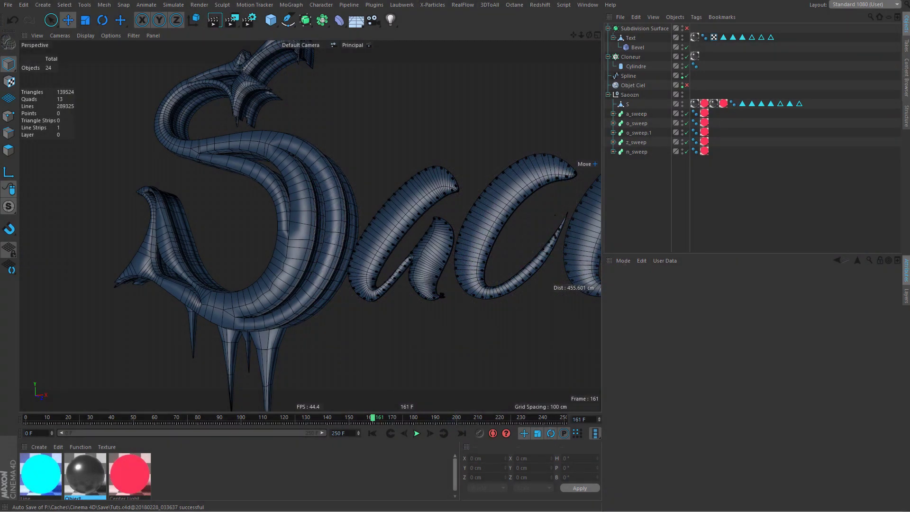
# Check the earlier Saoozn test render, then frame a close front view of the S.
pyautogui.keyDown('alt'); pyautogui.moveTo(415, 254); pyautogui.dragTo(434, 272); pyautogui.keyUp('alt')
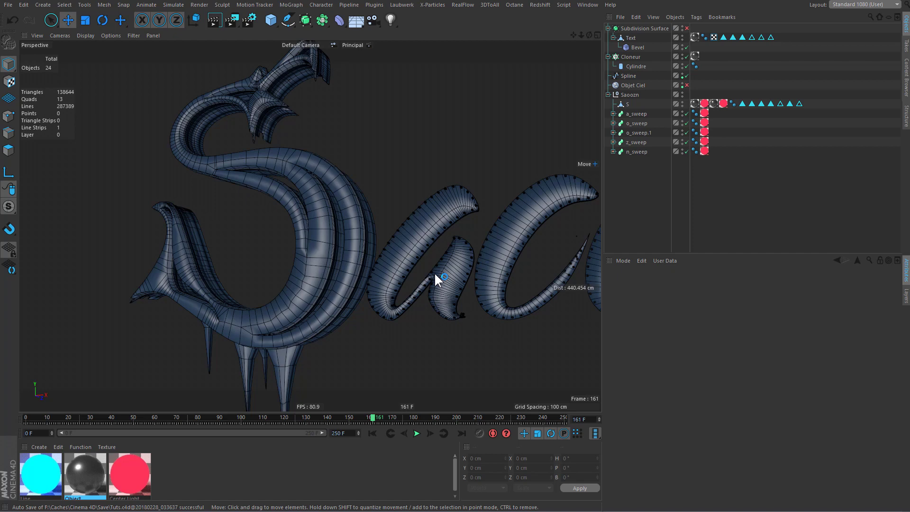
pyautogui.moveTo(327, 258)
pyautogui.keyDown('alt'); pyautogui.mouseDown()
pyautogui.moveTo(373, 266)
pyautogui.moveTo(368, 261)
pyautogui.mouseUp(); pyautogui.keyUp('alt')
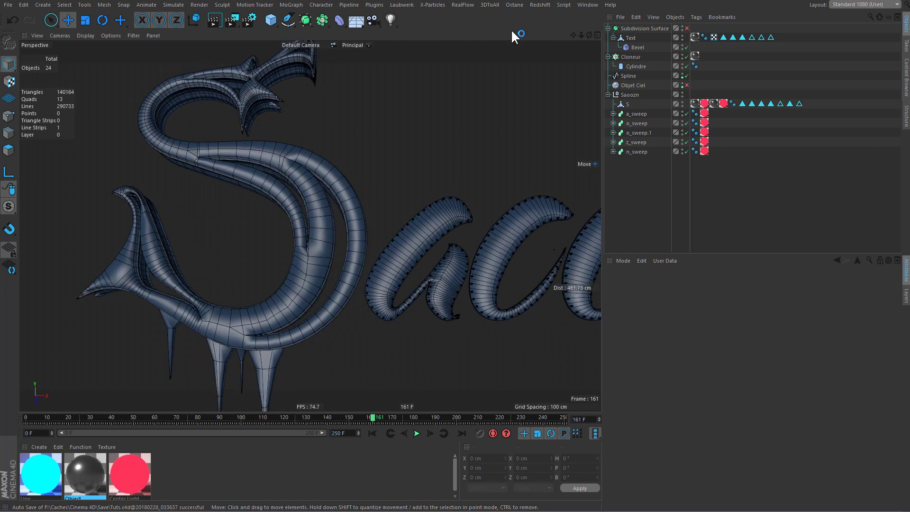
pyautogui.hotkey('alt', 'Tab')
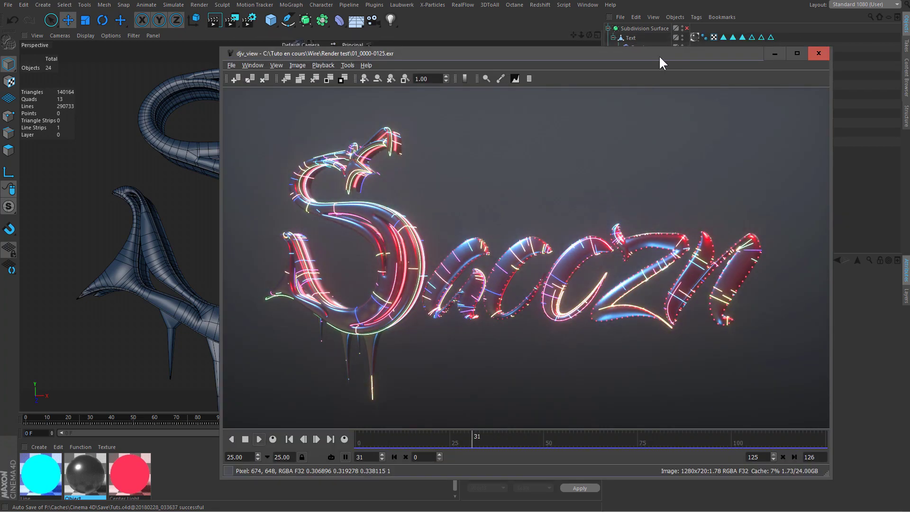
pyautogui.moveTo(658, 54); pyautogui.dragTo(565, 49)
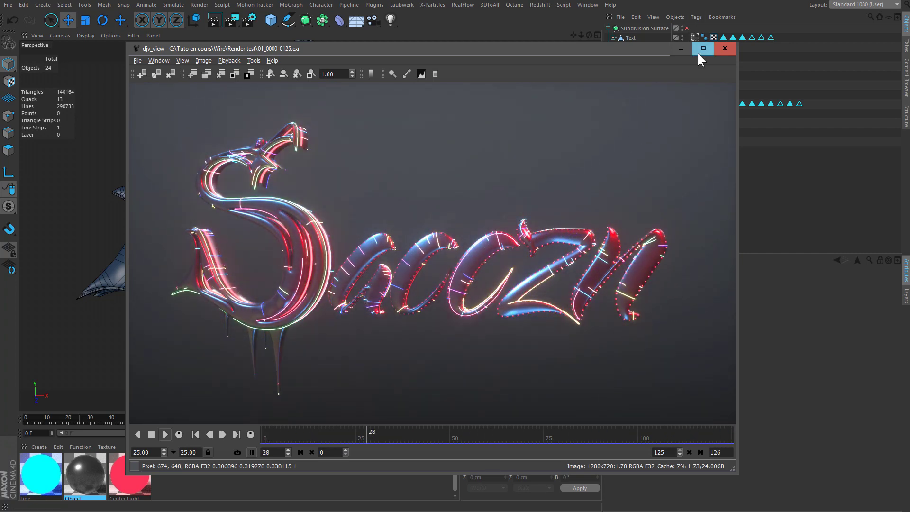
pyautogui.click(681, 49)
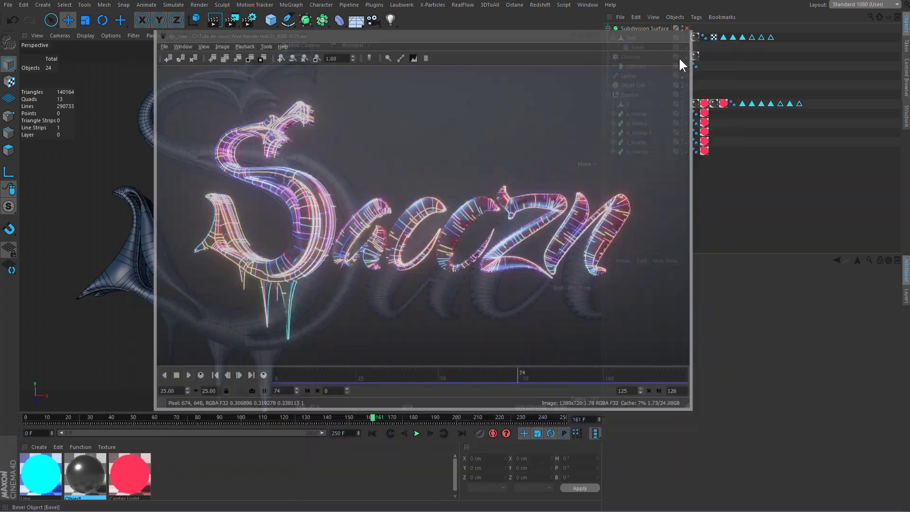
pyautogui.moveTo(265, 214)
pyautogui.keyDown('alt'); pyautogui.mouseDown()
pyautogui.moveTo(374, 235)
pyautogui.moveTo(297, 263)
pyautogui.moveTo(315, 256)
pyautogui.moveTo(297, 259)
pyautogui.moveTo(410, 268)
pyautogui.moveTo(487, 256)
pyautogui.moveTo(325, 246)
pyautogui.moveTo(510, 301)
pyautogui.moveTo(440, 304)
pyautogui.moveTo(498, 270)
pyautogui.moveTo(417, 276)
pyautogui.mouseUp(); pyautogui.keyUp('alt')
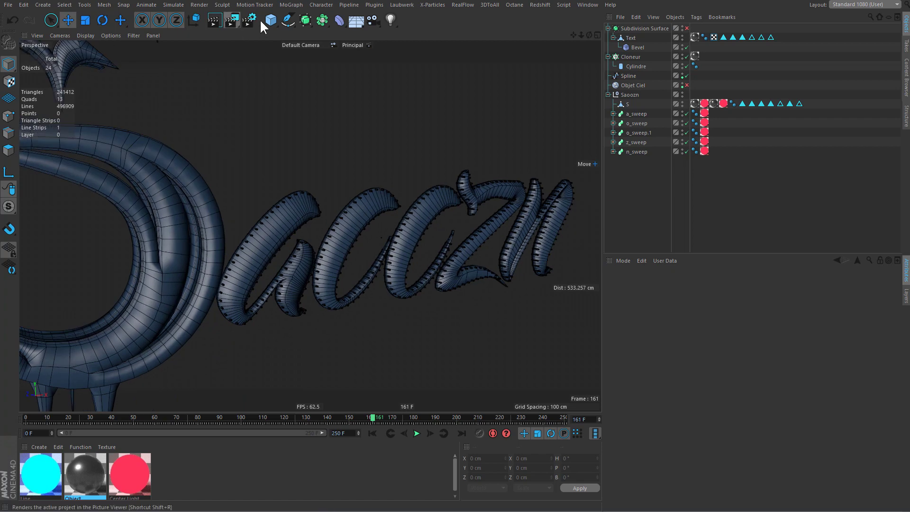
pyautogui.moveTo(382, 265)
pyautogui.keyDown('alt'); pyautogui.mouseDown()
pyautogui.moveTo(442, 258)
pyautogui.moveTo(323, 271)
pyautogui.moveTo(465, 246)
pyautogui.moveTo(555, 184)
pyautogui.moveTo(454, 200)
pyautogui.mouseUp(); pyautogui.keyUp('alt')
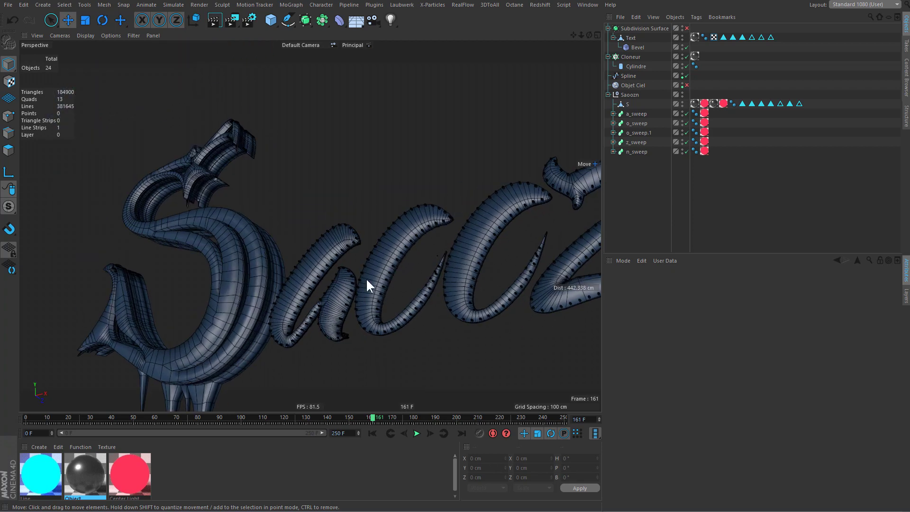
pyautogui.moveTo(368, 284)
pyautogui.keyDown('alt'); pyautogui.mouseDown()
pyautogui.moveTo(235, 296)
pyautogui.moveTo(274, 304)
pyautogui.moveTo(261, 299)
pyautogui.moveTo(371, 242)
pyautogui.moveTo(479, 297)
pyautogui.moveTo(445, 237)
pyautogui.moveTo(493, 233)
pyautogui.moveTo(368, 292)
pyautogui.moveTo(416, 237)
pyautogui.mouseUp(); pyautogui.keyUp('alt')
pyautogui.scroll(5, 370, 242)
# Wrap the S letter in a new Subdivision Surface and inspect the smoothed shape.
pyautogui.click(627, 104)
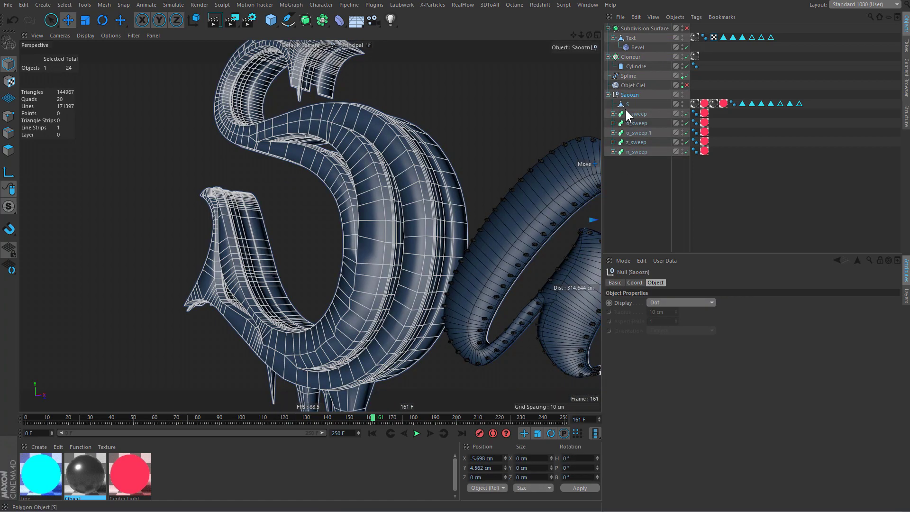
pyautogui.keyDown('alt'); pyautogui.click(306, 19); pyautogui.keyUp('alt')
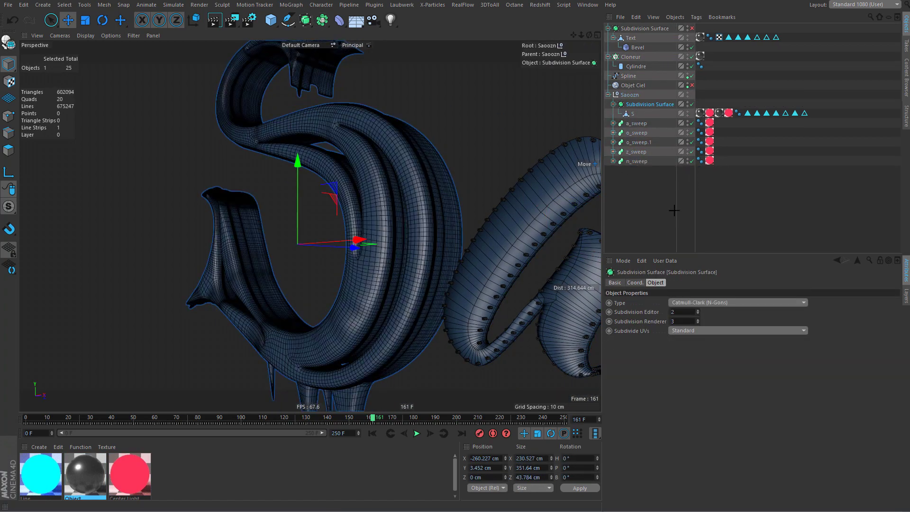
pyautogui.moveTo(407, 246)
pyautogui.keyDown('alt'); pyautogui.mouseDown()
pyautogui.moveTo(436, 271)
pyautogui.moveTo(473, 272)
pyautogui.moveTo(462, 254)
pyautogui.moveTo(532, 270)
pyautogui.moveTo(432, 245)
pyautogui.moveTo(410, 132)
pyautogui.moveTo(438, 251)
pyautogui.moveTo(410, 238)
pyautogui.mouseUp(); pyautogui.keyUp('alt')
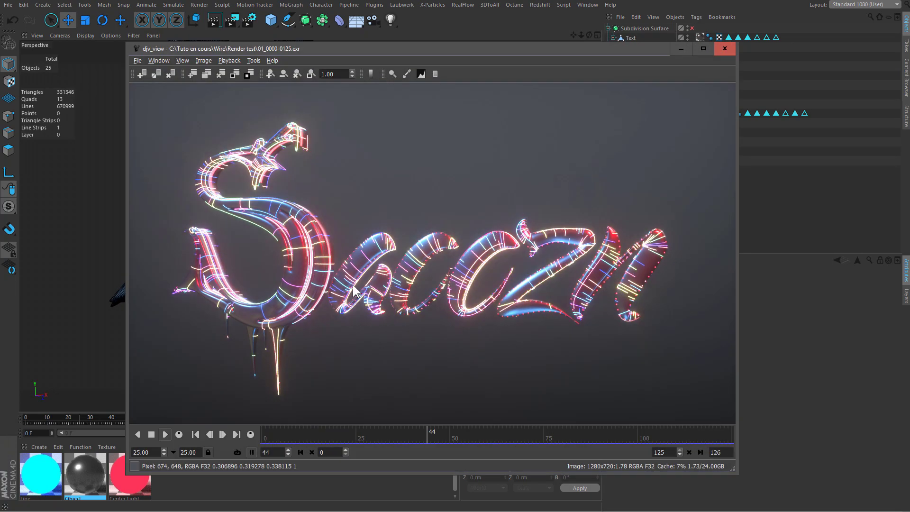
pyautogui.click(680, 48)
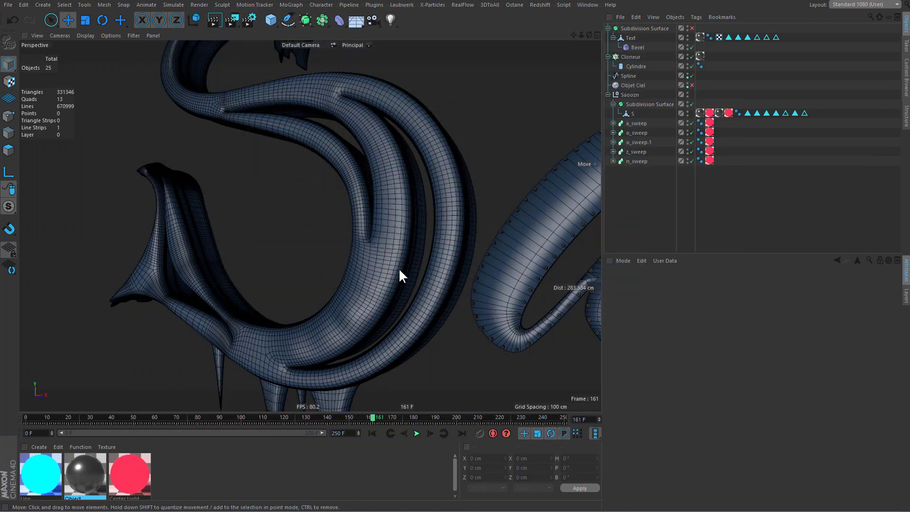
pyautogui.moveTo(399, 268)
pyautogui.keyDown('alt'); pyautogui.mouseDown()
pyautogui.moveTo(442, 248)
pyautogui.moveTo(372, 257)
pyautogui.moveTo(414, 262)
pyautogui.moveTo(406, 268)
pyautogui.moveTo(465, 260)
pyautogui.moveTo(441, 239)
pyautogui.moveTo(414, 305)
pyautogui.moveTo(525, 313)
pyautogui.moveTo(566, 261)
pyautogui.moveTo(399, 298)
pyautogui.moveTo(485, 260)
pyautogui.mouseUp(); pyautogui.keyUp('alt')
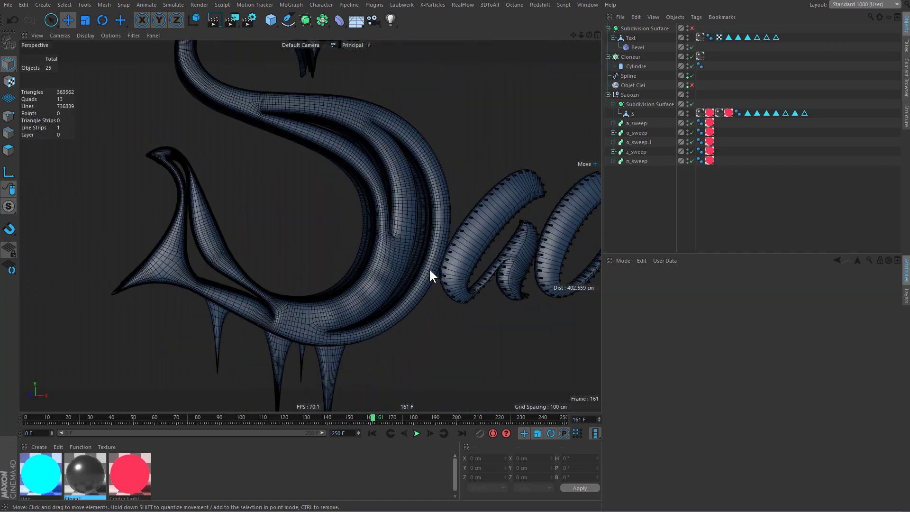
pyautogui.keyDown('alt'); pyautogui.moveTo(427, 236); pyautogui.dragTo(458, 209); pyautogui.keyUp('alt')
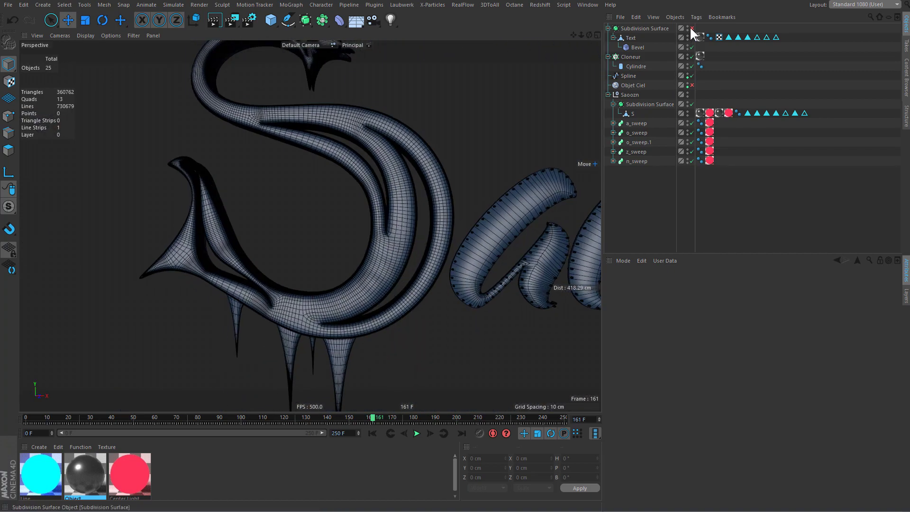
# Toggle the S's Subdivision Surface off and back on to compare unsmoothed and smoothed shapes.
pyautogui.click(692, 104)
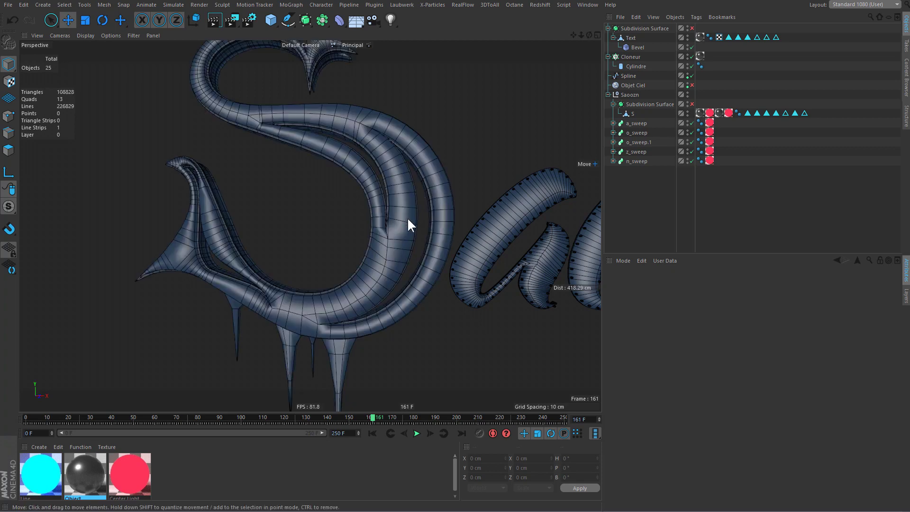
pyautogui.keyDown('alt'); pyautogui.moveTo(407, 217); pyautogui.dragTo(373, 188); pyautogui.keyUp('alt')
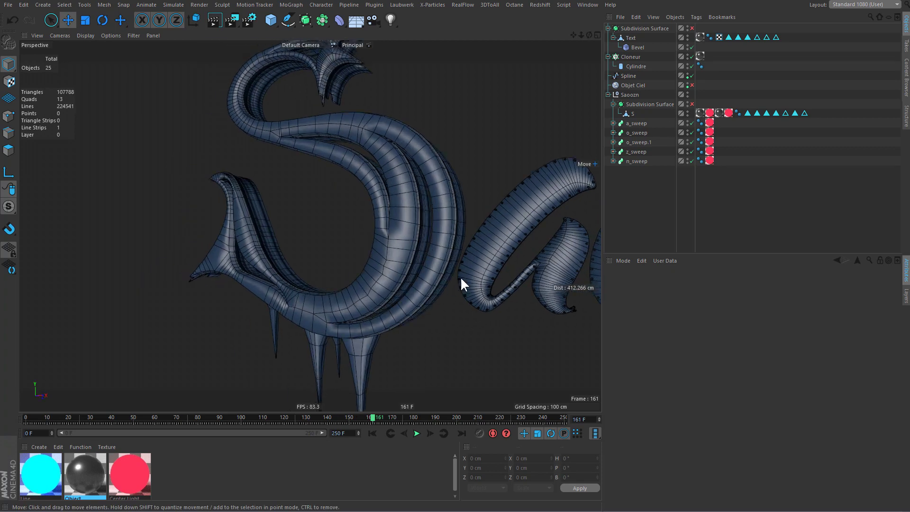
pyautogui.click(649, 113)
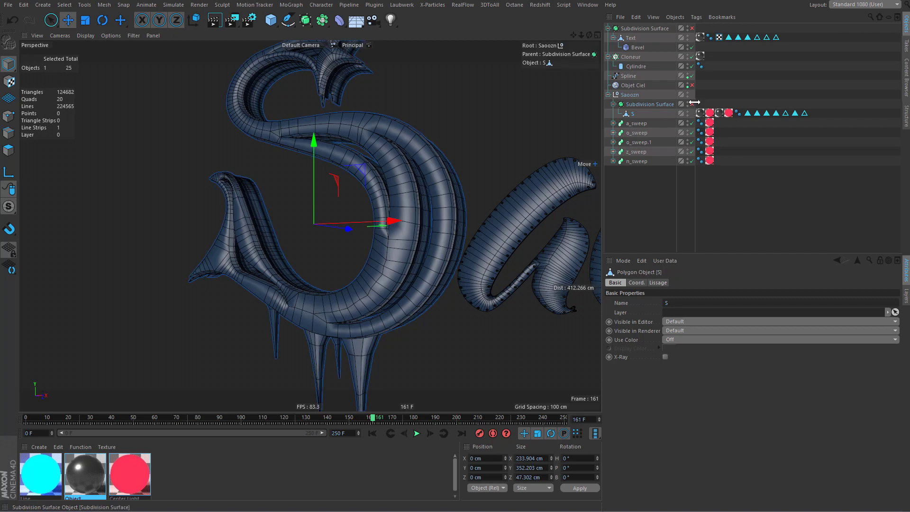
pyautogui.click(691, 104)
pyautogui.moveTo(419, 206)
pyautogui.keyDown('alt'); pyautogui.mouseDown()
pyautogui.moveTo(459, 274)
pyautogui.moveTo(370, 242)
pyautogui.mouseUp(); pyautogui.keyUp('alt')
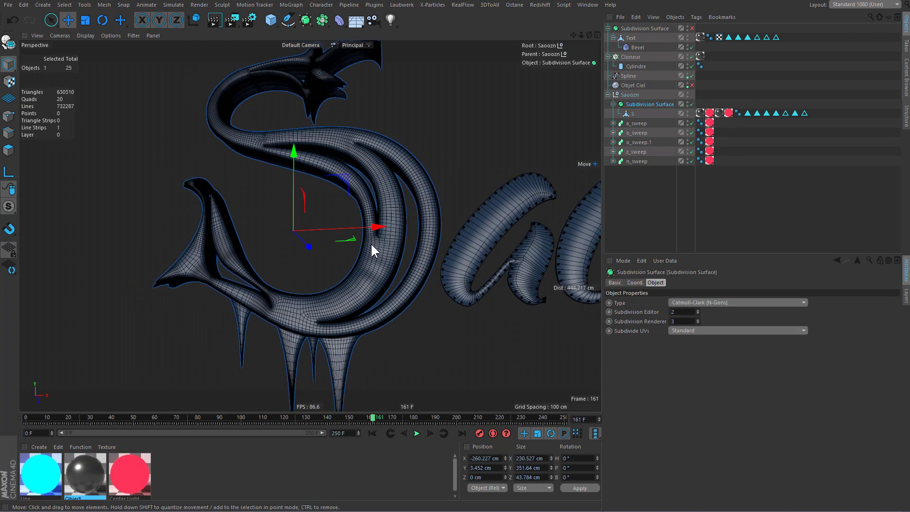
# Disable the S letter's Subdivision Surface and inspect its edge and polygon selection tags.
pyautogui.click(695, 104)
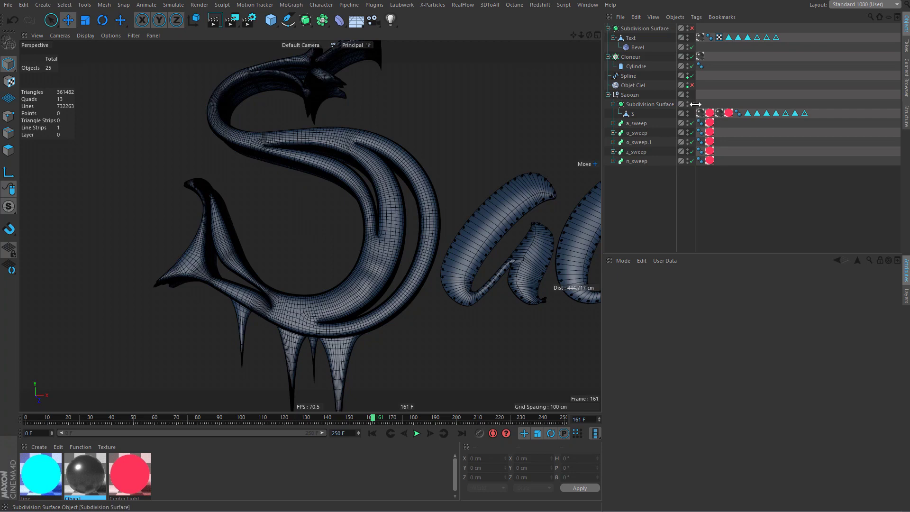
pyautogui.click(627, 118)
pyautogui.click(795, 127)
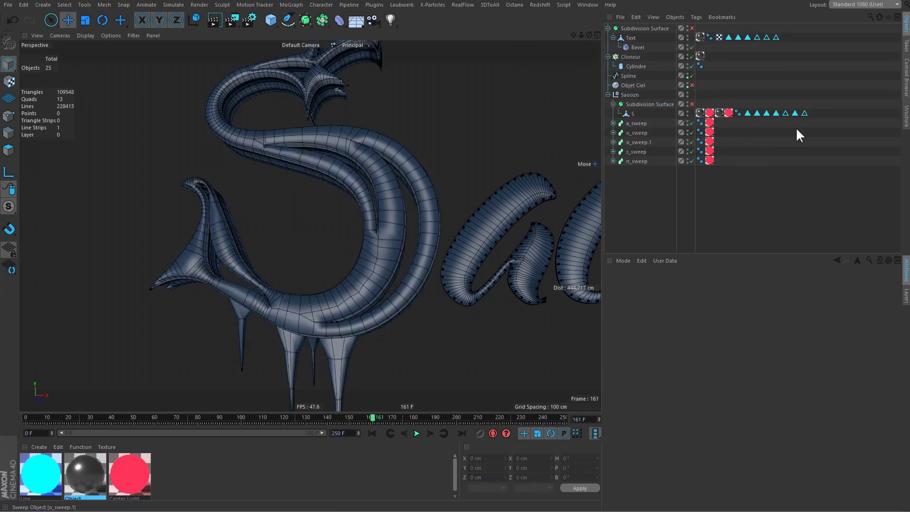
pyautogui.click(805, 136)
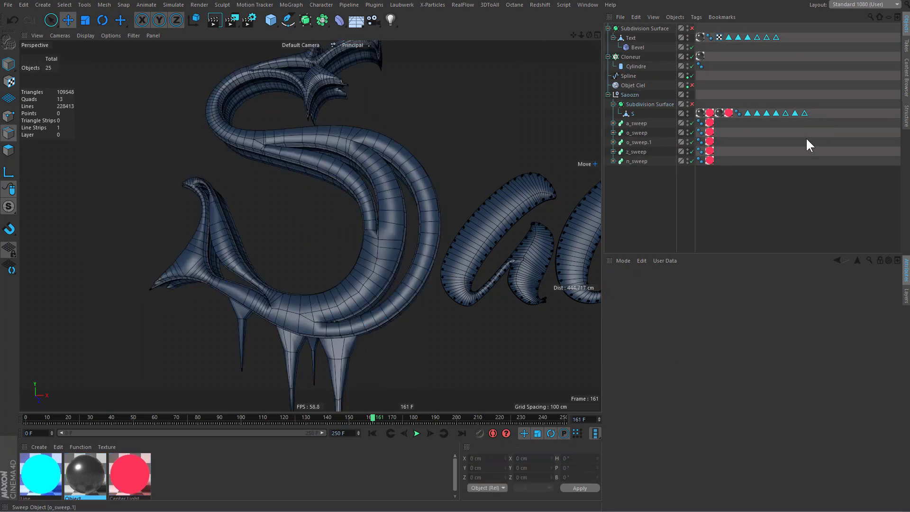
pyautogui.click(795, 113)
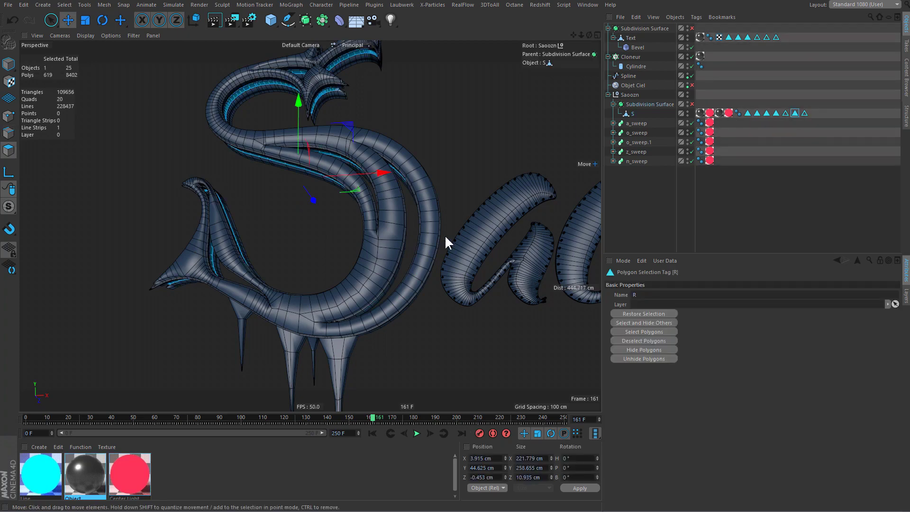
pyautogui.keyDown('alt'); pyautogui.moveTo(411, 217); pyautogui.dragTo(473, 214); pyautogui.keyUp('alt')
# Delete the last edge selection tag on S and check the Text object's 'all' edge tag.
pyautogui.click(784, 113)
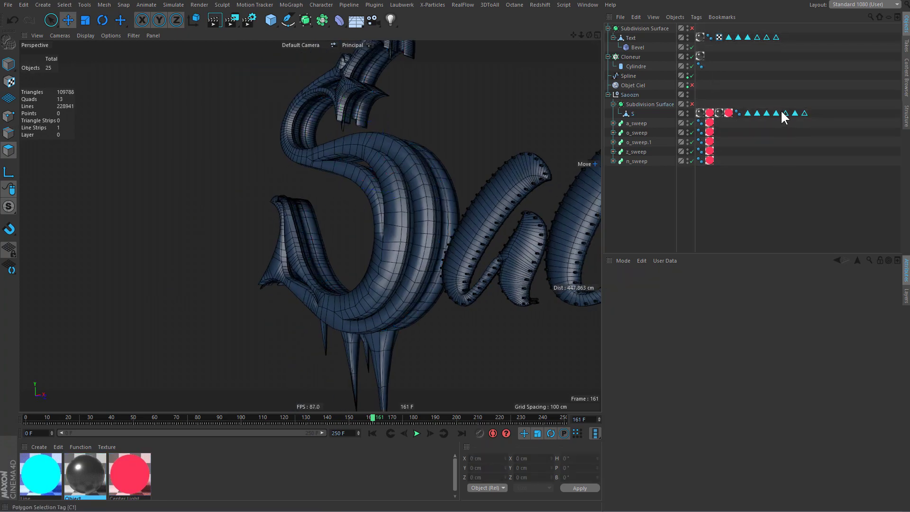
pyautogui.click(804, 113)
pyautogui.press('Delete')
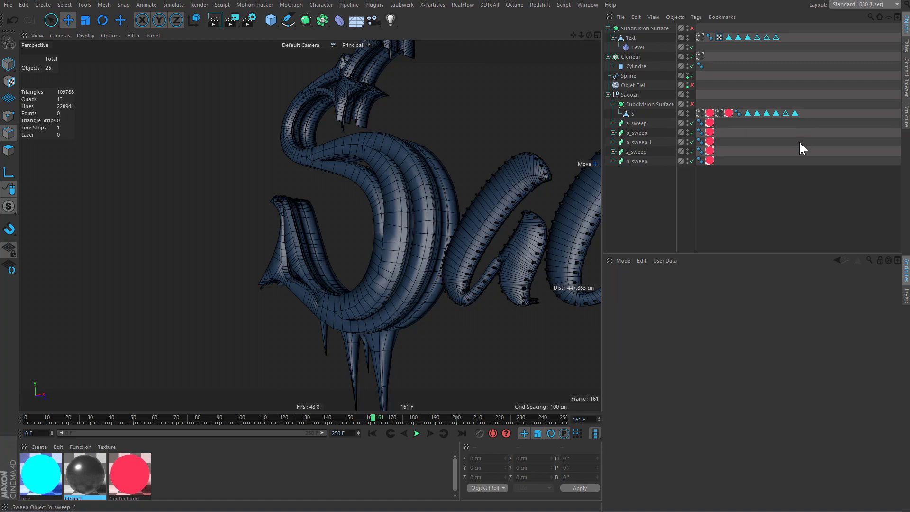
pyautogui.click(775, 38)
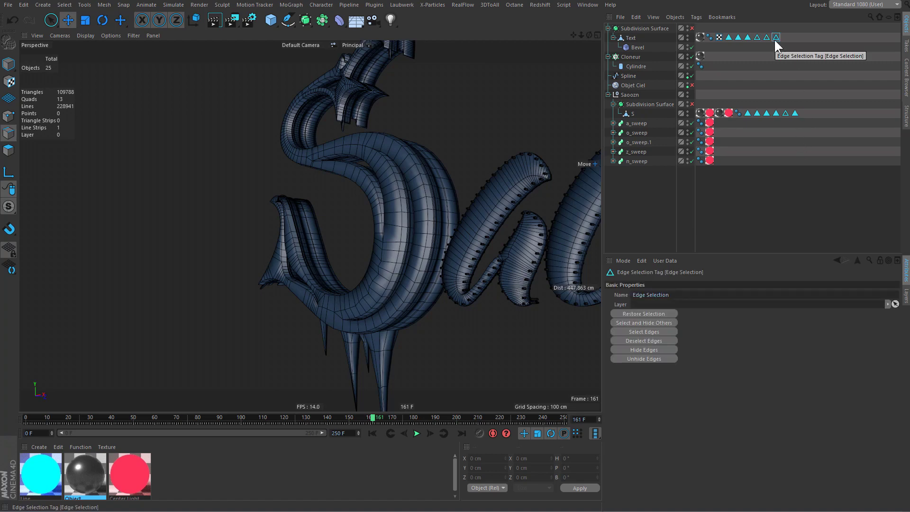
pyautogui.doubleClick(767, 38)
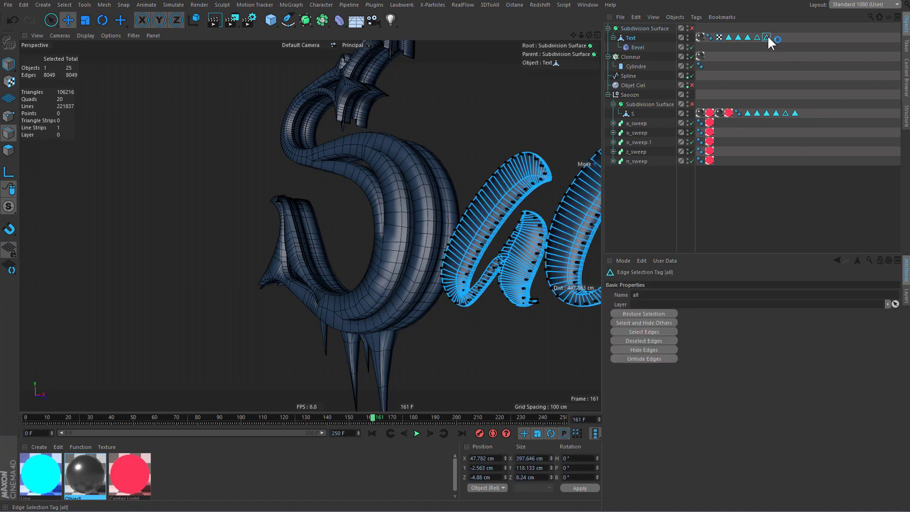
pyautogui.click(797, 45)
pyautogui.keyDown('alt'); pyautogui.moveTo(419, 192); pyautogui.dragTo(446, 187); pyautogui.keyUp('alt')
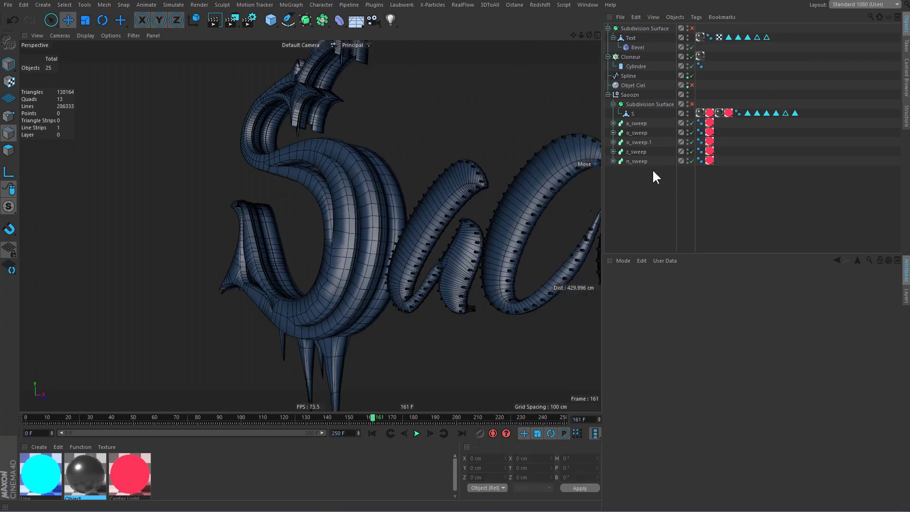
# Select the S letter and select all edges of its mesh.
pyautogui.click(632, 114)
pyautogui.keyDown('alt'); pyautogui.moveTo(305, 189); pyautogui.dragTo(575, 143); pyautogui.keyUp('alt')
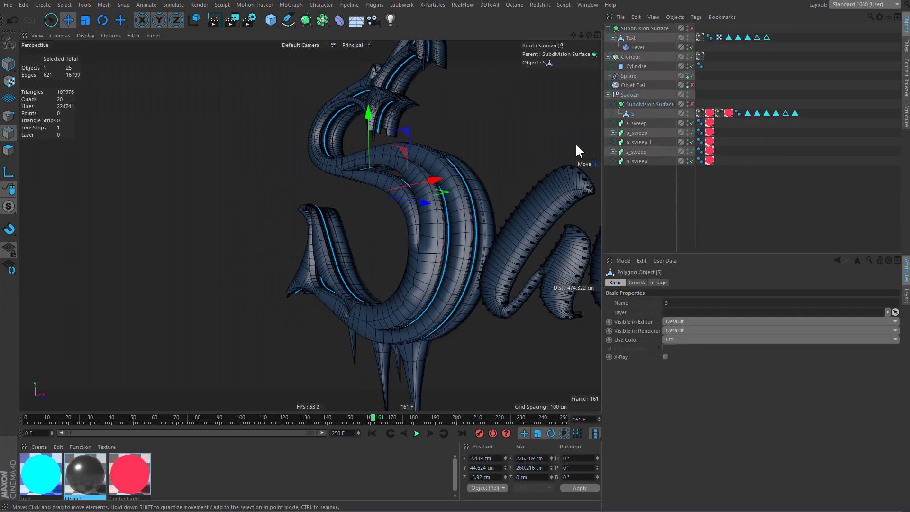
pyautogui.keyDown('alt'); pyautogui.moveTo(435, 194); pyautogui.dragTo(483, 195); pyautogui.keyUp('alt')
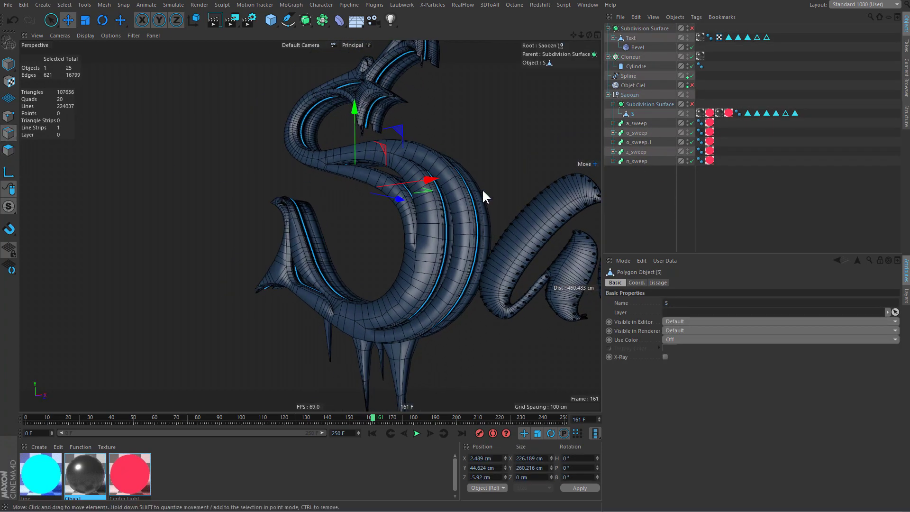
pyautogui.hotkey('ctrl', 'a')
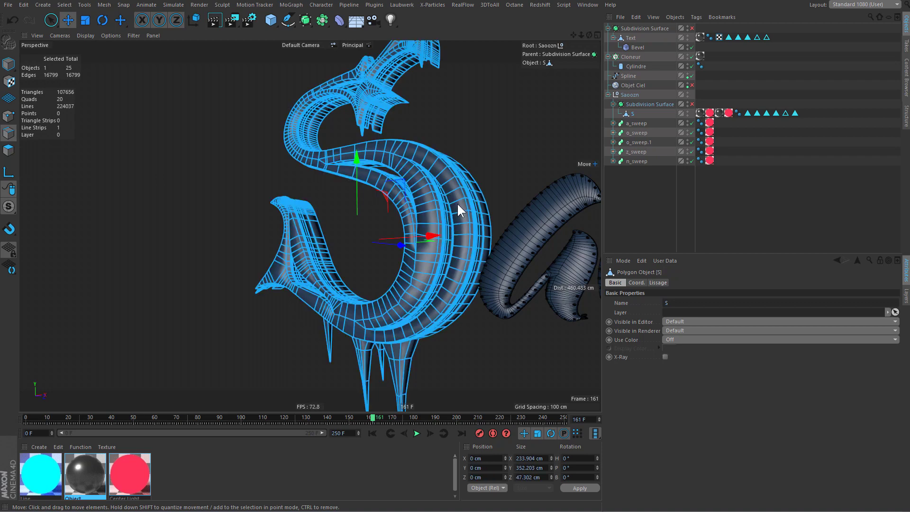
pyautogui.keyDown('alt'); pyautogui.moveTo(446, 223); pyautogui.dragTo(455, 184); pyautogui.keyUp('alt')
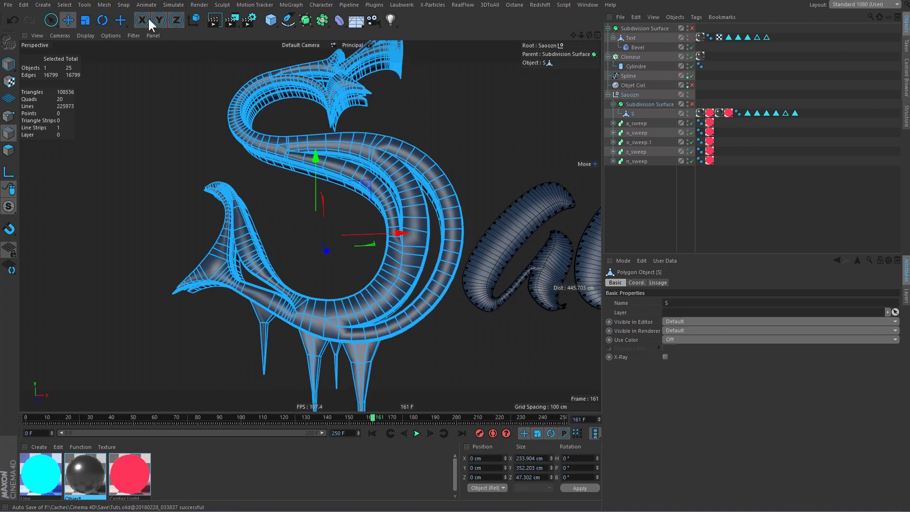
# Store the S edges with Set Selection as an Edge Selection tag and re-enable its Subdivision Surface.
pyautogui.click(65, 4)
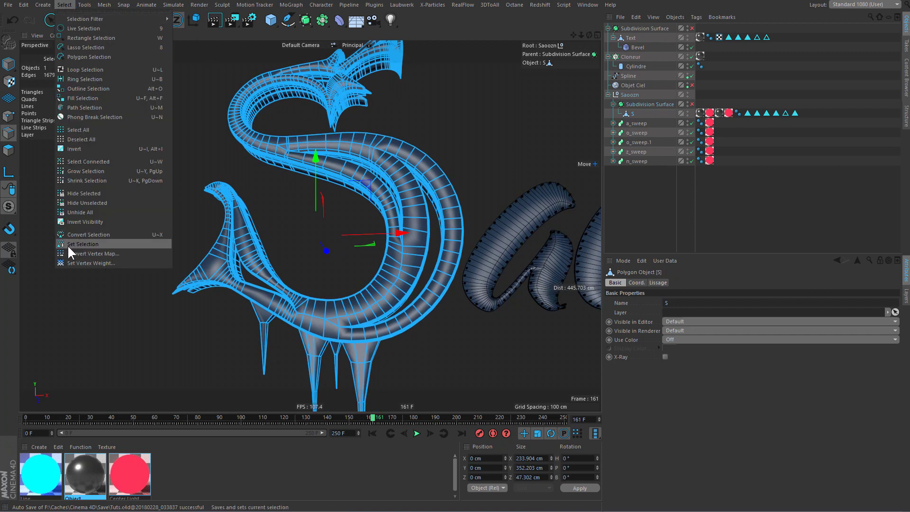
pyautogui.click(95, 244)
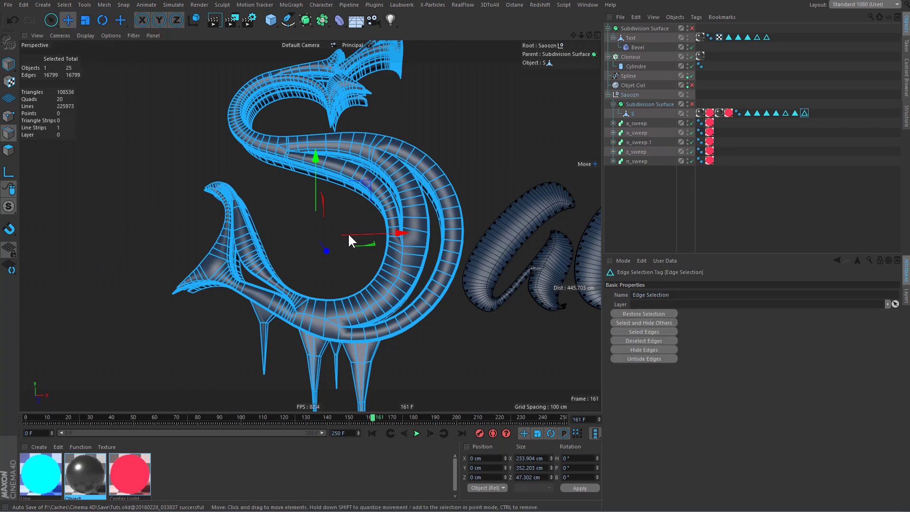
pyautogui.click(803, 113)
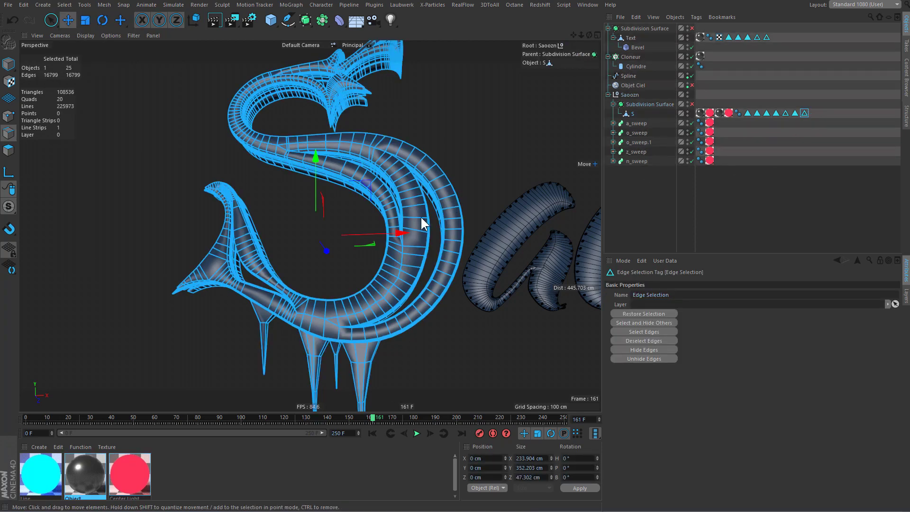
pyautogui.click(692, 104)
pyautogui.click(820, 173)
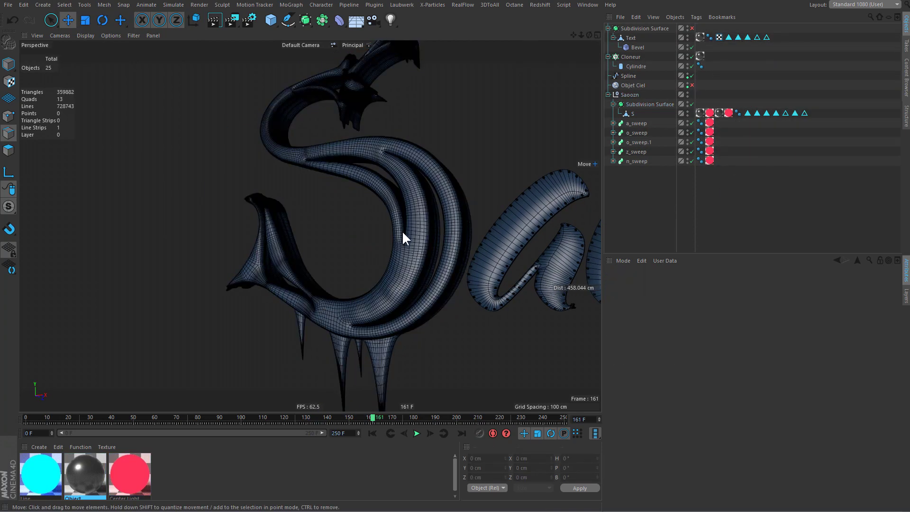
# Bake the smoothed S into a polygon object with Current State to Object.
pyautogui.click(643, 105)
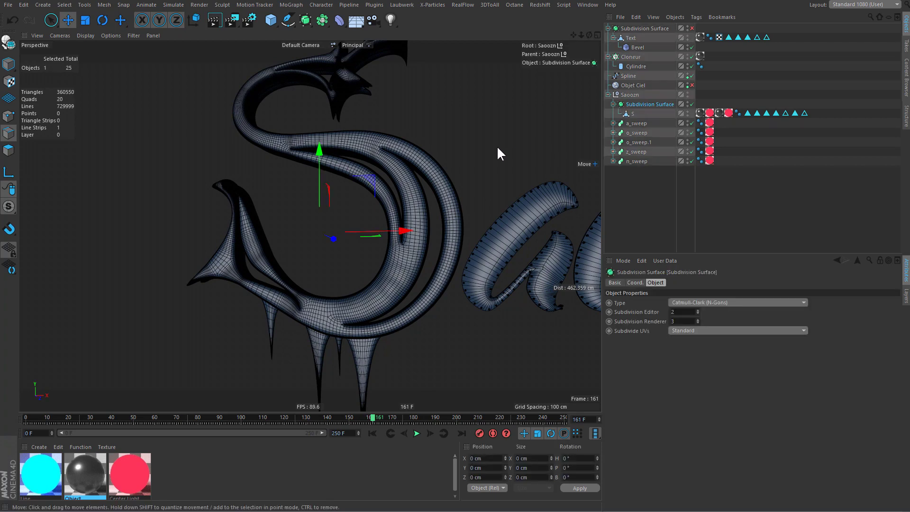
pyautogui.rightClick(635, 97)
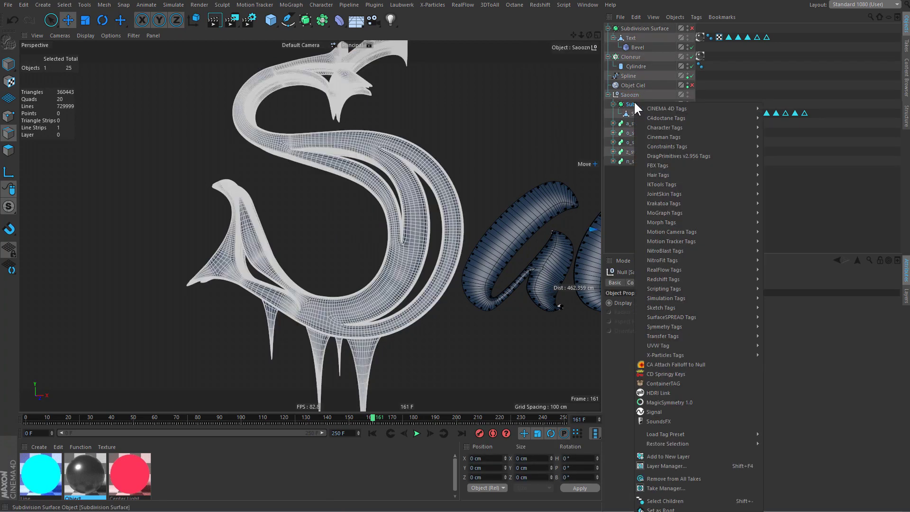
pyautogui.hotkey('ctrl', 'z')
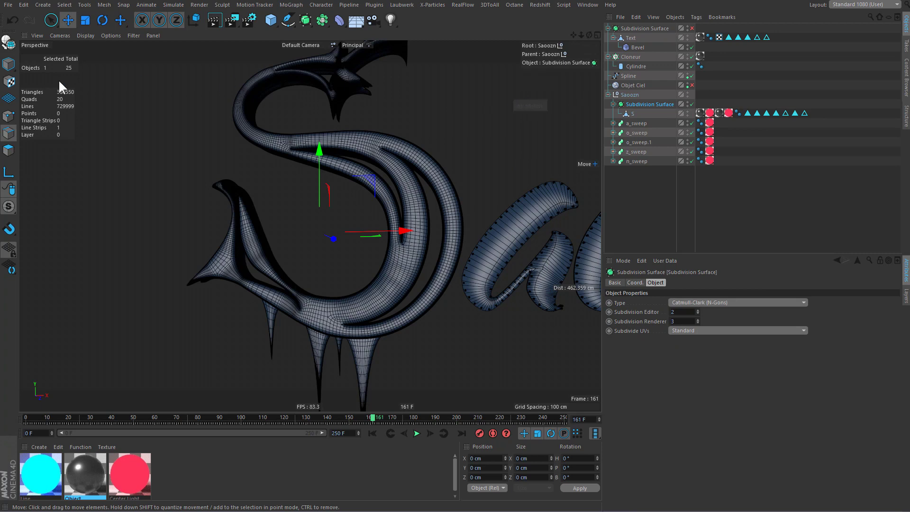
pyautogui.click(9, 64)
pyautogui.rightClick(510, 95)
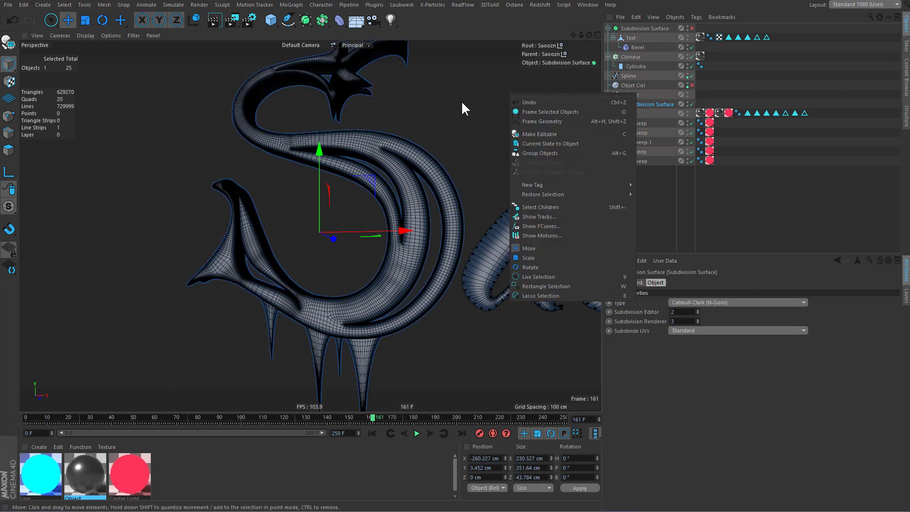
pyautogui.click(571, 142)
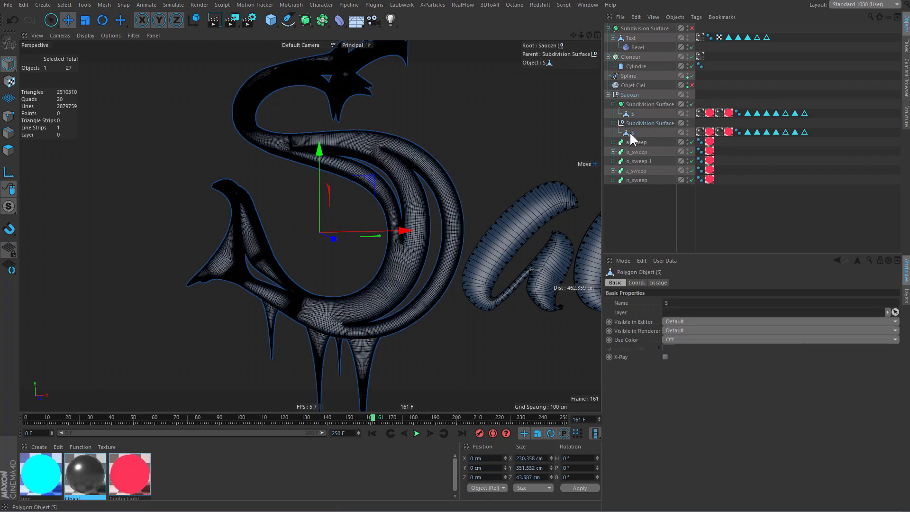
# Move the baked S to the top level, delete the leftover null, and hide the original.
pyautogui.moveTo(629, 132); pyautogui.dragTo(649, 218)
pyautogui.click(645, 122)
pyautogui.press('Delete')
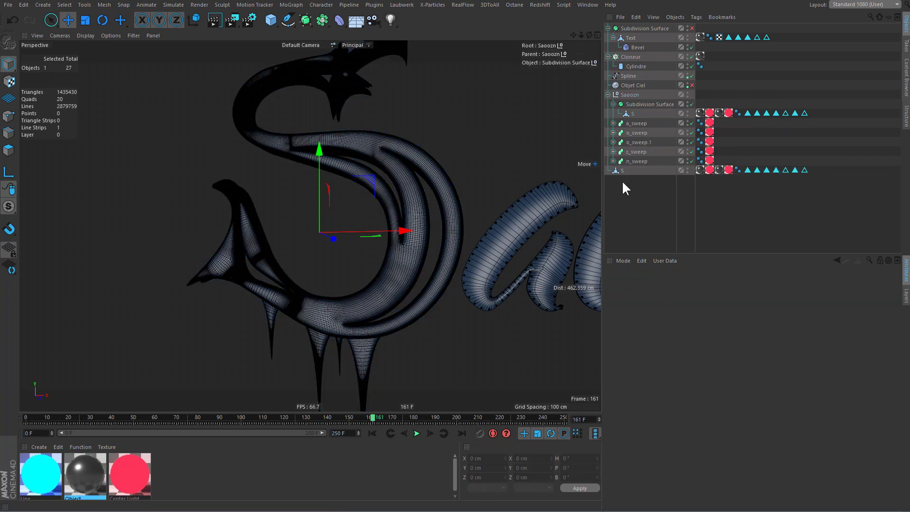
pyautogui.click(621, 170)
pyautogui.click(687, 102)
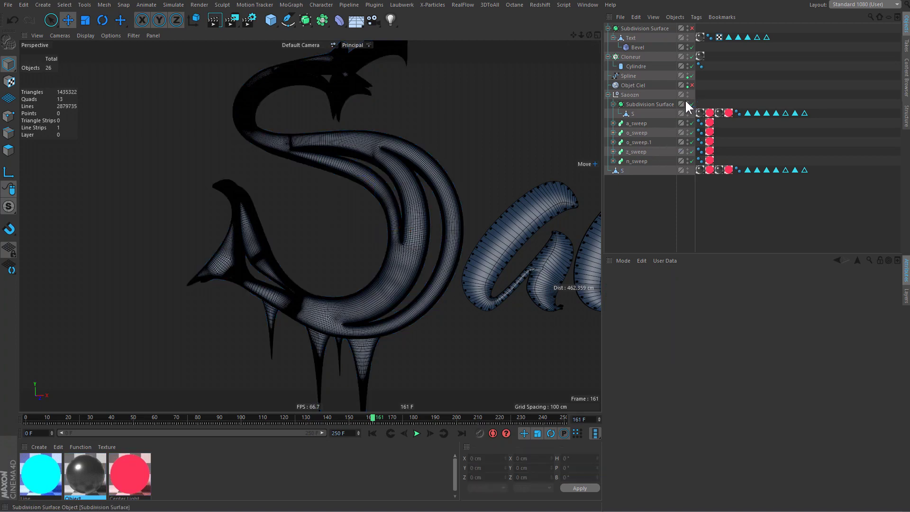
# Select the baked S in Edges mode and zoom in to inspect its edge loops.
pyautogui.click(620, 170)
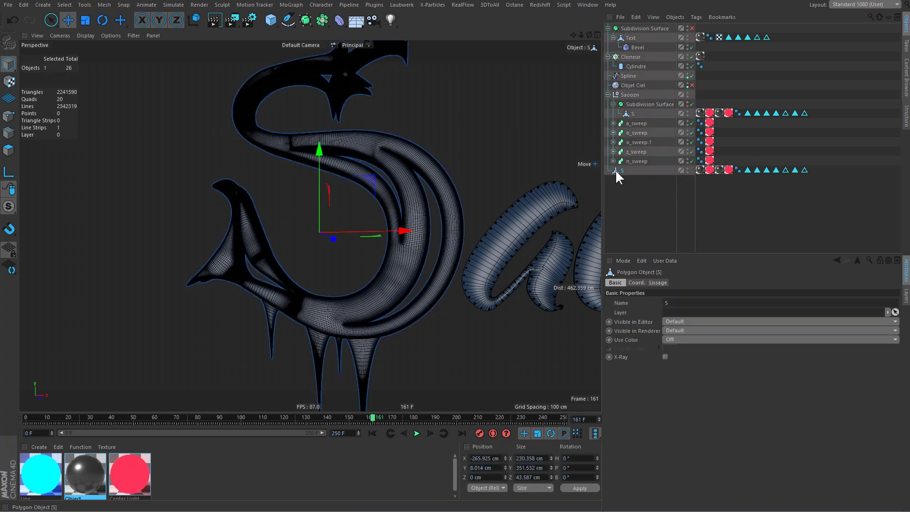
pyautogui.click(9, 133)
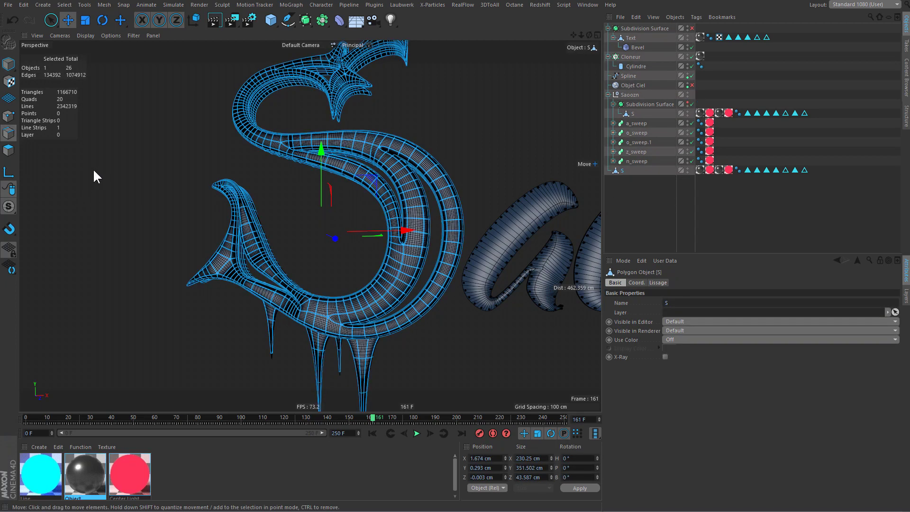
pyautogui.keyDown('alt'); pyautogui.moveTo(406, 258); pyautogui.dragTo(370, 256); pyautogui.keyUp('alt')
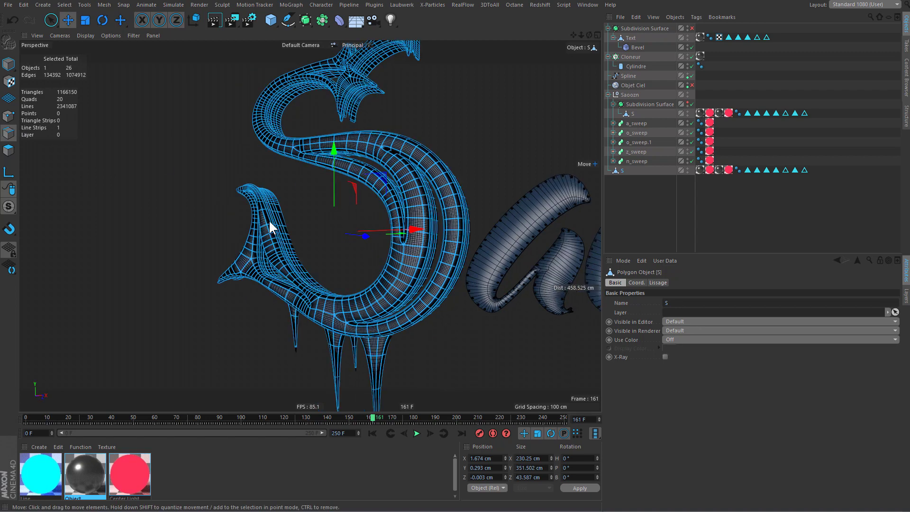
pyautogui.scroll(2, 370, 214)
pyautogui.scroll(2, 450, 259)
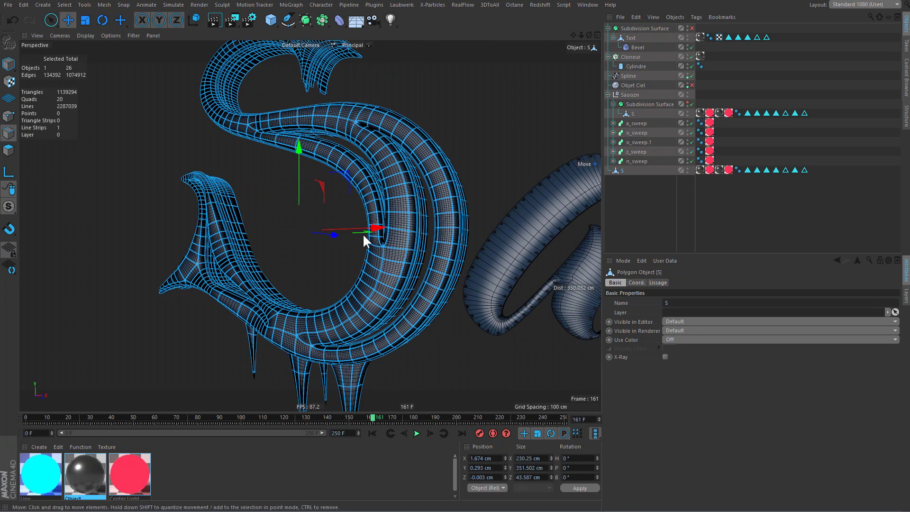
pyautogui.moveTo(363, 236)
pyautogui.keyDown('alt'); pyautogui.mouseDown()
pyautogui.moveTo(408, 197)
pyautogui.moveTo(456, 183)
pyautogui.moveTo(393, 159)
pyautogui.moveTo(458, 163)
pyautogui.mouseUp(); pyautogui.keyUp('alt')
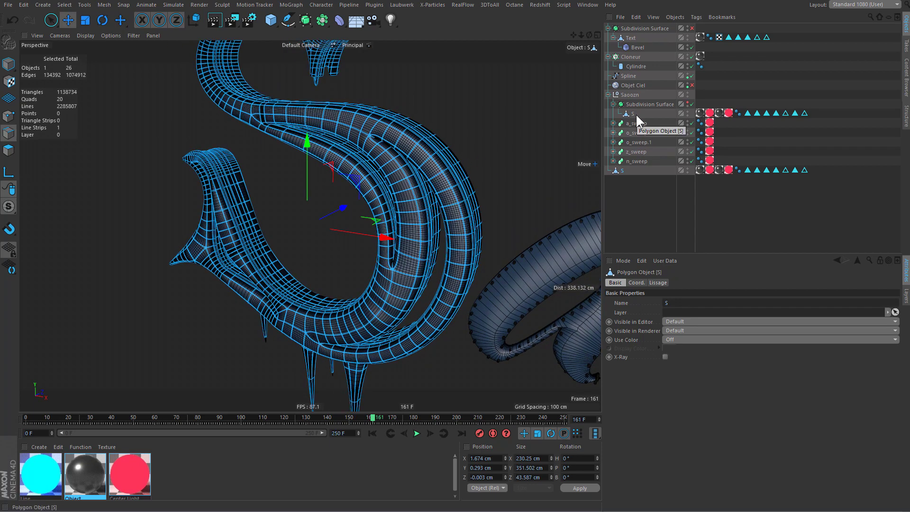
pyautogui.scroll(3, 473, 221)
pyautogui.scroll(3, 462, 210)
pyautogui.scroll(3, 468, 193)
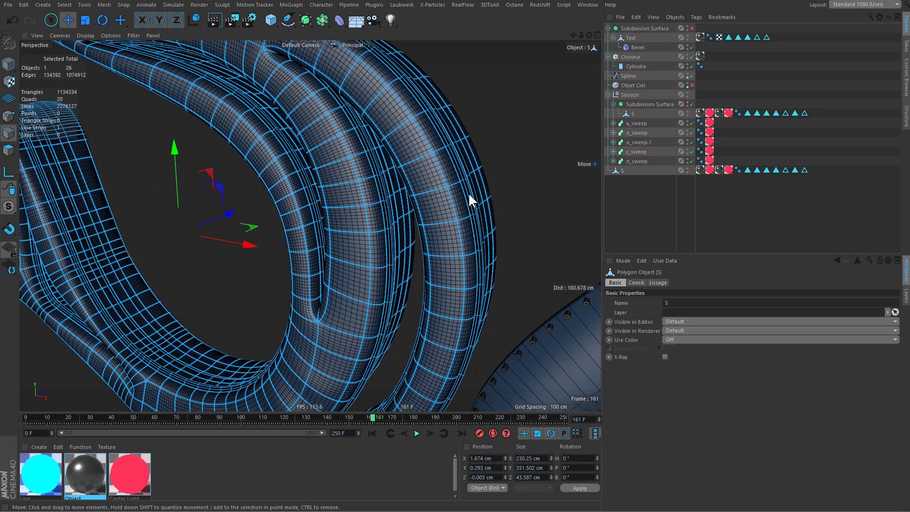
pyautogui.scroll(2, 479, 228)
pyautogui.scroll(2, 480, 205)
pyautogui.scroll(1, 474, 222)
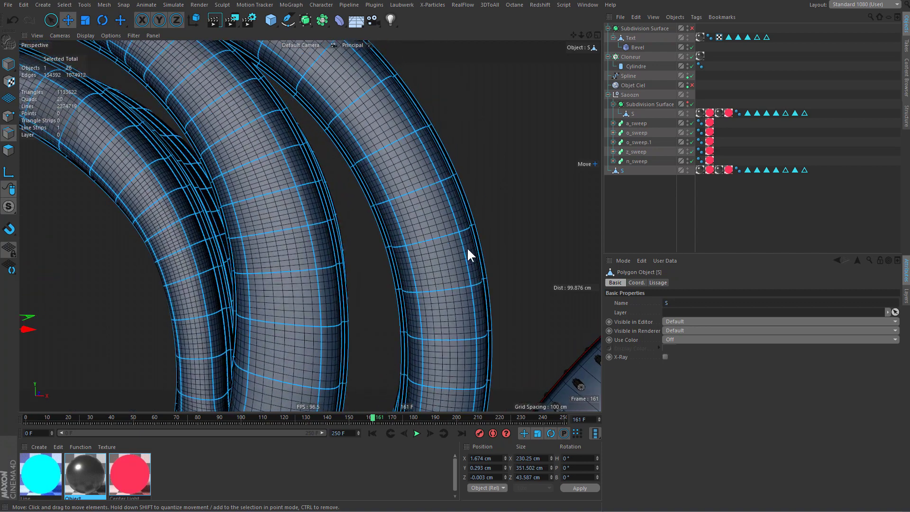
# Show the original S to compare meshes, then hide it and reselect the baked copy.
pyautogui.click(637, 209)
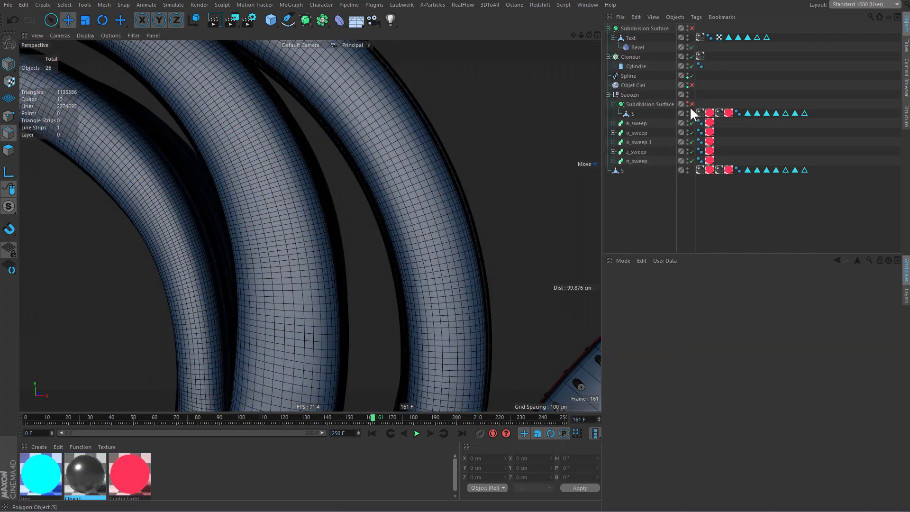
pyautogui.click(687, 112)
pyautogui.moveTo(466, 190)
pyautogui.keyDown('alt'); pyautogui.mouseDown()
pyautogui.moveTo(425, 134)
pyautogui.moveTo(505, 179)
pyautogui.moveTo(454, 209)
pyautogui.moveTo(396, 220)
pyautogui.mouseUp(); pyautogui.keyUp('alt')
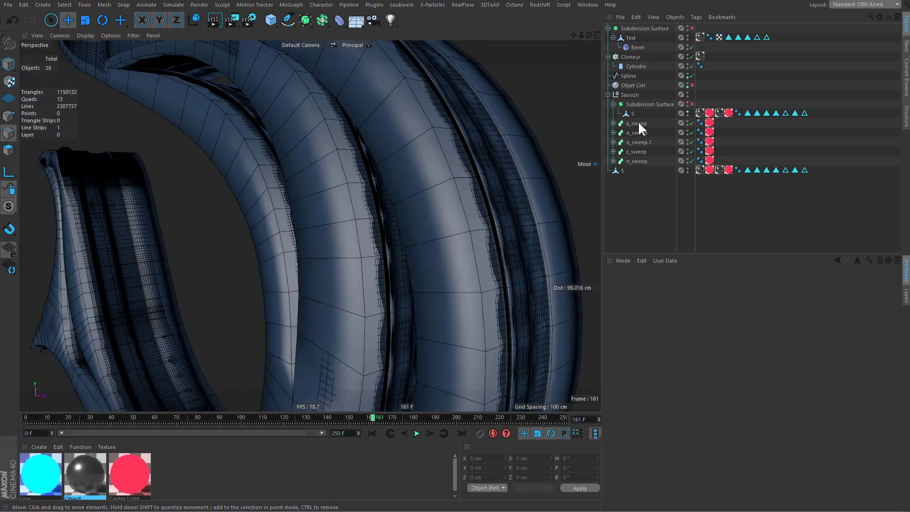
pyautogui.click(686, 111)
pyautogui.click(622, 170)
pyautogui.scroll(-5, 484, 171)
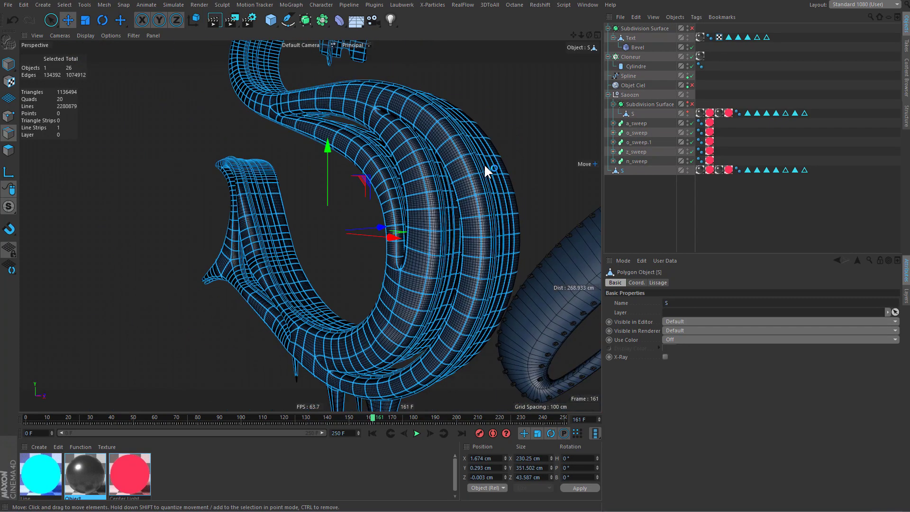
pyautogui.scroll(-5, 469, 168)
pyautogui.moveTo(460, 170)
pyautogui.keyDown('alt'); pyautogui.mouseDown()
pyautogui.moveTo(456, 184)
pyautogui.moveTo(487, 183)
pyautogui.moveTo(469, 180)
pyautogui.mouseUp(); pyautogui.keyUp('alt')
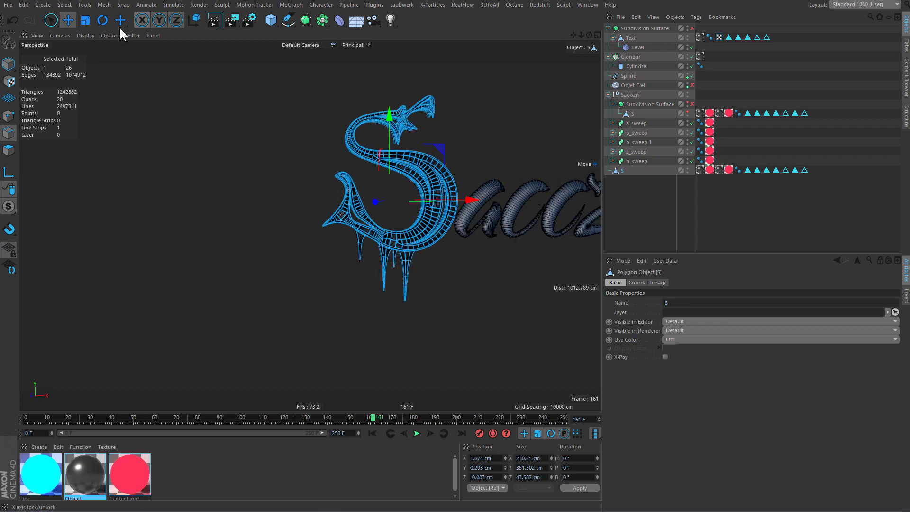
# Put Edge to Spline on the toolbar via Customize Commands from a torn-off Mesh Commands palette.
pyautogui.click(147, 7)
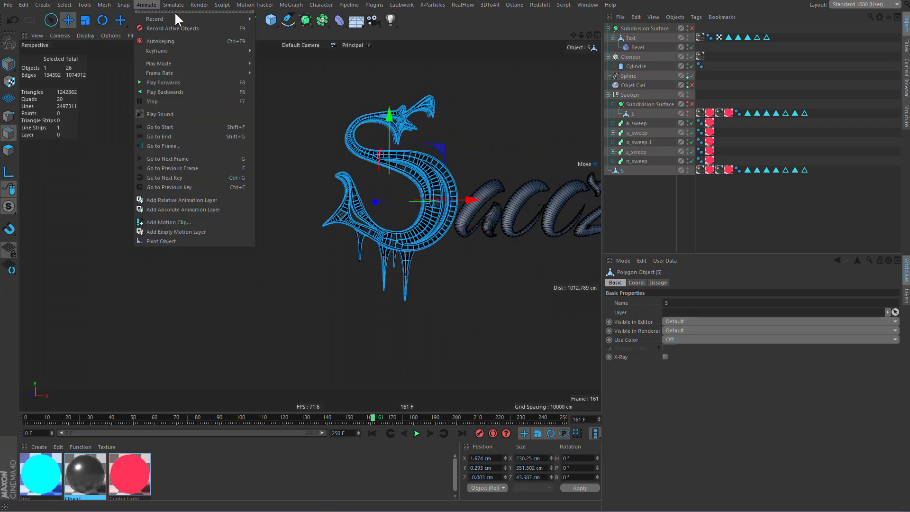
pyautogui.moveTo(114, 29)
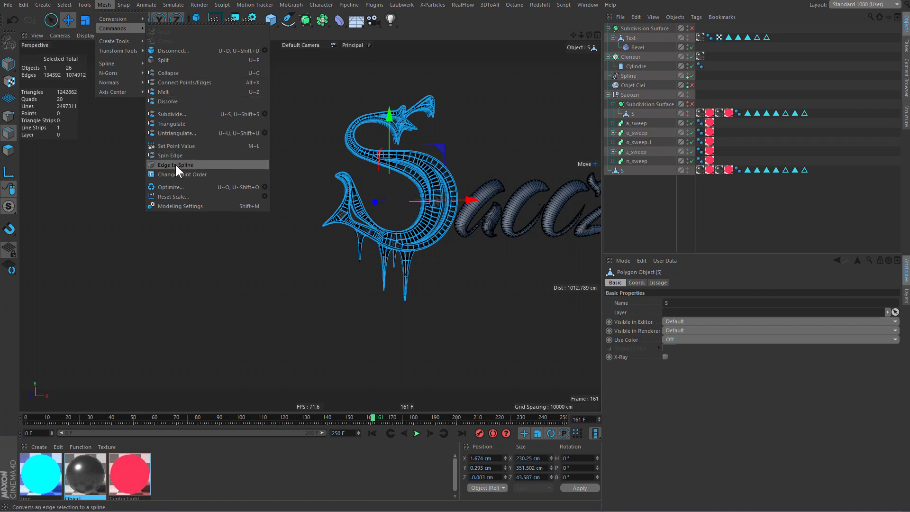
pyautogui.click(203, 23)
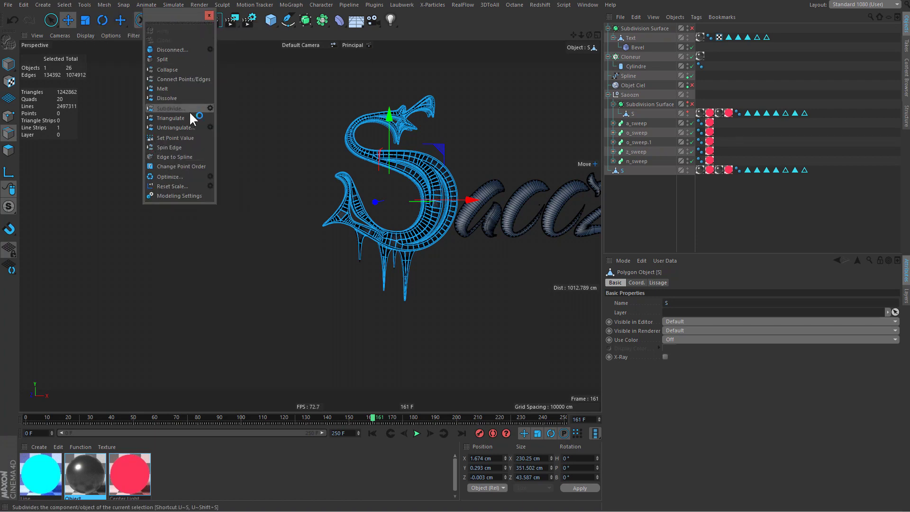
pyautogui.rightClick(185, 146)
pyautogui.click(226, 333)
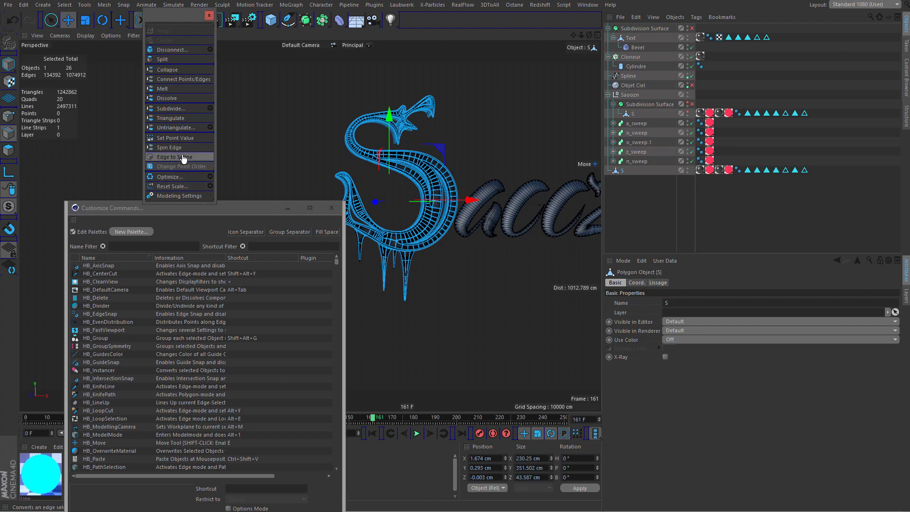
pyautogui.moveTo(410, 28); pyautogui.dragTo(407, 20)
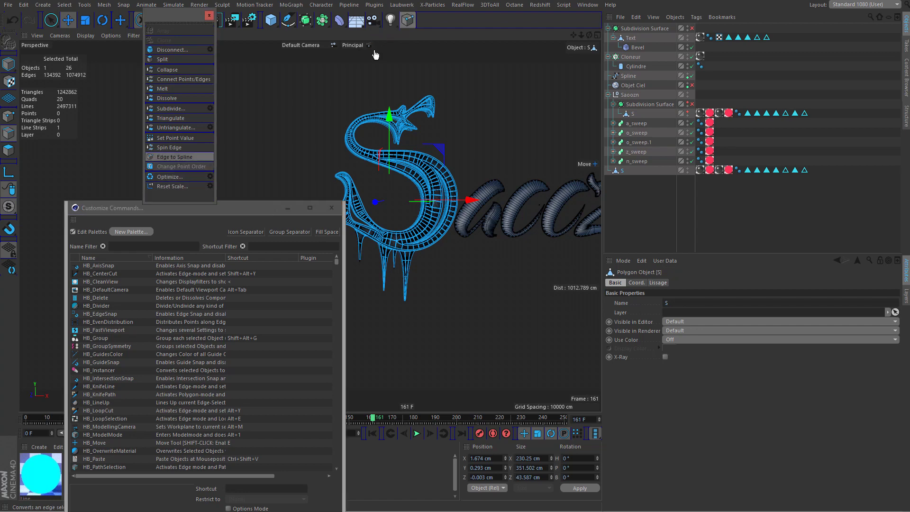
pyautogui.click(331, 208)
pyautogui.click(209, 15)
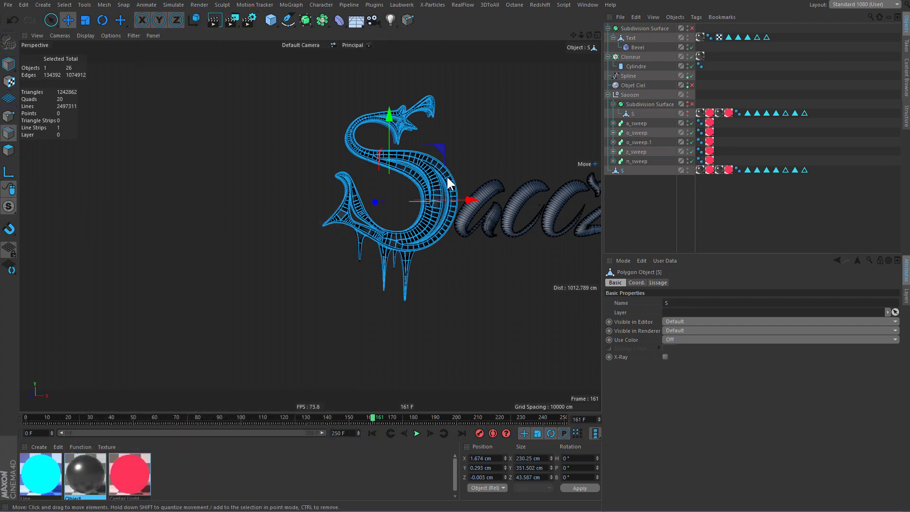
pyautogui.scroll(3, 428, 208)
pyautogui.scroll(2, 431, 190)
pyautogui.scroll(3, 429, 183)
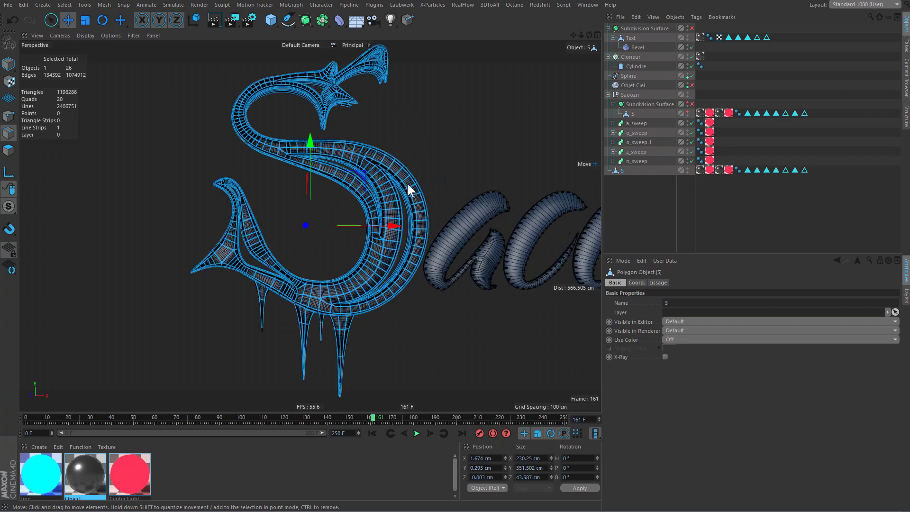
# Move the new S.Spline to the top level and delete the unnamed polygon object.
pyautogui.click(608, 170)
pyautogui.moveTo(632, 180); pyautogui.dragTo(634, 198)
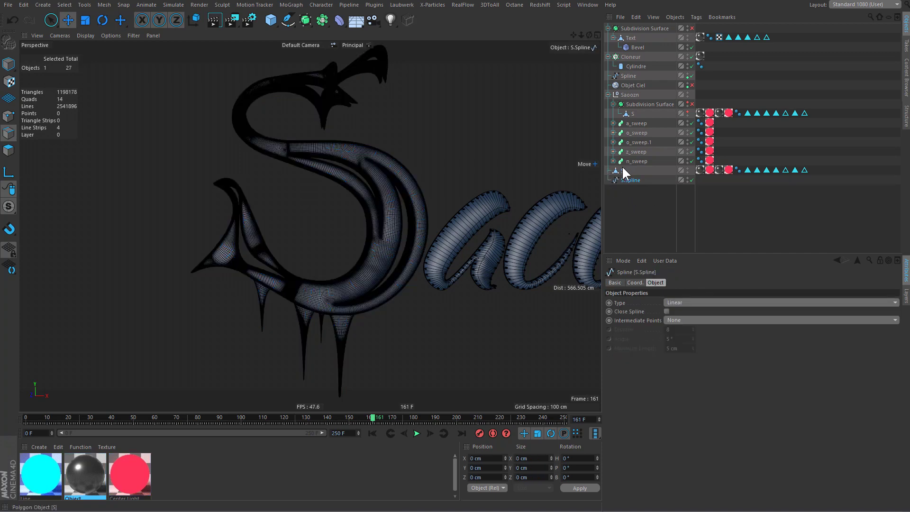
pyautogui.click(621, 171)
pyautogui.press('Delete')
# Move S out of its inner Subdivision Surface and delete the empty generator.
pyautogui.scroll(2, 402, 201)
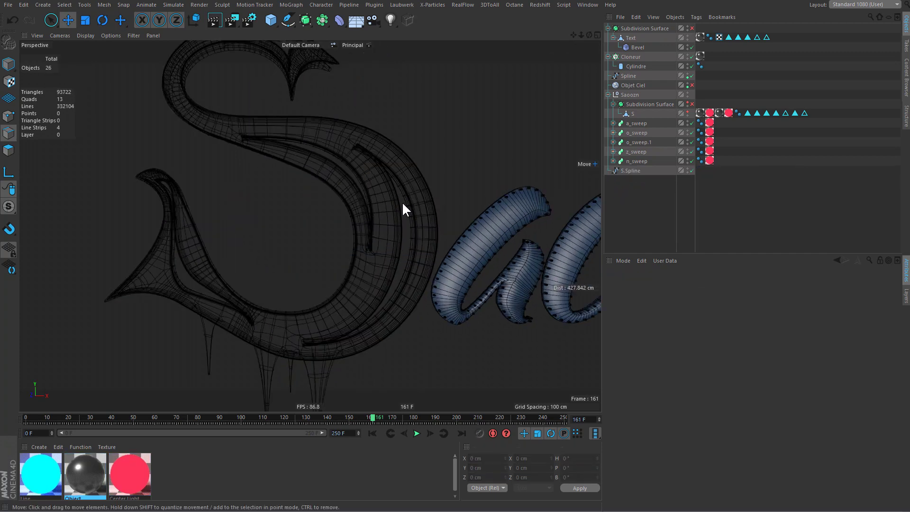
pyautogui.scroll(2, 403, 204)
pyautogui.moveTo(632, 114); pyautogui.dragTo(633, 103)
pyautogui.click(632, 112)
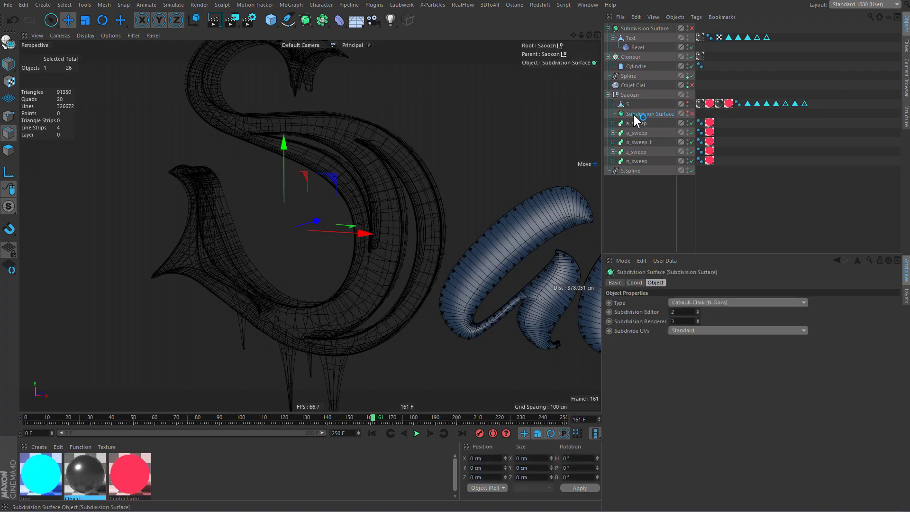
pyautogui.press('Delete')
# Add an Octane ObjectTag to S and create a new Subdivision Surface.
pyautogui.click(686, 103)
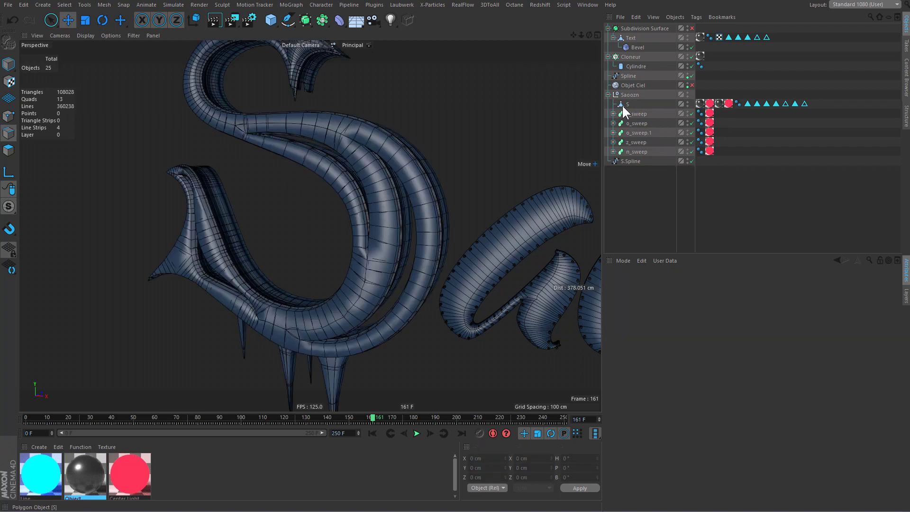
pyautogui.rightClick(622, 104)
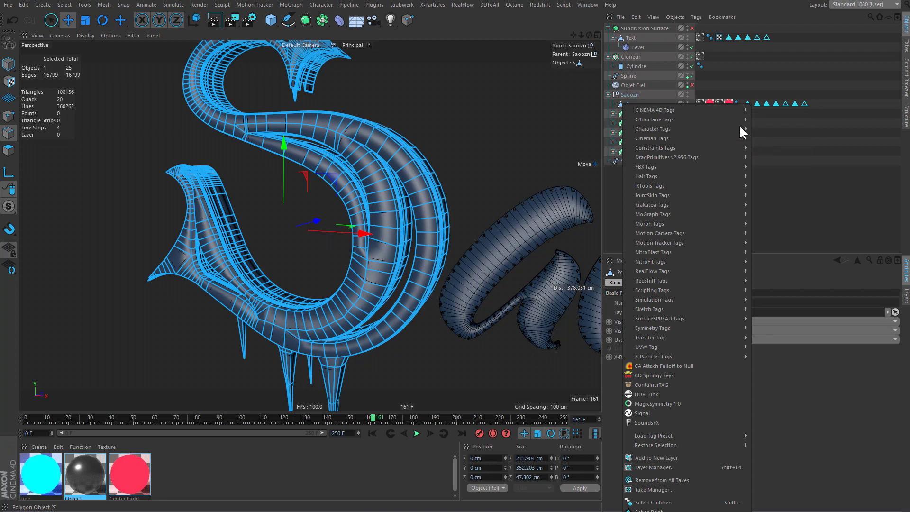
pyautogui.click(781, 148)
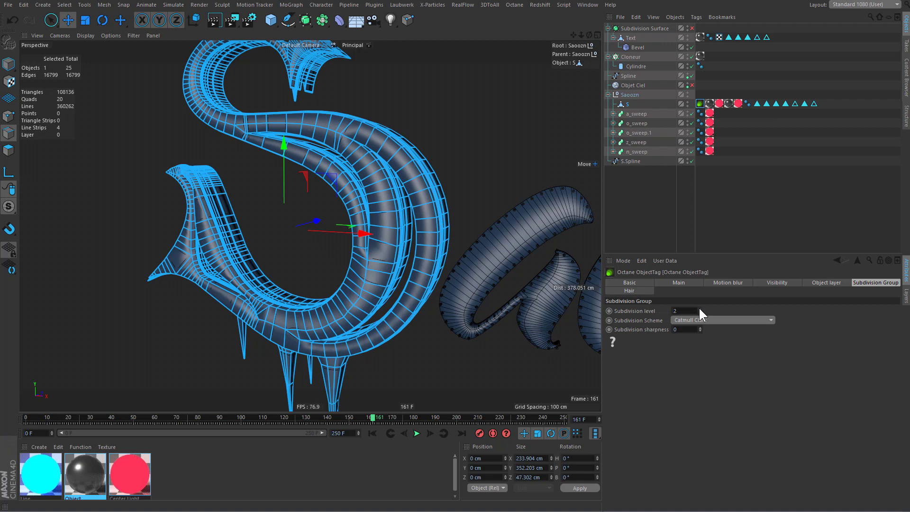
pyautogui.click(655, 219)
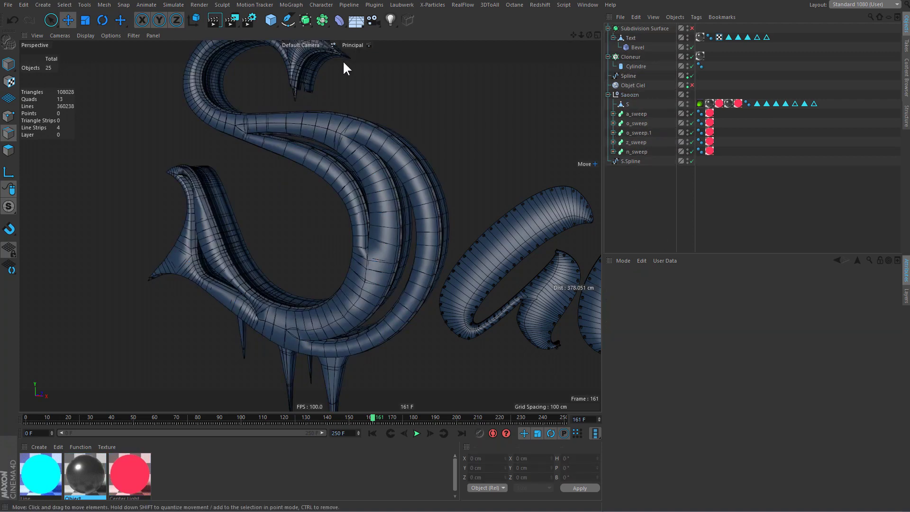
pyautogui.click(306, 20)
pyautogui.click(685, 321)
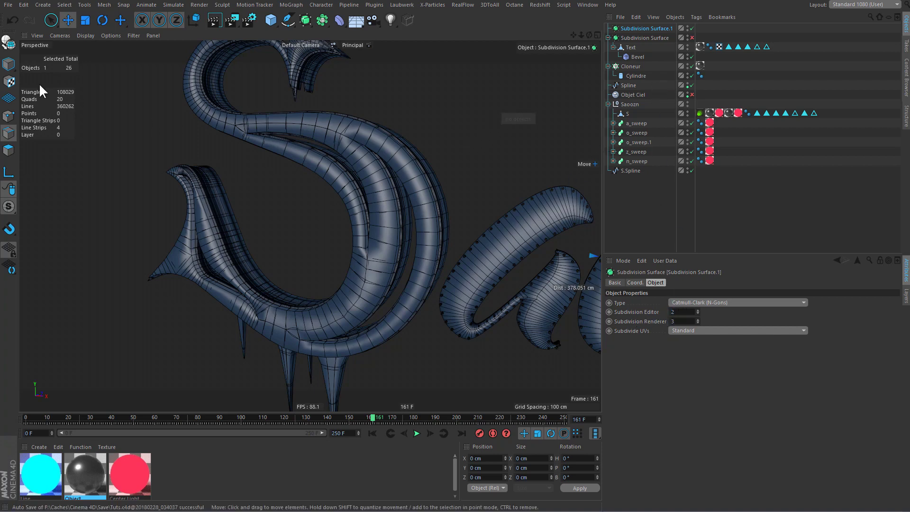
# Check S's Octane tag settings and delete the extra Subdivision Surface.1.
pyautogui.rightClick(428, 128)
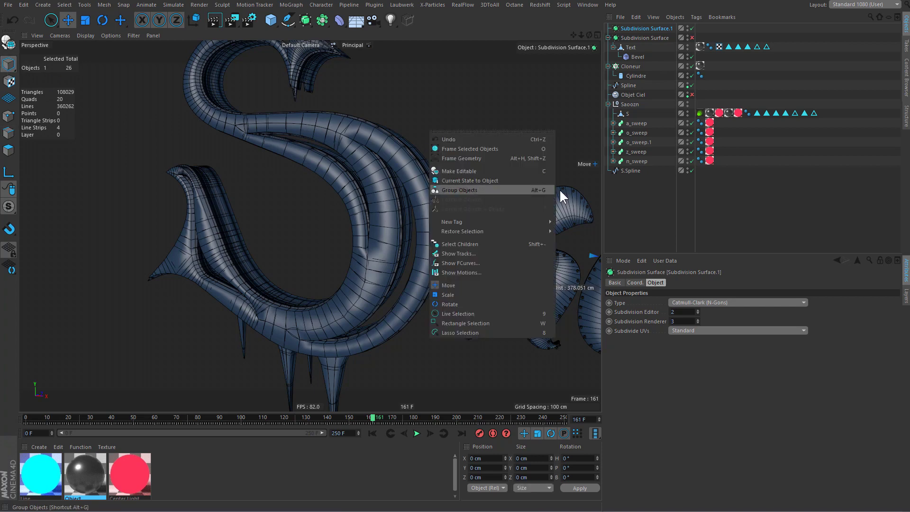
pyautogui.click(657, 323)
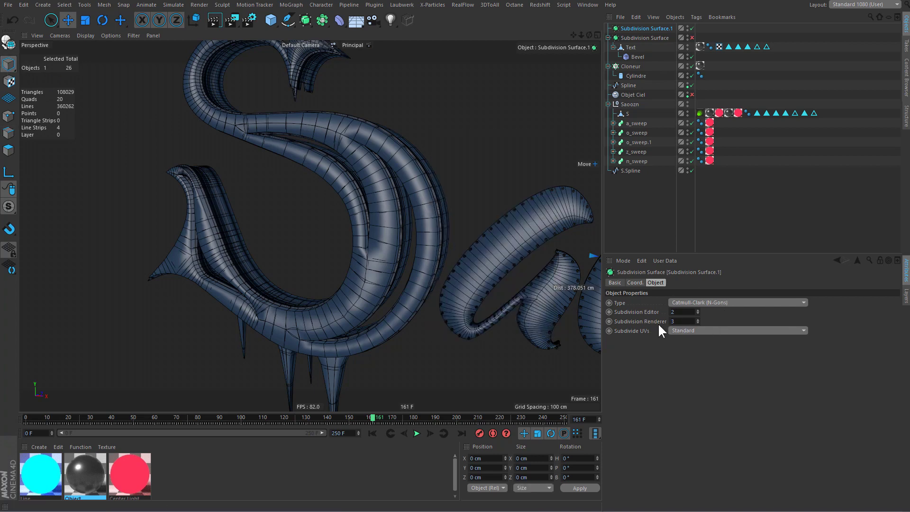
pyautogui.click(699, 113)
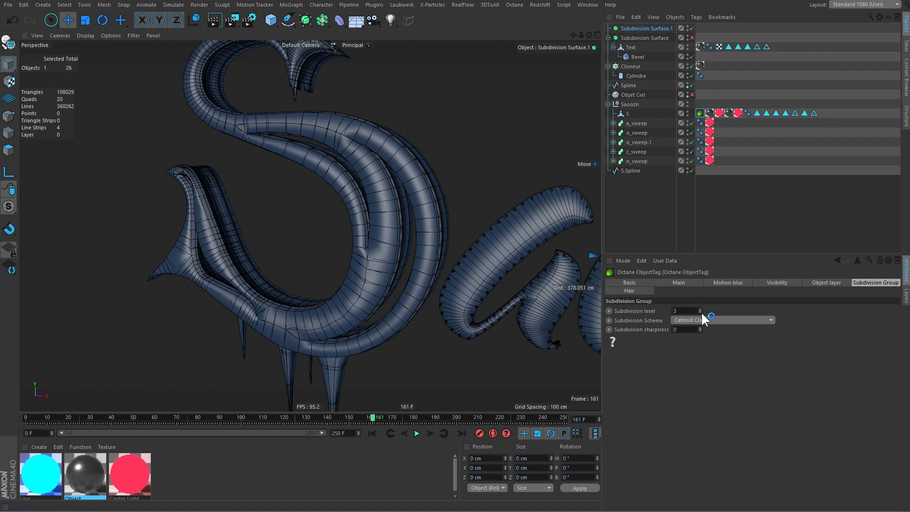
pyautogui.click(656, 29)
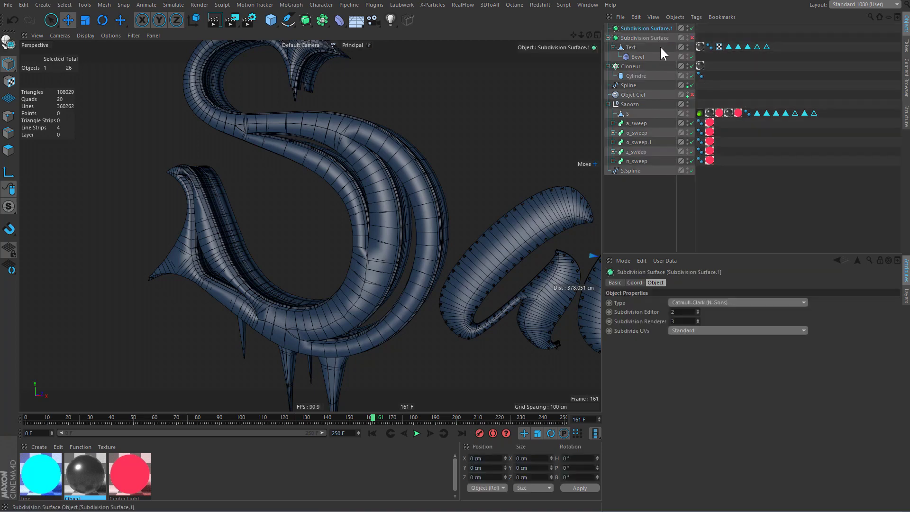
pyautogui.press('Delete')
# Select S.Spline and orbit around the S ring, viewing it from below.
pyautogui.click(630, 160)
pyautogui.moveTo(343, 211)
pyautogui.keyDown('alt'); pyautogui.mouseDown()
pyautogui.moveTo(408, 209)
pyautogui.moveTo(439, 187)
pyautogui.moveTo(383, 277)
pyautogui.mouseUp(); pyautogui.keyUp('alt')
pyautogui.scroll(2, 402, 270)
pyautogui.scroll(2, 379, 274)
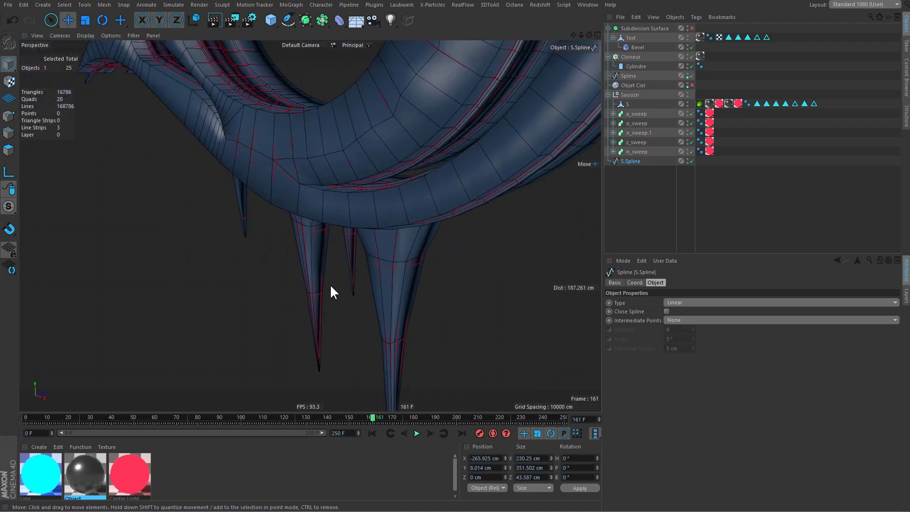
pyautogui.scroll(1, 330, 284)
pyautogui.scroll(2, 427, 246)
pyautogui.scroll(-3, 450, 237)
pyautogui.moveTo(450, 237)
pyautogui.keyDown('alt'); pyautogui.mouseDown()
pyautogui.moveTo(431, 197)
pyautogui.moveTo(521, 190)
pyautogui.moveTo(382, 214)
pyautogui.mouseUp(); pyautogui.keyUp('alt')
pyautogui.click(548, 187)
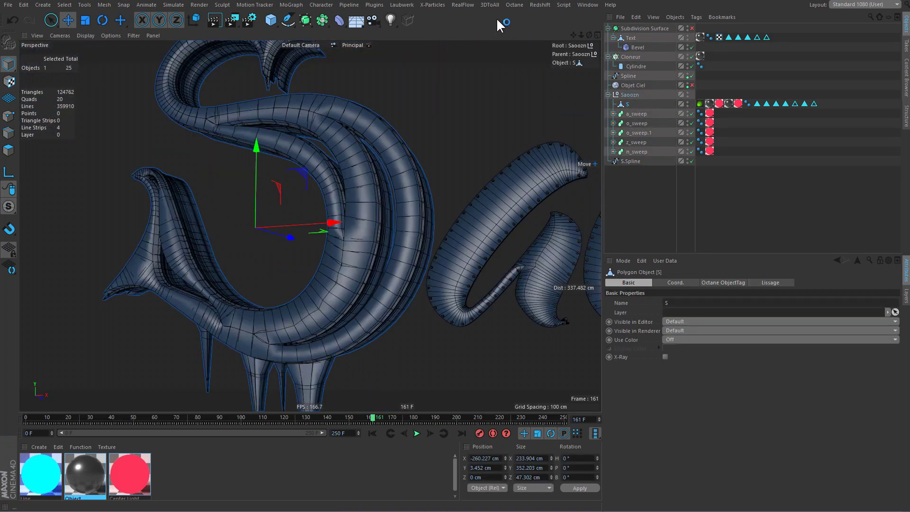
# Open the Octane Live Viewer Window and start a live render.
pyautogui.click(516, 7)
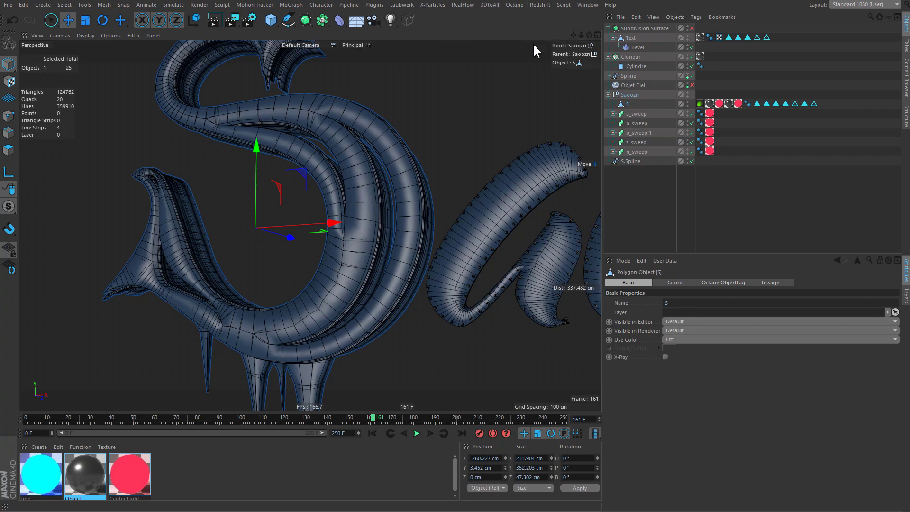
pyautogui.click(525, 23)
pyautogui.moveTo(531, 160)
pyautogui.mouseDown()
pyautogui.moveTo(476, 181)
pyautogui.moveTo(609, 169)
pyautogui.mouseUp()
pyautogui.click(309, 193)
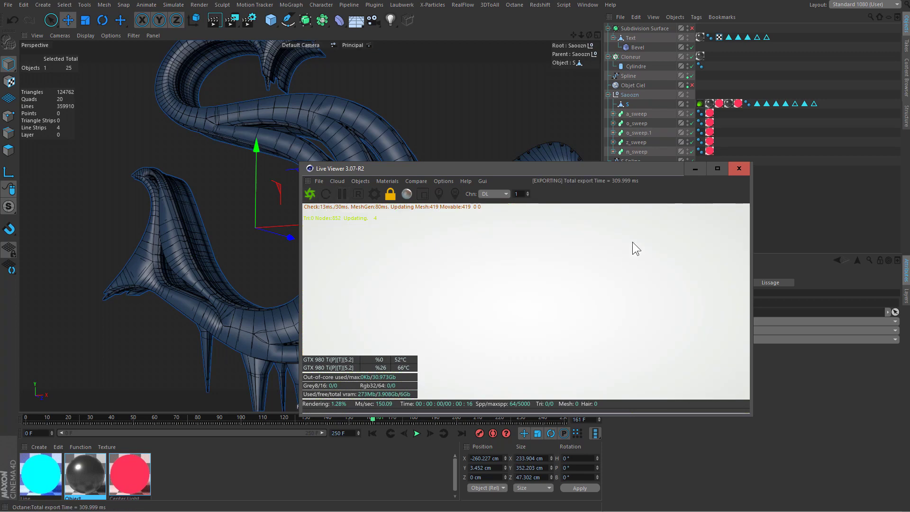
# Delete the Line material's spectrum, mix, gradient, color and Blackbody Emission nodes in the Node Editor.
pyautogui.doubleClick(48, 479)
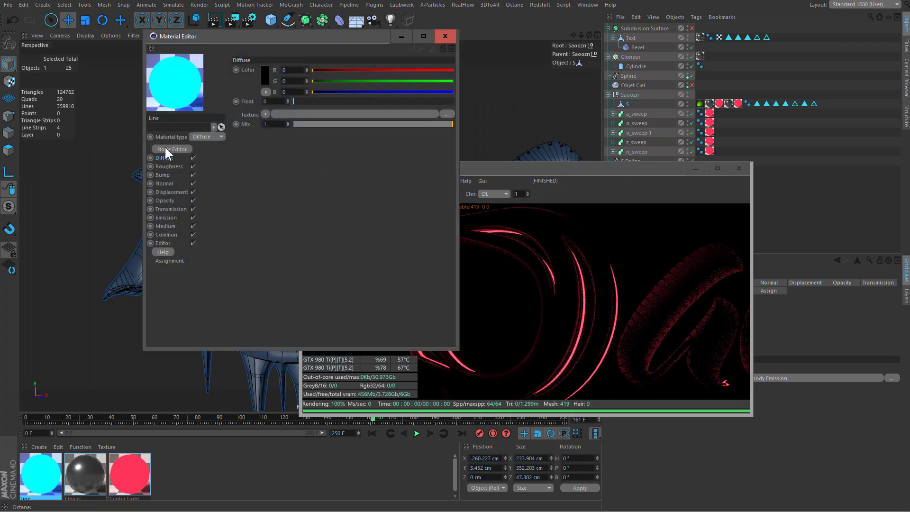
pyautogui.click(167, 149)
pyautogui.moveTo(405, 223); pyautogui.dragTo(285, 372)
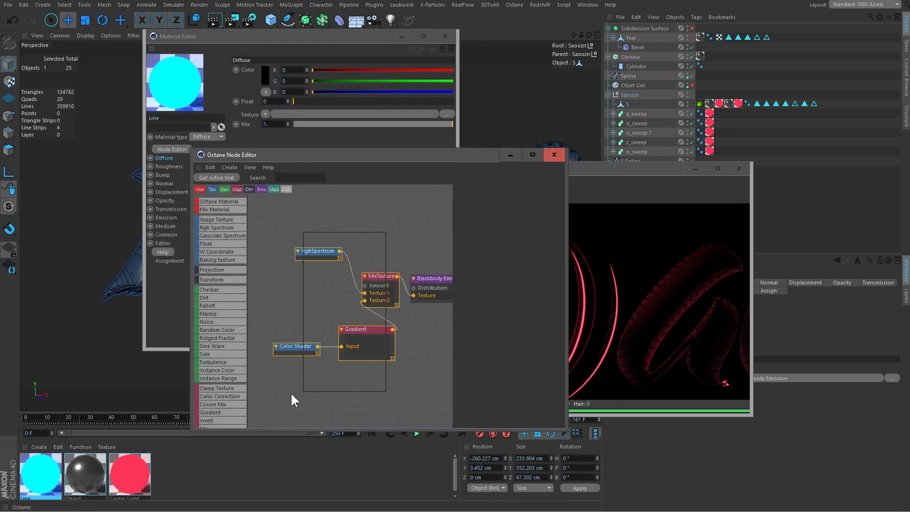
pyautogui.press('Delete')
pyautogui.click(426, 285)
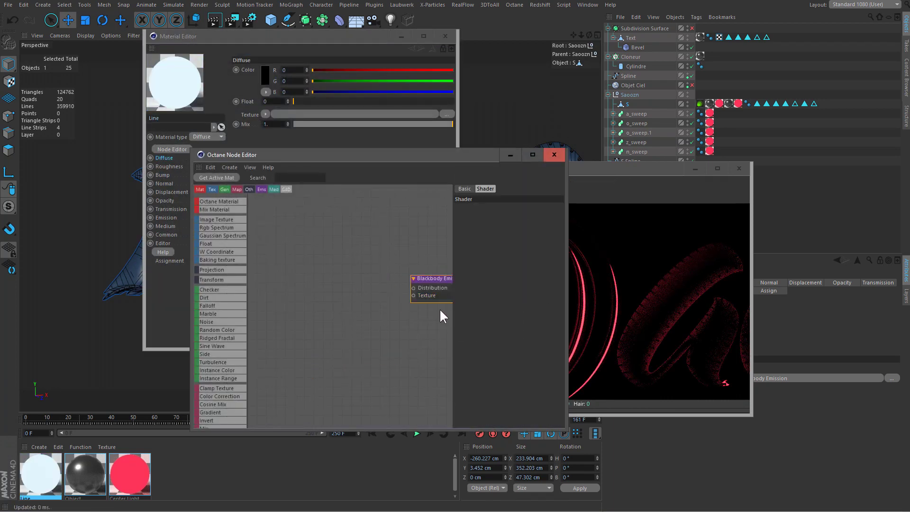
pyautogui.press('Delete')
pyautogui.click(385, 197)
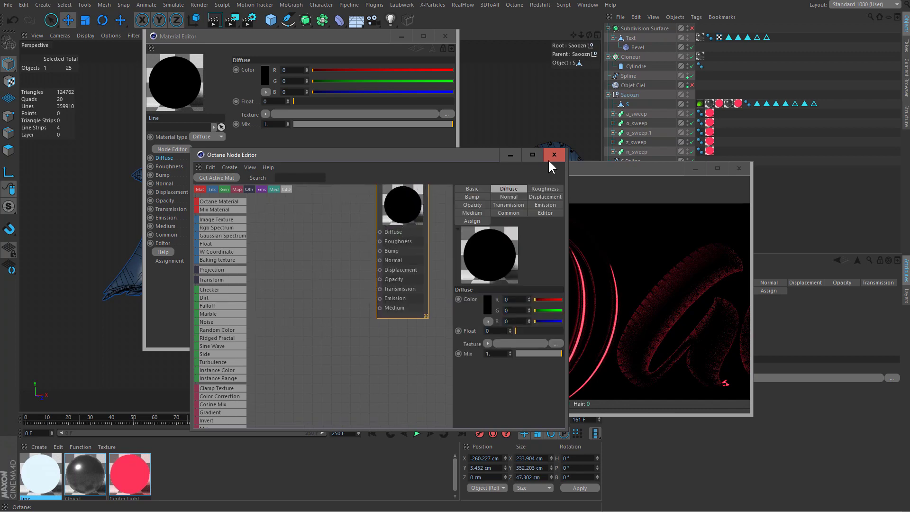
pyautogui.click(141, 476)
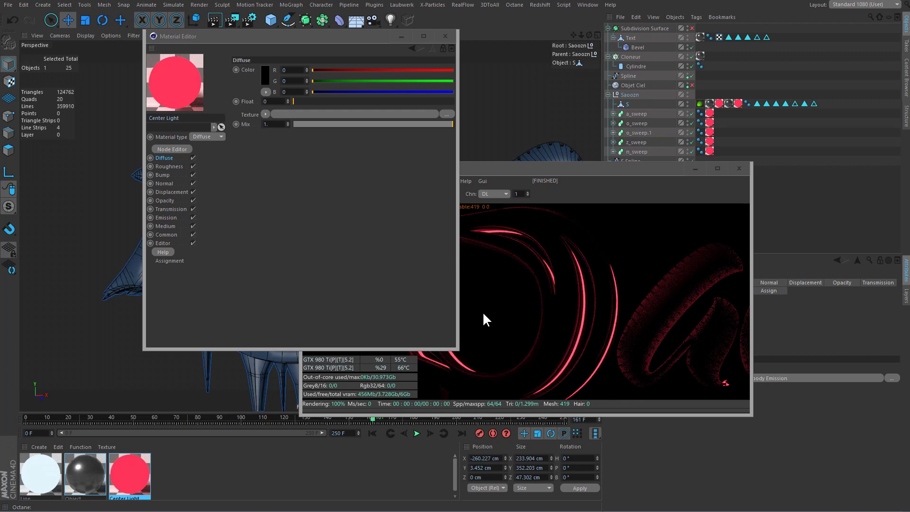
# Move the render and material windows aside and add an Octane HDRI Environment sky.
pyautogui.moveTo(603, 164); pyautogui.dragTo(768, 171)
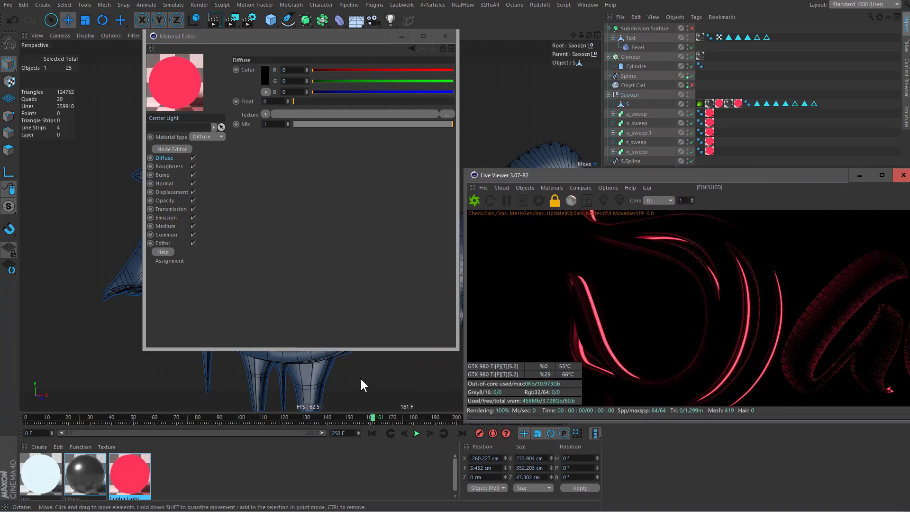
pyautogui.scroll(5, 359, 377)
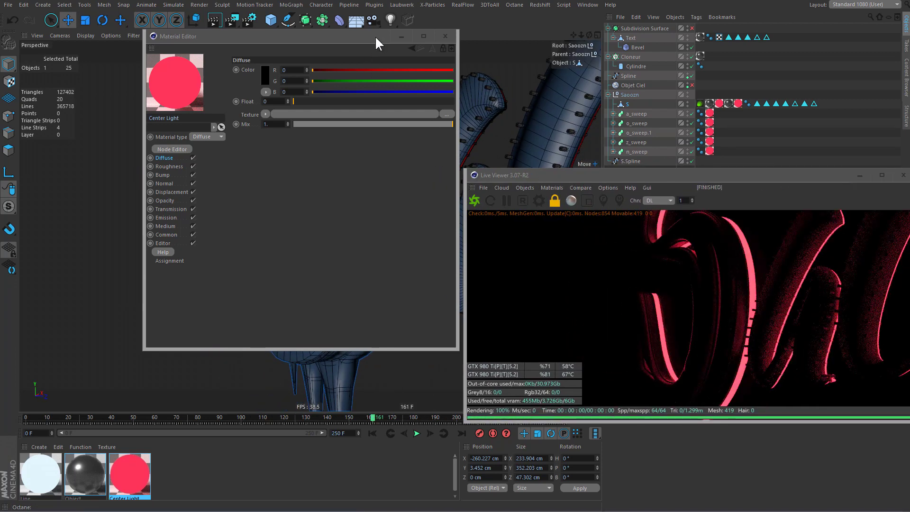
pyautogui.moveTo(376, 37); pyautogui.dragTo(158, 100)
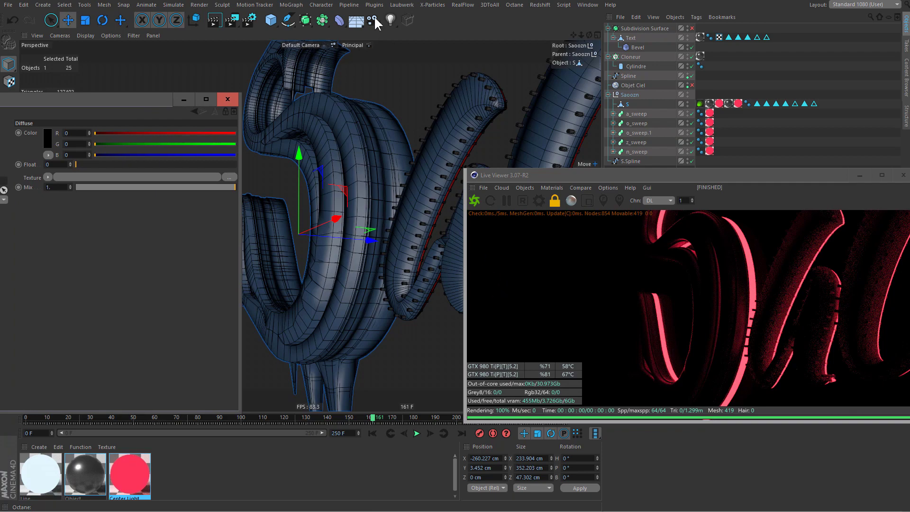
pyautogui.click(562, 188)
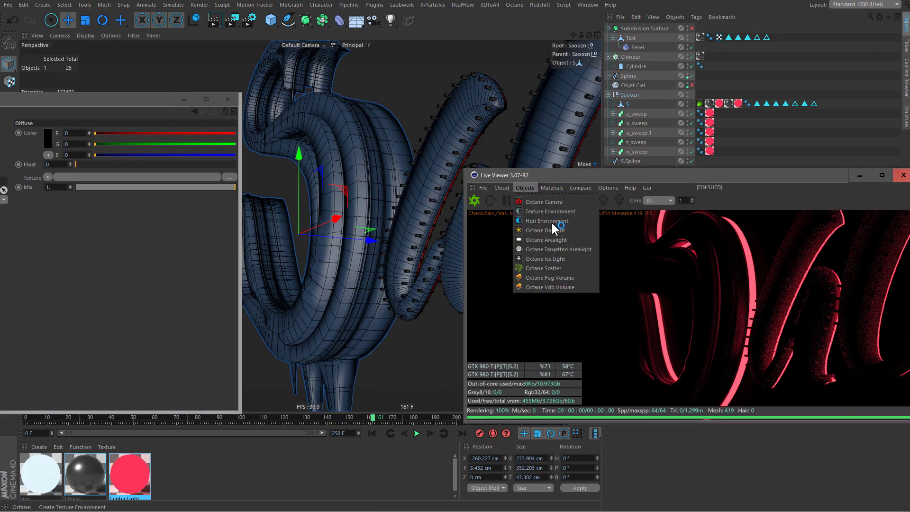
pyautogui.click(544, 220)
pyautogui.moveTo(761, 176); pyautogui.dragTo(407, 167)
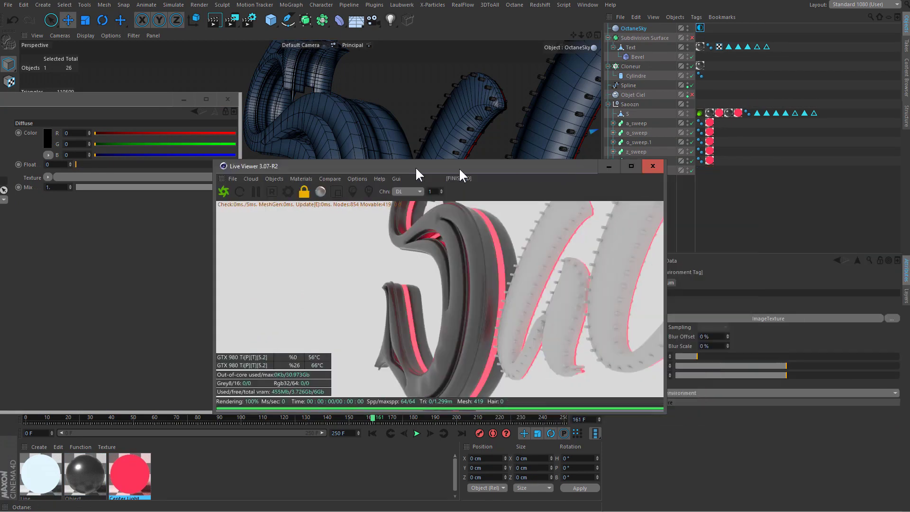
pyautogui.click(593, 6)
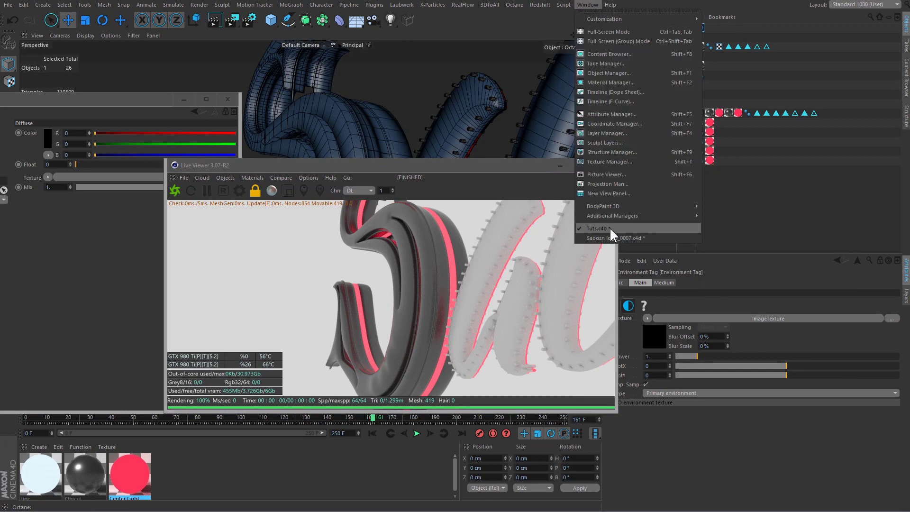
pyautogui.click(610, 232)
pyautogui.click(636, 137)
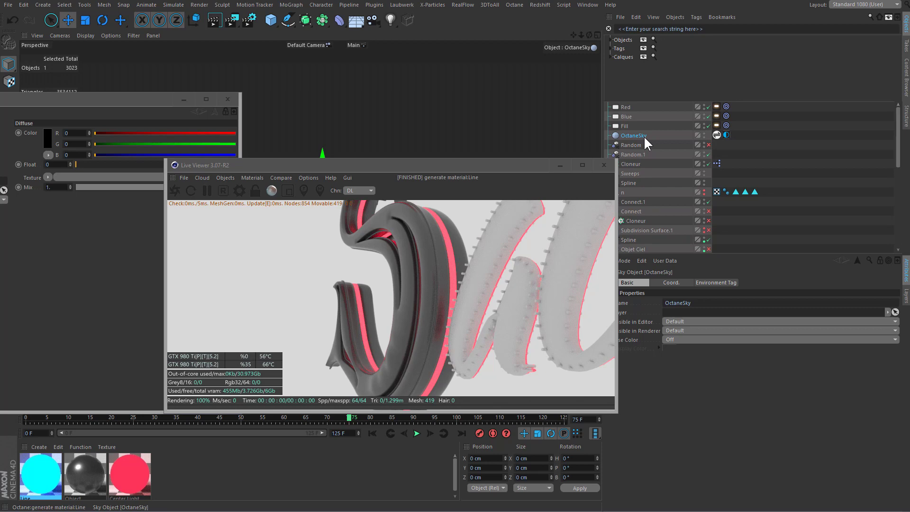
pyautogui.click(590, 5)
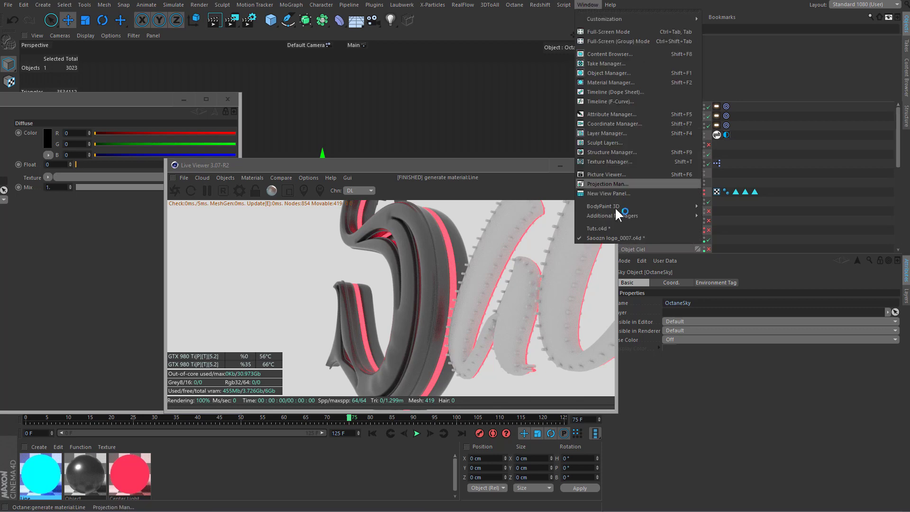
pyautogui.click(612, 226)
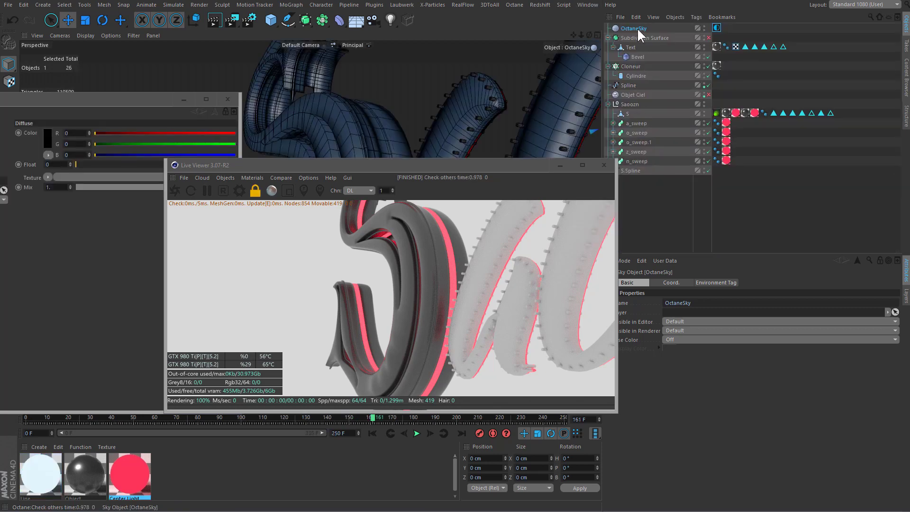
# Restore the OctaneSky and orbit around the S to view its lit drips in the live render.
pyautogui.press('Delete')
pyautogui.hotkey('ctrl', 'z')
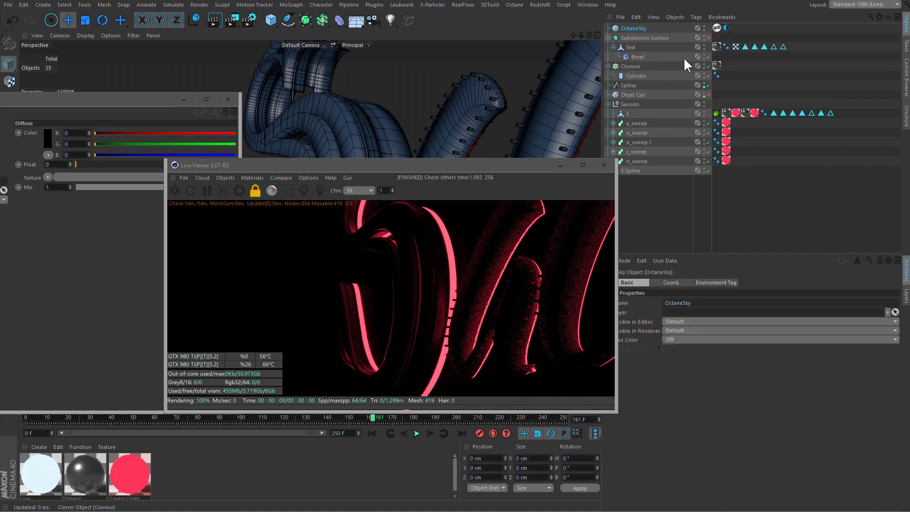
pyautogui.moveTo(476, 165); pyautogui.dragTo(691, 126)
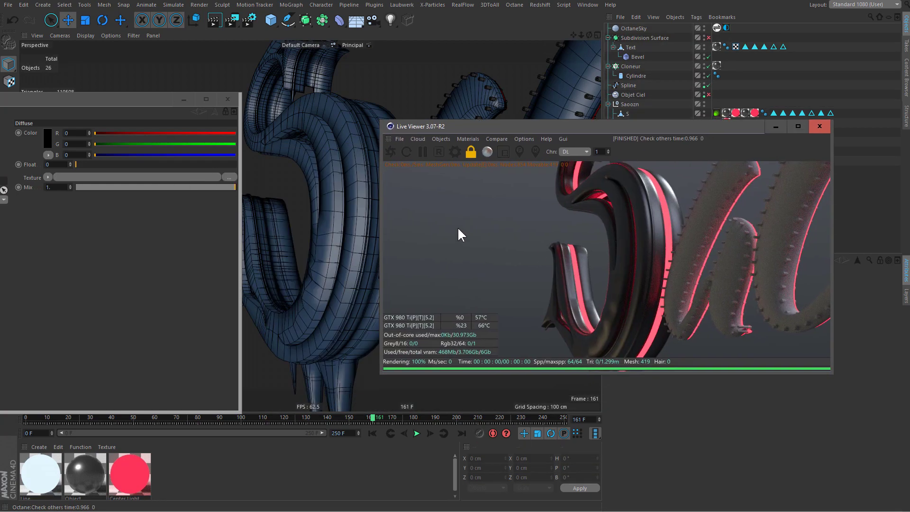
pyautogui.moveTo(610, 127); pyautogui.dragTo(746, 123)
pyautogui.moveTo(502, 208)
pyautogui.keyDown('alt'); pyautogui.mouseDown()
pyautogui.moveTo(423, 216)
pyautogui.moveTo(440, 254)
pyautogui.moveTo(407, 227)
pyautogui.mouseUp(); pyautogui.keyUp('alt')
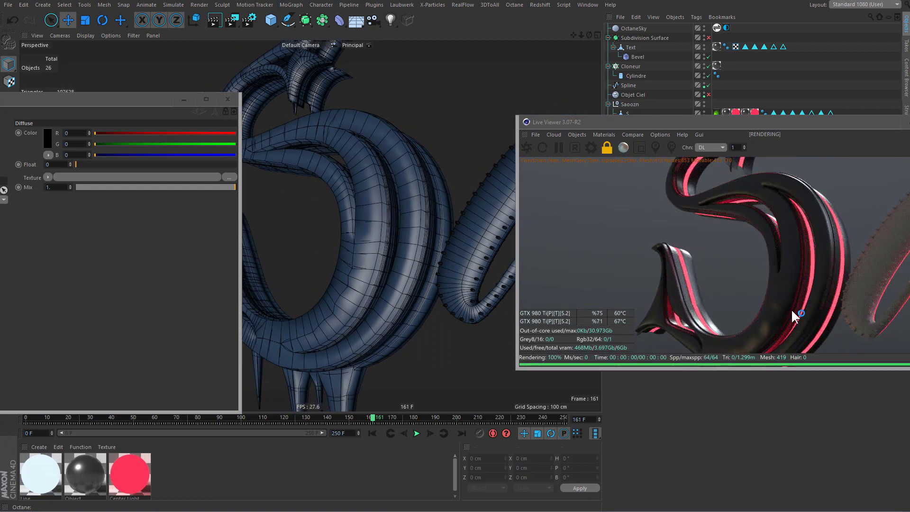
pyautogui.moveTo(405, 334)
pyautogui.keyDown('alt'); pyautogui.mouseDown()
pyautogui.moveTo(451, 278)
pyautogui.moveTo(425, 289)
pyautogui.moveTo(463, 296)
pyautogui.moveTo(415, 311)
pyautogui.moveTo(440, 266)
pyautogui.moveTo(386, 218)
pyautogui.mouseUp(); pyautogui.keyUp('alt')
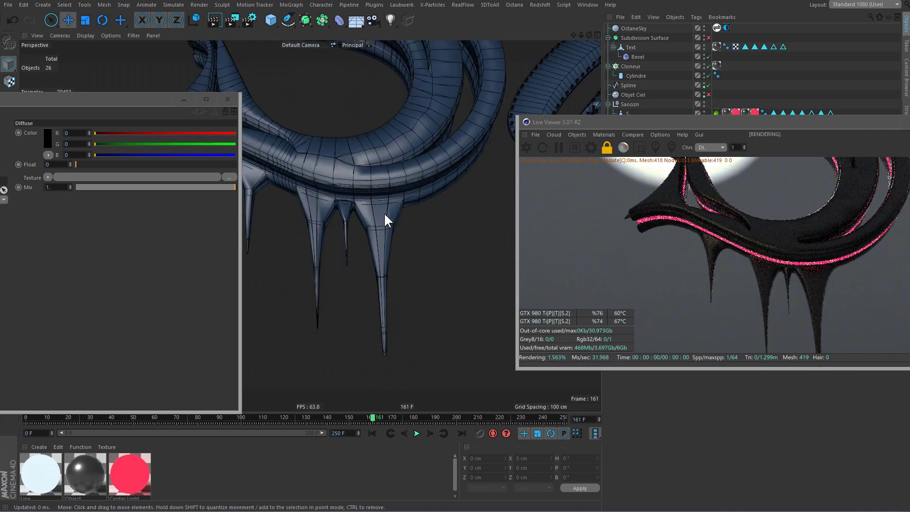
pyautogui.moveTo(671, 124); pyautogui.dragTo(242, 119)
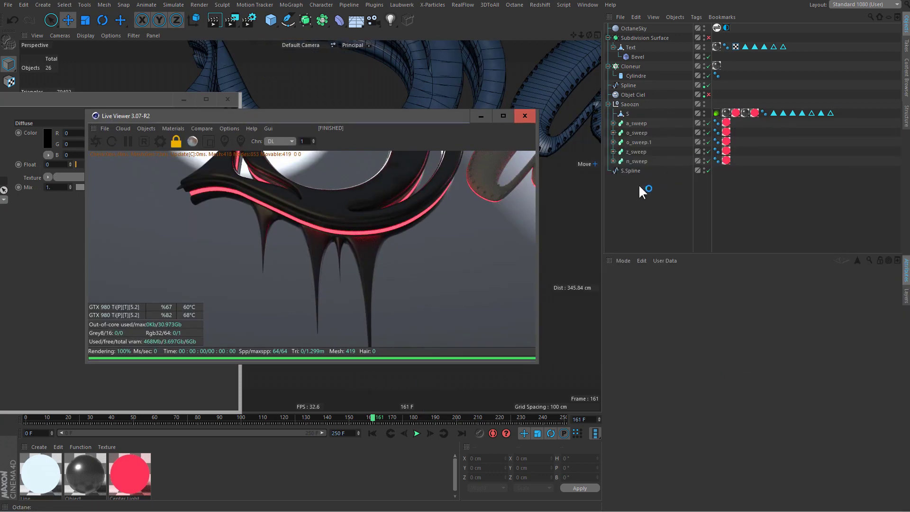
pyautogui.click(617, 171)
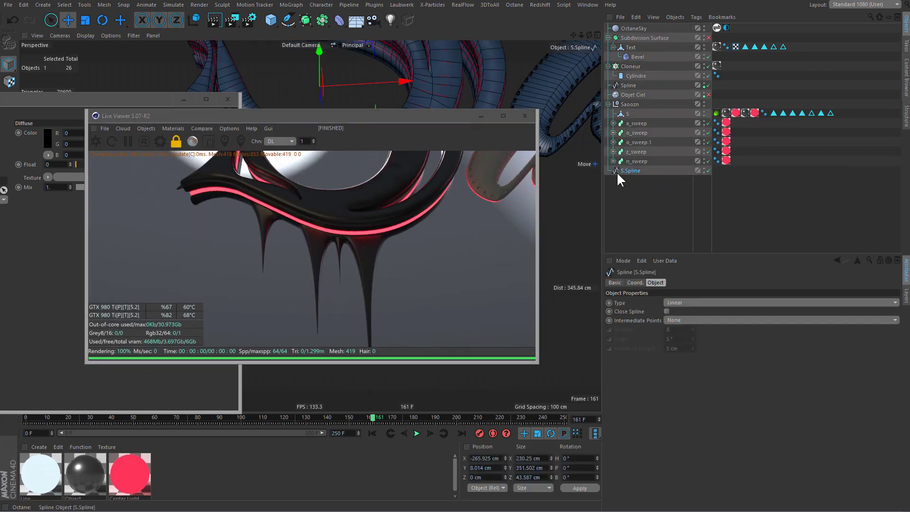
pyautogui.moveTo(530, 101)
pyautogui.keyDown('alt'); pyautogui.mouseDown()
pyautogui.moveTo(362, 125)
pyautogui.moveTo(149, 137)
pyautogui.mouseUp(); pyautogui.keyUp('alt')
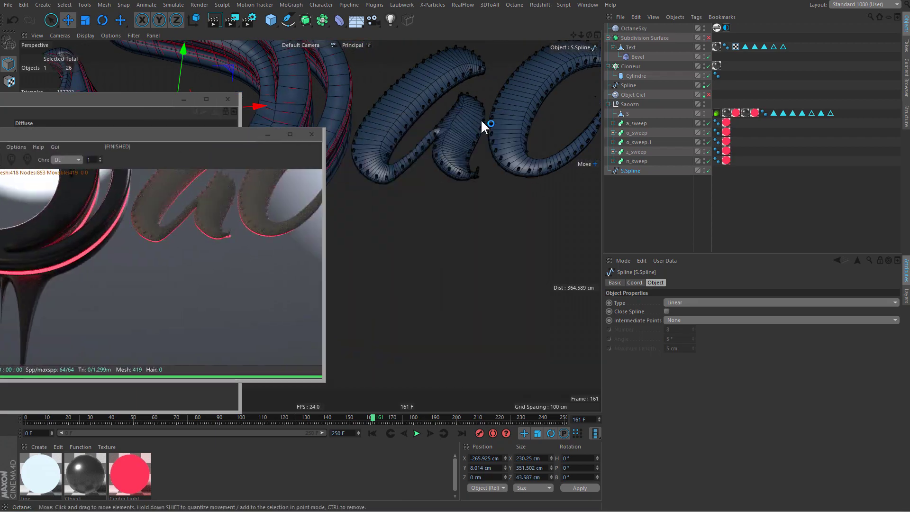
pyautogui.keyDown('alt'); pyautogui.moveTo(367, 160); pyautogui.dragTo(501, 160); pyautogui.keyUp('alt')
pyautogui.moveTo(418, 177)
pyautogui.keyDown('alt'); pyautogui.mouseDown()
pyautogui.moveTo(434, 183)
pyautogui.moveTo(461, 120)
pyautogui.mouseUp(); pyautogui.keyUp('alt')
pyautogui.scroll(3, 460, 121)
pyautogui.scroll(2, 485, 103)
pyautogui.scroll(2, 476, 159)
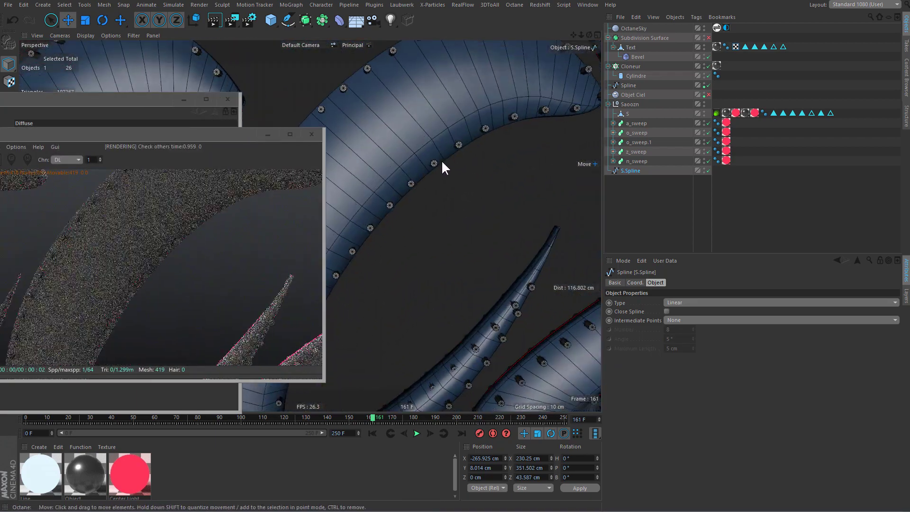
pyautogui.keyDown('alt'); pyautogui.moveTo(442, 158); pyautogui.dragTo(505, 121); pyautogui.keyUp('alt')
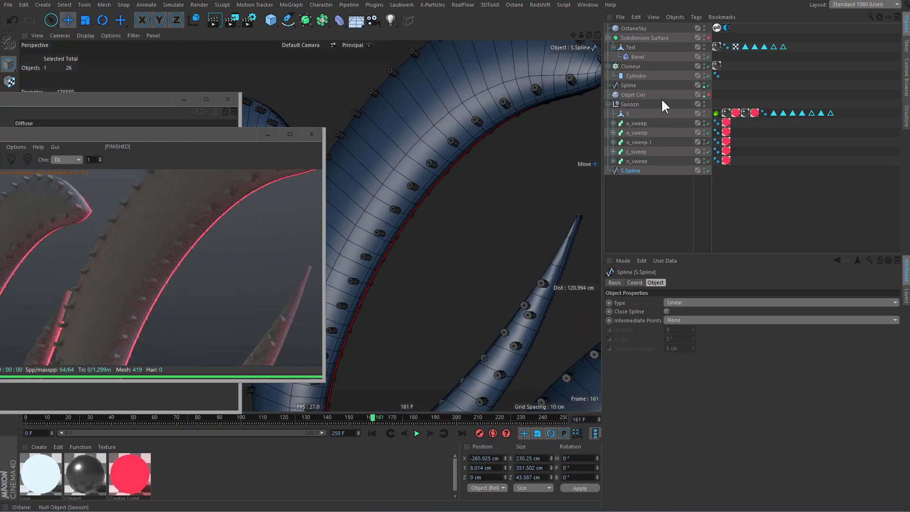
pyautogui.hotkey('ctrl', 'shift', 'a')
pyautogui.click(630, 39)
pyautogui.scroll(3, 500, 95)
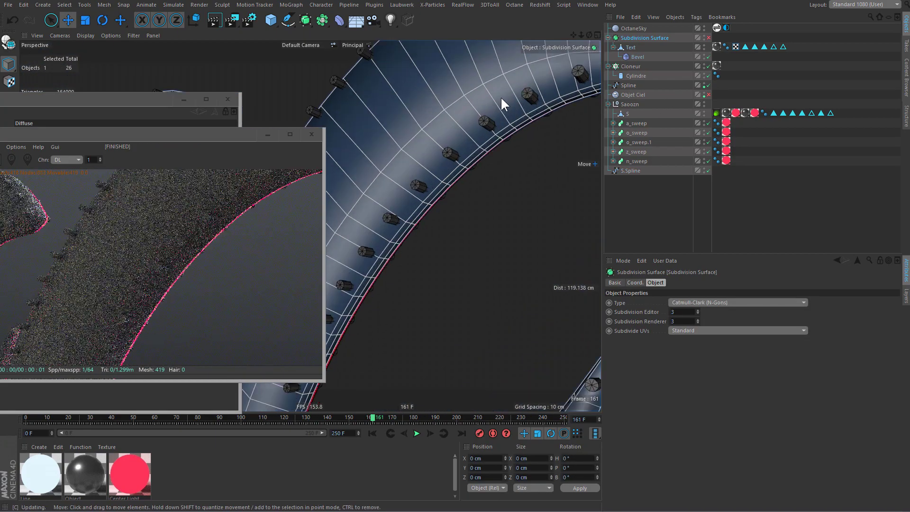
pyautogui.scroll(2, 477, 161)
pyautogui.moveTo(477, 159)
pyautogui.keyDown('alt'); pyautogui.mouseDown()
pyautogui.moveTo(468, 167)
pyautogui.moveTo(419, 138)
pyautogui.moveTo(452, 140)
pyautogui.mouseUp(); pyautogui.keyUp('alt')
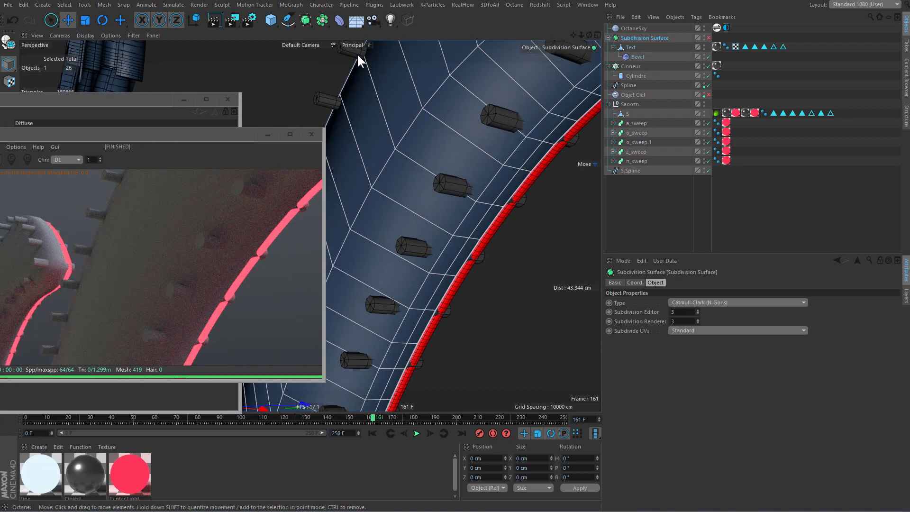
# Add an empty Boole object, then toggle Subdivision Surface on and back off.
pyautogui.click(317, 19)
pyautogui.click(501, 33)
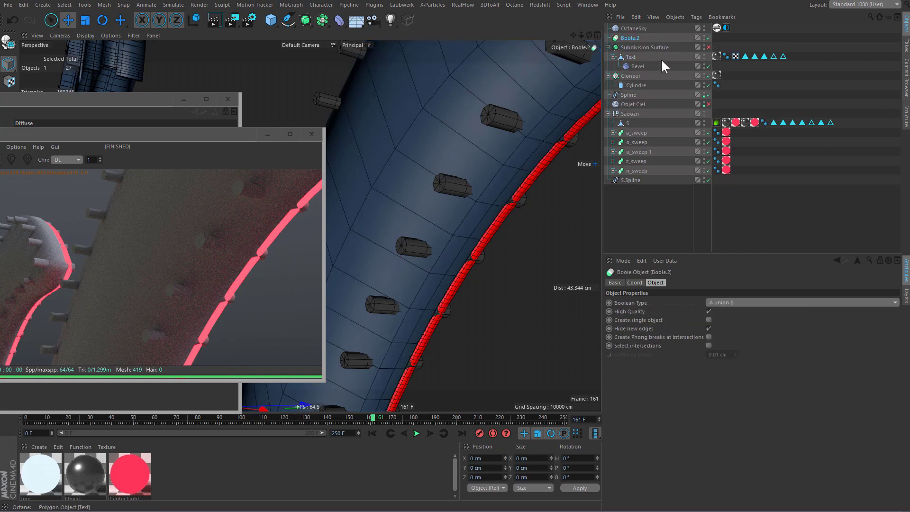
pyautogui.hotkey('ctrl', 'shift', 'a')
pyautogui.click(613, 57)
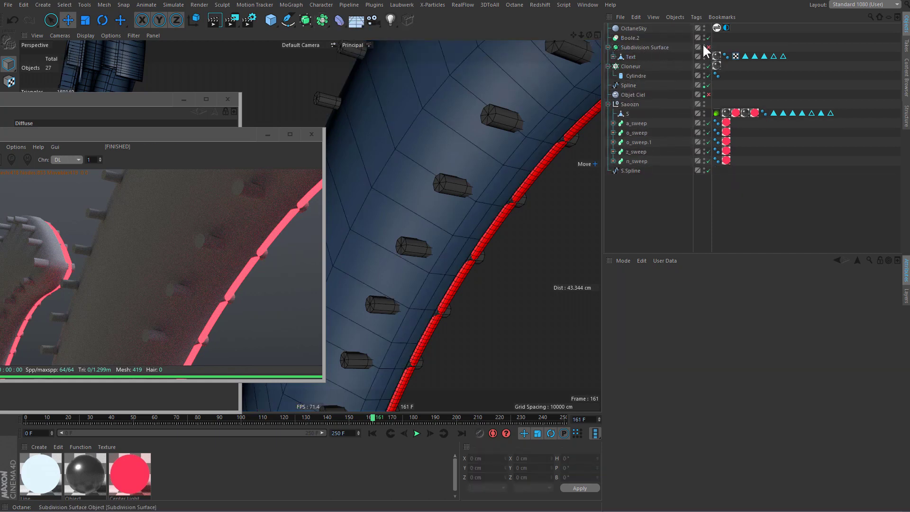
pyautogui.click(708, 47)
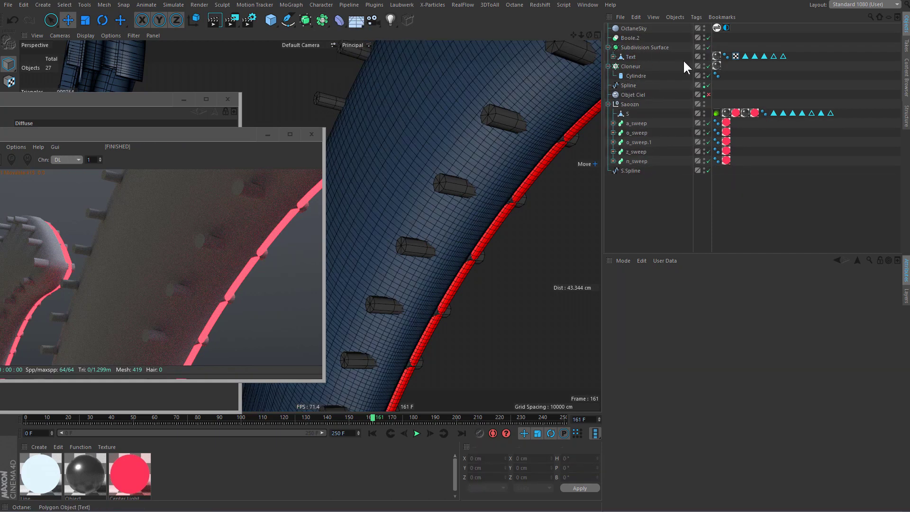
pyautogui.click(708, 47)
# With the material editor closed, store all of Text's edges via Select > Set Selection in Edge mode.
pyautogui.click(629, 57)
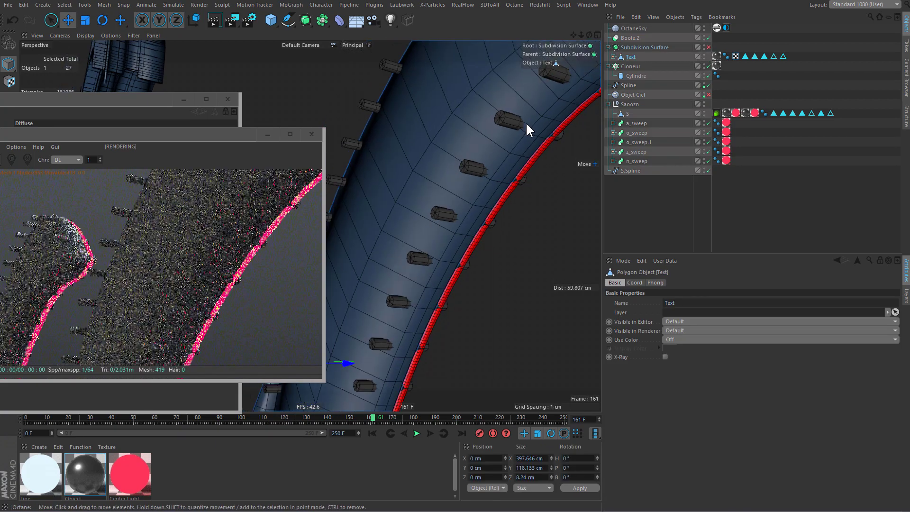
pyautogui.scroll(-5, 525, 121)
pyautogui.moveTo(163, 135); pyautogui.dragTo(647, 205)
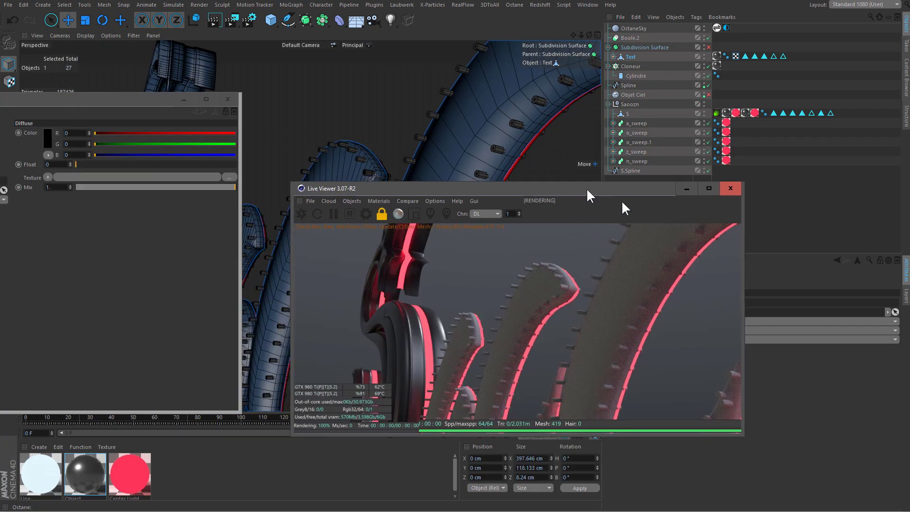
pyautogui.click(228, 100)
pyautogui.click(8, 133)
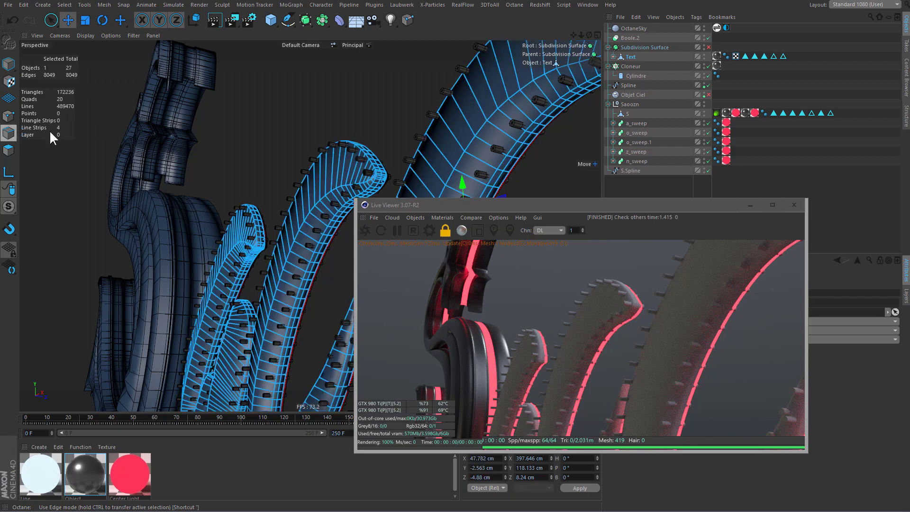
pyautogui.keyDown('alt'); pyautogui.moveTo(463, 144); pyautogui.dragTo(492, 142); pyautogui.keyUp('alt')
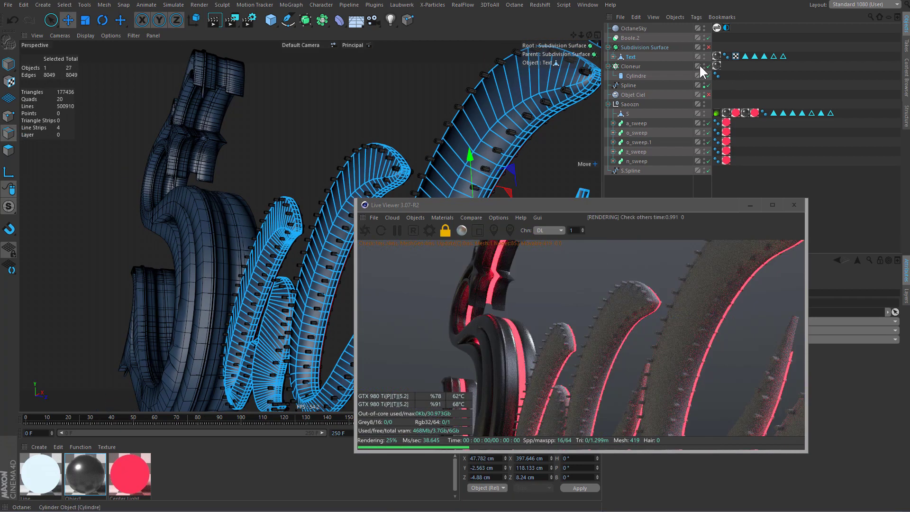
pyautogui.click(104, 4)
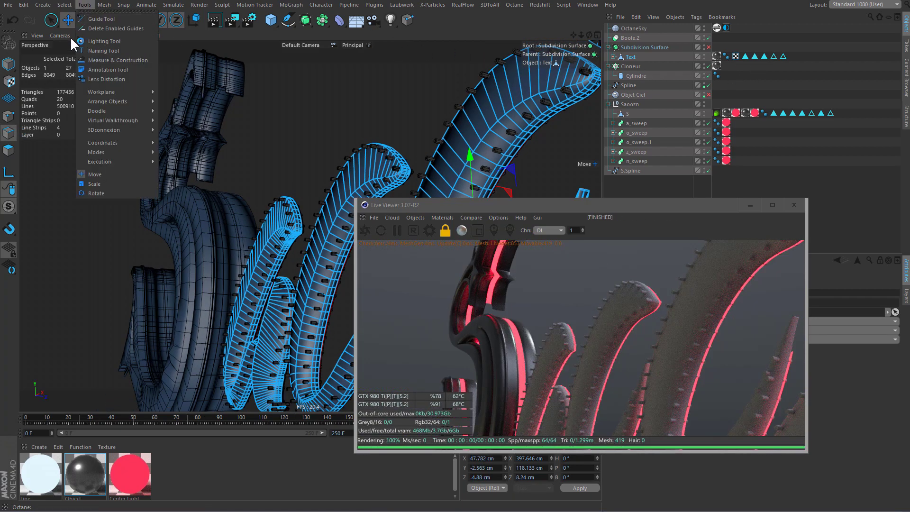
pyautogui.click(84, 5)
pyautogui.click(87, 244)
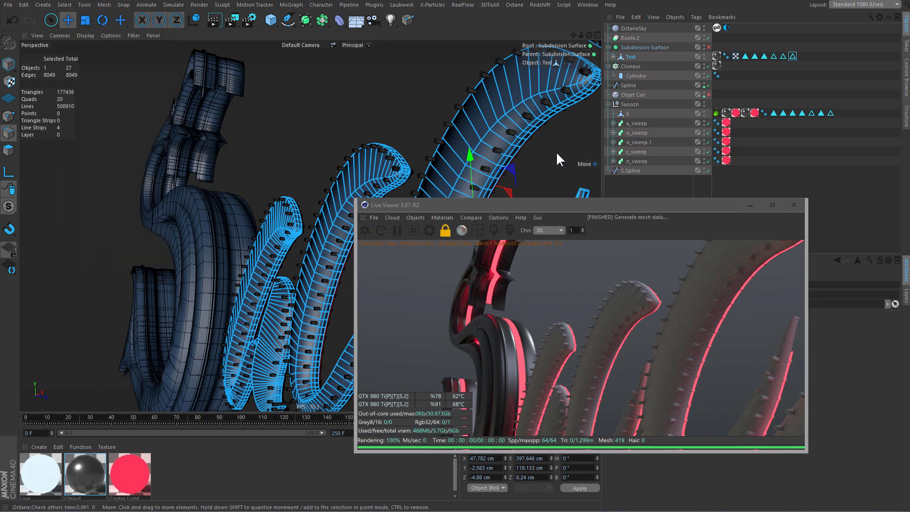
pyautogui.click(784, 64)
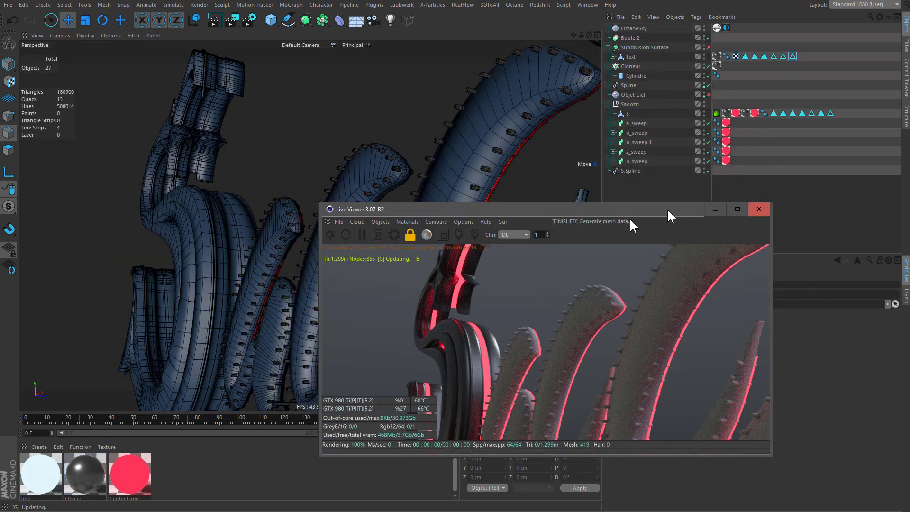
# Name the edge selection tag 'all', then undo to remove the duplicate tag.
pyautogui.moveTo(635, 209); pyautogui.dragTo(400, 255)
pyautogui.doubleClick(782, 56)
pyautogui.write('all')
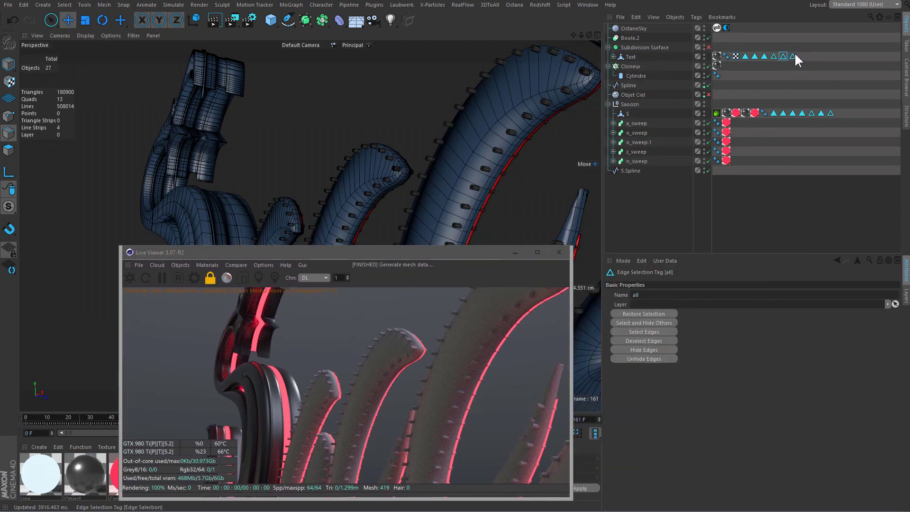
pyautogui.press('Return')
pyautogui.hotkey('ctrl', 'z')
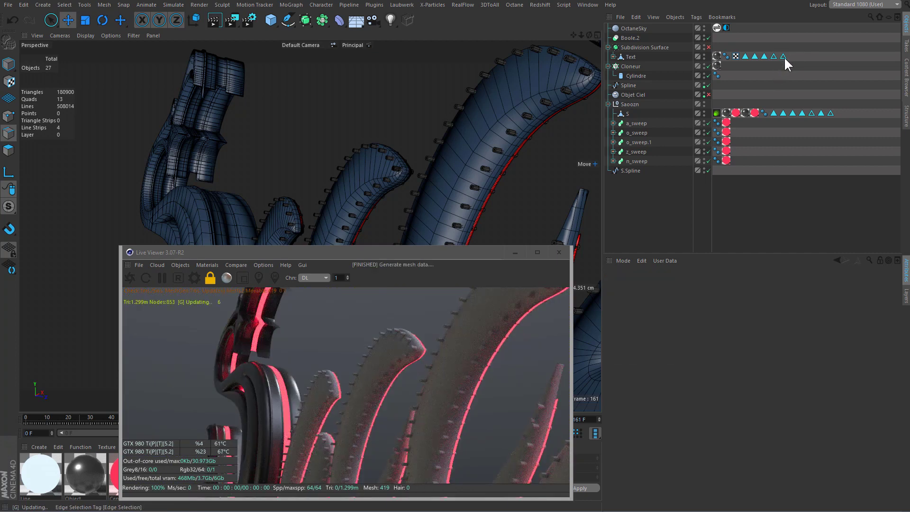
# Rename the remaining edge selection tag to 'all' in the Attribute Manager.
pyautogui.click(784, 56)
pyautogui.moveTo(685, 294); pyautogui.dragTo(589, 293)
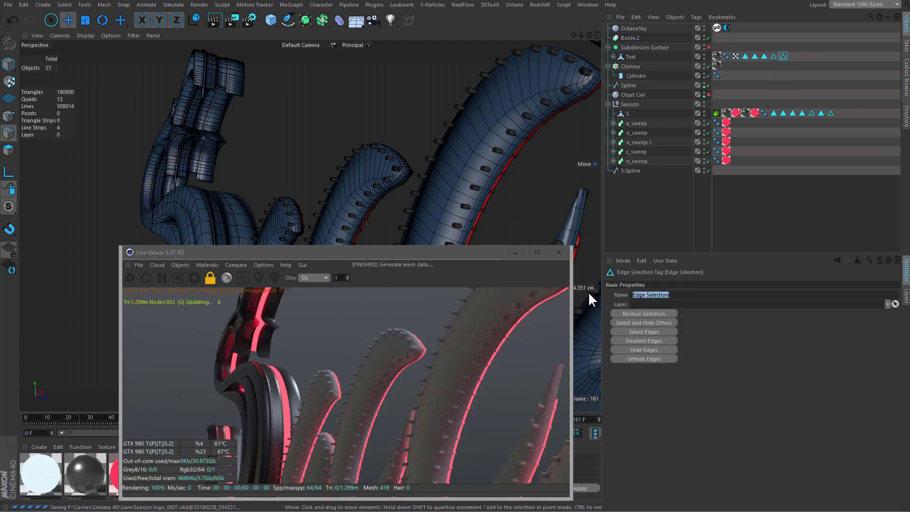
pyautogui.write('all')
pyautogui.press('Return')
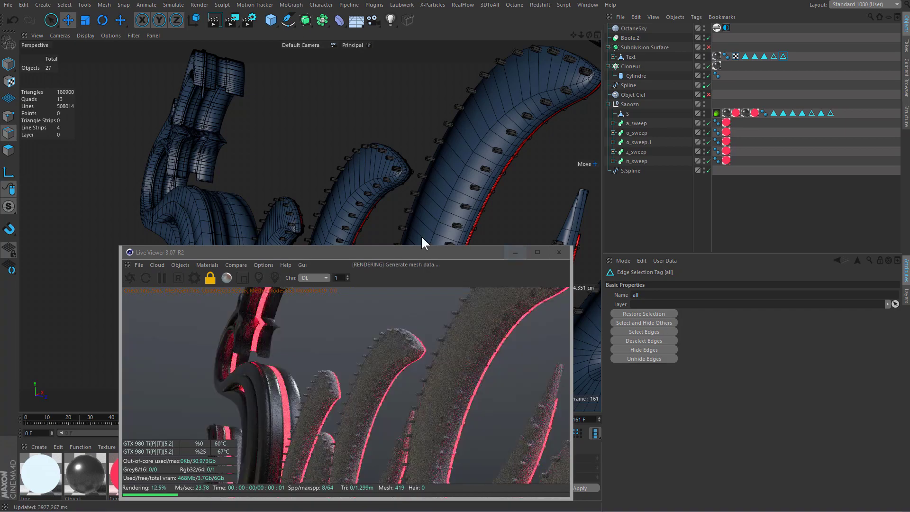
pyautogui.moveTo(428, 248); pyautogui.dragTo(766, 190)
pyautogui.scroll(5, 501, 152)
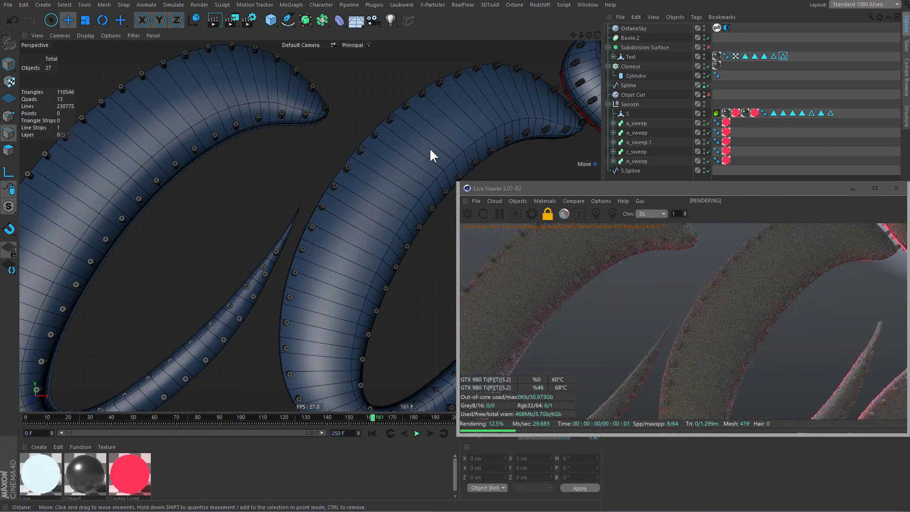
pyautogui.moveTo(423, 175)
pyautogui.keyDown('alt'); pyautogui.mouseDown()
pyautogui.moveTo(365, 177)
pyautogui.moveTo(403, 194)
pyautogui.moveTo(345, 216)
pyautogui.moveTo(360, 208)
pyautogui.mouseUp(); pyautogui.keyUp('alt')
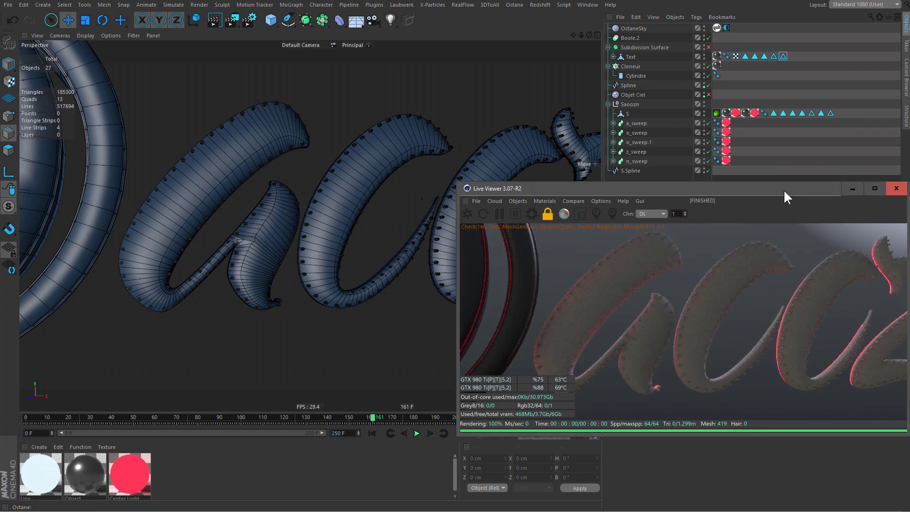
# Disable the Bevel child under the Text object.
pyautogui.moveTo(786, 190)
pyautogui.mouseDown()
pyautogui.moveTo(565, 212)
pyautogui.moveTo(747, 219)
pyautogui.mouseUp()
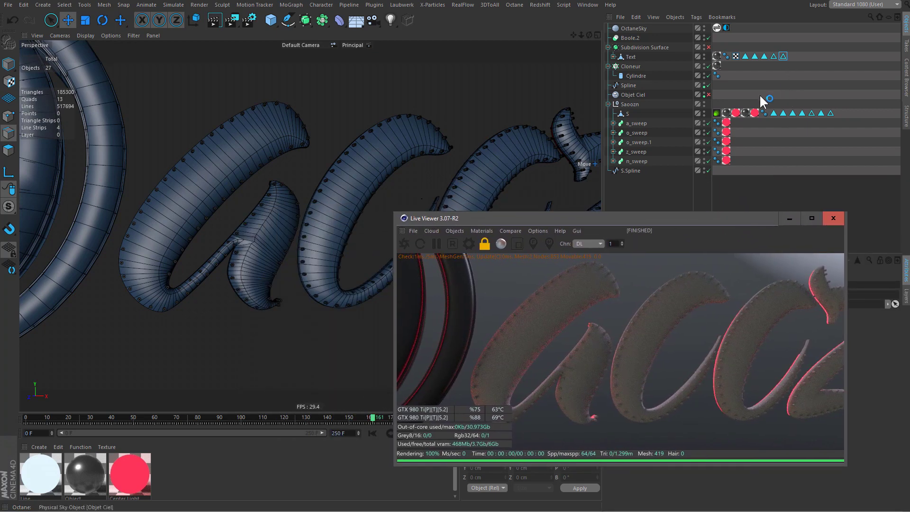
pyautogui.click(325, 171)
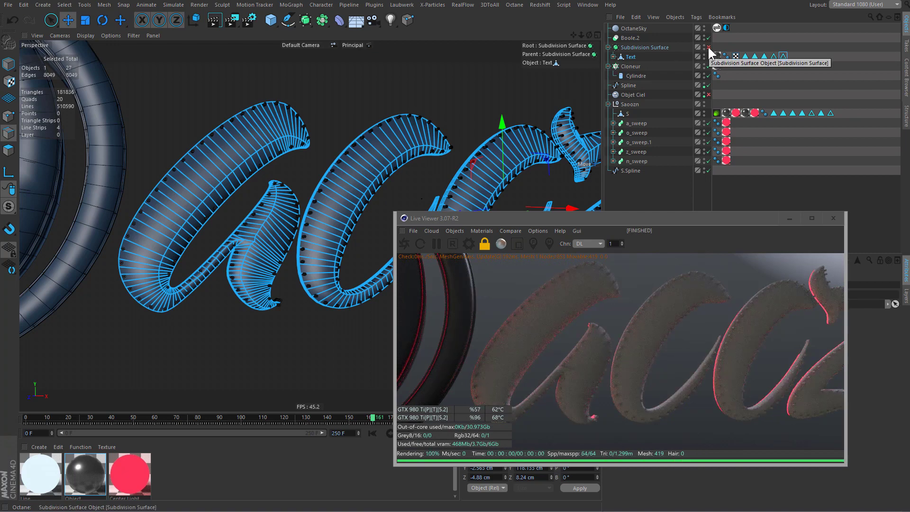
pyautogui.click(613, 57)
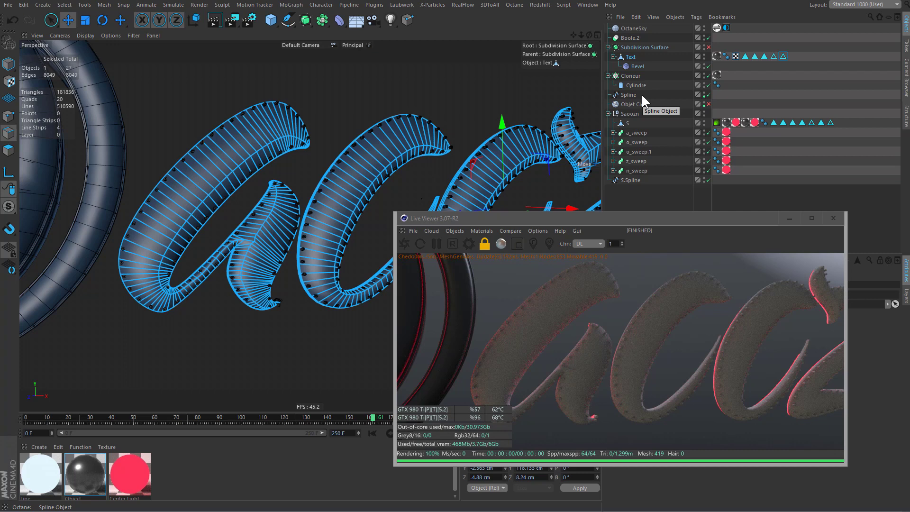
pyautogui.click(640, 66)
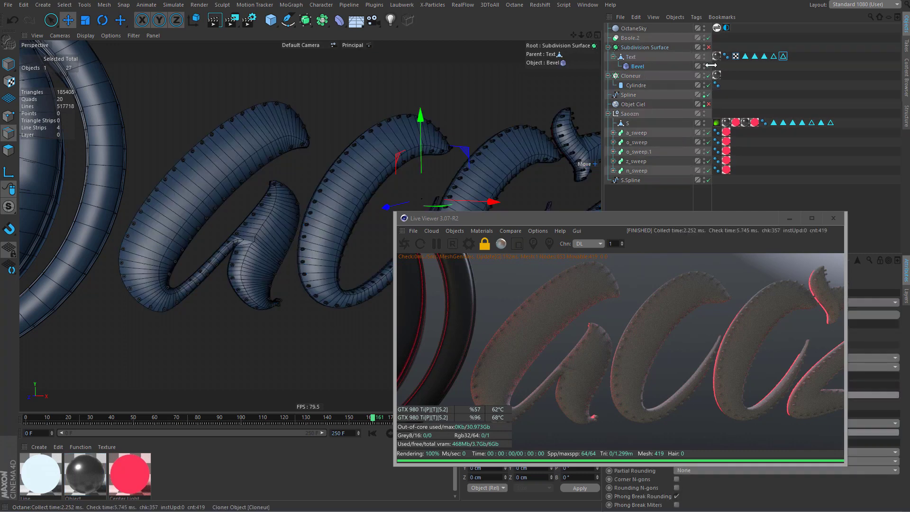
pyautogui.click(708, 66)
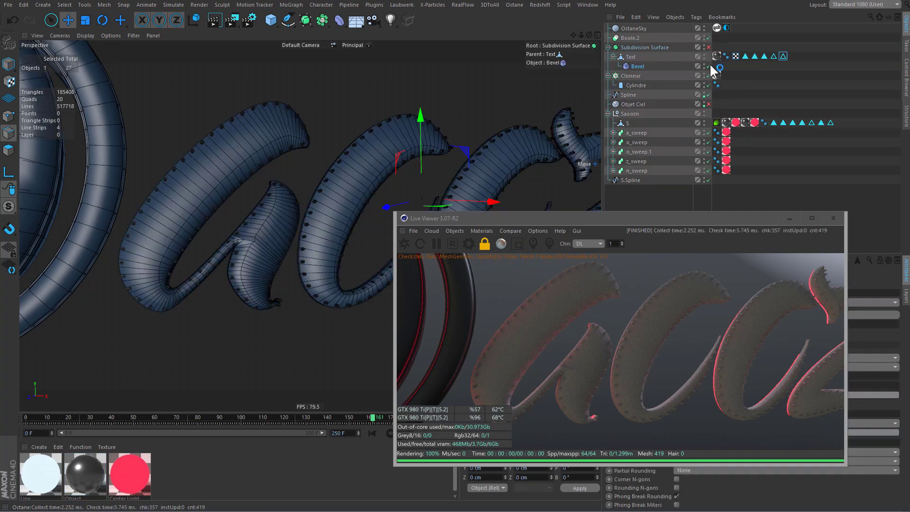
# Restore Text's stored edges and save them as a new edge selection tag named 'all'.
pyautogui.doubleClick(784, 55)
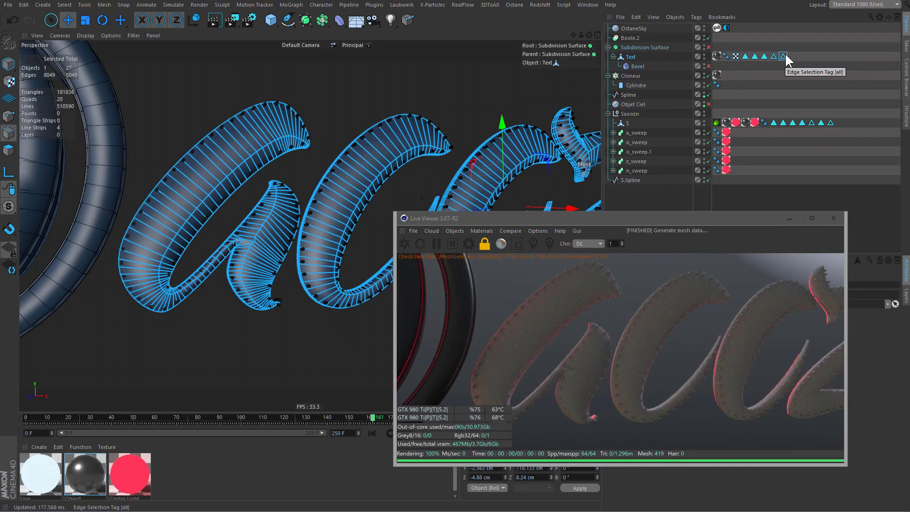
pyautogui.click(786, 64)
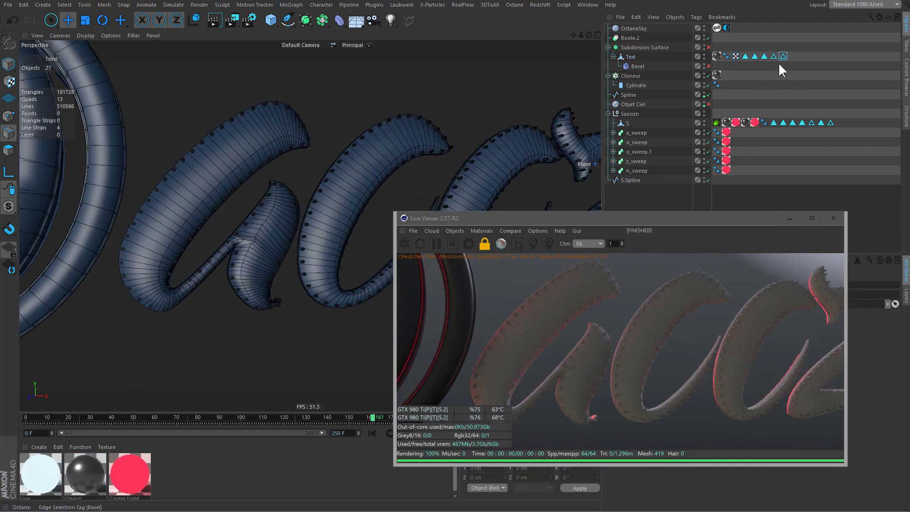
pyautogui.click(636, 65)
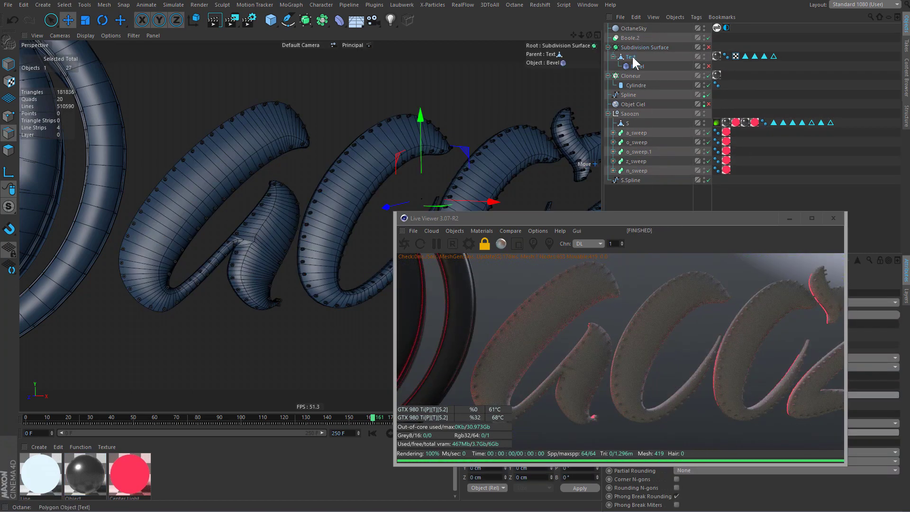
pyautogui.click(633, 57)
pyautogui.scroll(2, 374, 183)
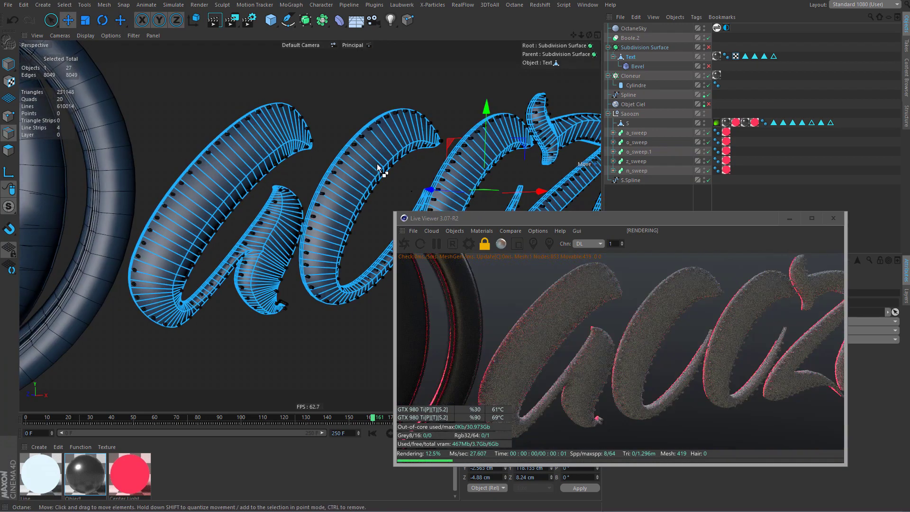
pyautogui.click(64, 5)
pyautogui.click(106, 242)
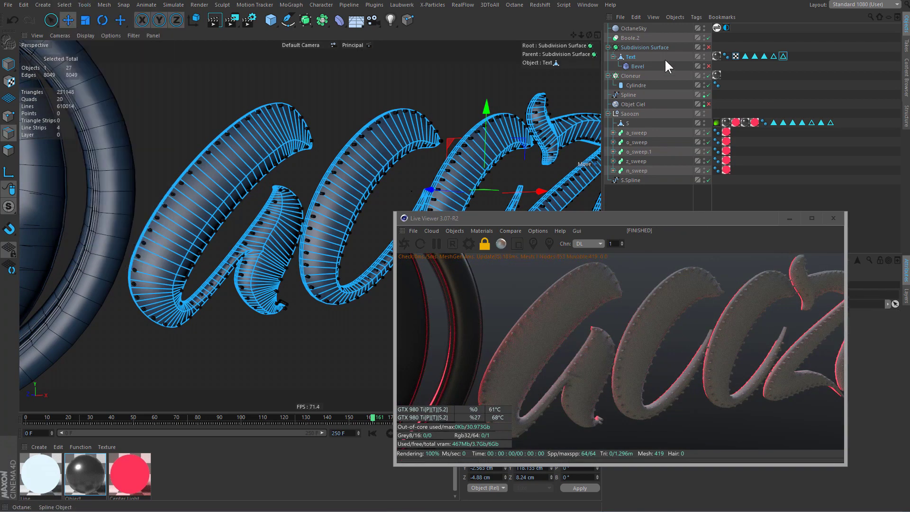
pyautogui.moveTo(632, 220); pyautogui.dragTo(305, 232)
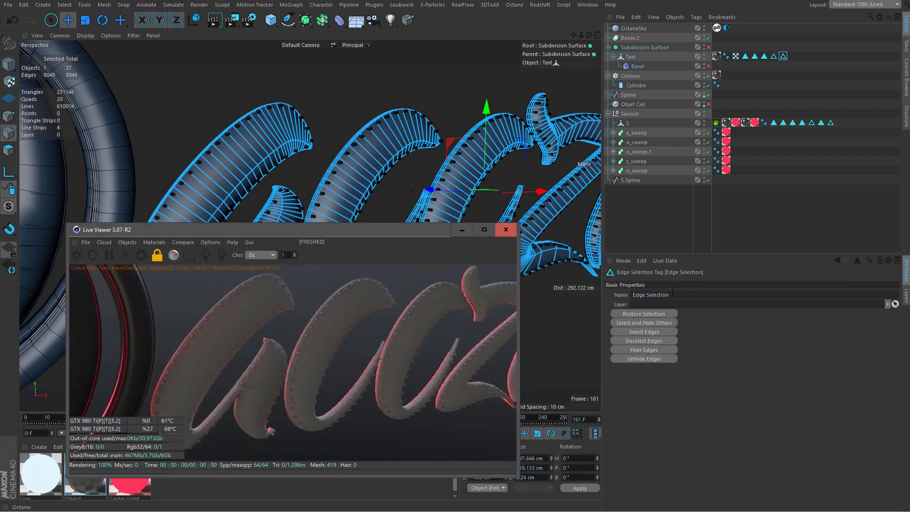
pyautogui.write('all')
pyautogui.press('Return')
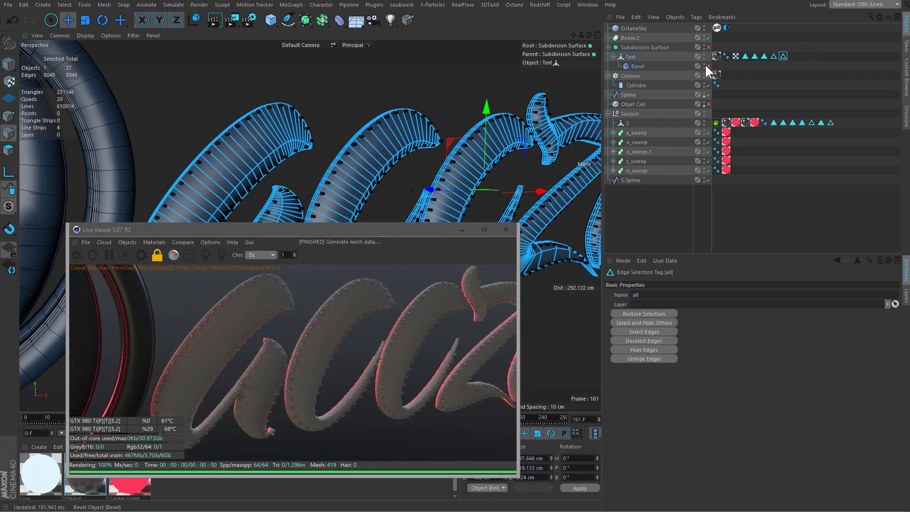
# Hide the red sweep tubes and switch the Subdivision Surface on.
pyautogui.moveTo(391, 229); pyautogui.dragTo(476, 216)
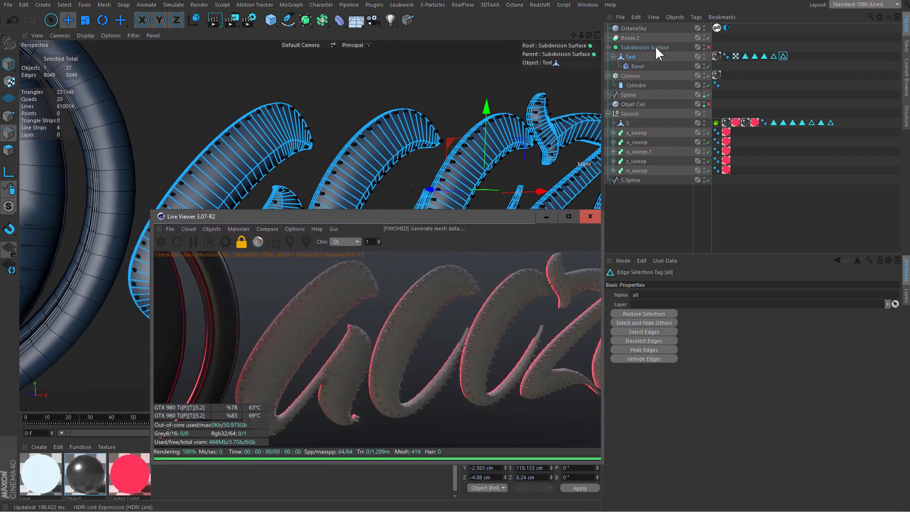
pyautogui.click(624, 57)
pyautogui.scroll(3, 324, 135)
pyautogui.scroll(3, 473, 171)
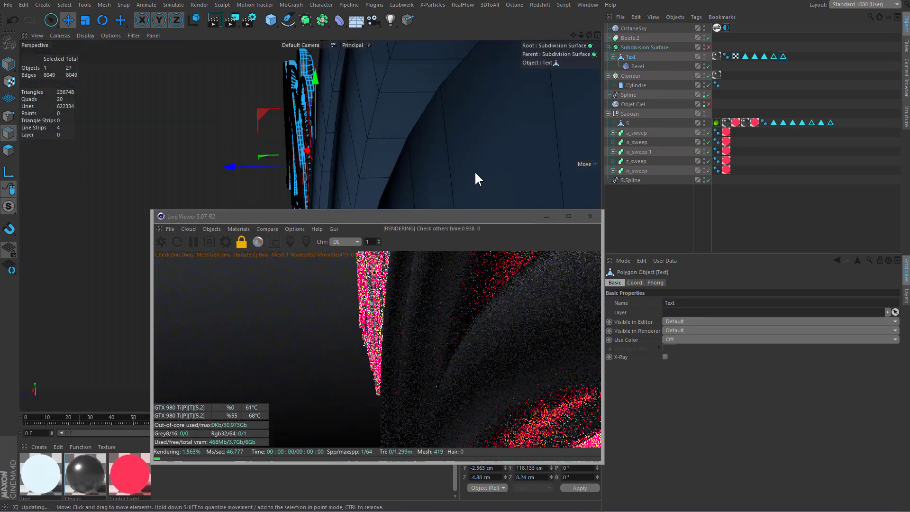
pyautogui.scroll(-5, 476, 179)
pyautogui.scroll(3, 394, 138)
pyautogui.scroll(2, 311, 166)
pyautogui.scroll(1, 311, 172)
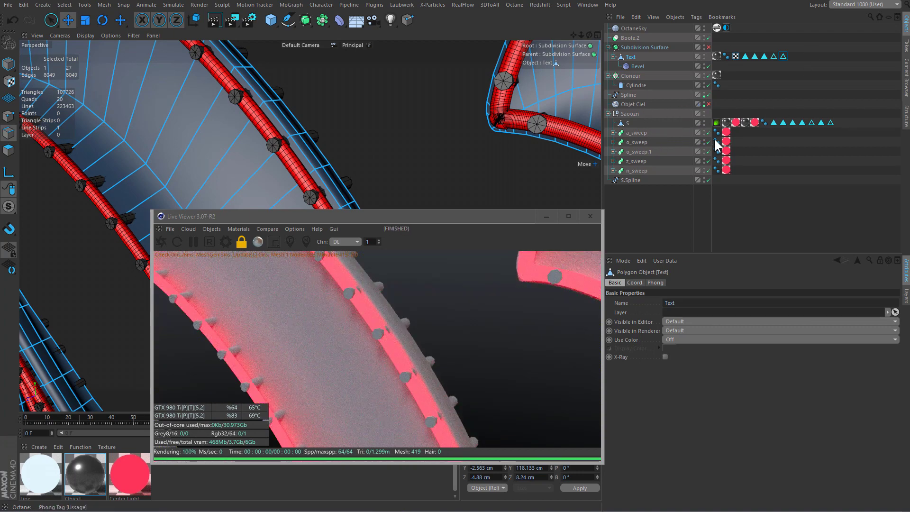
pyautogui.click(712, 168)
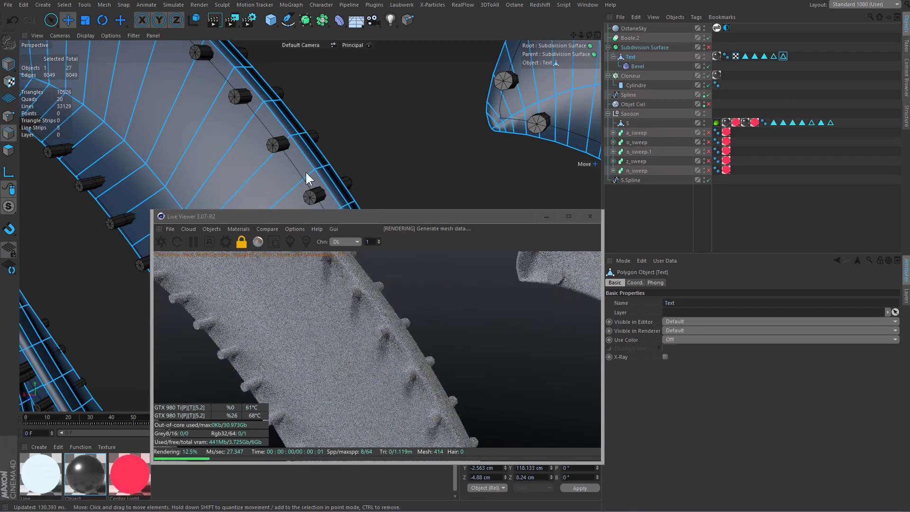
pyautogui.scroll(2, 327, 185)
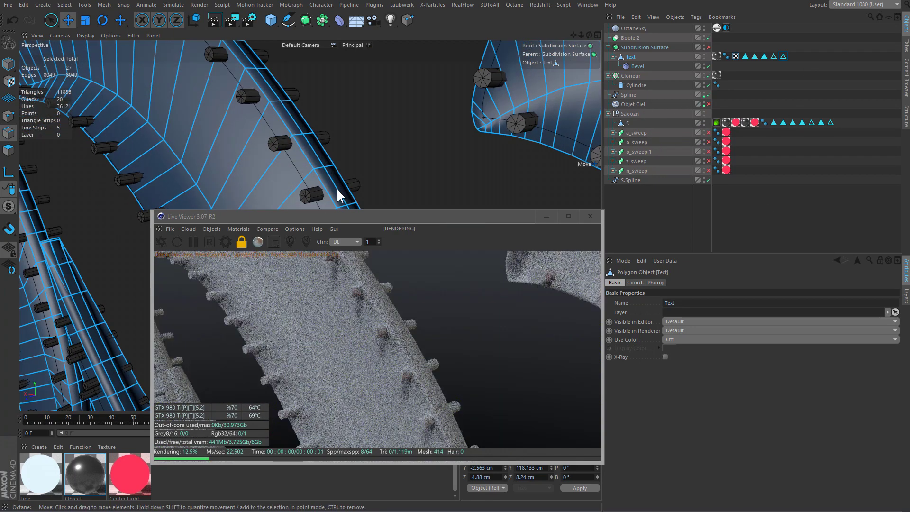
pyautogui.click(708, 47)
# Bake the Subdivision Surface into a copy with Current State to Object.
pyautogui.click(654, 47)
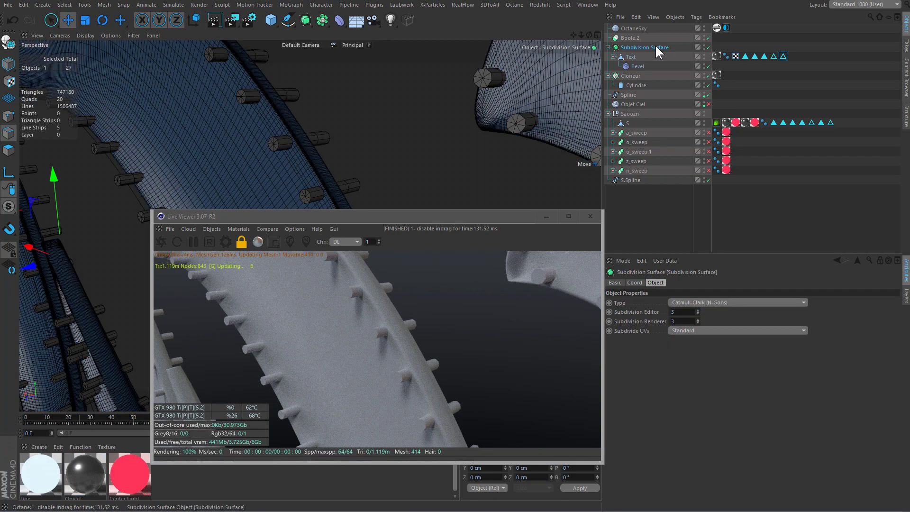
pyautogui.rightClick(649, 48)
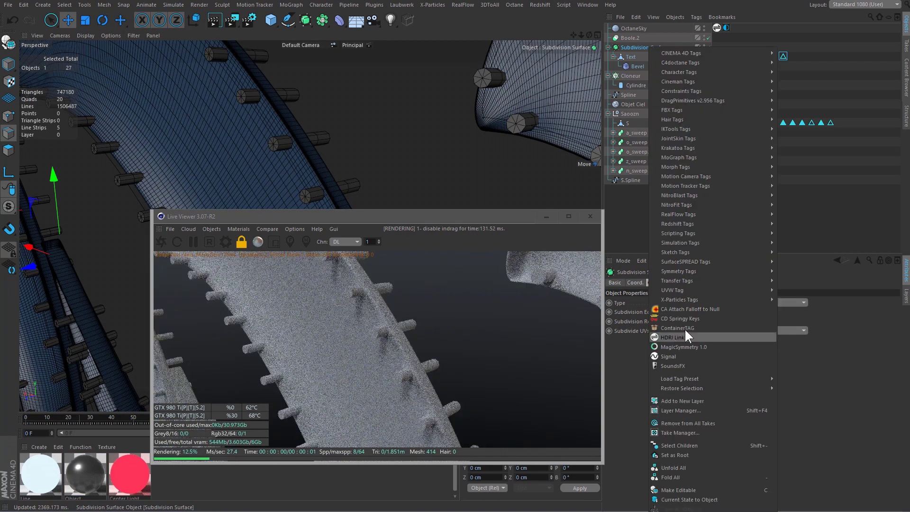
pyautogui.click(12, 69)
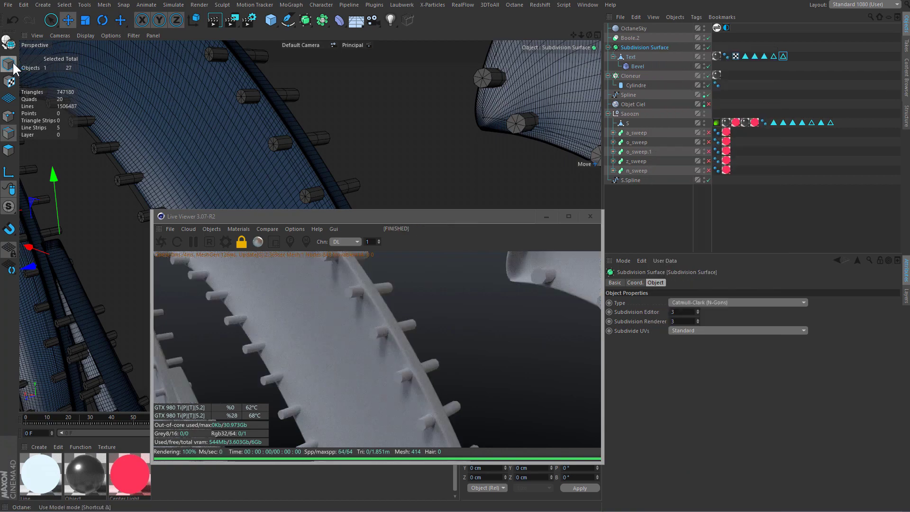
pyautogui.rightClick(495, 68)
pyautogui.click(537, 129)
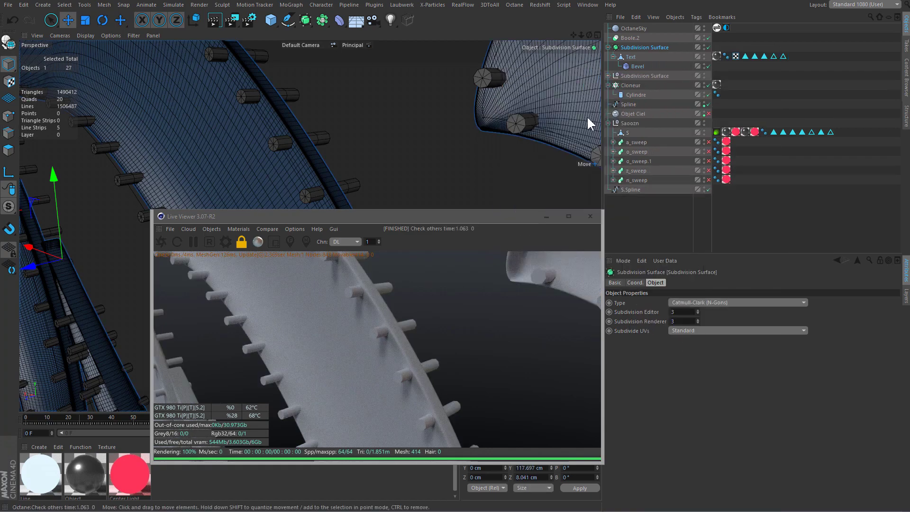
# Turn the copy's 'all' edge selection into Text.Spline and move it to the top level.
pyautogui.click(636, 94)
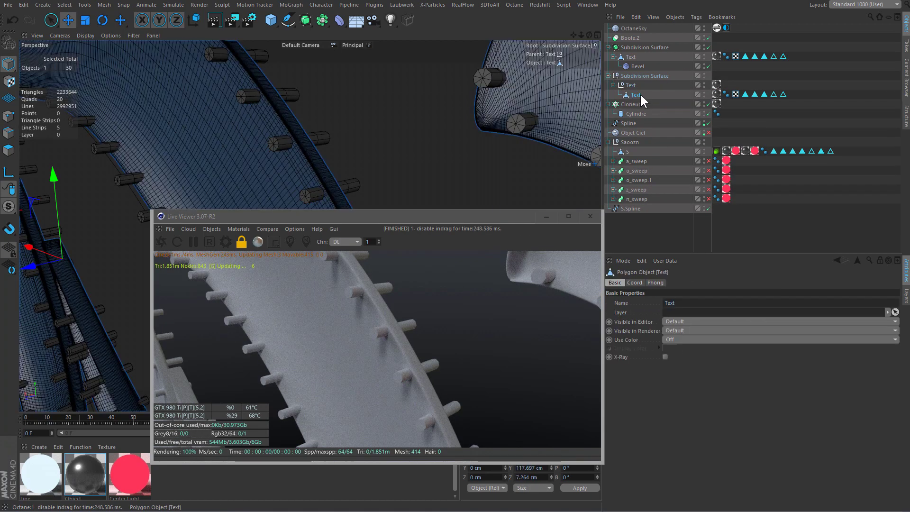
pyautogui.click(782, 94)
pyautogui.scroll(-2, 234, 125)
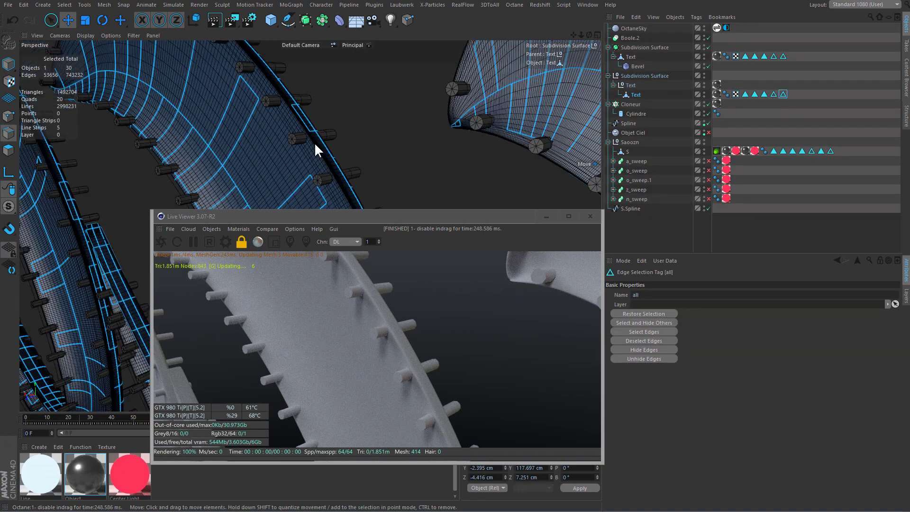
pyautogui.scroll(-3, 315, 147)
pyautogui.scroll(-3, 325, 150)
pyautogui.scroll(-3, 339, 127)
pyautogui.scroll(-3, 339, 121)
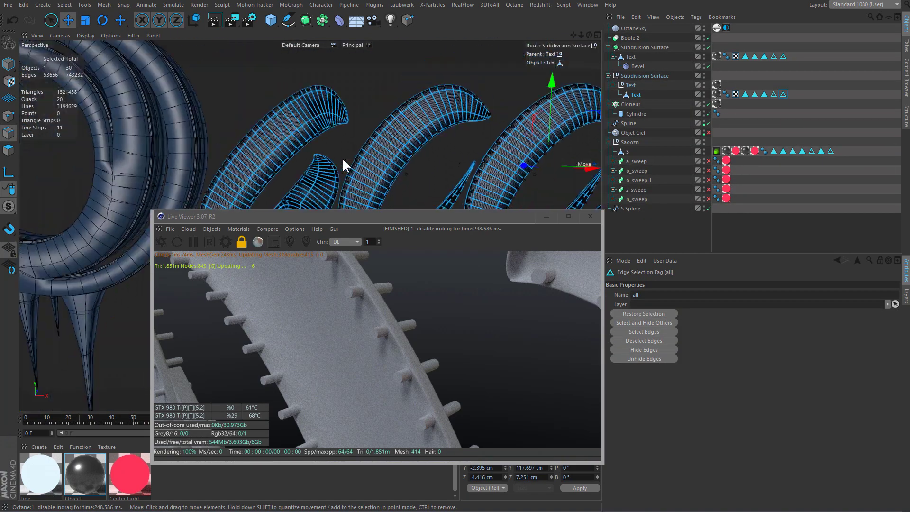
pyautogui.scroll(-3, 317, 95)
pyautogui.scroll(3, 462, 107)
pyautogui.scroll(3, 395, 106)
pyautogui.scroll(-2, 395, 106)
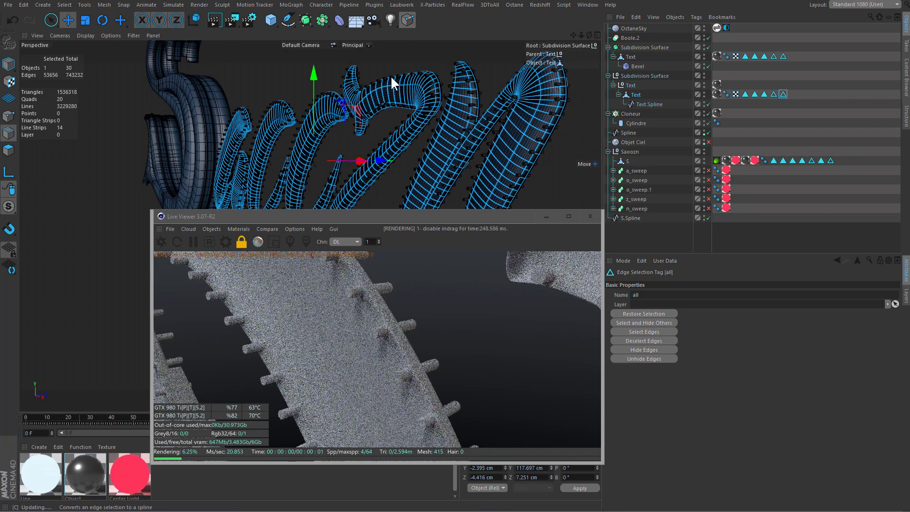
pyautogui.moveTo(631, 46); pyautogui.dragTo(631, 45)
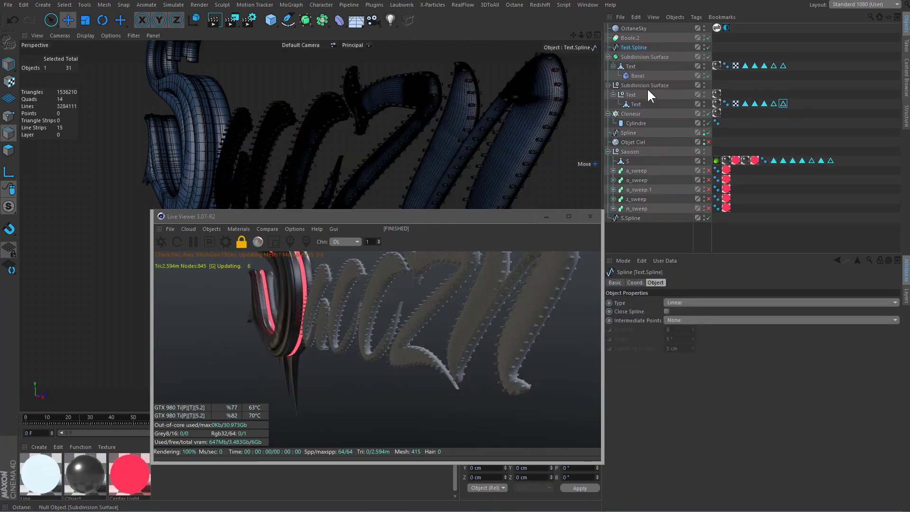
# Delete the temporary baked copy and collapse the Subdivision Surface hierarchy.
pyautogui.click(639, 86)
pyautogui.press('Delete')
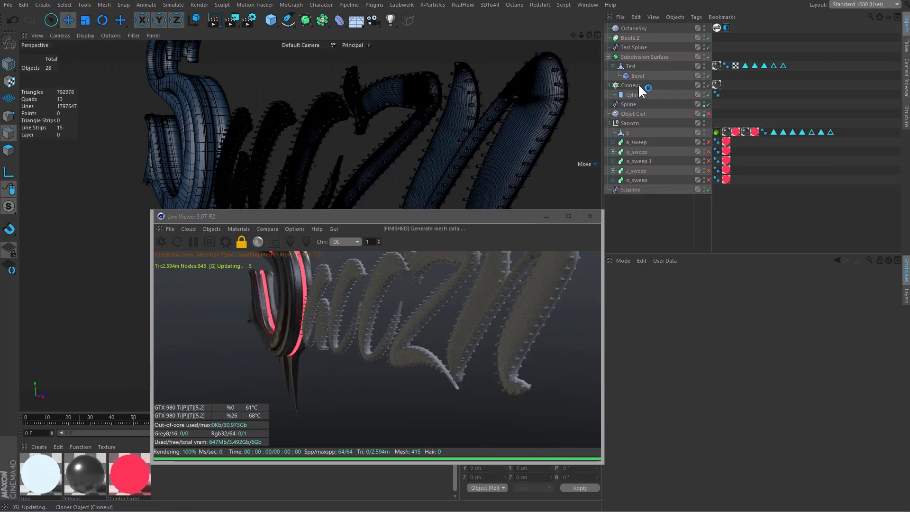
pyautogui.scroll(3, 510, 122)
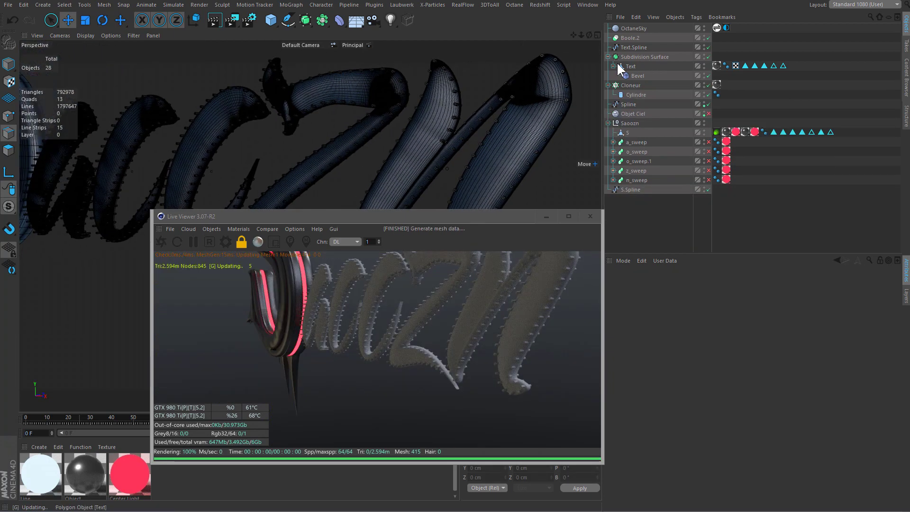
pyautogui.click(522, 102)
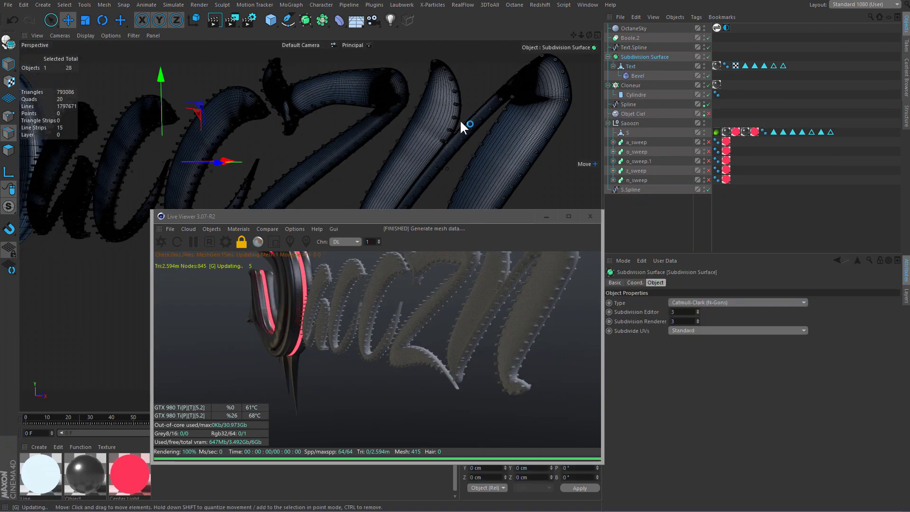
pyautogui.scroll(2, 473, 119)
pyautogui.scroll(3, 493, 116)
pyautogui.scroll(2, 467, 142)
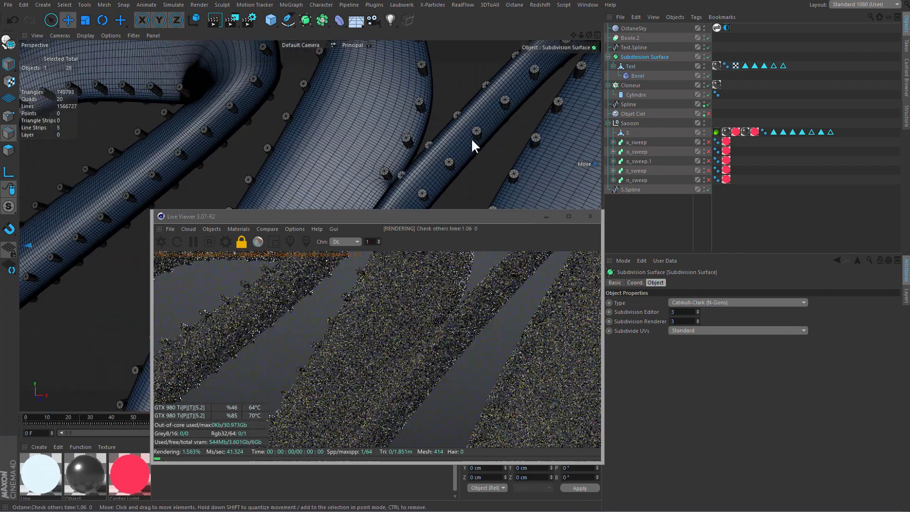
pyautogui.click(608, 57)
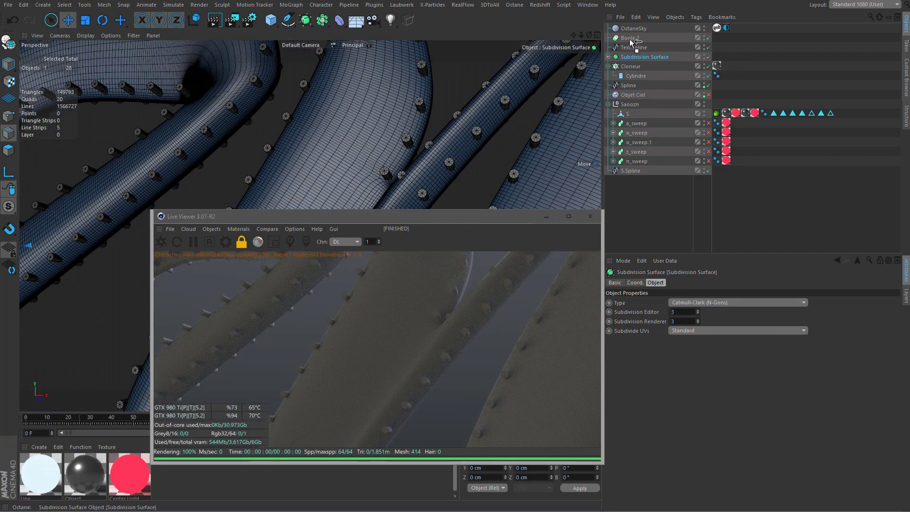
# Put the Subdivision Surface in Boole.2, disable High Quality, and set mode to A subtract B.
pyautogui.moveTo(630, 42); pyautogui.dragTo(636, 52)
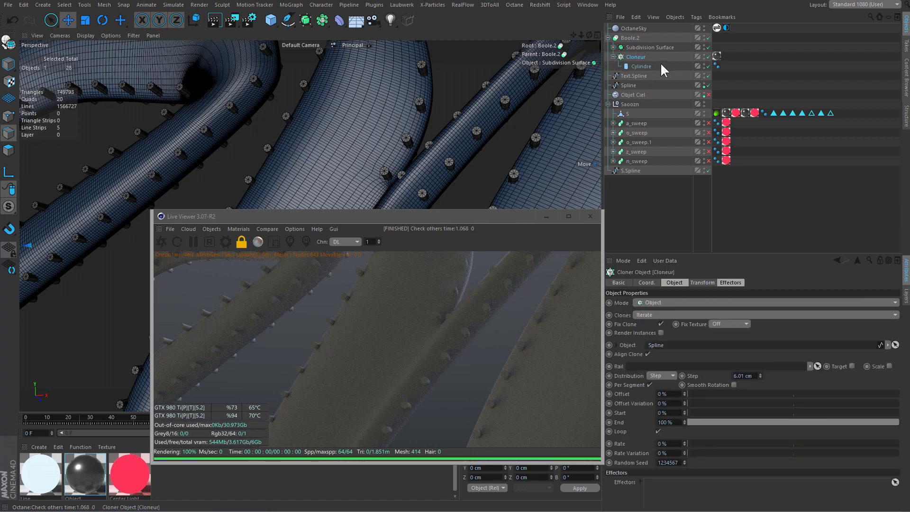
pyautogui.click(612, 57)
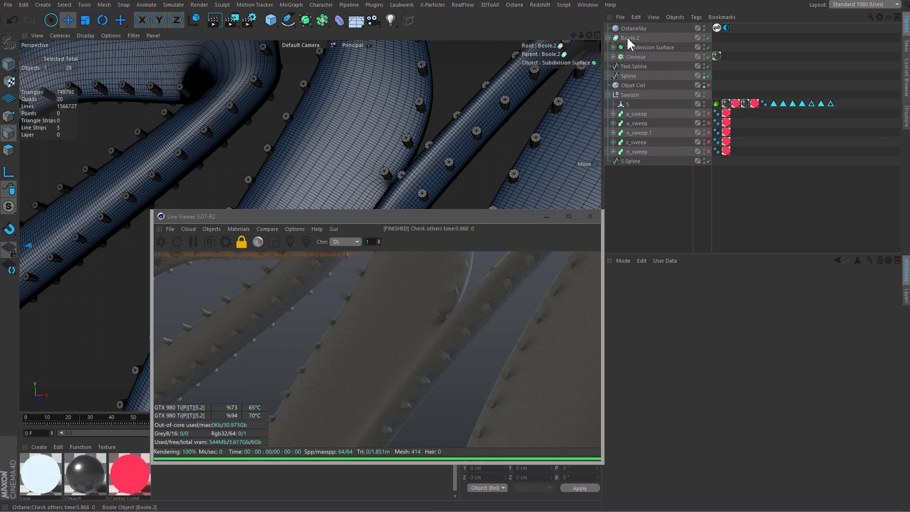
pyautogui.click(631, 30)
pyautogui.click(709, 311)
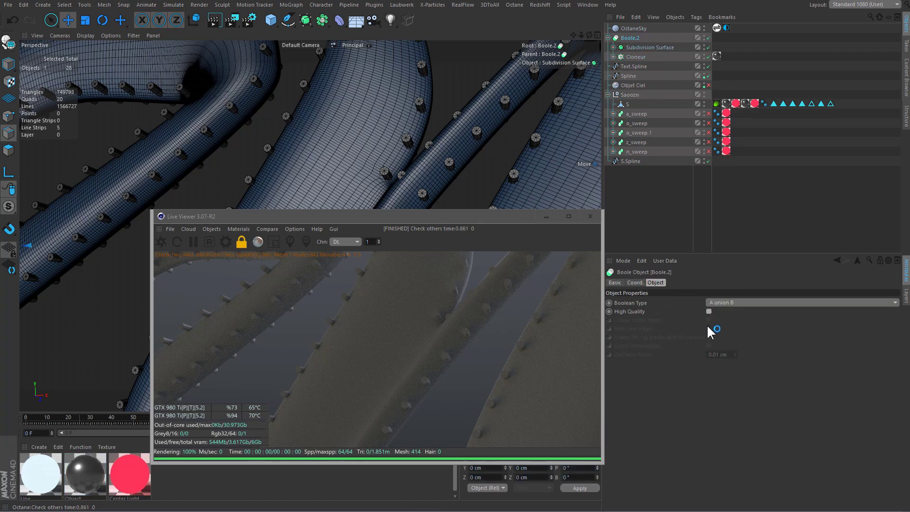
pyautogui.moveTo(503, 216); pyautogui.dragTo(434, 217)
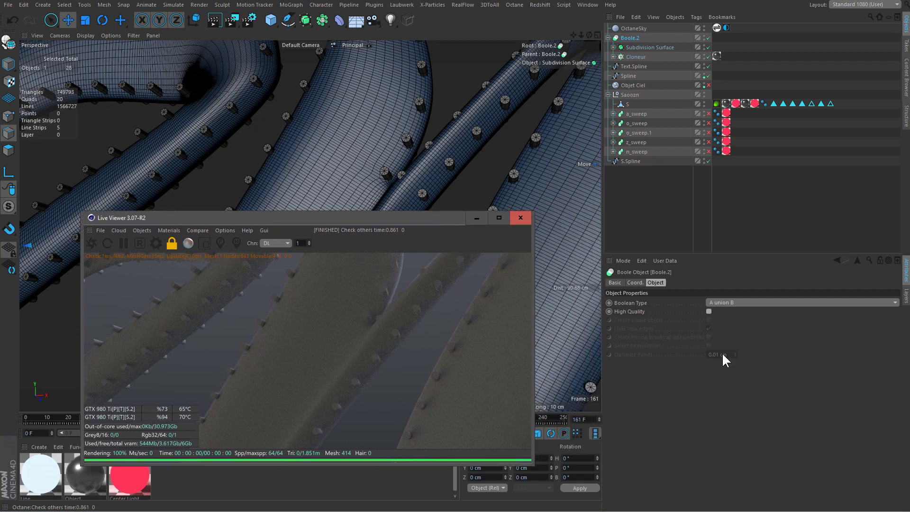
pyautogui.click(732, 303)
pyautogui.click(736, 321)
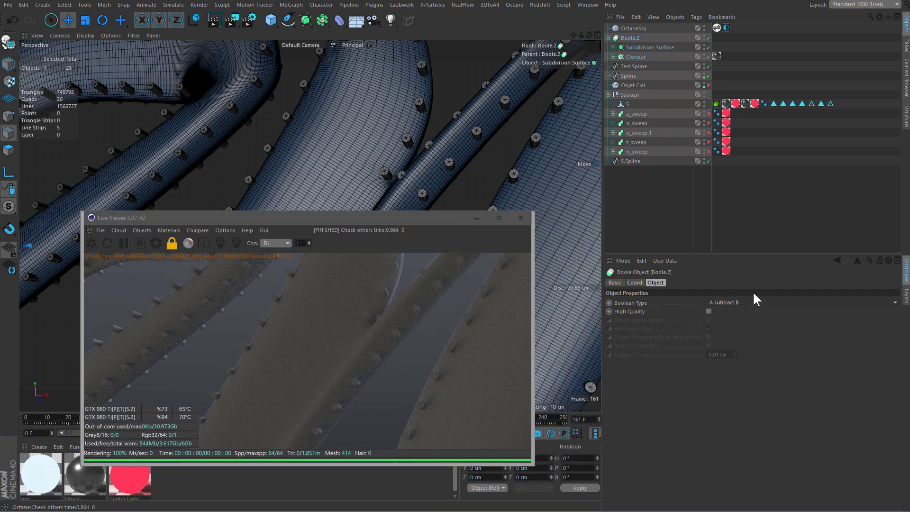
# Bake the boolean with Current State to Object and delete the live original.
pyautogui.rightClick(626, 38)
pyautogui.click(506, 81)
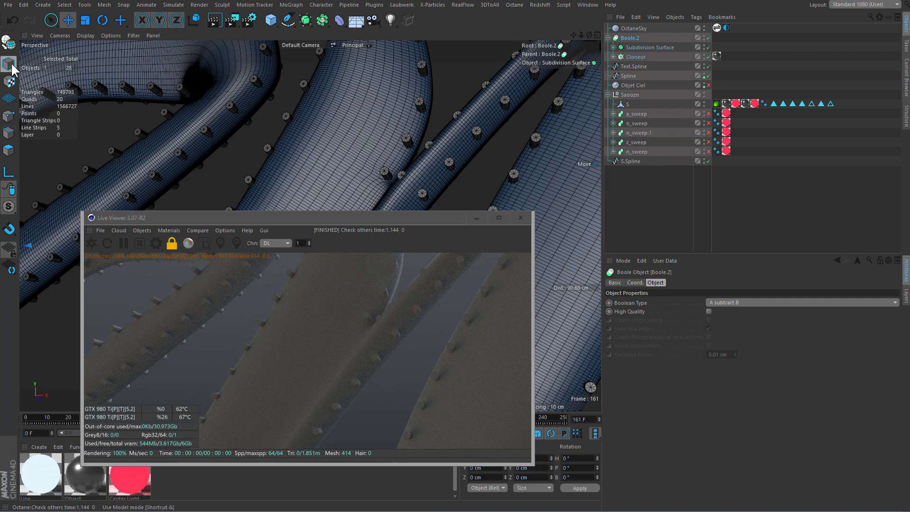
pyautogui.rightClick(477, 77)
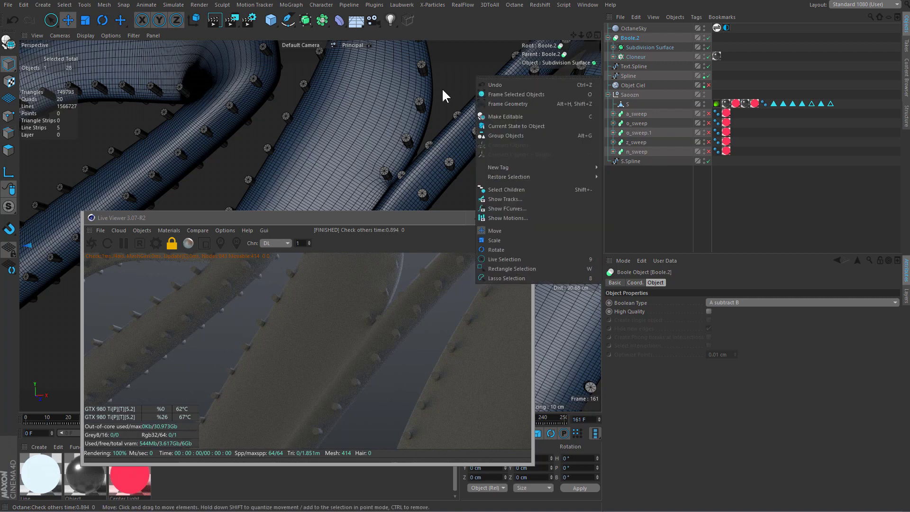
pyautogui.click(520, 132)
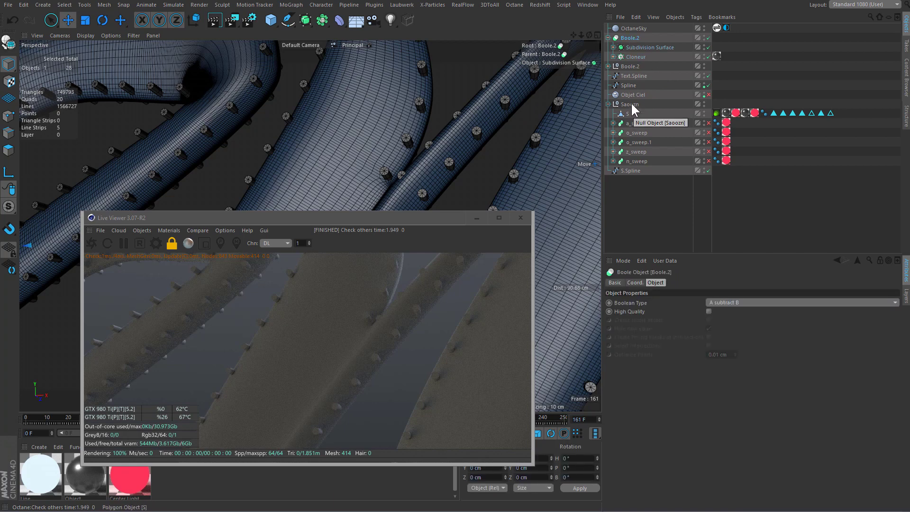
pyautogui.press('Delete')
# Merge the baked boolean hierarchy into one Boole polygon object with Connect Objects + Delete.
pyautogui.click(608, 38)
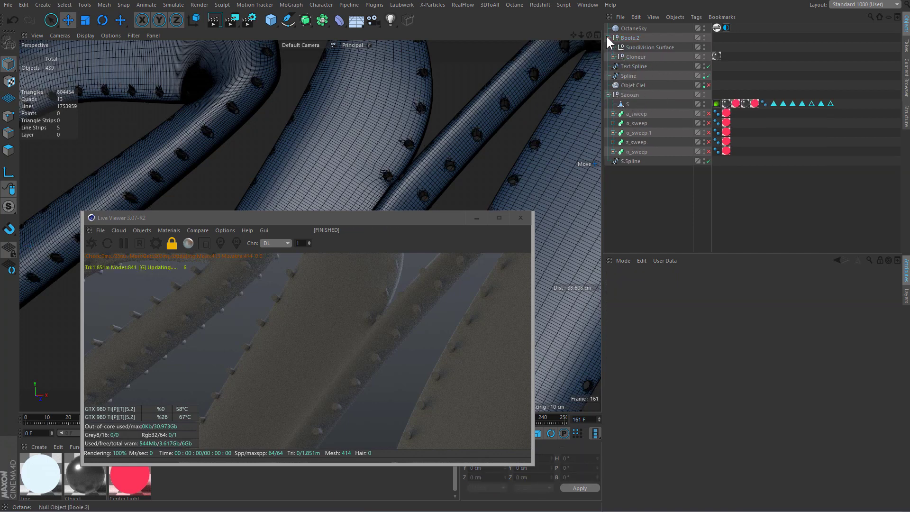
pyautogui.click(613, 56)
pyautogui.middleClick(628, 37)
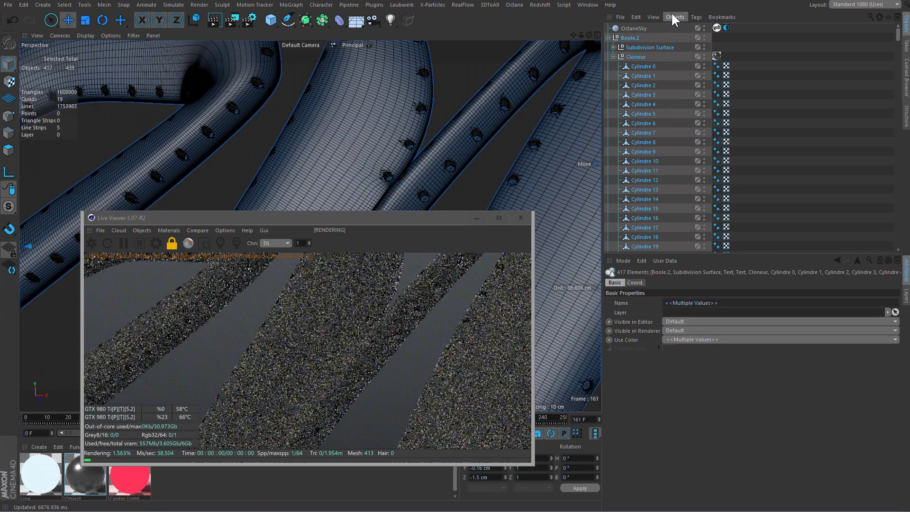
pyautogui.click(673, 17)
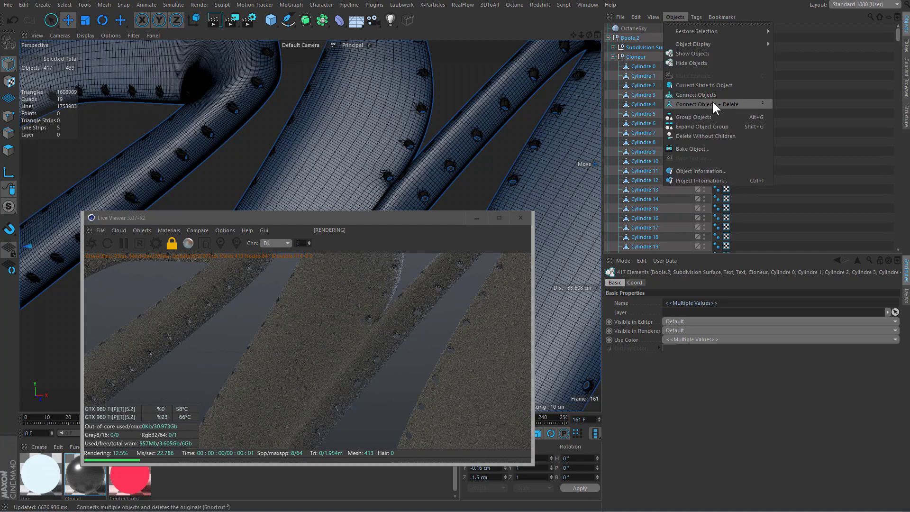
pyautogui.click(709, 104)
pyautogui.moveTo(534, 139)
pyautogui.keyDown('alt'); pyautogui.mouseDown()
pyautogui.moveTo(456, 137)
pyautogui.moveTo(407, 151)
pyautogui.moveTo(493, 150)
pyautogui.moveTo(483, 163)
pyautogui.moveTo(499, 161)
pyautogui.moveTo(532, 124)
pyautogui.moveTo(433, 134)
pyautogui.mouseUp(); pyautogui.keyUp('alt')
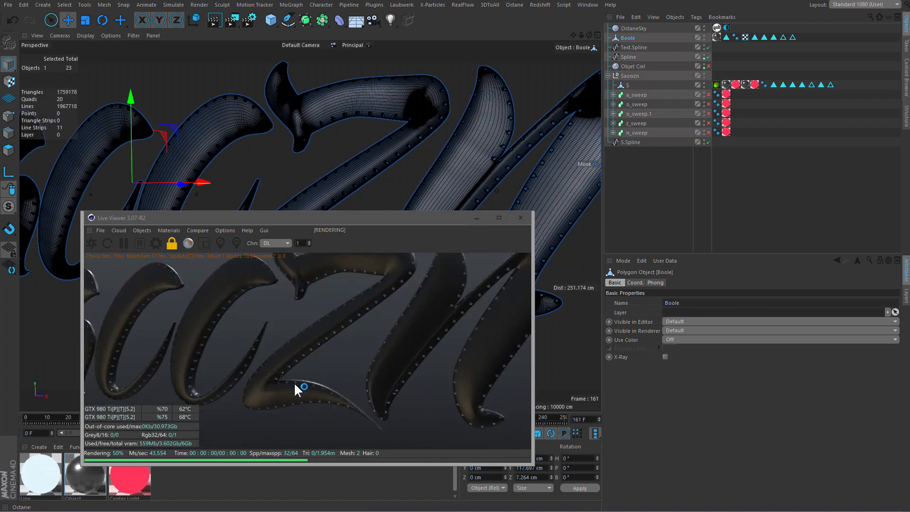
pyautogui.keyDown('alt'); pyautogui.moveTo(371, 167); pyautogui.dragTo(411, 149); pyautogui.keyUp('alt')
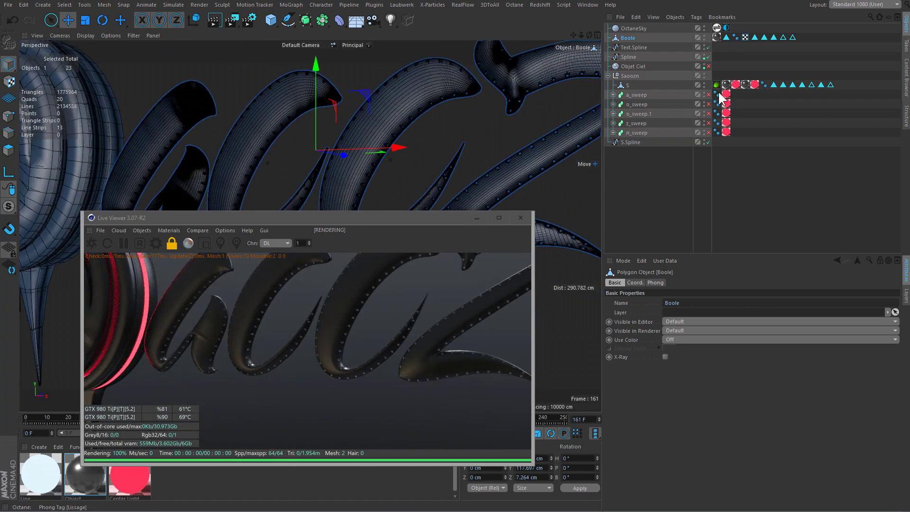
pyautogui.click(656, 48)
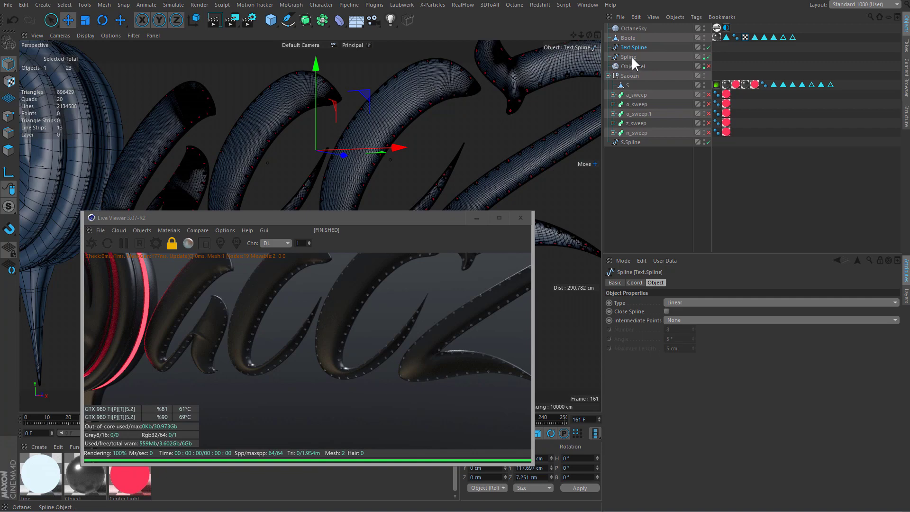
pyautogui.moveTo(538, 85)
pyautogui.keyDown('alt'); pyautogui.mouseDown()
pyautogui.moveTo(368, 132)
pyautogui.moveTo(597, 52)
pyautogui.mouseUp(); pyautogui.keyUp('alt')
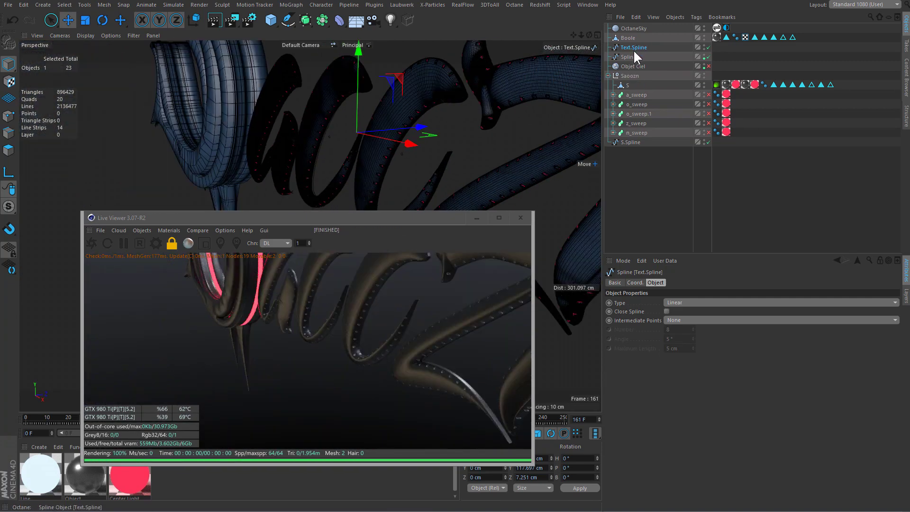
pyautogui.moveTo(429, 101)
pyautogui.keyDown('alt'); pyautogui.mouseDown()
pyautogui.moveTo(313, 93)
pyautogui.moveTo(440, 101)
pyautogui.mouseUp(); pyautogui.keyUp('alt')
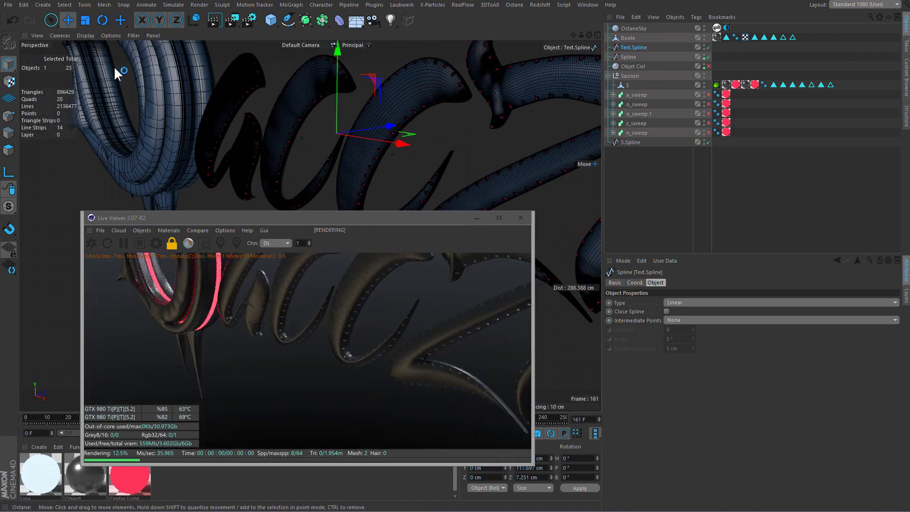
pyautogui.click(134, 35)
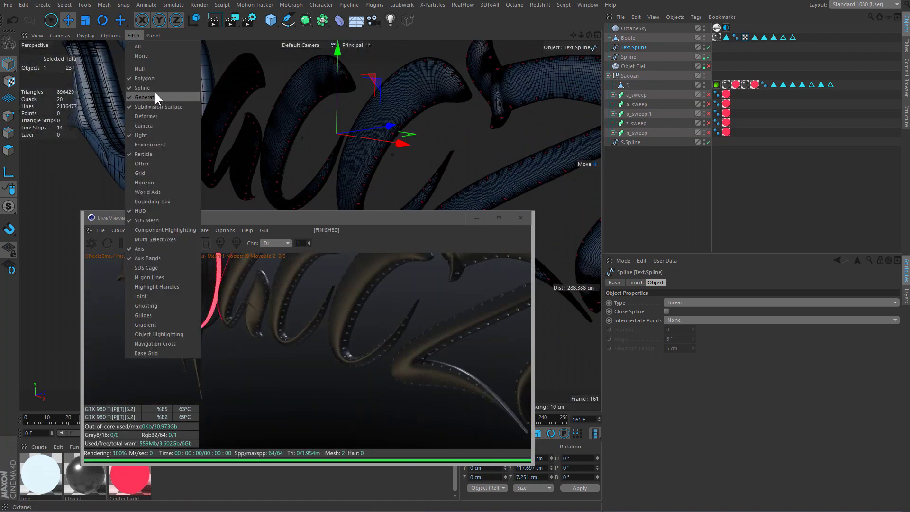
pyautogui.click(394, 124)
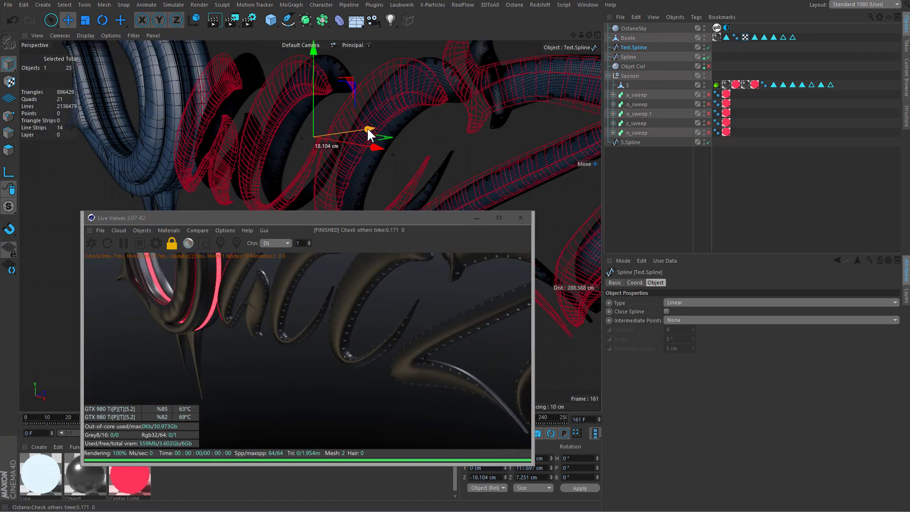
pyautogui.scroll(2, 427, 104)
pyautogui.scroll(3, 426, 85)
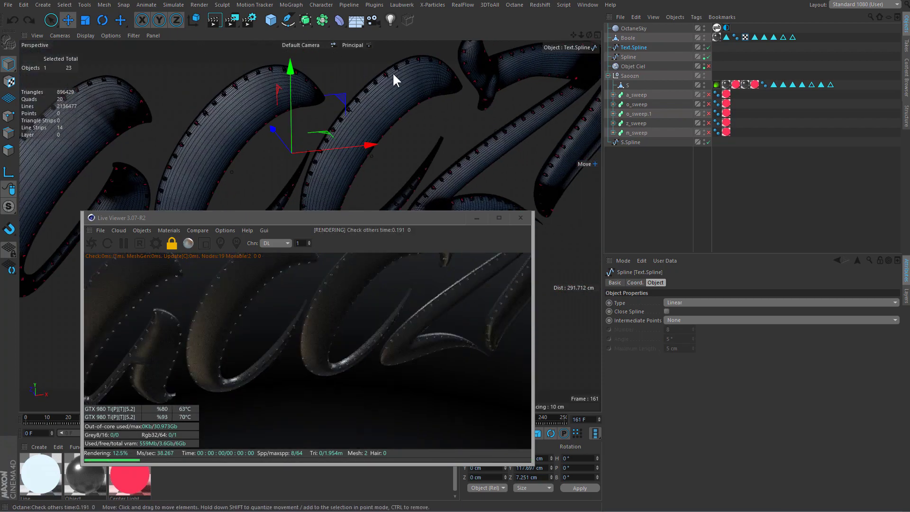
pyautogui.scroll(3, 400, 80)
pyautogui.scroll(3, 450, 88)
pyautogui.moveTo(473, 90)
pyautogui.keyDown('alt'); pyautogui.mouseDown()
pyautogui.moveTo(499, 85)
pyautogui.moveTo(403, 92)
pyautogui.moveTo(399, 79)
pyautogui.moveTo(411, 71)
pyautogui.mouseUp(); pyautogui.keyUp('alt')
pyautogui.scroll(3, 411, 71)
pyautogui.moveTo(341, 75)
pyautogui.keyDown('alt'); pyautogui.mouseDown()
pyautogui.moveTo(402, 58)
pyautogui.moveTo(448, 66)
pyautogui.moveTo(407, 116)
pyautogui.moveTo(320, 69)
pyautogui.moveTo(417, 138)
pyautogui.moveTo(348, 141)
pyautogui.moveTo(357, 146)
pyautogui.moveTo(422, 122)
pyautogui.moveTo(300, 176)
pyautogui.moveTo(404, 156)
pyautogui.mouseUp(); pyautogui.keyUp('alt')
pyautogui.scroll(3, 464, 66)
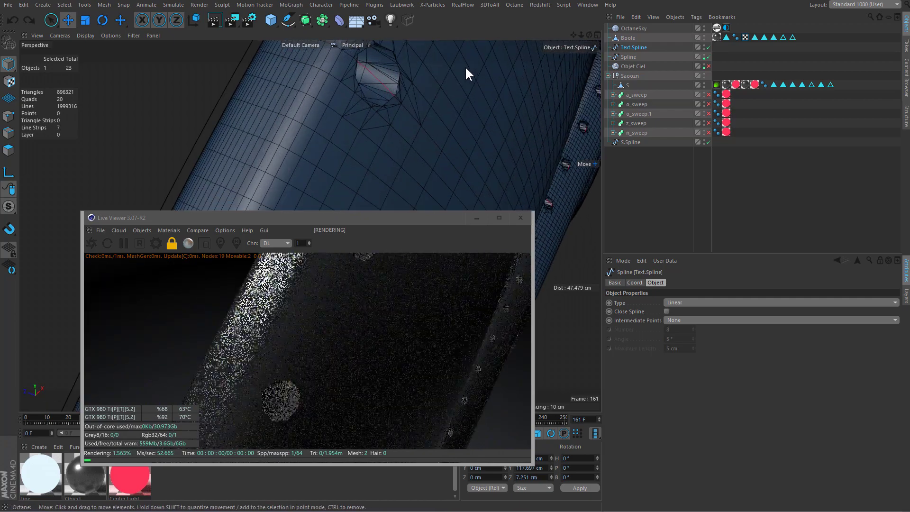
pyautogui.scroll(3, 319, 70)
pyautogui.scroll(-5, 416, 122)
pyautogui.scroll(-3, 429, 87)
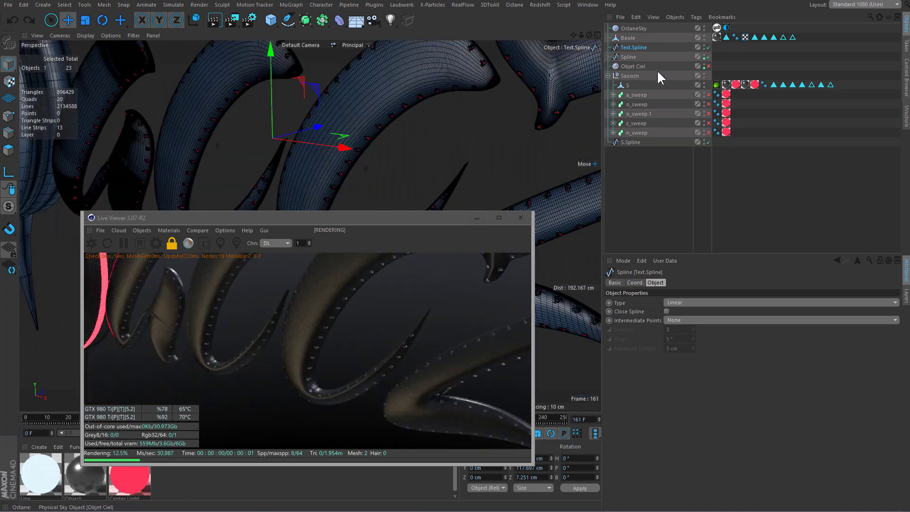
pyautogui.click(634, 48)
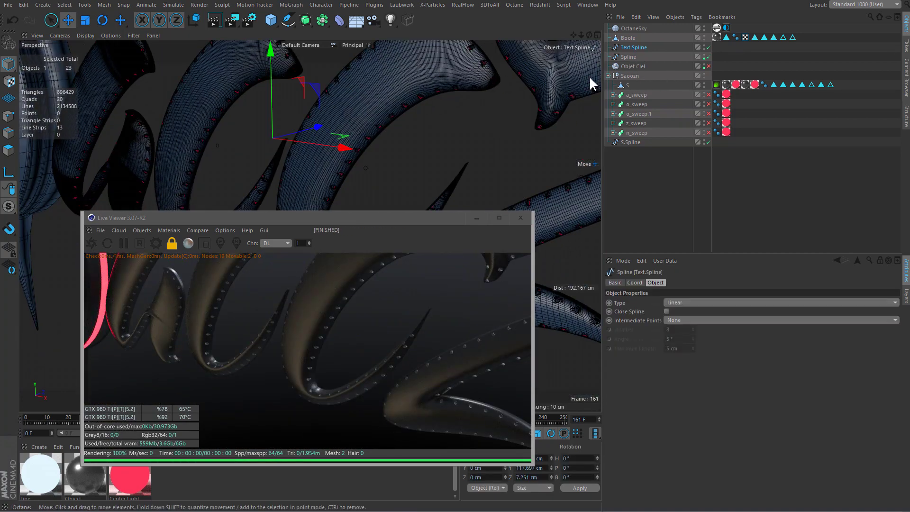
pyautogui.scroll(-2, 432, 113)
pyautogui.scroll(-2, 474, 108)
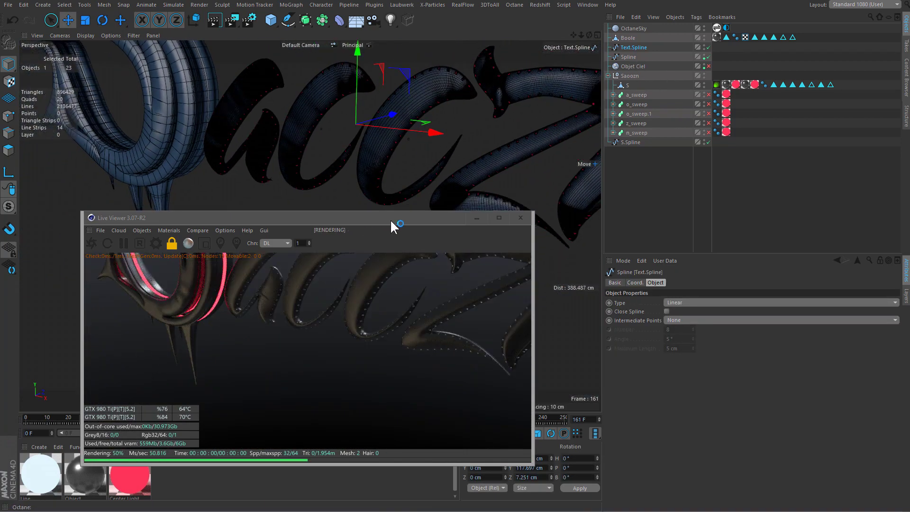
pyautogui.moveTo(390, 217); pyautogui.dragTo(557, 224)
pyautogui.keyDown('alt'); pyautogui.moveTo(410, 132); pyautogui.dragTo(425, 87); pyautogui.keyUp('alt')
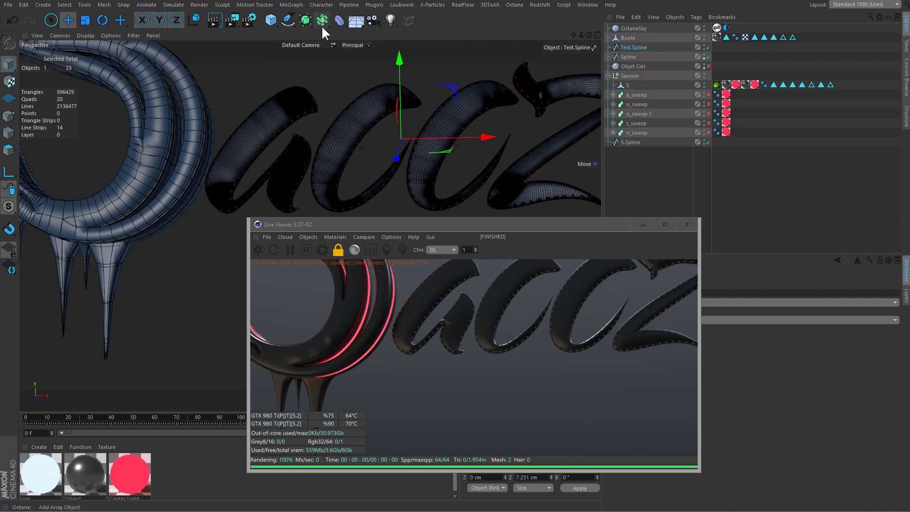
# Add a Sweep generator with Text.Spline as its child.
pyautogui.click(309, 18)
pyautogui.click(327, 69)
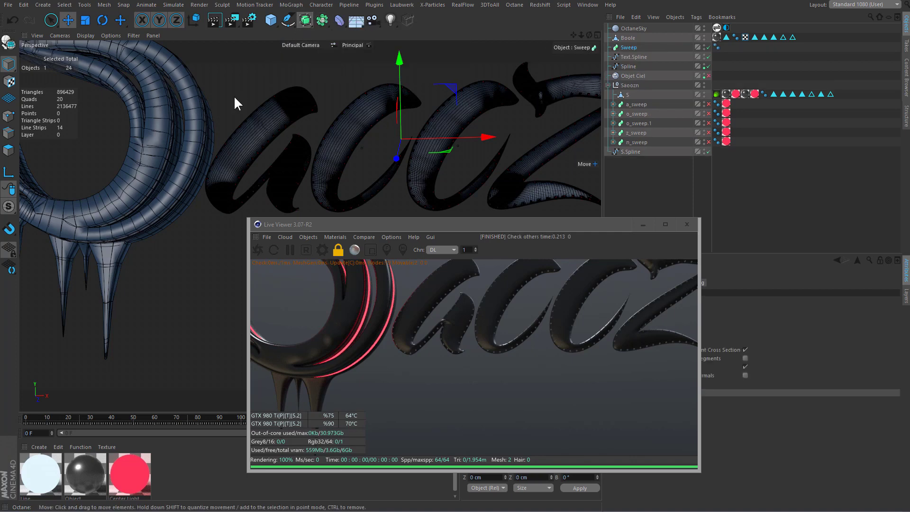
pyautogui.moveTo(629, 47); pyautogui.dragTo(628, 48)
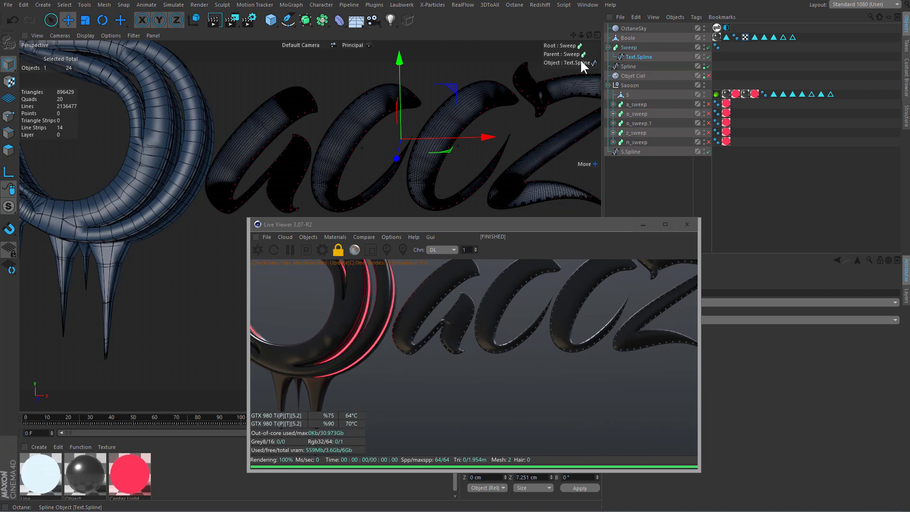
pyautogui.click(624, 47)
# Add a Circle profile to the Sweep with a 0.05 cm radius.
pyautogui.click(293, 19)
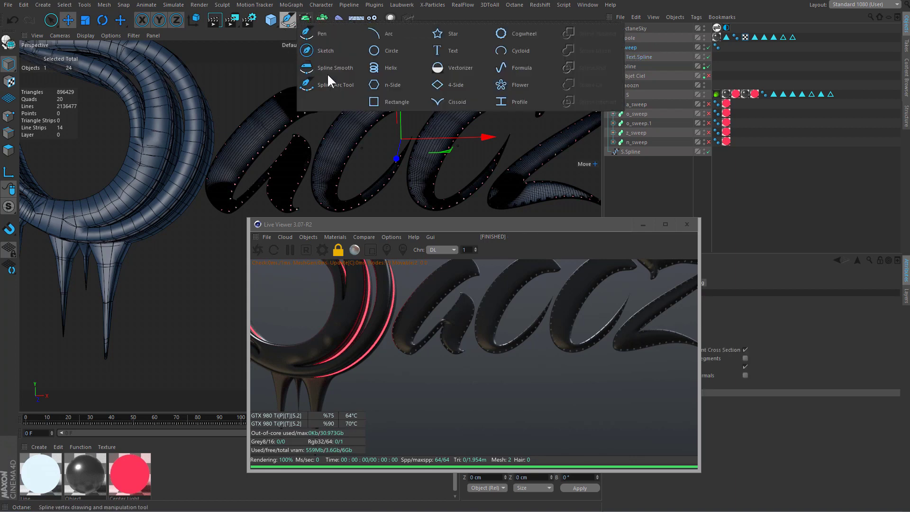
pyautogui.keyDown('shift'); pyautogui.click(391, 49); pyautogui.keyUp('shift')
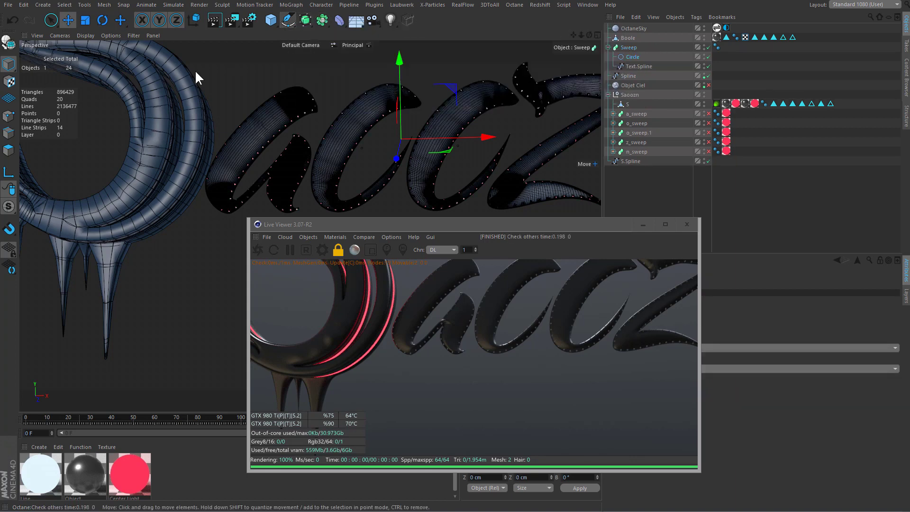
pyautogui.moveTo(580, 228); pyautogui.dragTo(359, 220)
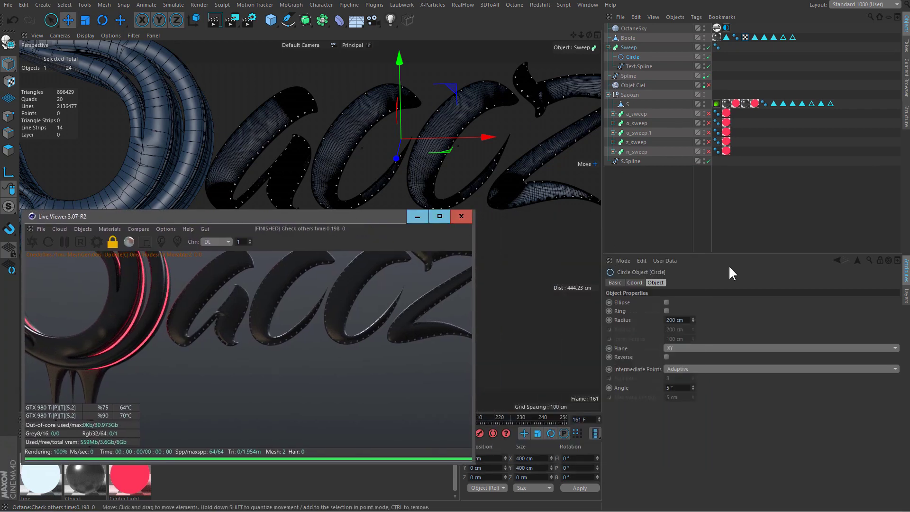
pyautogui.write('0.05')
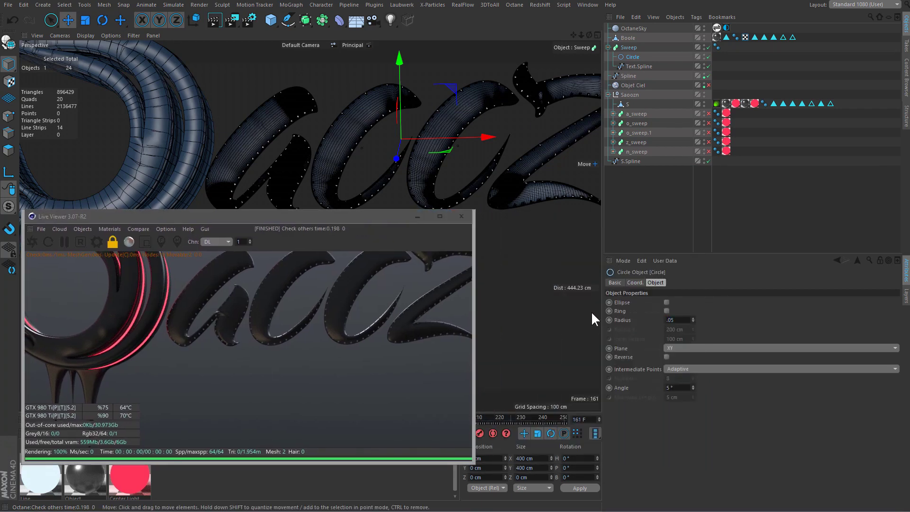
pyautogui.press('Return')
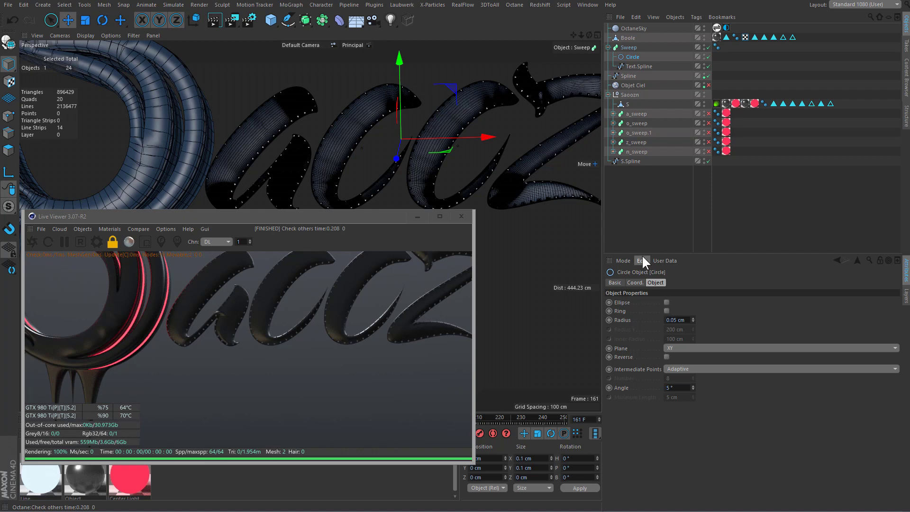
pyautogui.click(642, 187)
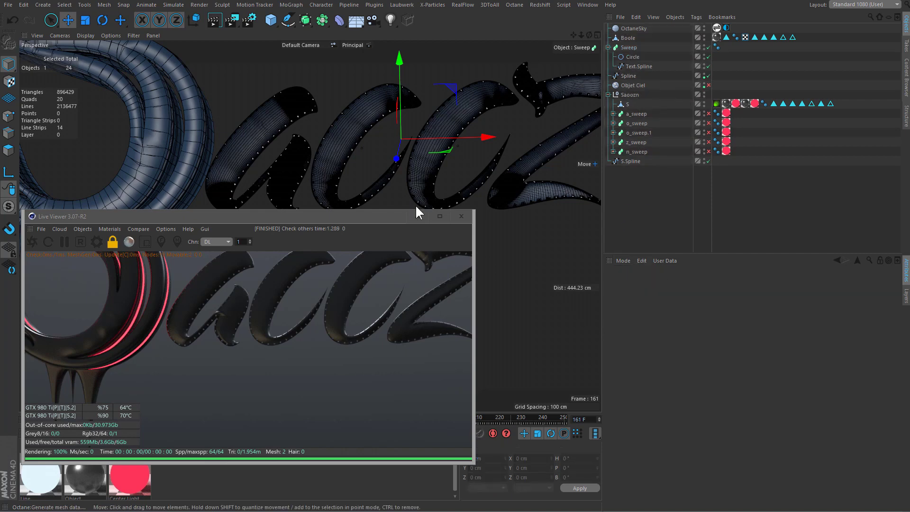
pyautogui.moveTo(356, 216)
pyautogui.mouseDown()
pyautogui.moveTo(381, 216)
pyautogui.moveTo(501, 160)
pyautogui.mouseUp()
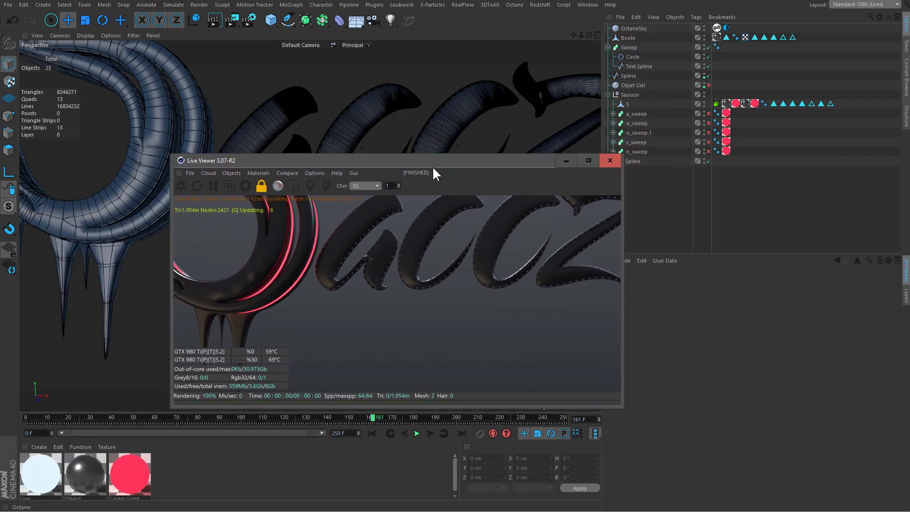
# Apply the Line material to the Sweep.
pyautogui.moveTo(51, 476); pyautogui.dragTo(59, 457)
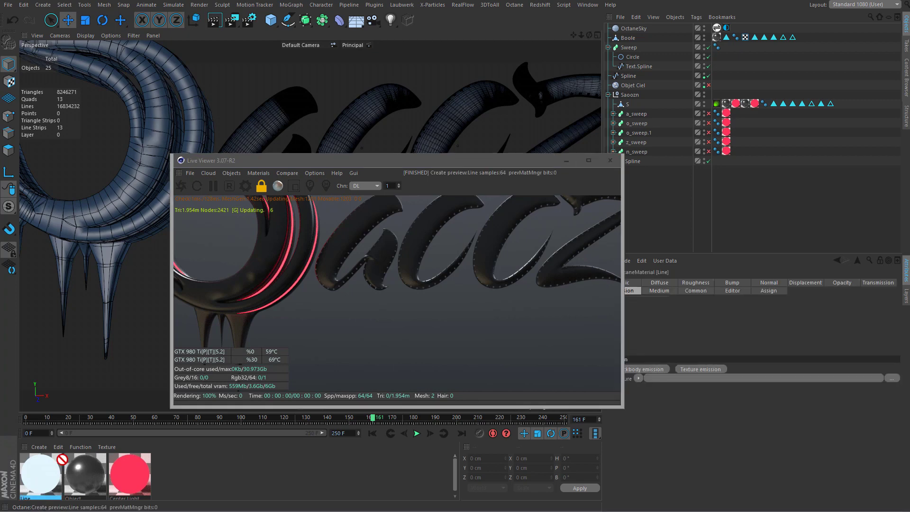
pyautogui.moveTo(635, 46); pyautogui.dragTo(635, 46)
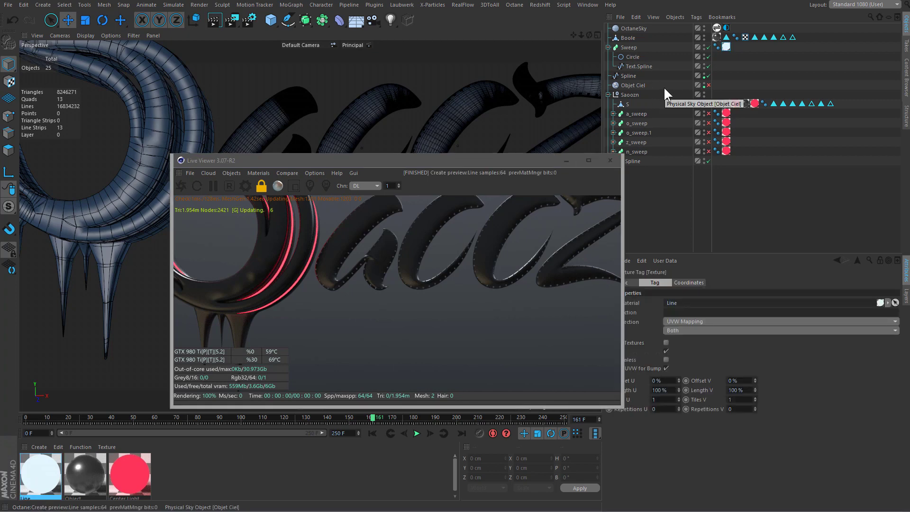
pyautogui.moveTo(521, 161); pyautogui.dragTo(466, 162)
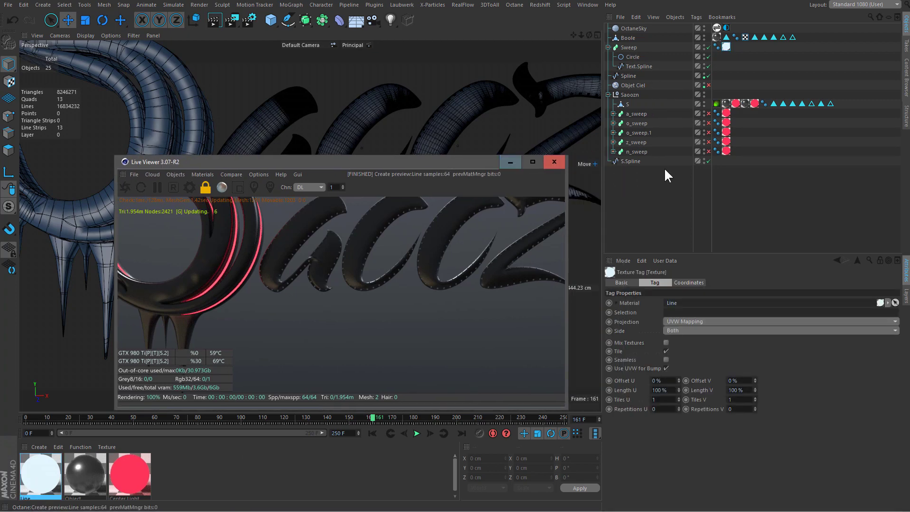
# Duplicate the Sweep, swap its Text.Spline for S.Spline, and rename the copy 'S'.
pyautogui.click(630, 161)
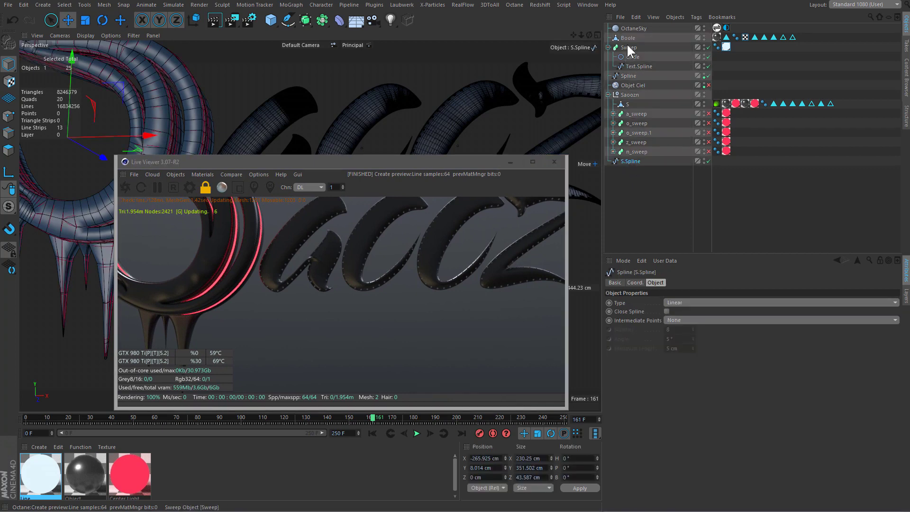
pyautogui.moveTo(628, 47)
pyautogui.keyDown('ctrl'); pyautogui.mouseDown()
pyautogui.moveTo(650, 190)
pyautogui.moveTo(639, 185)
pyautogui.mouseUp(); pyautogui.keyUp('ctrl')
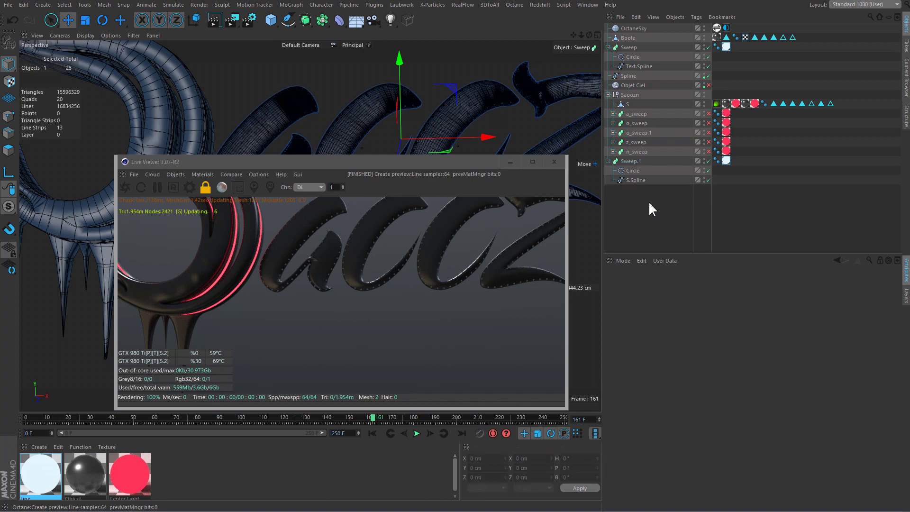
pyautogui.press('Delete')
pyautogui.doubleClick(635, 161)
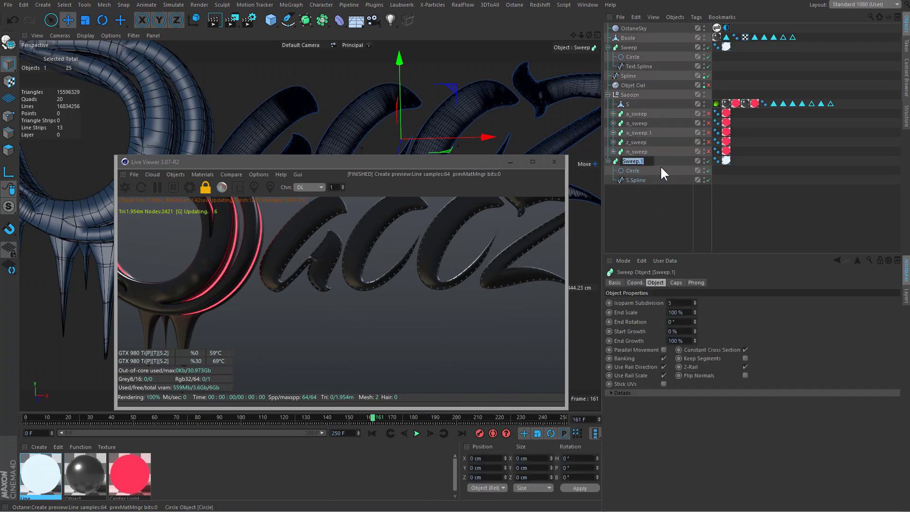
pyautogui.write('S')
pyautogui.press('Return')
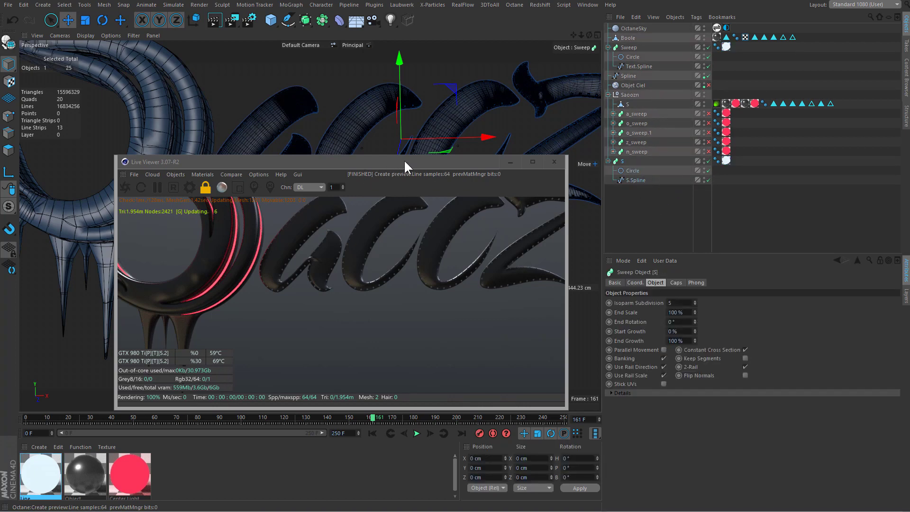
pyautogui.moveTo(405, 162); pyautogui.dragTo(581, 169)
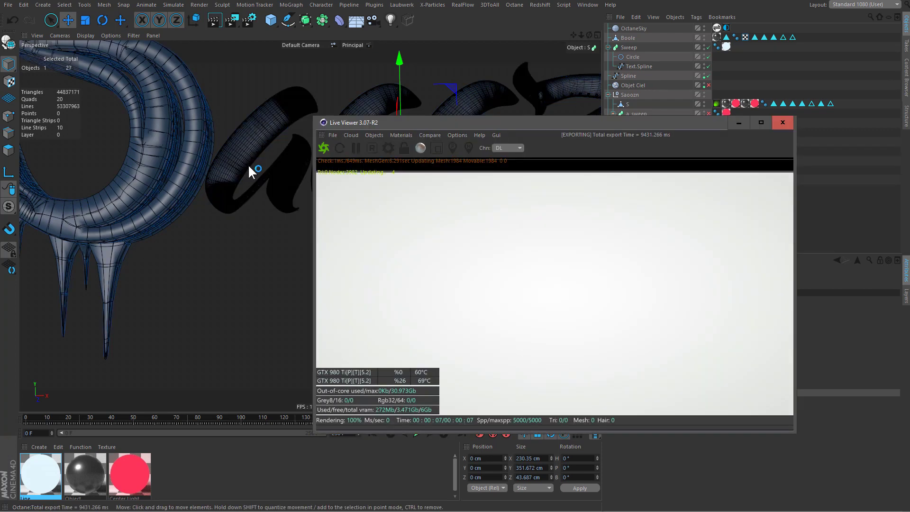
# Save the project, then move and enlarge the Octane Live Viewer clear of the panels.
pyautogui.click(8, 5)
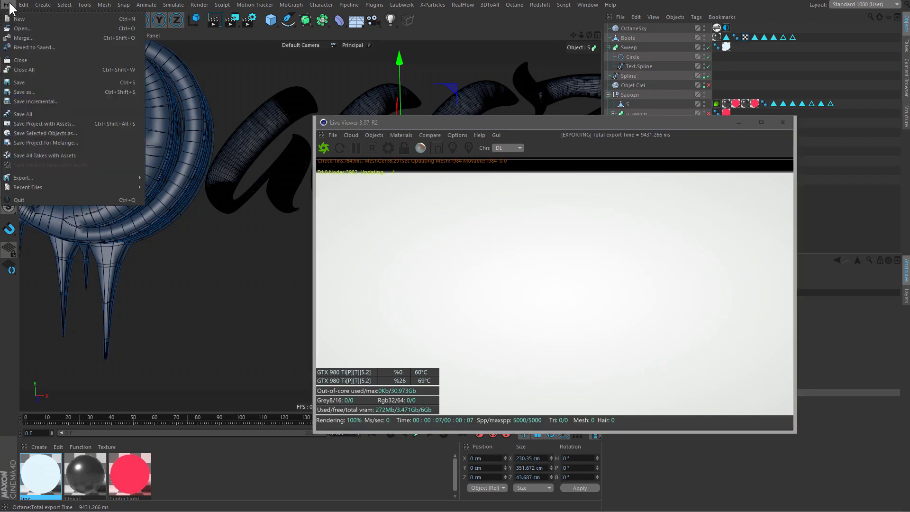
pyautogui.click(32, 84)
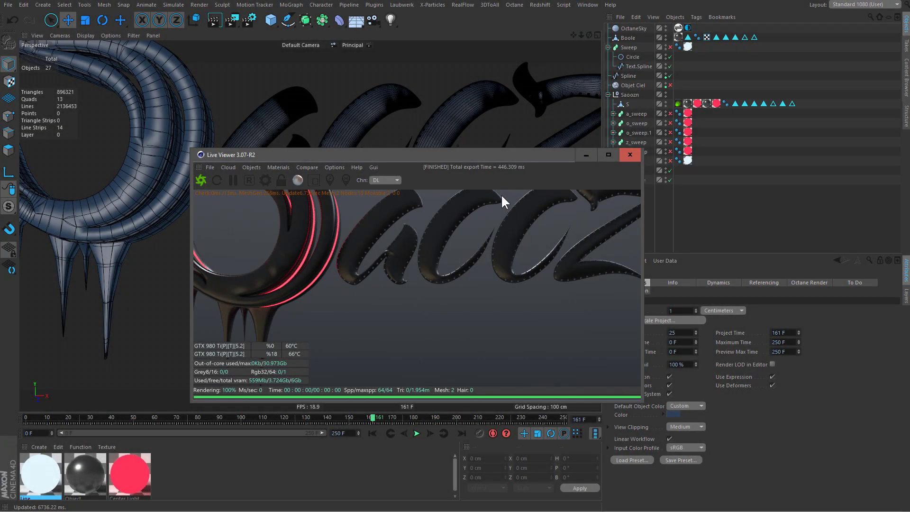
pyautogui.moveTo(487, 153); pyautogui.dragTo(493, 102)
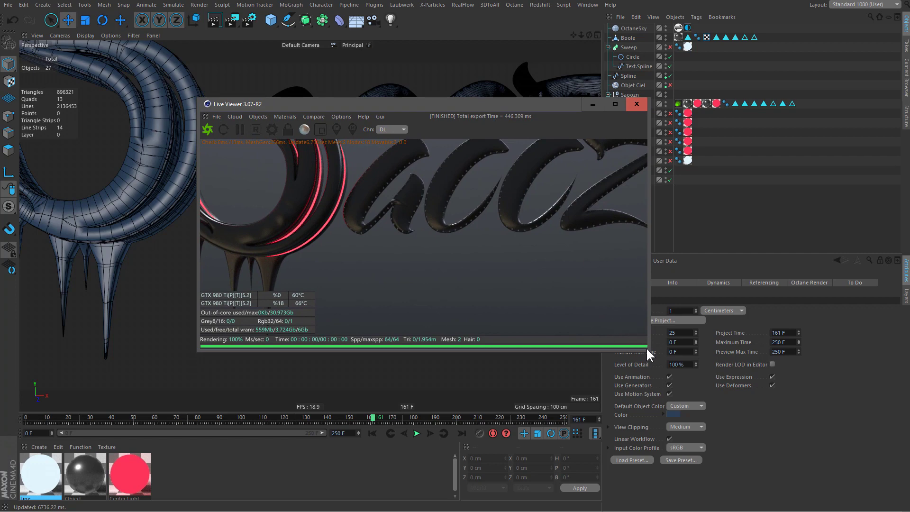
pyautogui.moveTo(646, 346); pyautogui.dragTo(670, 409)
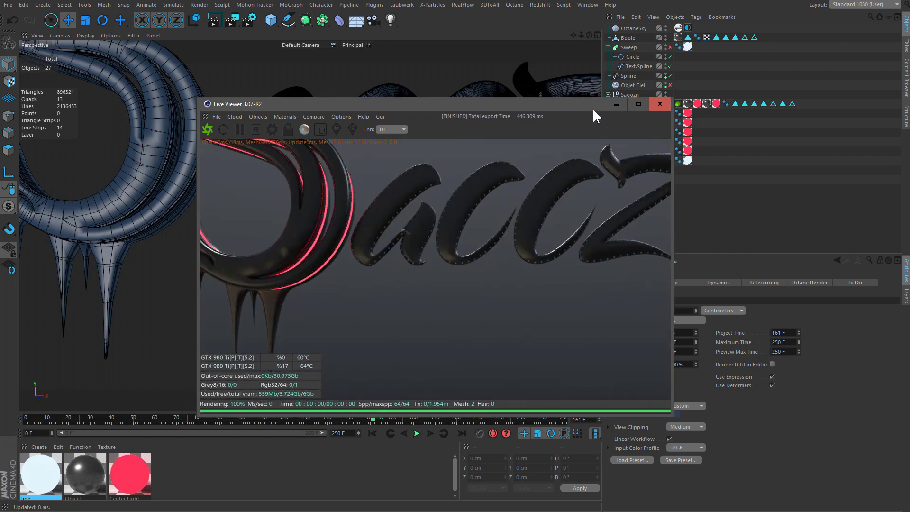
pyautogui.moveTo(597, 106); pyautogui.dragTo(321, 183)
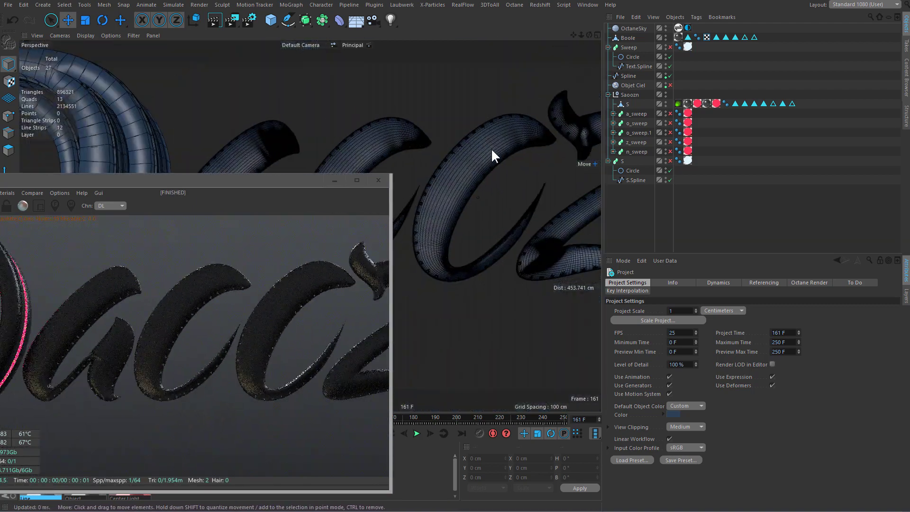
# Select the S circle, Boole and Text.Spline, zooming in on a studded letter stroke.
pyautogui.click(637, 171)
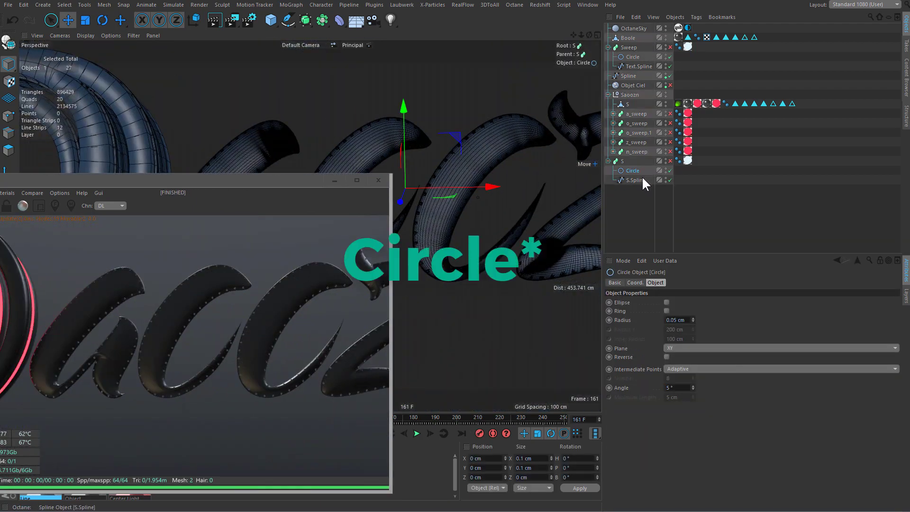
pyautogui.moveTo(643, 177); pyautogui.dragTo(583, 197)
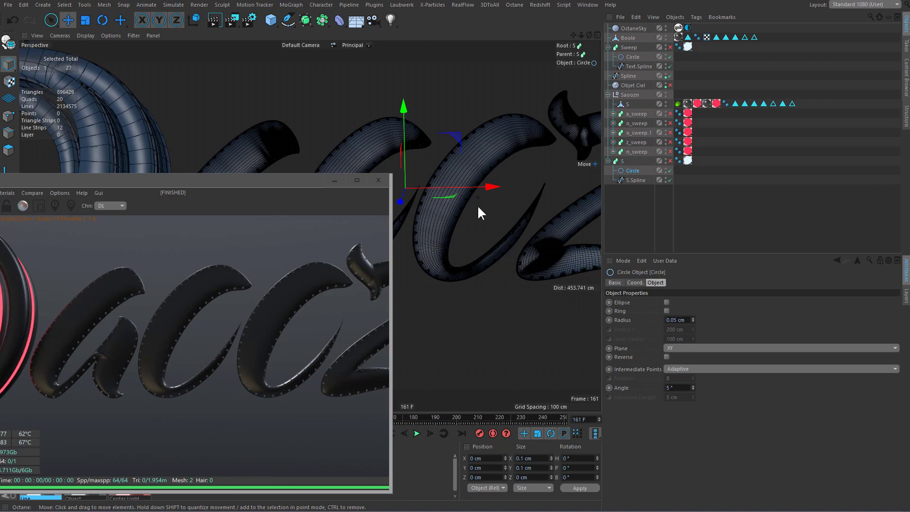
pyautogui.click(653, 201)
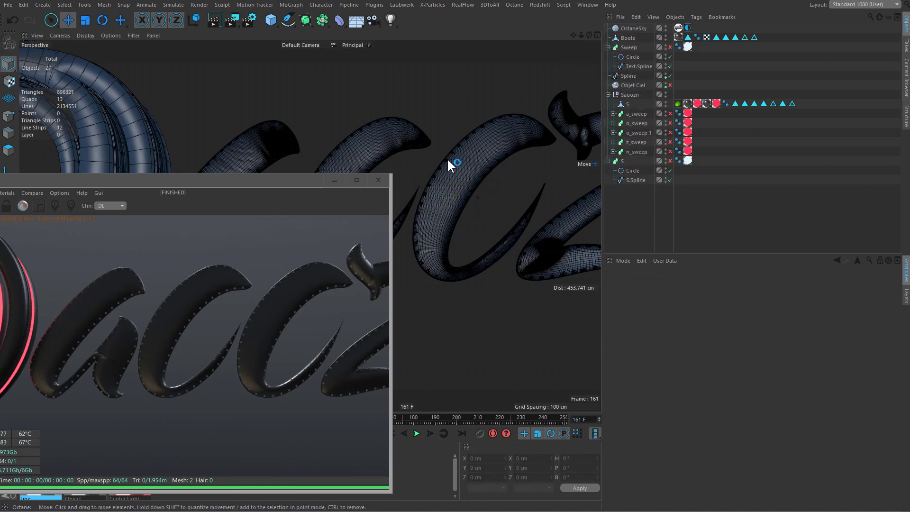
pyautogui.scroll(5, 447, 158)
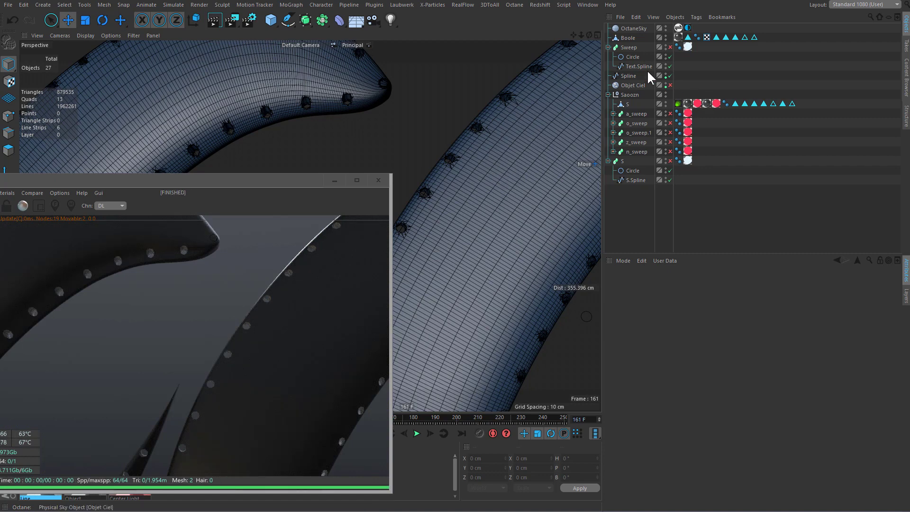
pyautogui.click(628, 38)
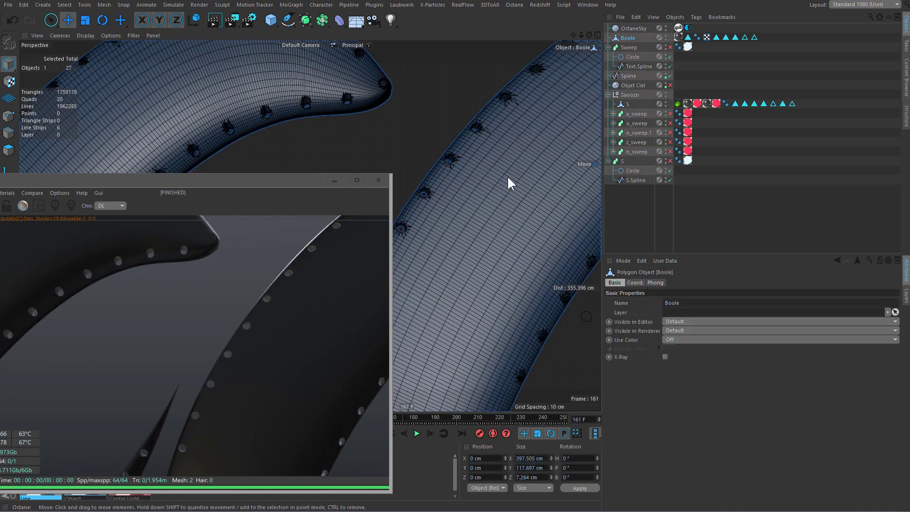
pyautogui.click(633, 66)
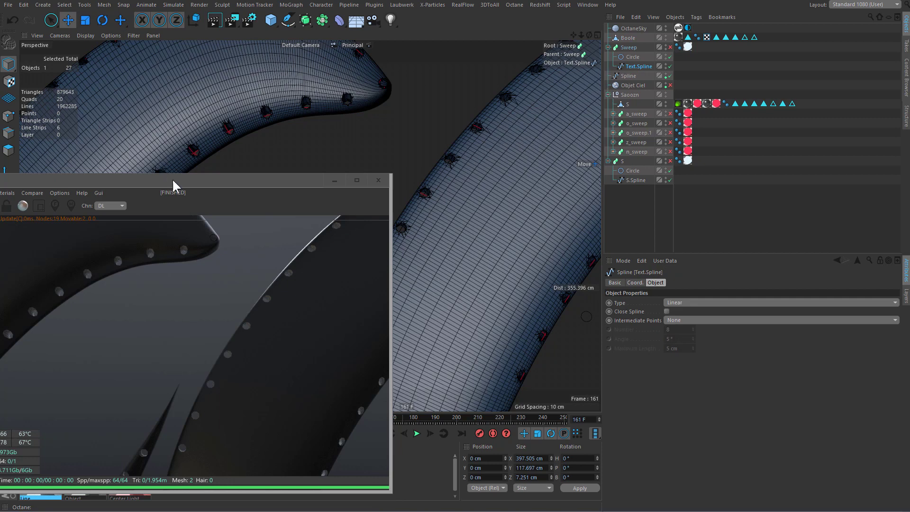
pyautogui.moveTo(173, 180); pyautogui.dragTo(364, 145)
# Solo the Text.Spline sweep with Viewport Solo Single and zoom in on the wire curves.
pyautogui.moveTo(9, 207); pyautogui.dragTo(56, 229)
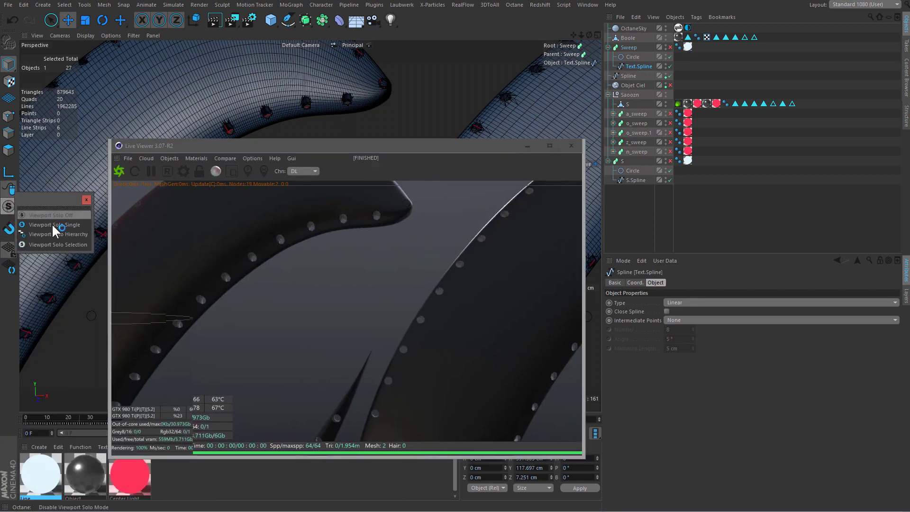
pyautogui.click(56, 224)
pyautogui.moveTo(212, 147); pyautogui.dragTo(515, 156)
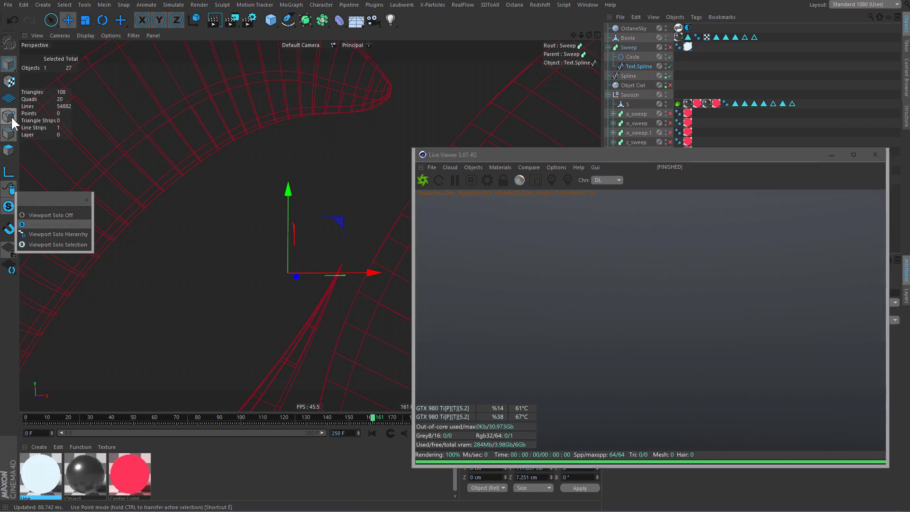
pyautogui.moveTo(312, 305)
pyautogui.keyDown('alt'); pyautogui.mouseDown()
pyautogui.moveTo(285, 248)
pyautogui.moveTo(290, 192)
pyautogui.moveTo(259, 219)
pyautogui.moveTo(305, 224)
pyautogui.mouseUp(); pyautogui.keyUp('alt')
pyautogui.keyDown('alt'); pyautogui.moveTo(214, 203); pyautogui.dragTo(335, 190); pyautogui.keyUp('alt')
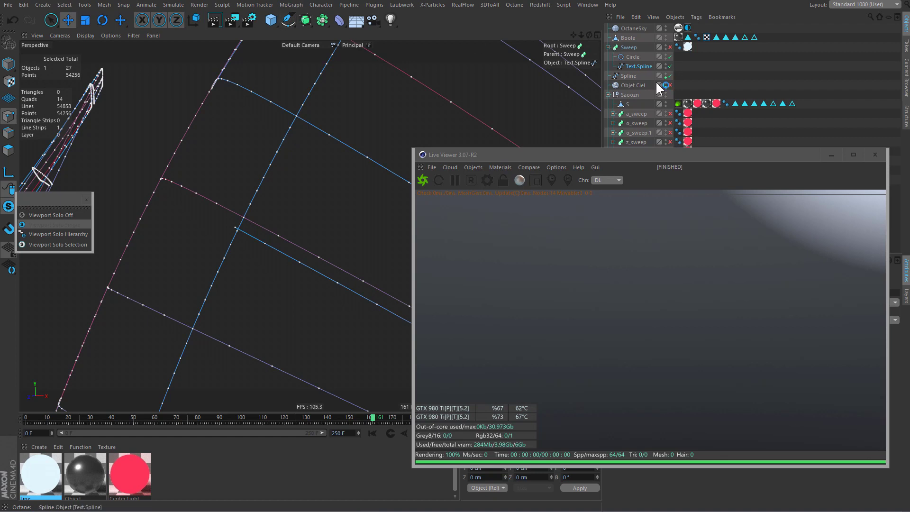
# Pause the Octane live render and close the Live Viewer window.
pyautogui.click(454, 180)
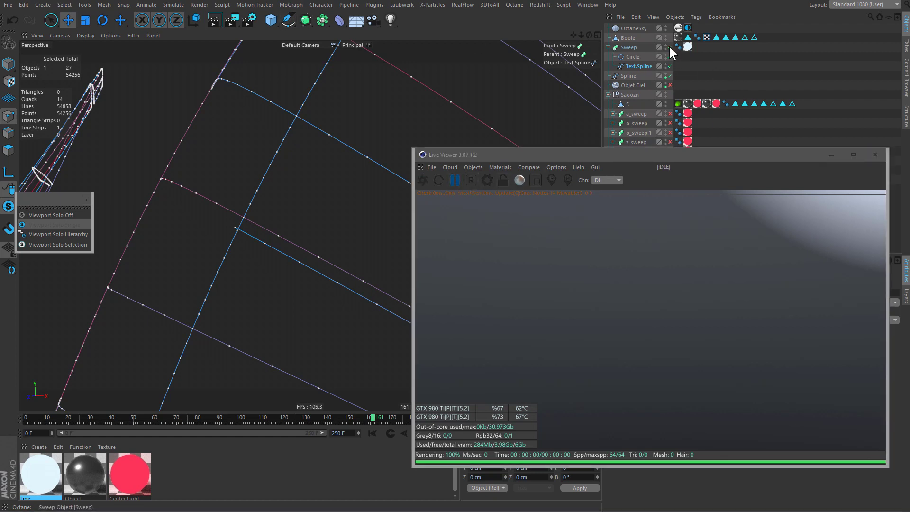
pyautogui.moveTo(572, 156); pyautogui.dragTo(607, 161)
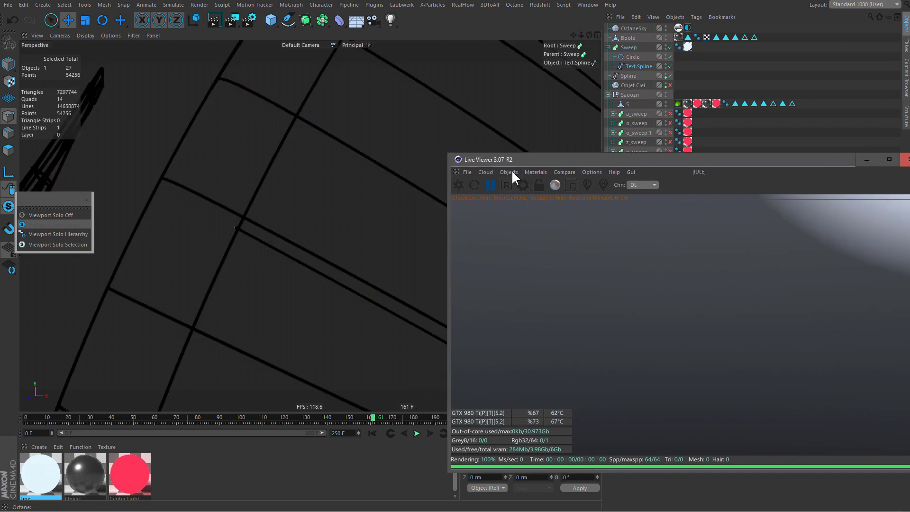
pyautogui.moveTo(512, 161); pyautogui.dragTo(616, 156)
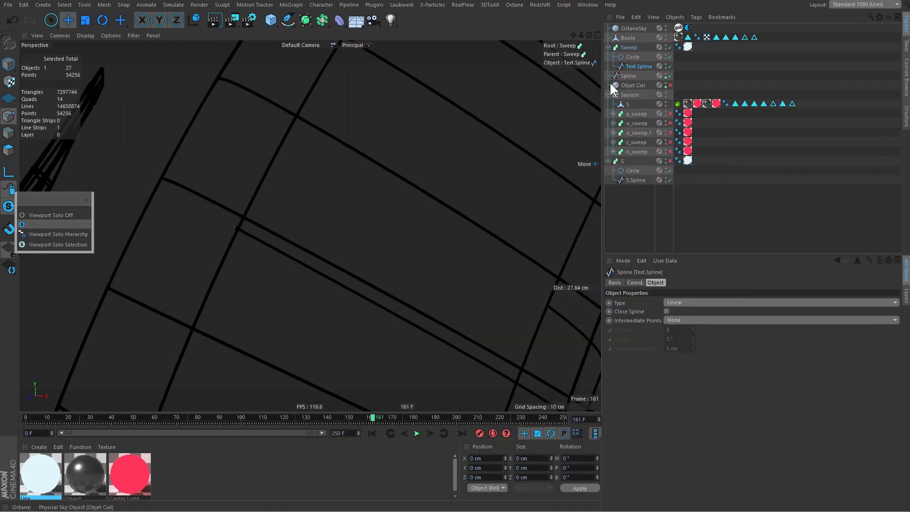
pyautogui.scroll(2, 270, 212)
pyautogui.scroll(1, 269, 212)
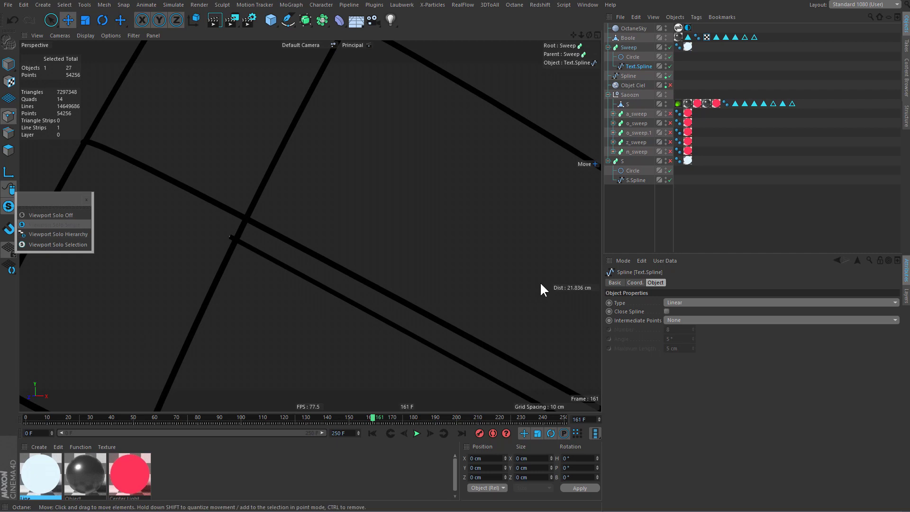
# Set the Sweep's circle profile radius to 1.05 cm and inspect the thickened tubes.
pyautogui.click(633, 57)
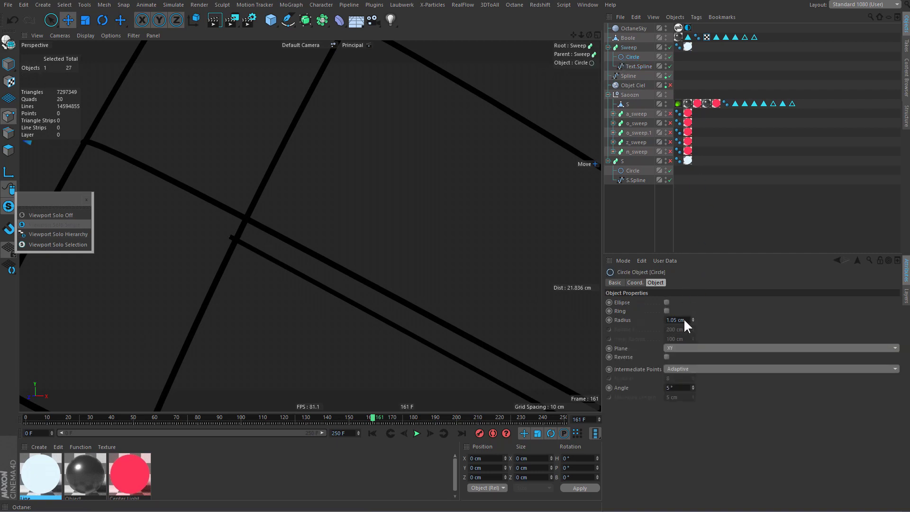
pyautogui.press('Return')
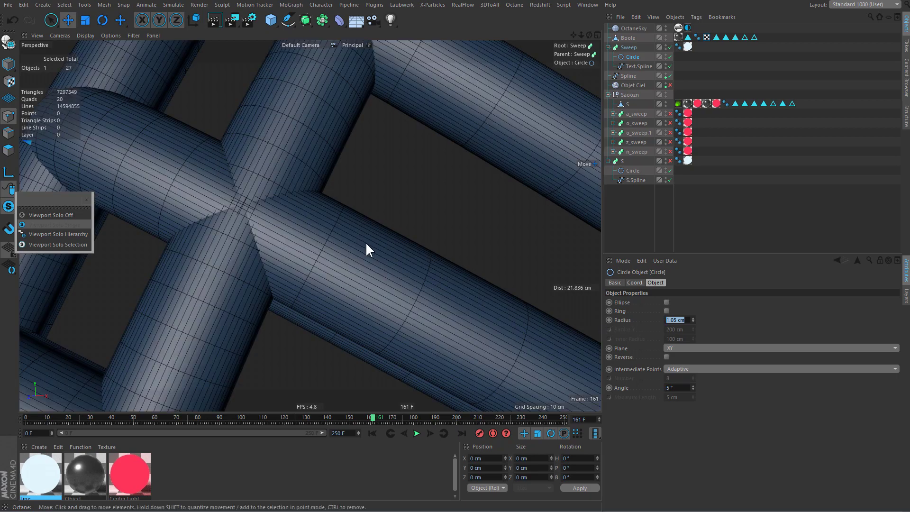
pyautogui.moveTo(325, 267)
pyautogui.keyDown('alt'); pyautogui.mouseDown()
pyautogui.moveTo(270, 277)
pyautogui.moveTo(351, 237)
pyautogui.moveTo(237, 270)
pyautogui.moveTo(386, 240)
pyautogui.moveTo(237, 270)
pyautogui.moveTo(258, 240)
pyautogui.moveTo(388, 251)
pyautogui.moveTo(280, 239)
pyautogui.moveTo(183, 172)
pyautogui.moveTo(284, 254)
pyautogui.moveTo(342, 273)
pyautogui.moveTo(234, 270)
pyautogui.moveTo(317, 283)
pyautogui.moveTo(331, 264)
pyautogui.moveTo(383, 284)
pyautogui.mouseUp(); pyautogui.keyUp('alt')
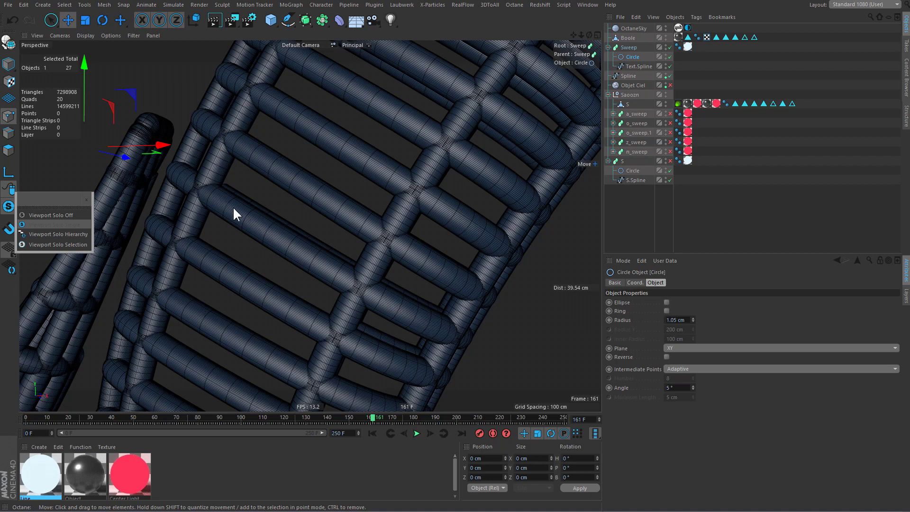
pyautogui.moveTo(234, 214)
pyautogui.keyDown('alt'); pyautogui.mouseDown()
pyautogui.moveTo(331, 266)
pyautogui.moveTo(377, 238)
pyautogui.mouseUp(); pyautogui.keyUp('alt')
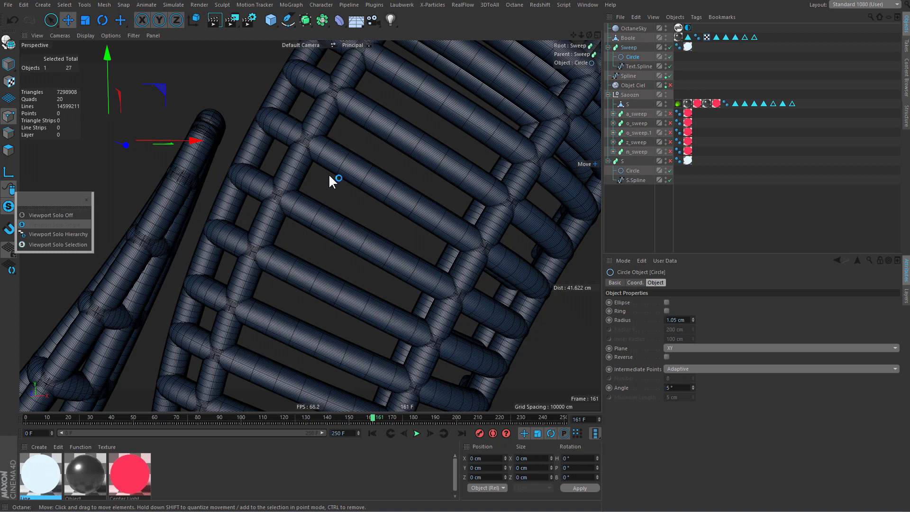
# Select the circle profiles of both the S sweep and Sweep, then delete them.
pyautogui.click(632, 170)
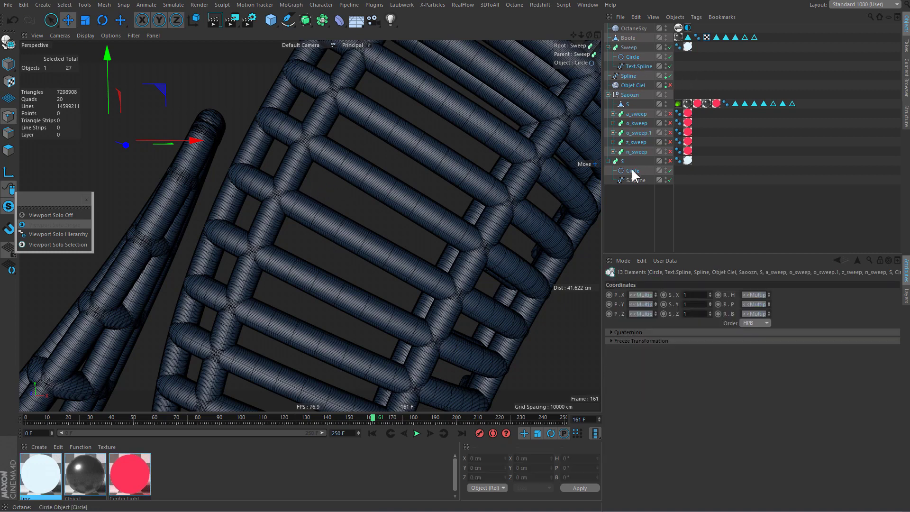
pyautogui.click(634, 55)
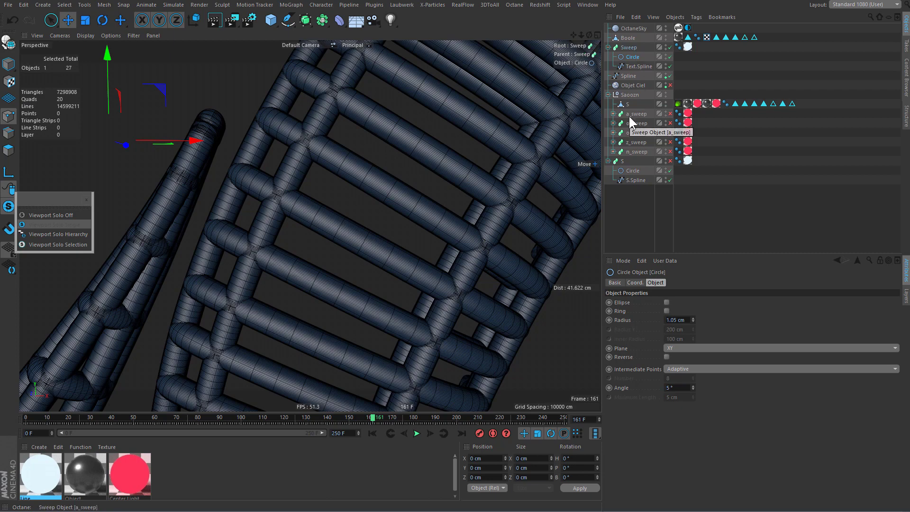
pyautogui.moveTo(322, 184)
pyautogui.keyDown('alt'); pyautogui.mouseDown()
pyautogui.moveTo(359, 147)
pyautogui.moveTo(326, 168)
pyautogui.moveTo(353, 140)
pyautogui.moveTo(339, 126)
pyautogui.mouseUp(); pyautogui.keyUp('alt')
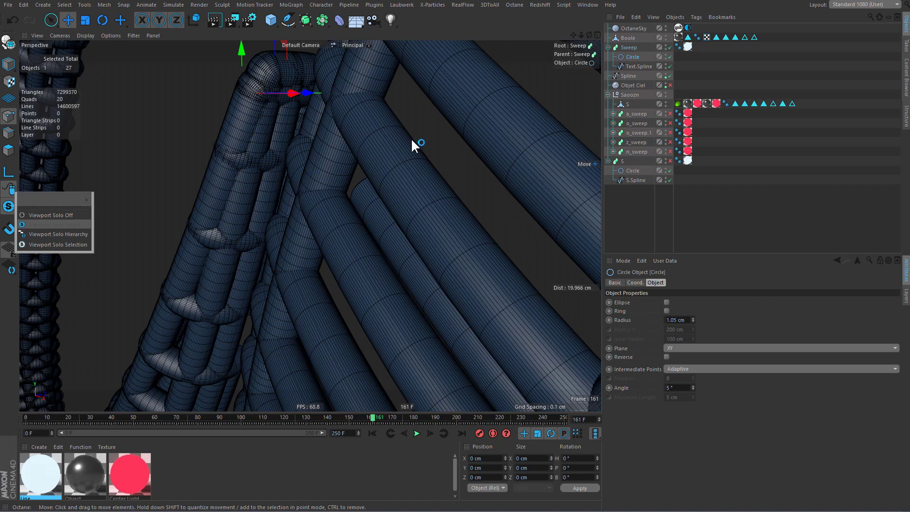
pyautogui.moveTo(412, 141)
pyautogui.keyDown('alt'); pyautogui.mouseDown()
pyautogui.moveTo(374, 116)
pyautogui.moveTo(504, 147)
pyautogui.moveTo(392, 167)
pyautogui.moveTo(269, 165)
pyautogui.moveTo(314, 145)
pyautogui.moveTo(383, 159)
pyautogui.mouseUp(); pyautogui.keyUp('alt')
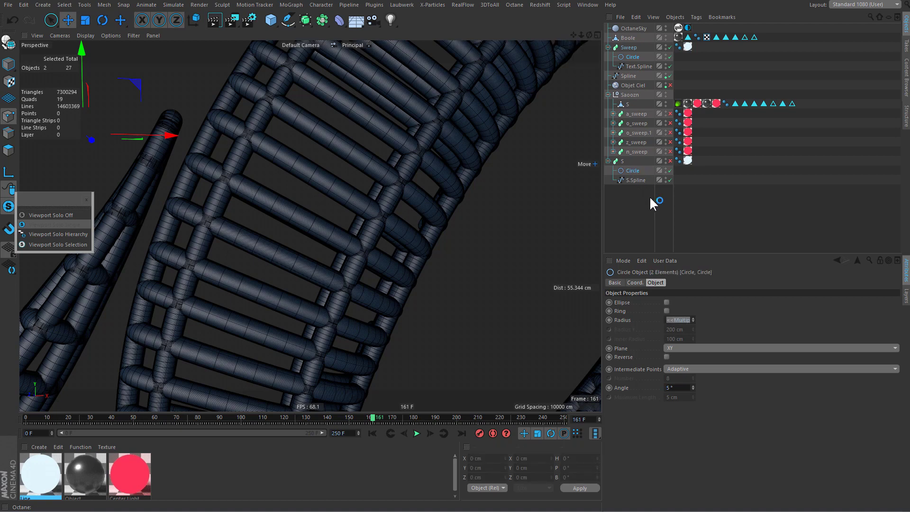
pyautogui.press('Delete')
pyautogui.click(620, 151)
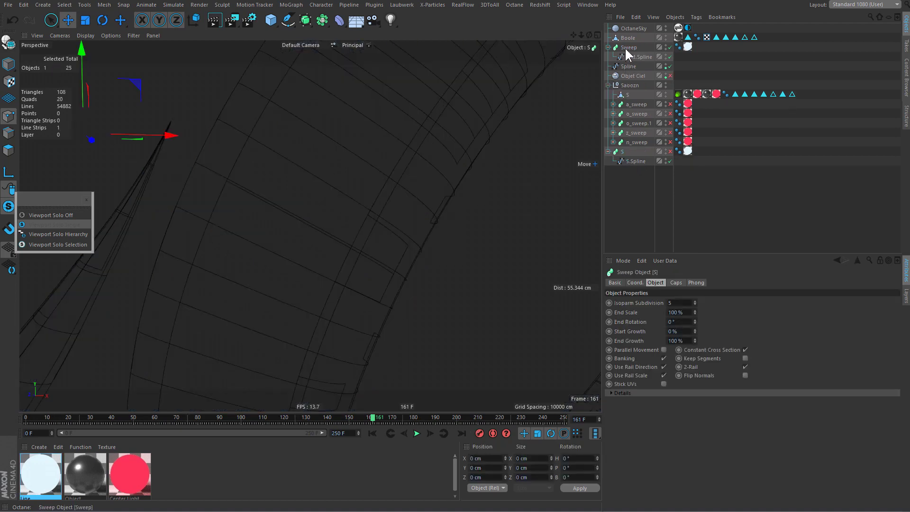
pyautogui.keyDown('ctrl'); pyautogui.click(624, 47); pyautogui.keyUp('ctrl')
pyautogui.click(289, 24)
pyautogui.click(399, 84)
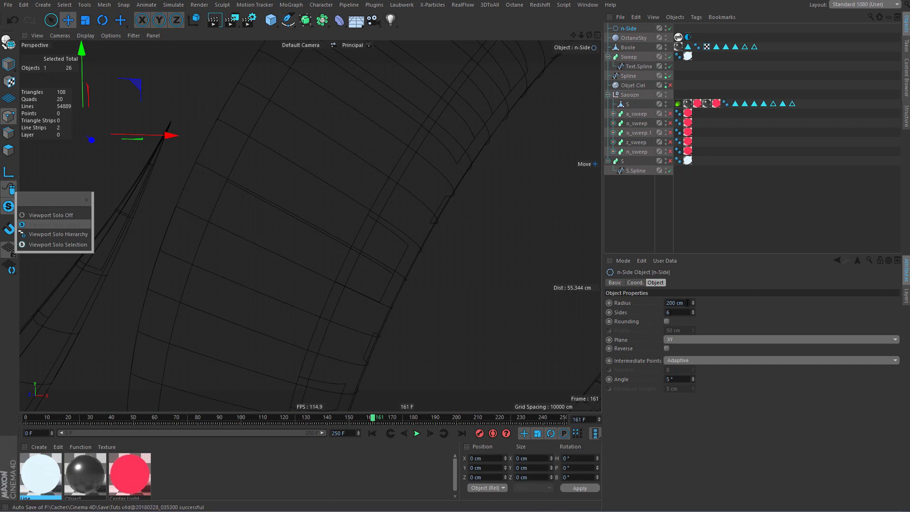
pyautogui.click(687, 302)
pyautogui.press('Delete')
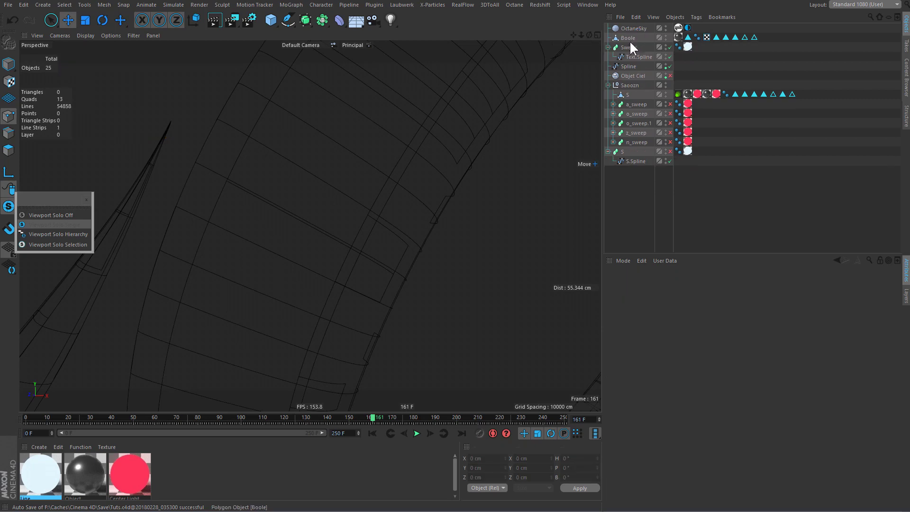
pyautogui.click(622, 151)
pyautogui.keyDown('ctrl'); pyautogui.click(623, 150); pyautogui.keyUp('ctrl')
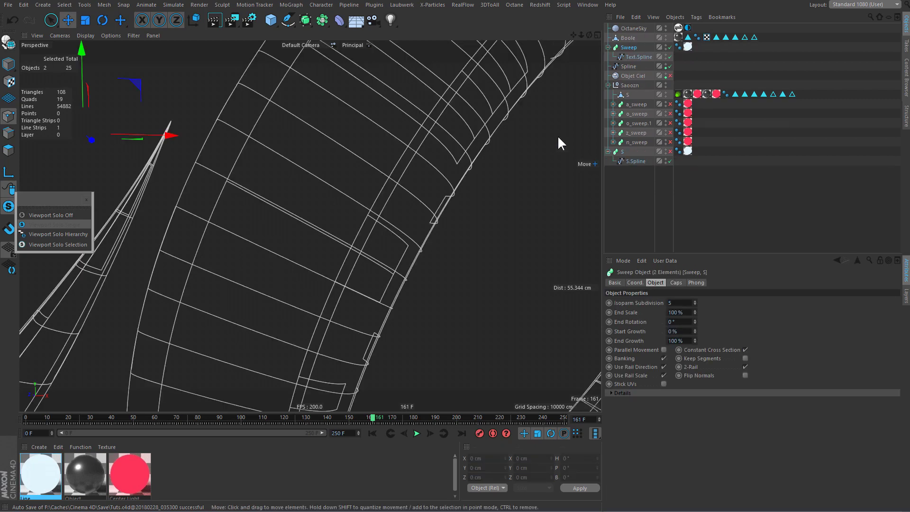
pyautogui.moveTo(288, 19); pyautogui.dragTo(311, 92)
pyautogui.click(385, 84)
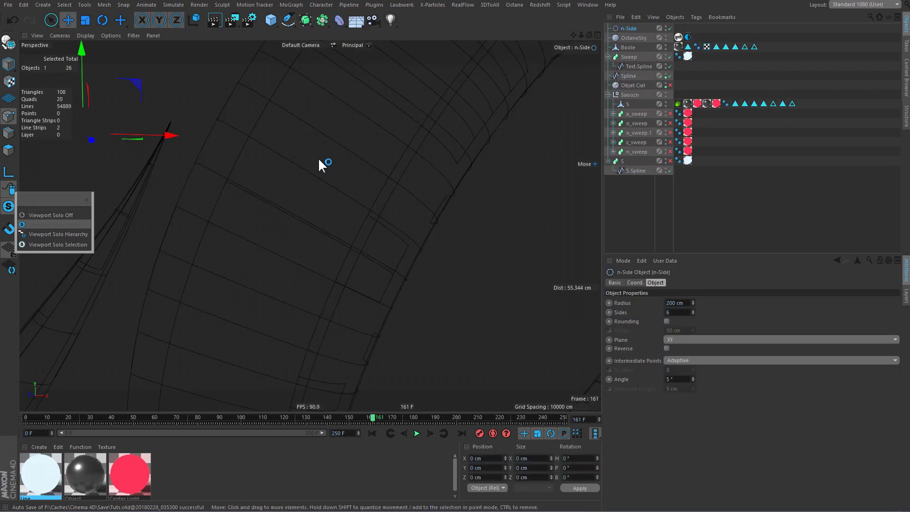
pyautogui.hotkey('ctrl', 'z')
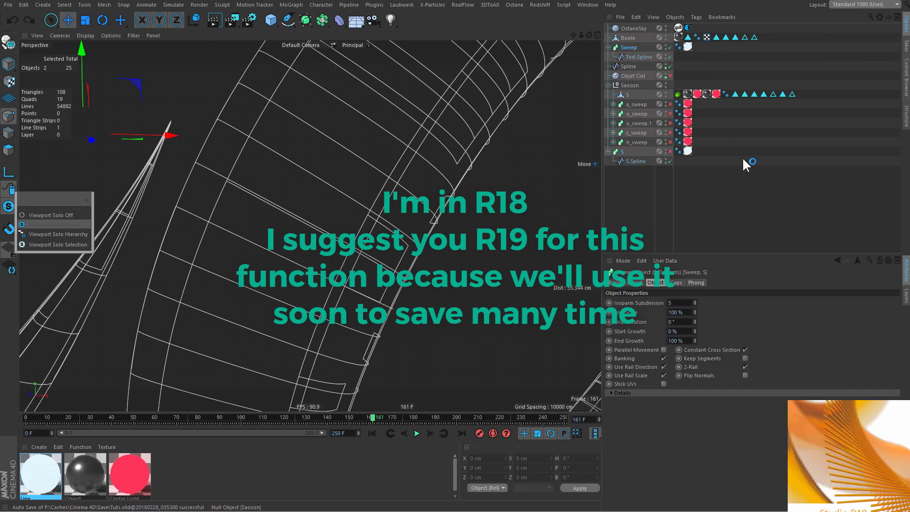
# Select the S sweep and Sweep, save the lettering project, and dismiss the X-Particles notice.
pyautogui.click(621, 152)
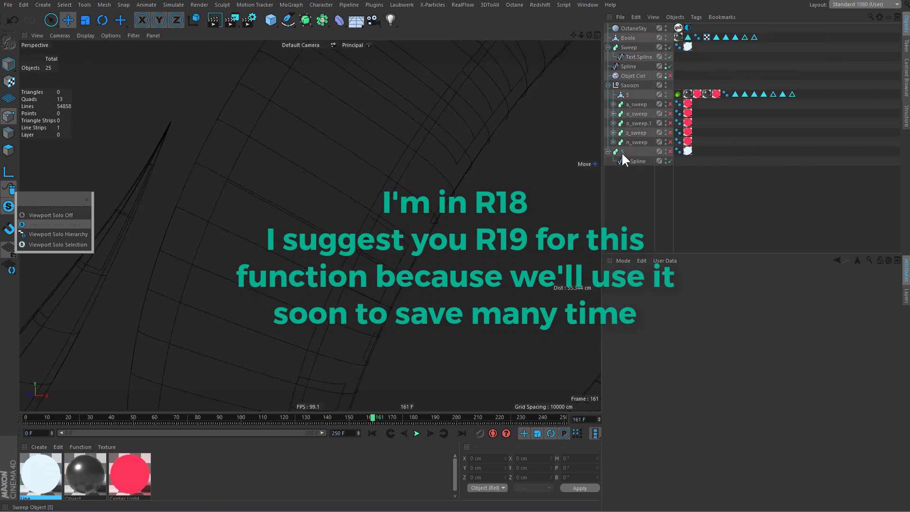
pyautogui.keyDown('ctrl'); pyautogui.click(629, 50); pyautogui.keyUp('ctrl')
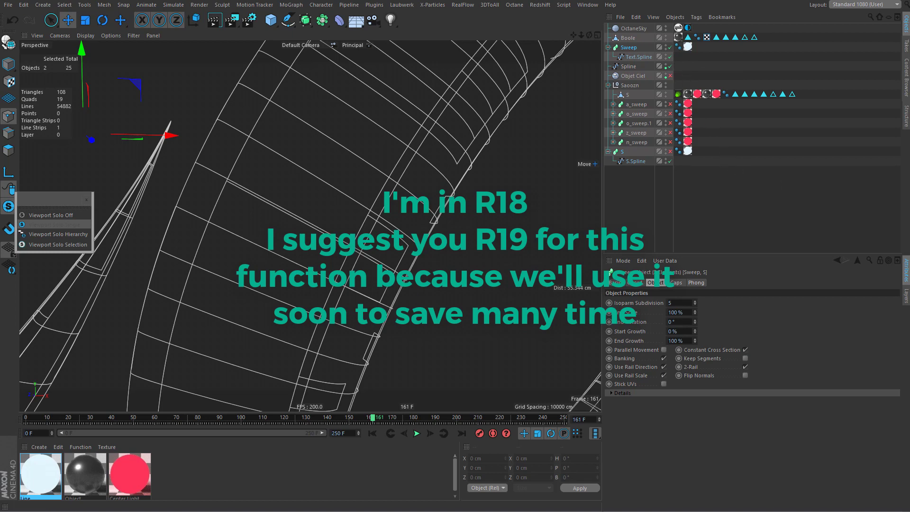
pyautogui.click(8, 5)
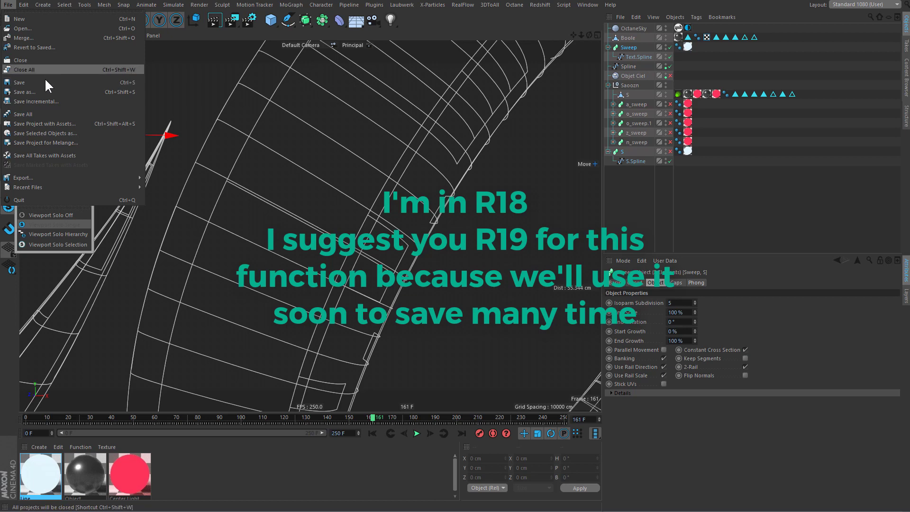
pyautogui.click(45, 82)
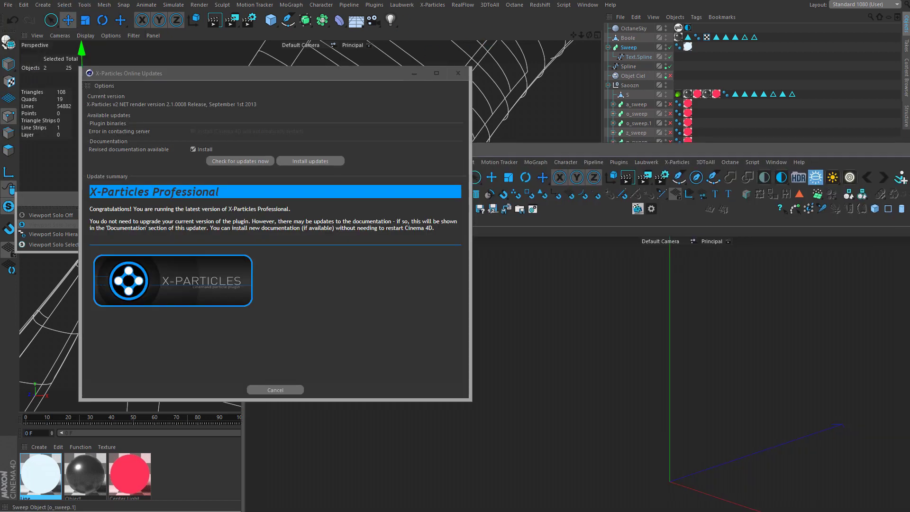
pyautogui.click(458, 73)
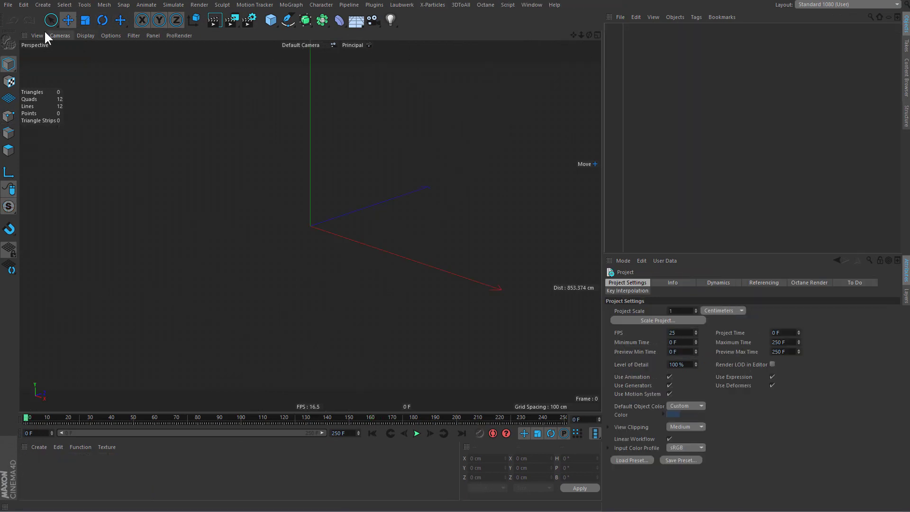
# Reopen the lettering project and drop a 200 cm, 6-sided n-Side into the Sweep above Text.Spline.
pyautogui.click(8, 5)
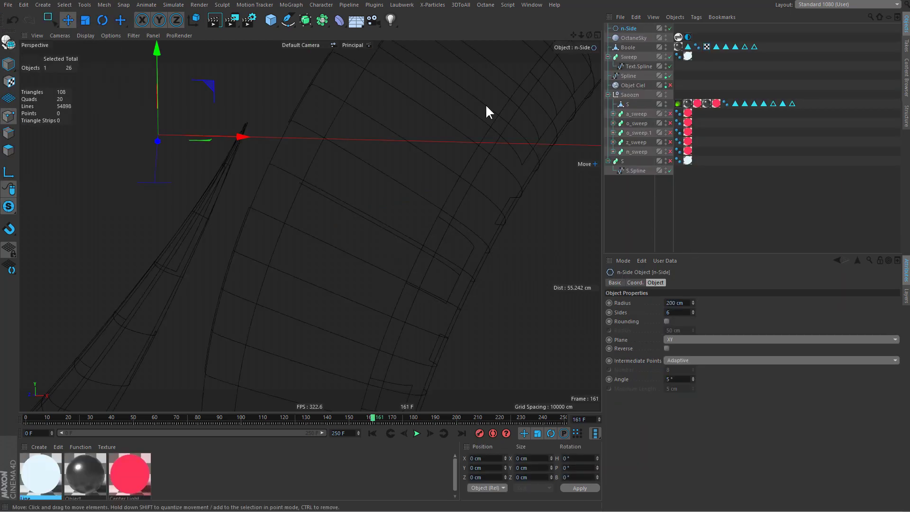
pyautogui.moveTo(310, 180)
pyautogui.keyDown('alt'); pyautogui.mouseDown()
pyautogui.moveTo(381, 180)
pyautogui.moveTo(364, 205)
pyautogui.moveTo(315, 218)
pyautogui.mouseUp(); pyautogui.keyUp('alt')
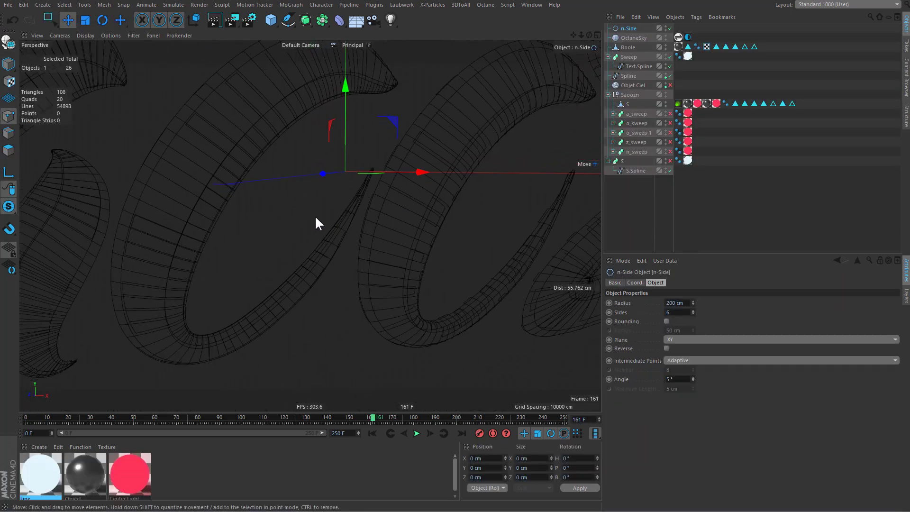
pyautogui.moveTo(415, 198)
pyautogui.keyDown('alt'); pyautogui.mouseDown()
pyautogui.moveTo(341, 239)
pyautogui.moveTo(478, 219)
pyautogui.moveTo(293, 218)
pyautogui.moveTo(422, 203)
pyautogui.moveTo(378, 203)
pyautogui.moveTo(448, 177)
pyautogui.mouseUp(); pyautogui.keyUp('alt')
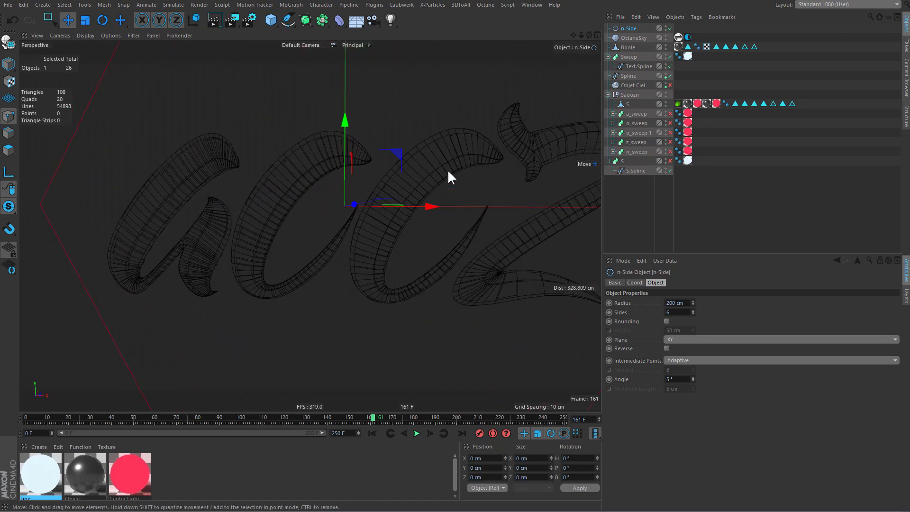
pyautogui.moveTo(626, 28)
pyautogui.mouseDown()
pyautogui.moveTo(647, 76)
pyautogui.moveTo(635, 167)
pyautogui.mouseUp()
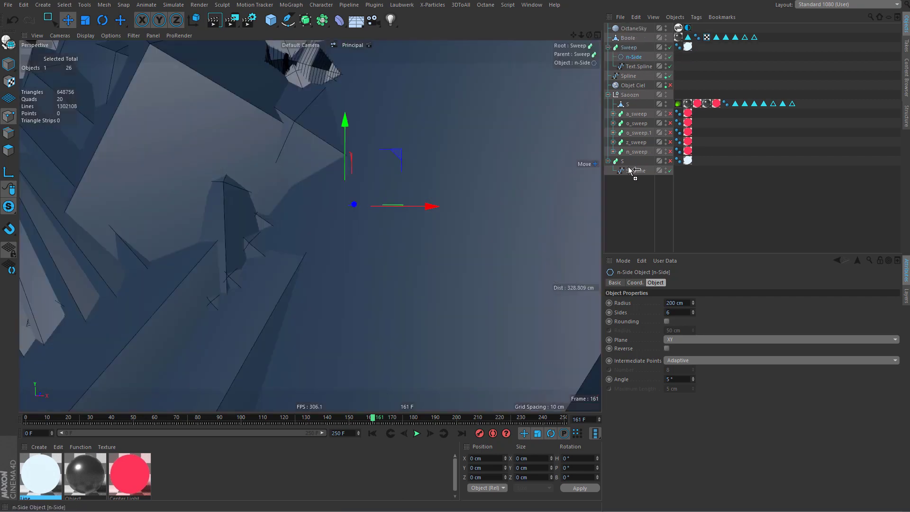
# Select both n-Side profiles and set their radius to 0.05 cm.
pyautogui.keyDown('ctrl'); pyautogui.click(626, 58); pyautogui.keyUp('ctrl')
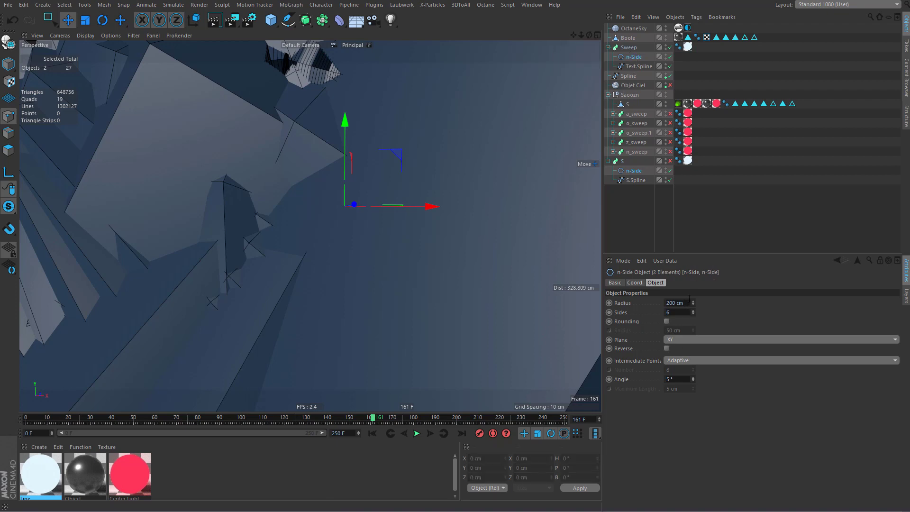
pyautogui.write('0')
pyautogui.write('6')
pyautogui.press('Return')
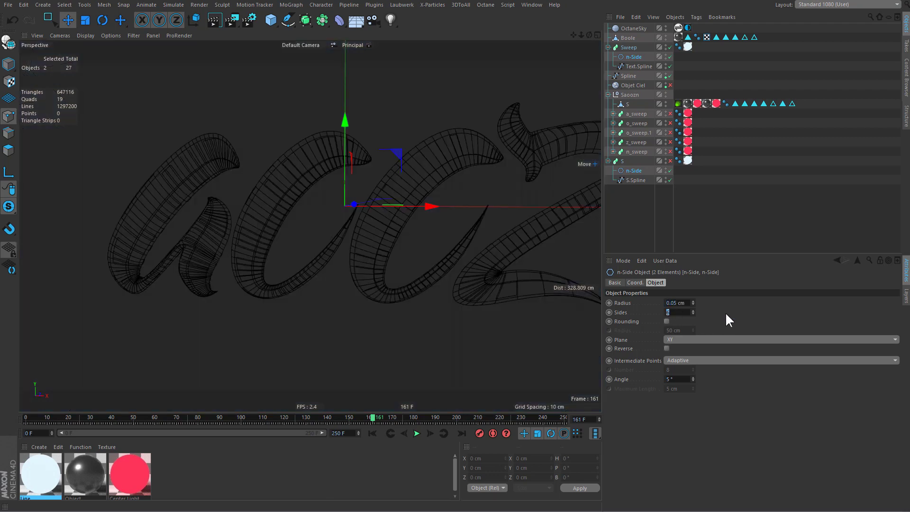
pyautogui.write('5')
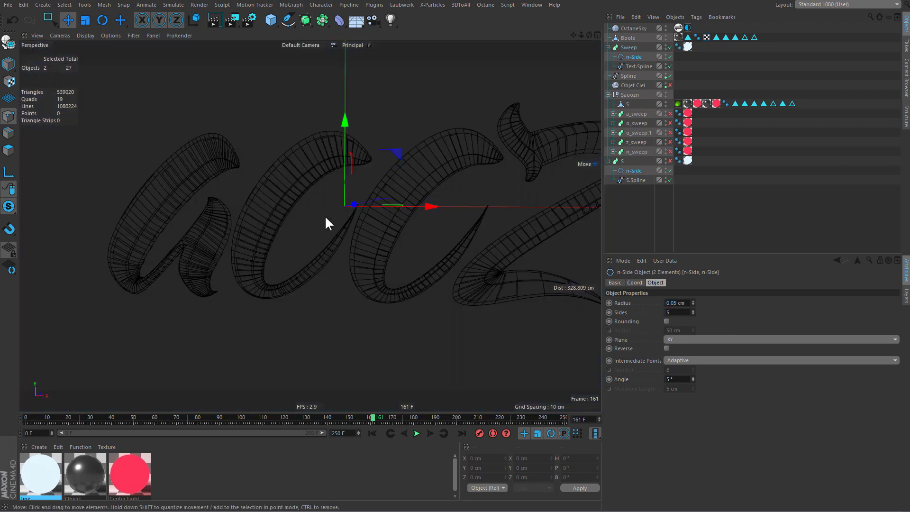
pyautogui.scroll(5, 439, 197)
pyautogui.scroll(3, 431, 201)
pyautogui.scroll(3, 419, 263)
pyautogui.scroll(2, 440, 268)
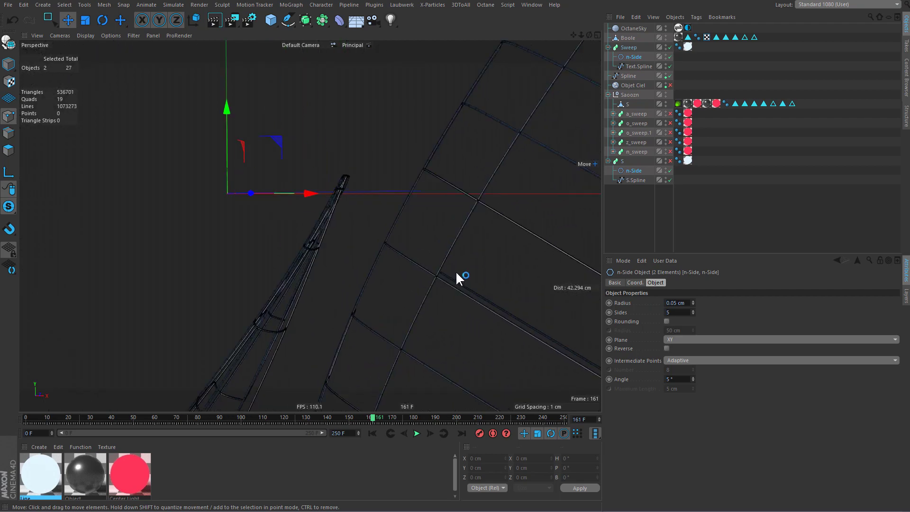
pyautogui.scroll(2, 474, 272)
pyautogui.scroll(2, 467, 284)
pyautogui.scroll(2, 412, 289)
pyautogui.scroll(1, 379, 290)
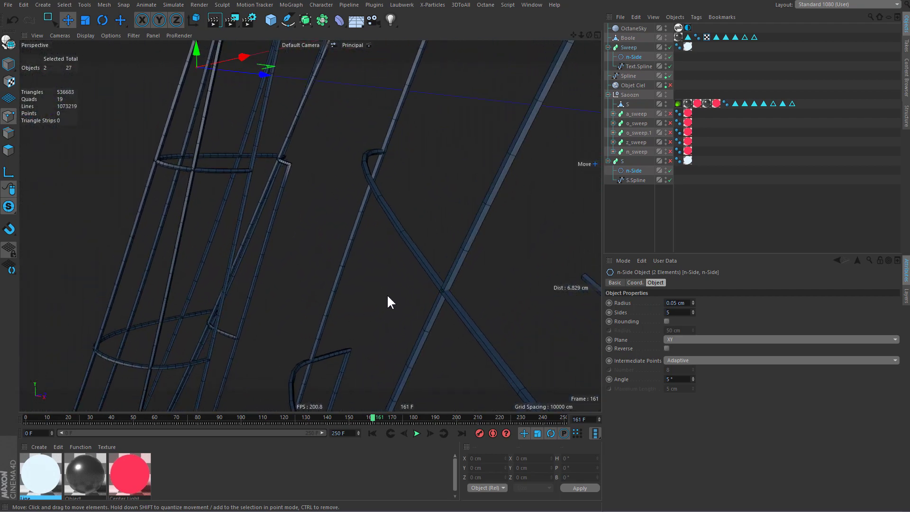
# Set both n-Side profiles to 6 sides and orbit to inspect the thin hexagonal wires.
pyautogui.click(692, 311)
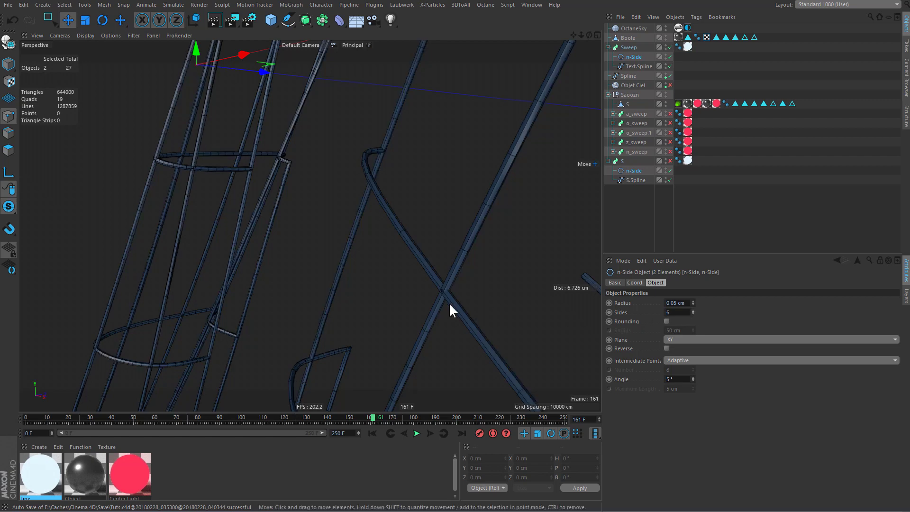
pyautogui.scroll(1, 477, 292)
pyautogui.scroll(1, 491, 289)
pyautogui.scroll(1, 459, 303)
pyautogui.moveTo(458, 303)
pyautogui.keyDown('alt'); pyautogui.mouseDown()
pyautogui.moveTo(441, 304)
pyautogui.moveTo(521, 271)
pyautogui.mouseUp(); pyautogui.keyUp('alt')
pyautogui.scroll(-3, 412, 284)
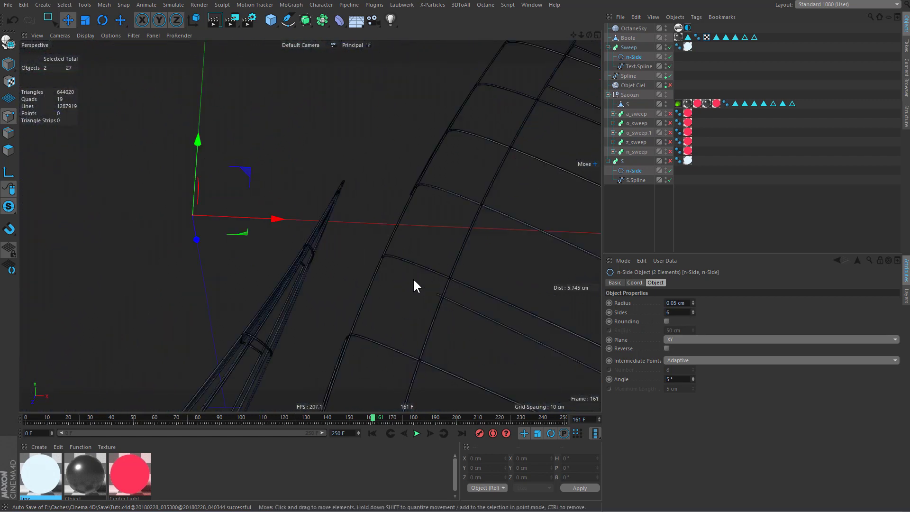
pyautogui.scroll(-3, 459, 229)
pyautogui.scroll(-3, 352, 292)
pyautogui.moveTo(436, 234)
pyautogui.keyDown('alt'); pyautogui.mouseDown()
pyautogui.moveTo(436, 249)
pyautogui.moveTo(583, 171)
pyautogui.mouseUp(); pyautogui.keyUp('alt')
pyautogui.click(686, 199)
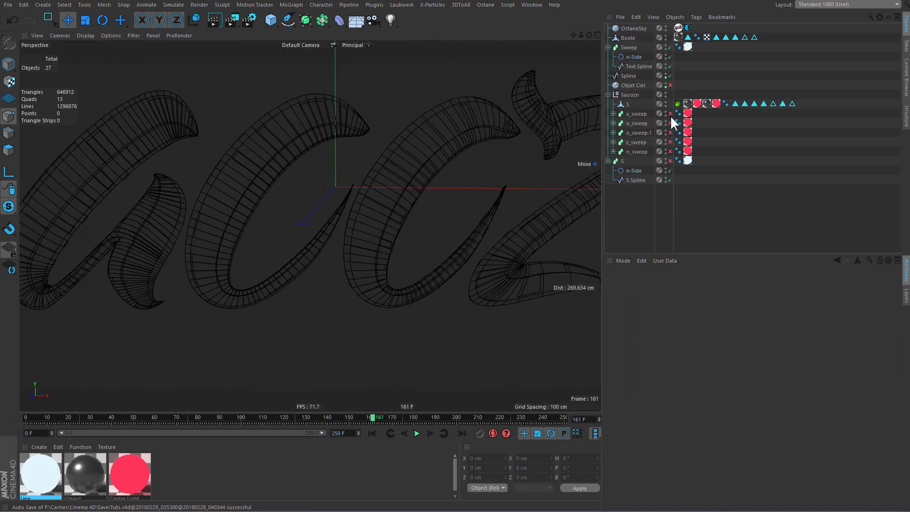
# Turn viewport solo off and switch the display to shaded with lines.
pyautogui.scroll(-3, 474, 213)
pyautogui.scroll(3, 444, 204)
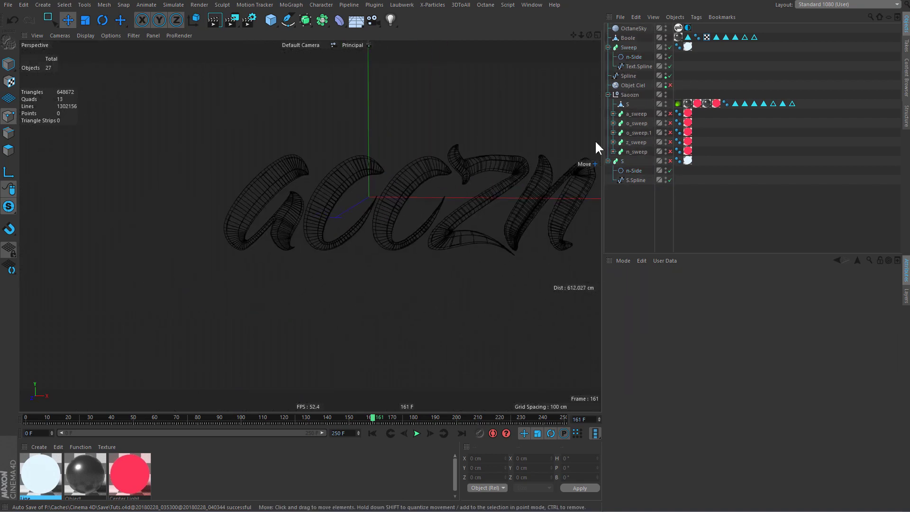
pyautogui.click(9, 209)
pyautogui.click(39, 218)
pyautogui.keyDown('alt'); pyautogui.moveTo(437, 222); pyautogui.dragTo(517, 177); pyautogui.keyUp('alt')
pyautogui.keyDown('alt'); pyautogui.moveTo(420, 217); pyautogui.dragTo(332, 161); pyautogui.keyUp('alt')
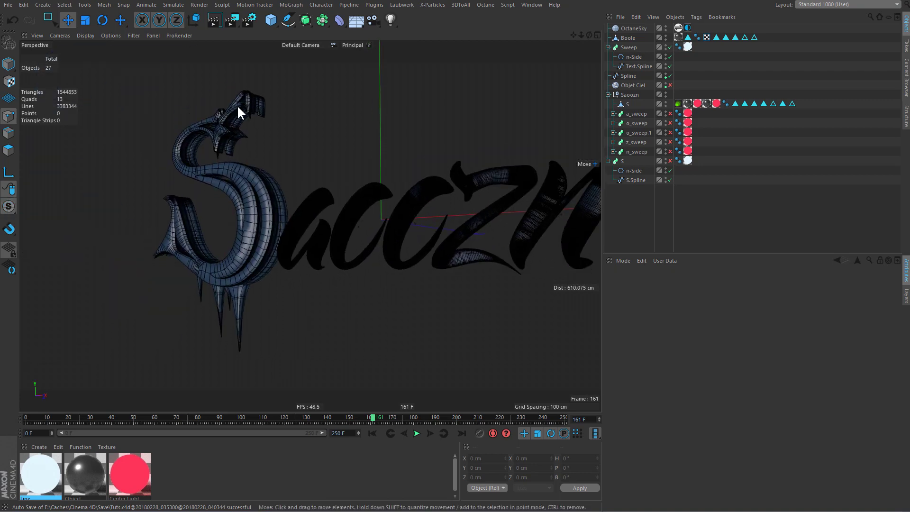
pyautogui.click(101, 36)
pyautogui.click(100, 58)
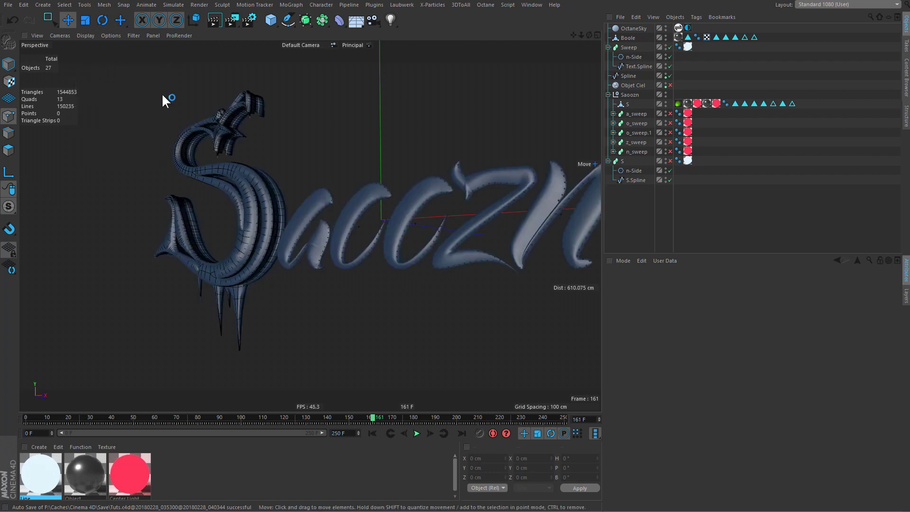
# Orbit around the 'a' letter, then re-enable the S object and select it.
pyautogui.keyDown('alt'); pyautogui.moveTo(326, 232); pyautogui.dragTo(343, 232); pyautogui.keyUp('alt')
pyautogui.scroll(5, 405, 221)
pyautogui.scroll(-3, 405, 221)
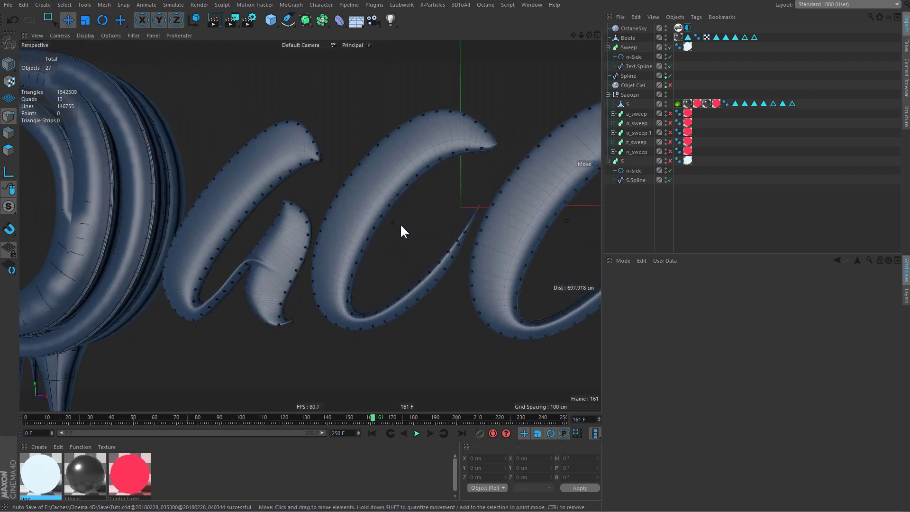
pyautogui.moveTo(400, 223)
pyautogui.keyDown('alt'); pyautogui.mouseDown()
pyautogui.moveTo(303, 232)
pyautogui.moveTo(288, 217)
pyautogui.mouseUp(); pyautogui.keyUp('alt')
pyautogui.scroll(3, 289, 218)
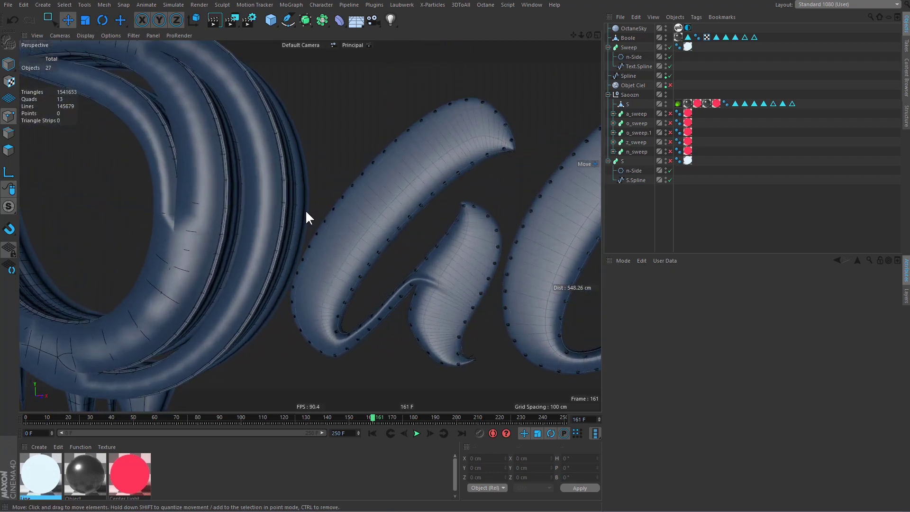
pyautogui.scroll(2, 307, 211)
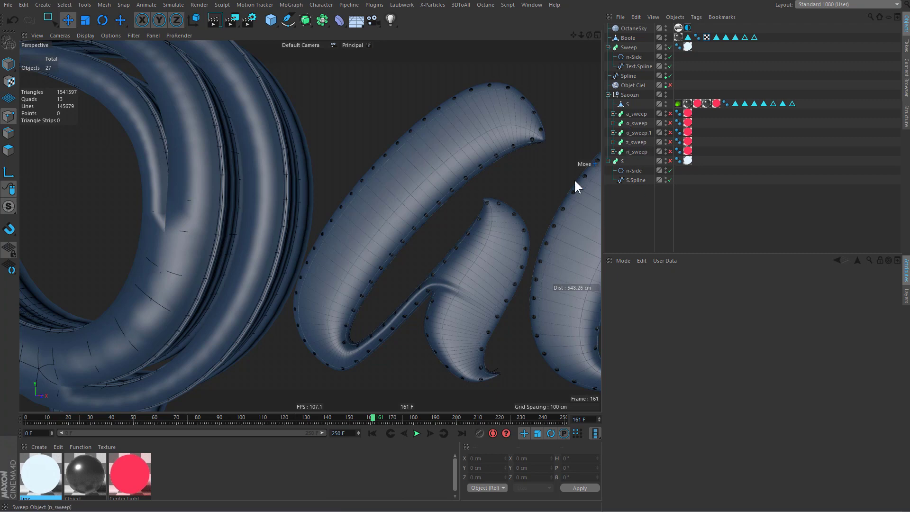
pyautogui.moveTo(575, 186)
pyautogui.keyDown('alt'); pyautogui.mouseDown()
pyautogui.moveTo(246, 268)
pyautogui.moveTo(272, 256)
pyautogui.moveTo(173, 253)
pyautogui.mouseUp(); pyautogui.keyUp('alt')
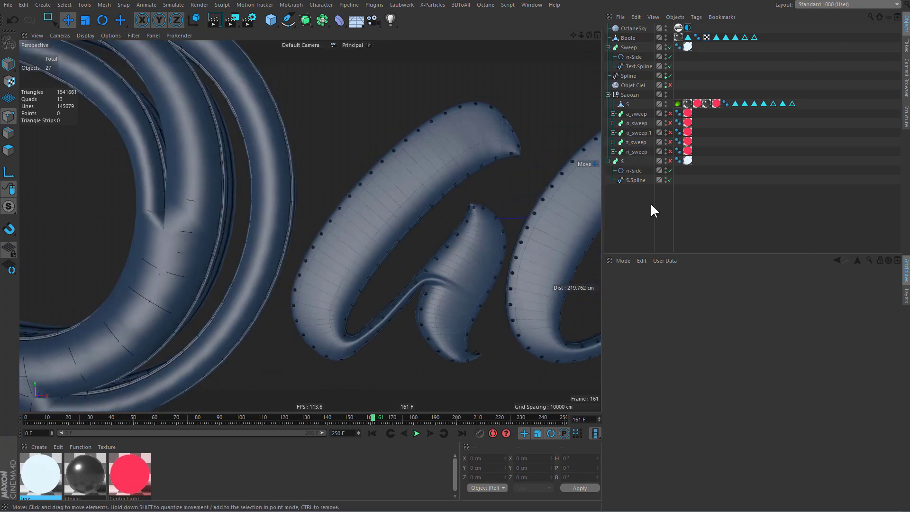
pyautogui.click(669, 160)
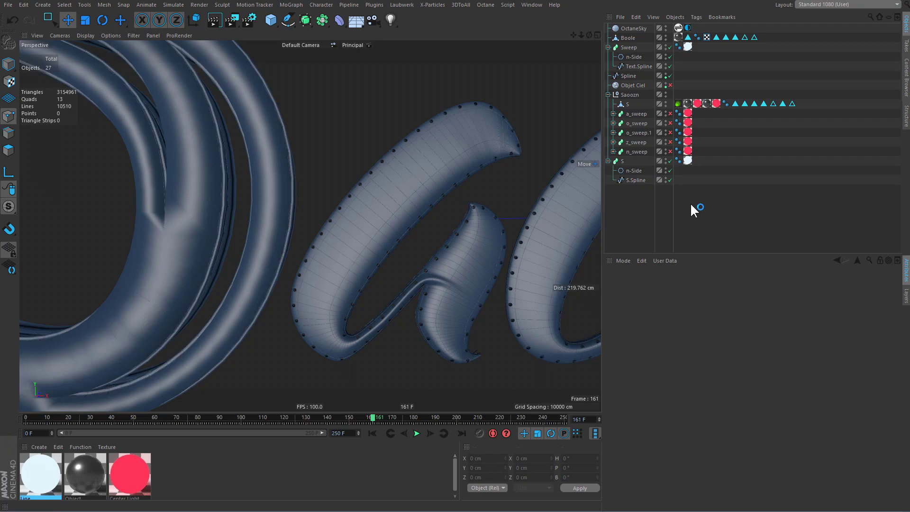
pyautogui.click(624, 105)
# Parent S under a new Subdivision Surface with editor subdivision 3, then view the whole lettering.
pyautogui.click(677, 103)
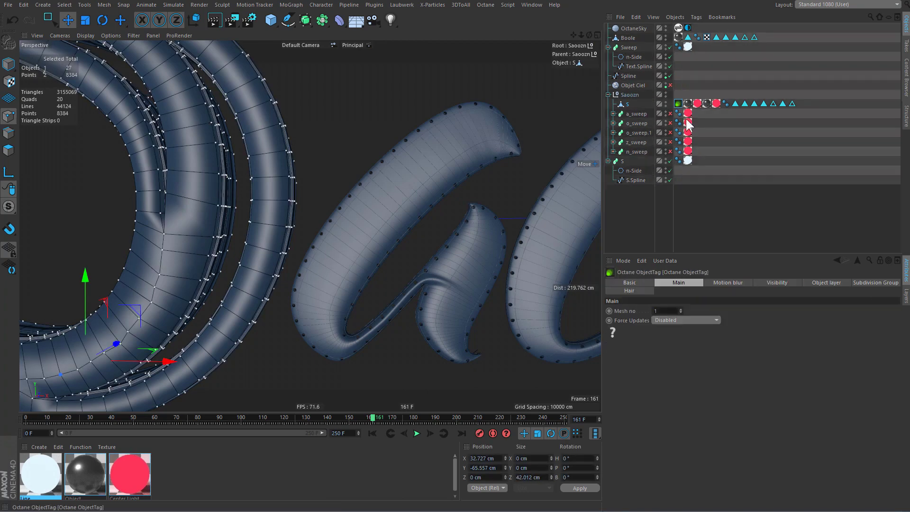
pyautogui.click(626, 104)
pyautogui.keyDown('alt'); pyautogui.click(305, 20); pyautogui.keyUp('alt')
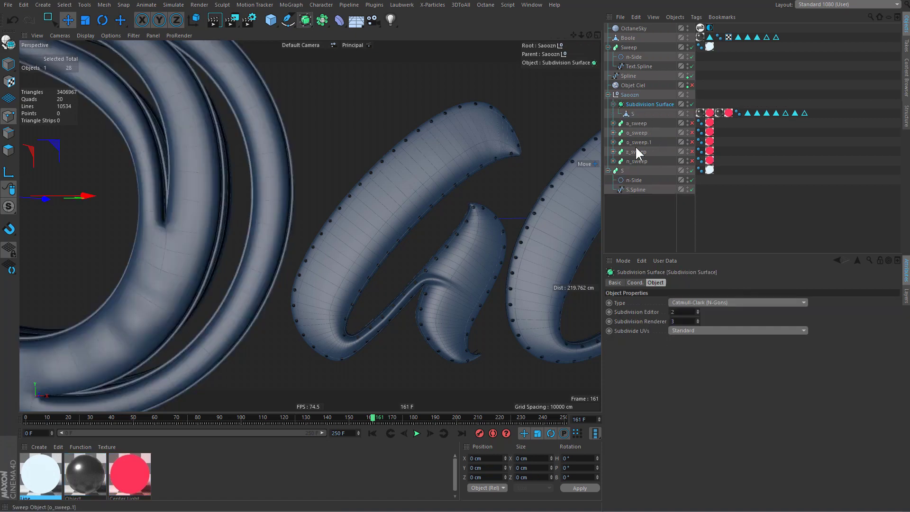
pyautogui.click(697, 310)
pyautogui.moveTo(240, 254)
pyautogui.keyDown('alt'); pyautogui.mouseDown()
pyautogui.moveTo(143, 256)
pyautogui.moveTo(278, 270)
pyautogui.moveTo(306, 255)
pyautogui.mouseUp(); pyautogui.keyUp('alt')
pyautogui.scroll(-5, 277, 266)
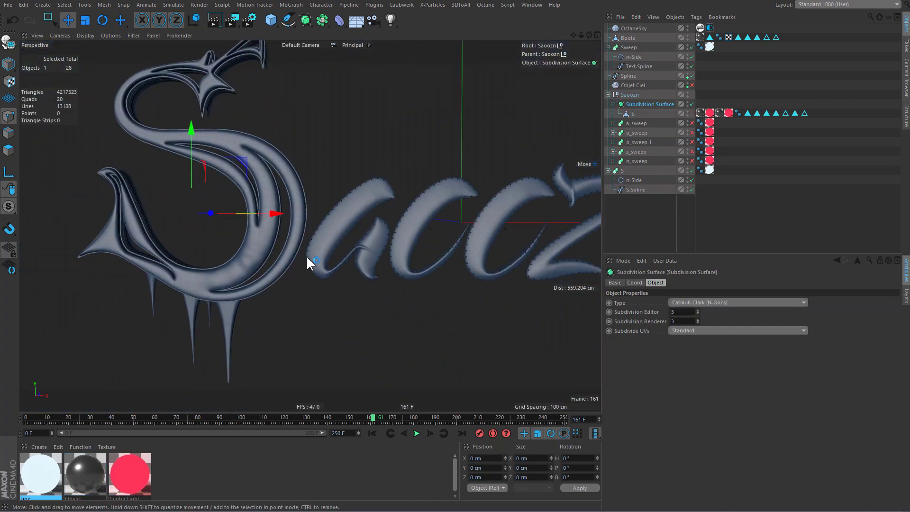
pyautogui.moveTo(493, 245)
pyautogui.keyDown('alt'); pyautogui.mouseDown()
pyautogui.moveTo(434, 259)
pyautogui.moveTo(400, 234)
pyautogui.mouseUp(); pyautogui.keyUp('alt')
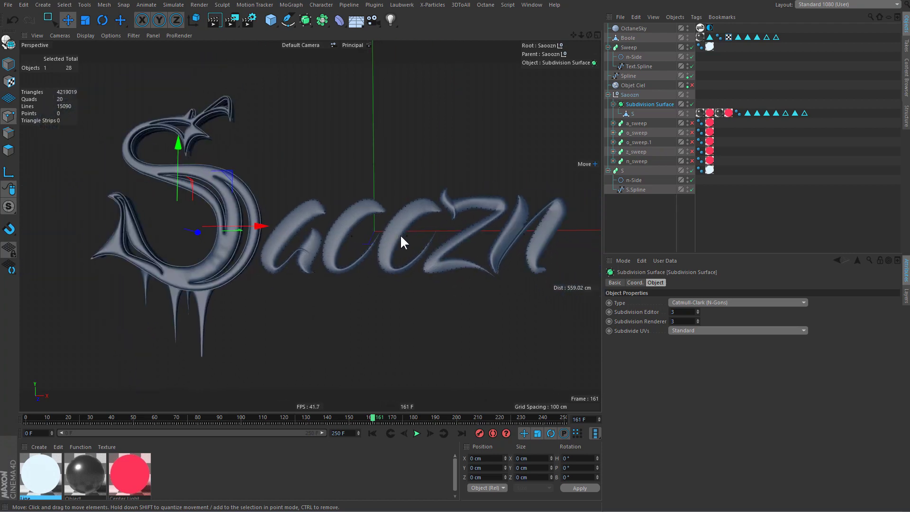
# Start an Octane live render in an enlarged Live Viewer, then open the Line material's Node Editor.
pyautogui.click(488, 4)
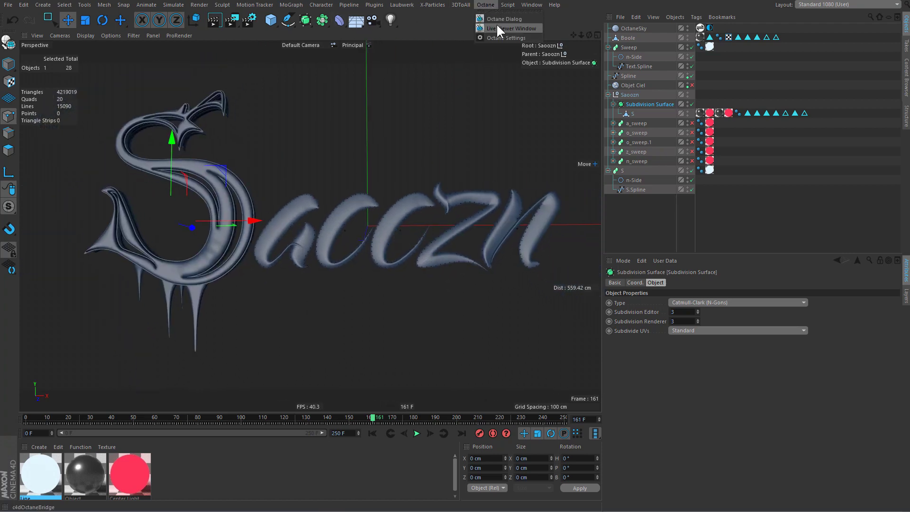
pyautogui.click(496, 23)
pyautogui.click(198, 164)
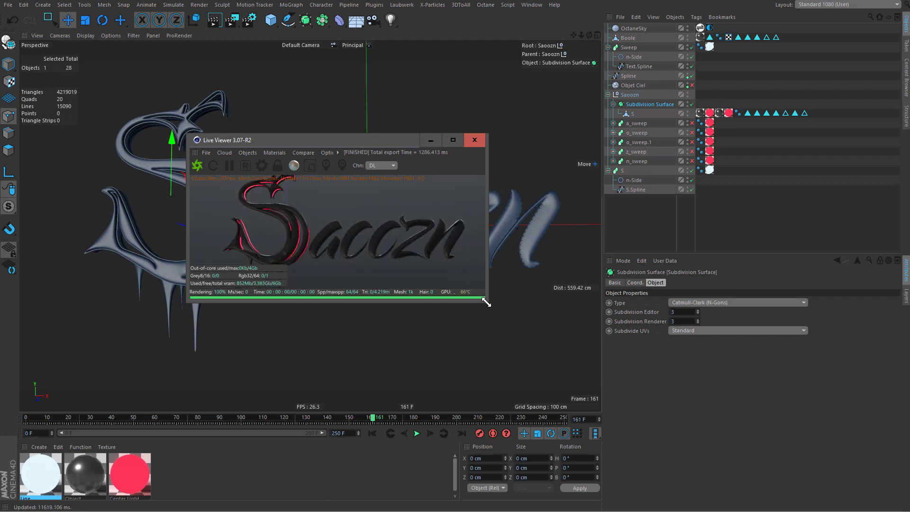
pyautogui.moveTo(486, 301); pyautogui.dragTo(625, 393)
pyautogui.moveTo(474, 140); pyautogui.dragTo(645, 183)
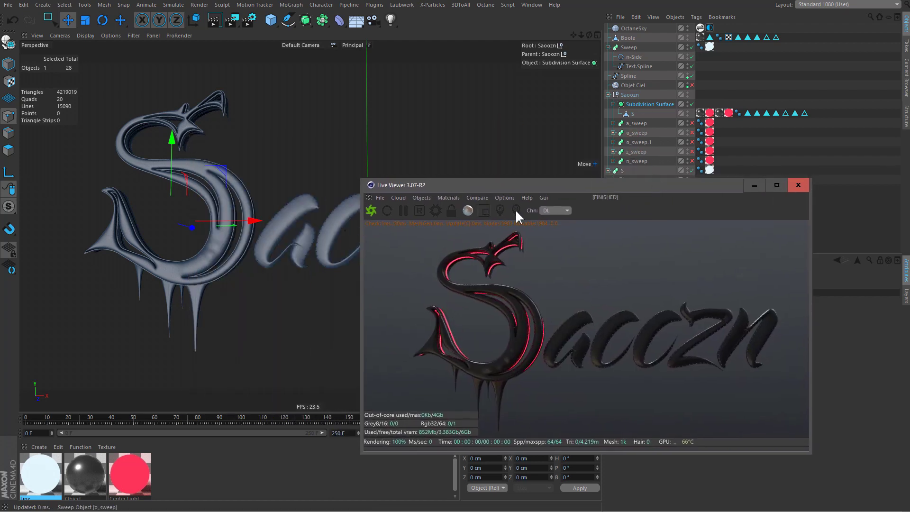
pyautogui.moveTo(680, 137); pyautogui.dragTo(648, 133)
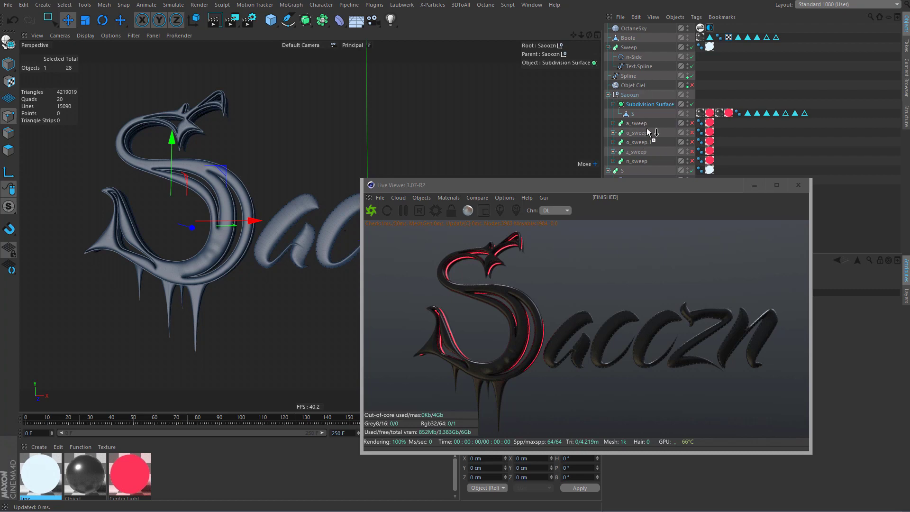
pyautogui.doubleClick(42, 480)
pyautogui.click(168, 134)
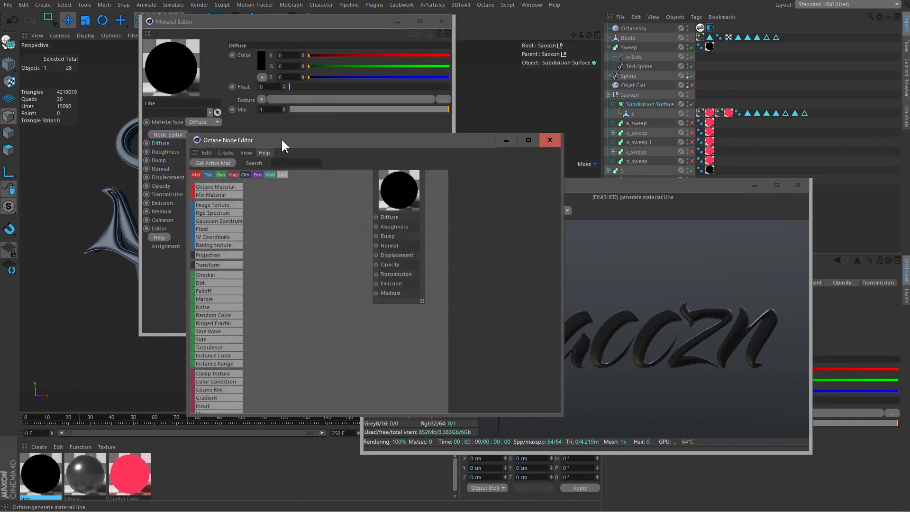
# Add a Blackbody Emission fed by an RgbSpectrum and wire it into the Line material's Emission.
pyautogui.moveTo(283, 145); pyautogui.dragTo(332, 54)
pyautogui.scroll(-3, 266, 248)
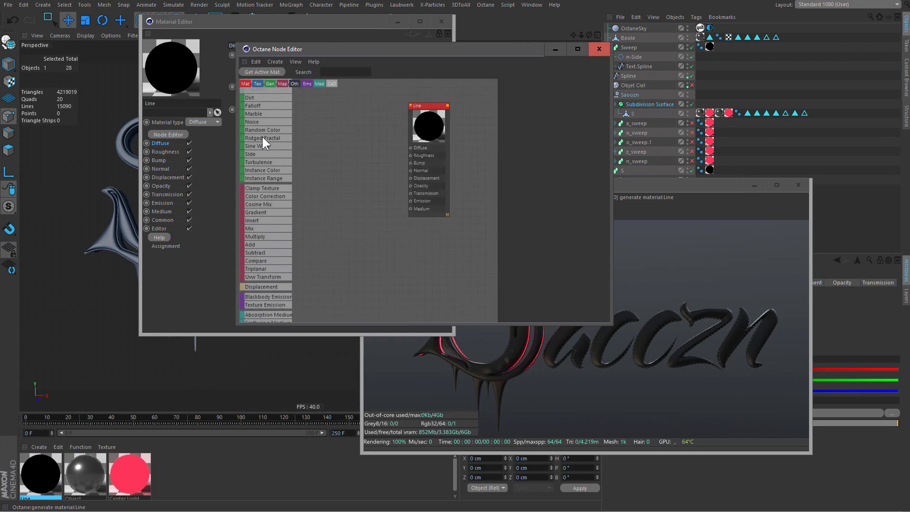
pyautogui.scroll(-2, 256, 256)
pyautogui.moveTo(267, 258); pyautogui.dragTo(388, 198)
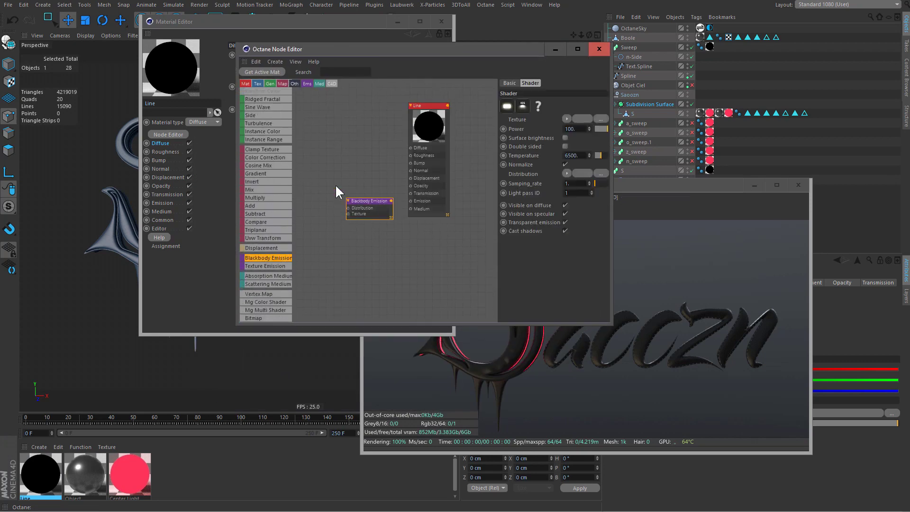
pyautogui.scroll(1, 260, 107)
pyautogui.scroll(1, 259, 113)
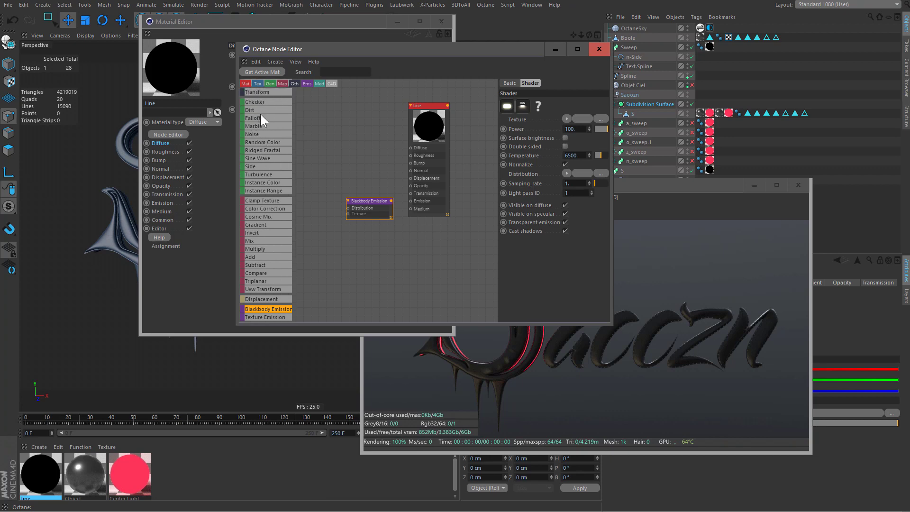
pyautogui.scroll(1, 268, 119)
pyautogui.scroll(2, 274, 120)
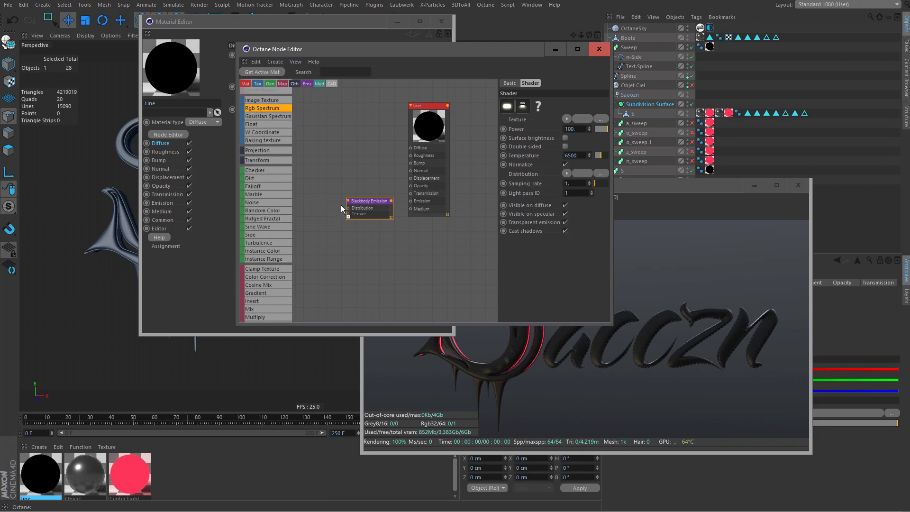
pyautogui.moveTo(348, 214); pyautogui.dragTo(316, 216)
pyautogui.scroll(2, 316, 216)
pyautogui.moveTo(419, 195)
pyautogui.mouseDown()
pyautogui.moveTo(440, 228)
pyautogui.moveTo(445, 196)
pyautogui.mouseUp()
pyautogui.click(325, 218)
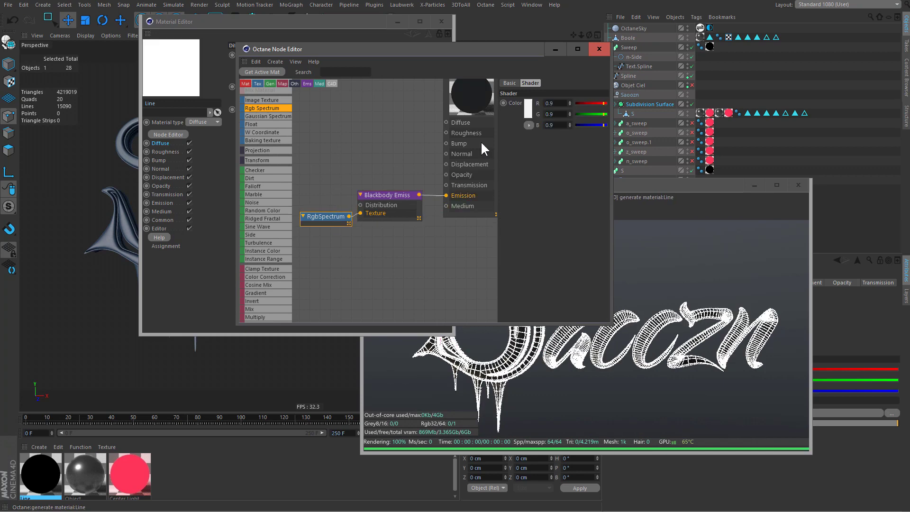
# Set the glow colour to light blue (H213, S59), enable surface brightness, and close both editors.
pyautogui.click(526, 112)
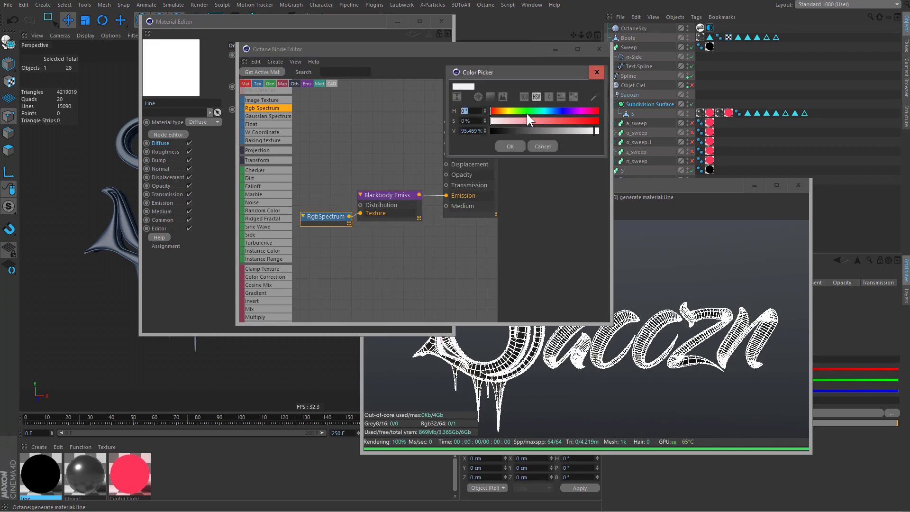
pyautogui.click(553, 120)
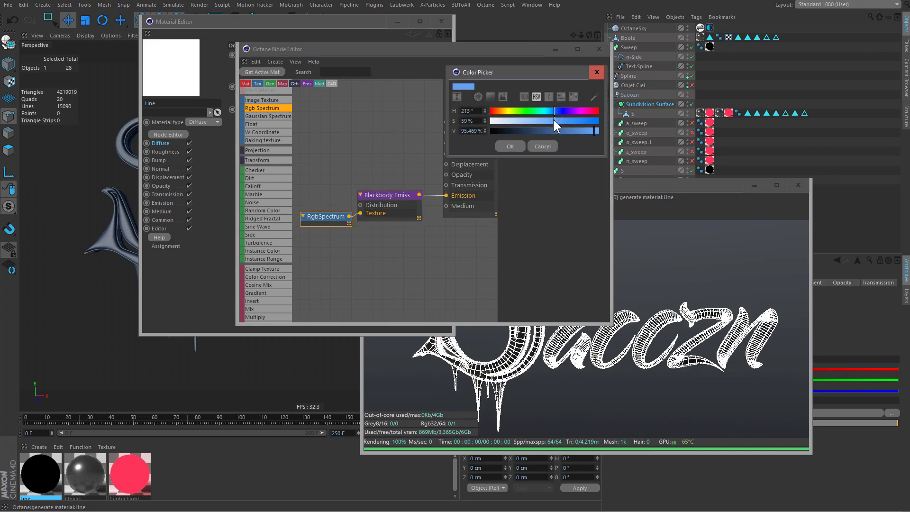
pyautogui.click(511, 146)
pyautogui.click(412, 196)
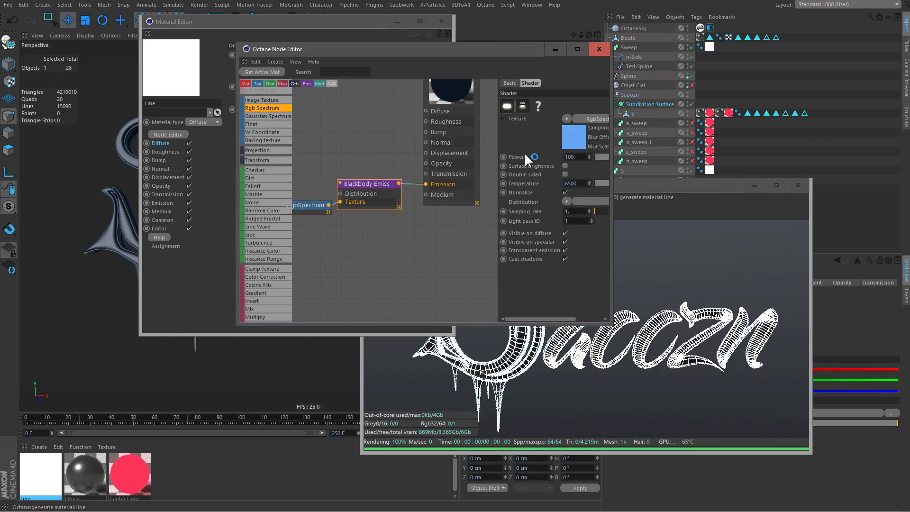
pyautogui.click(565, 165)
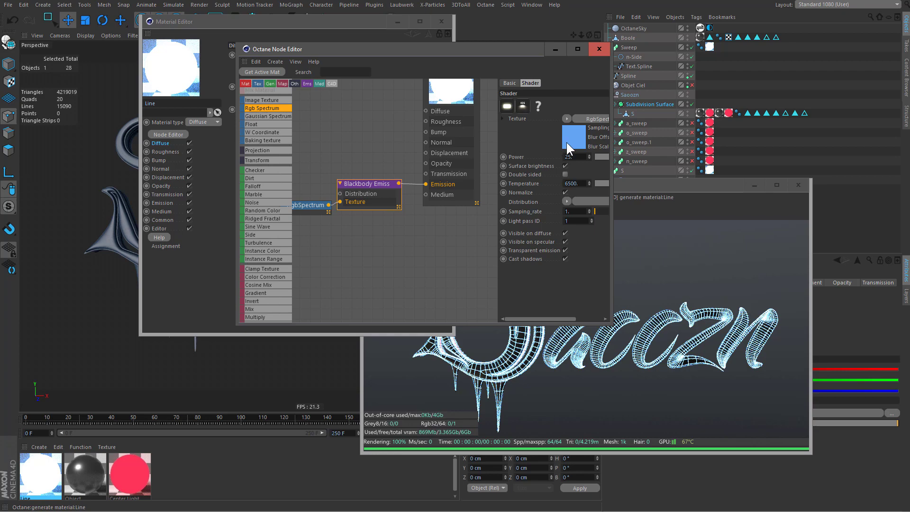
pyautogui.click(599, 49)
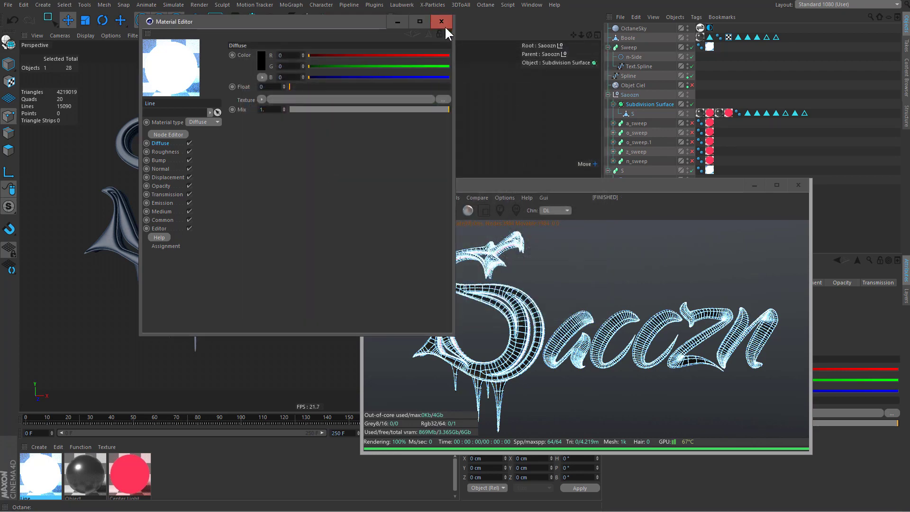
pyautogui.click(445, 25)
# Move the live render window aside and orbit the viewport to an angled view of the lettering.
pyautogui.moveTo(491, 185); pyautogui.dragTo(585, 182)
pyautogui.moveTo(238, 246)
pyautogui.keyDown('alt'); pyautogui.mouseDown()
pyautogui.moveTo(324, 238)
pyautogui.moveTo(310, 235)
pyautogui.mouseUp(); pyautogui.keyUp('alt')
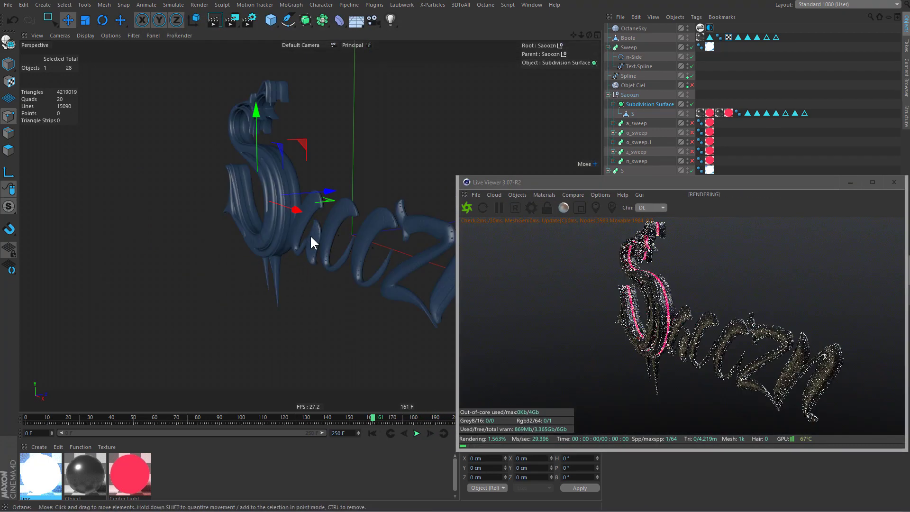
pyautogui.scroll(2, 377, 228)
pyautogui.scroll(2, 296, 233)
pyautogui.scroll(2, 296, 233)
pyautogui.scroll(2, 296, 233)
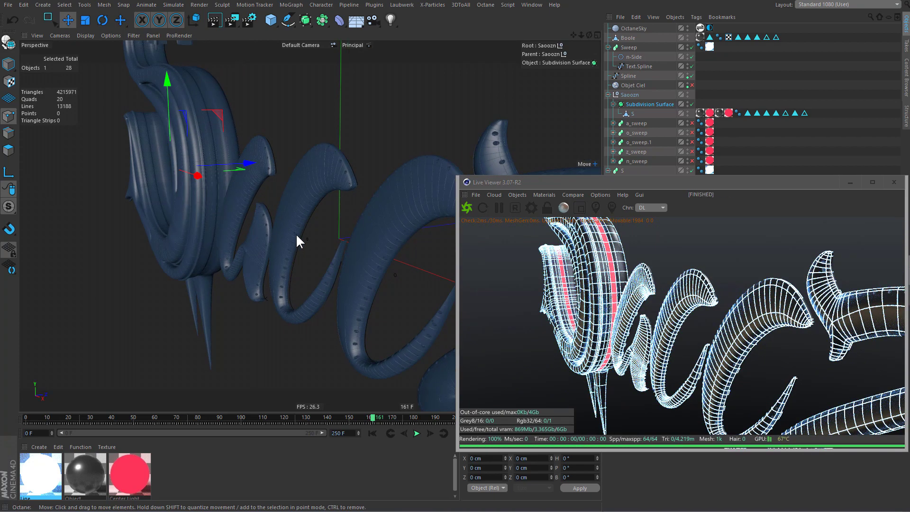
pyautogui.moveTo(351, 243)
pyautogui.keyDown('alt'); pyautogui.mouseDown()
pyautogui.moveTo(408, 229)
pyautogui.moveTo(319, 251)
pyautogui.moveTo(451, 208)
pyautogui.mouseUp(); pyautogui.keyUp('alt')
pyautogui.moveTo(642, 183); pyautogui.dragTo(414, 150)
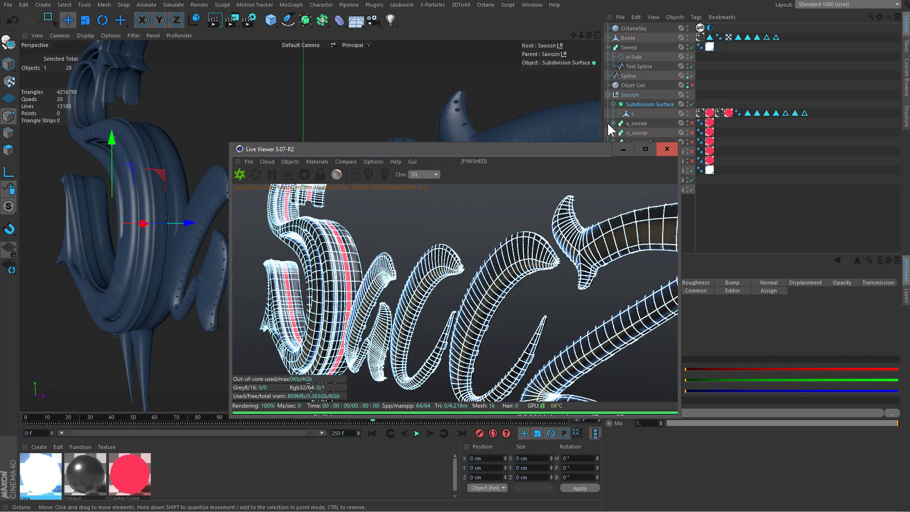
# Drag the Sweep's End Growth down to 51%.
pyautogui.click(627, 106)
pyautogui.moveTo(583, 148); pyautogui.dragTo(425, 135)
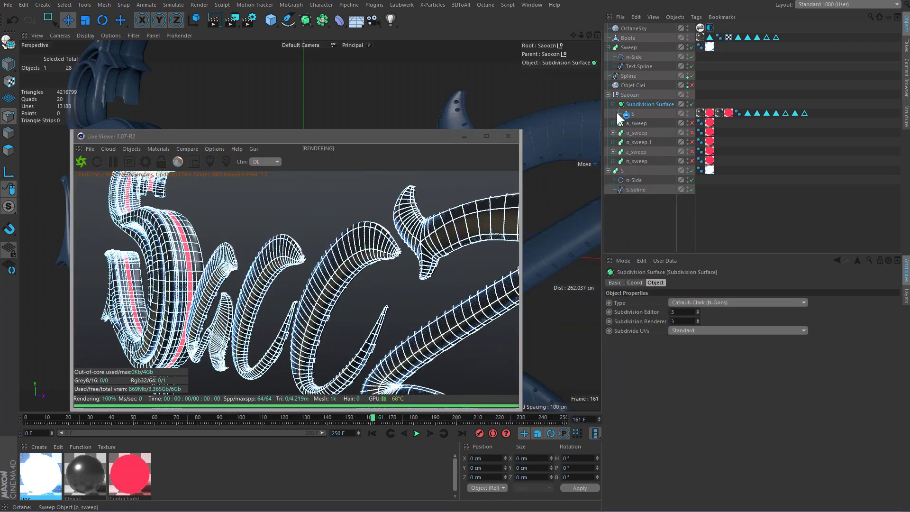
pyautogui.click(629, 47)
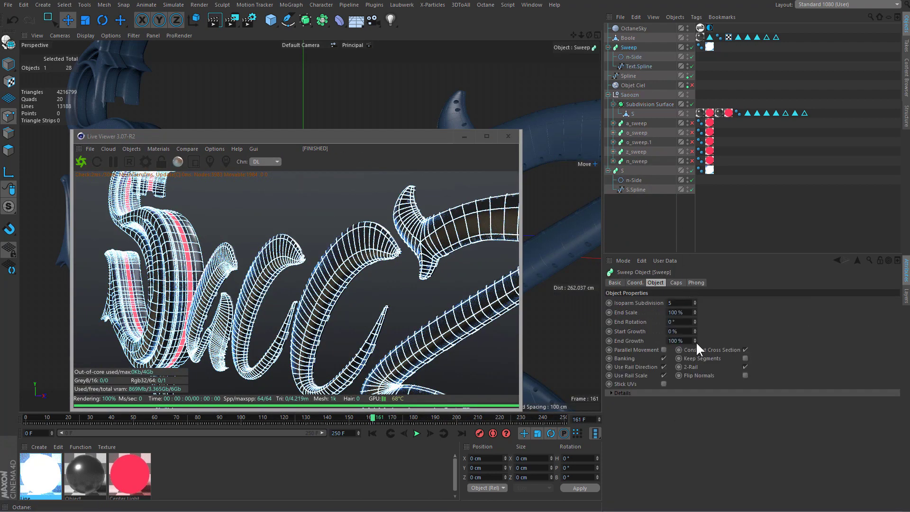
pyautogui.moveTo(694, 340); pyautogui.dragTo(695, 356)
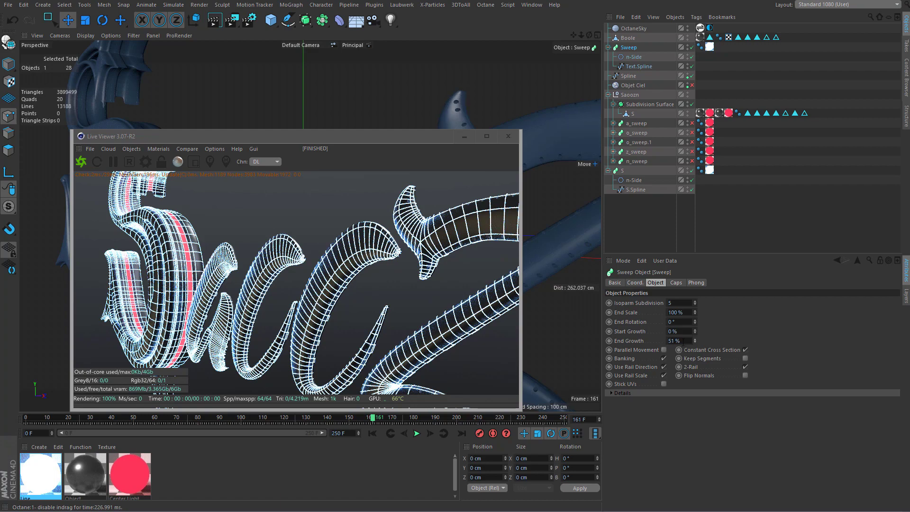
pyautogui.moveTo(205, 136)
pyautogui.mouseDown()
pyautogui.moveTo(100, 136)
pyautogui.moveTo(399, 62)
pyautogui.moveTo(209, 138)
pyautogui.moveTo(194, 192)
pyautogui.mouseUp()
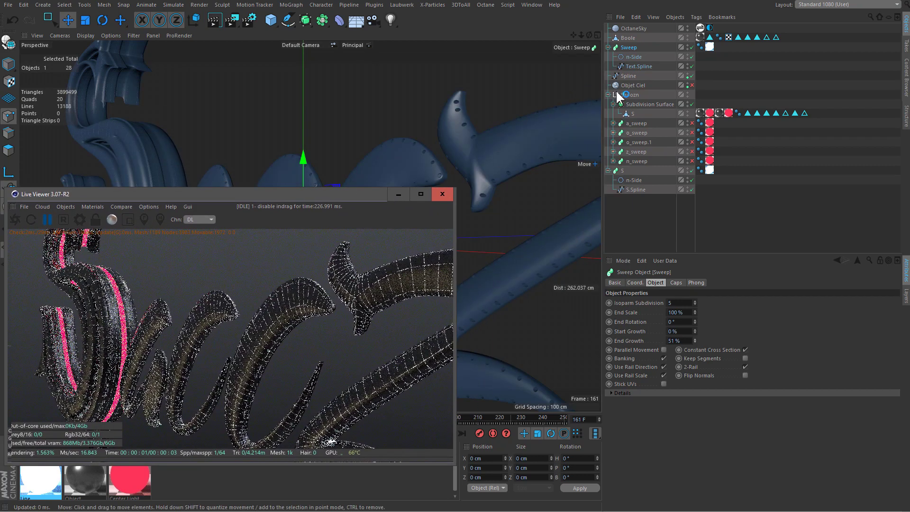
# Give the Sweep and S sweeps a light-blue display colour.
pyautogui.keyDown('ctrl'); pyautogui.click(624, 170); pyautogui.keyUp('ctrl')
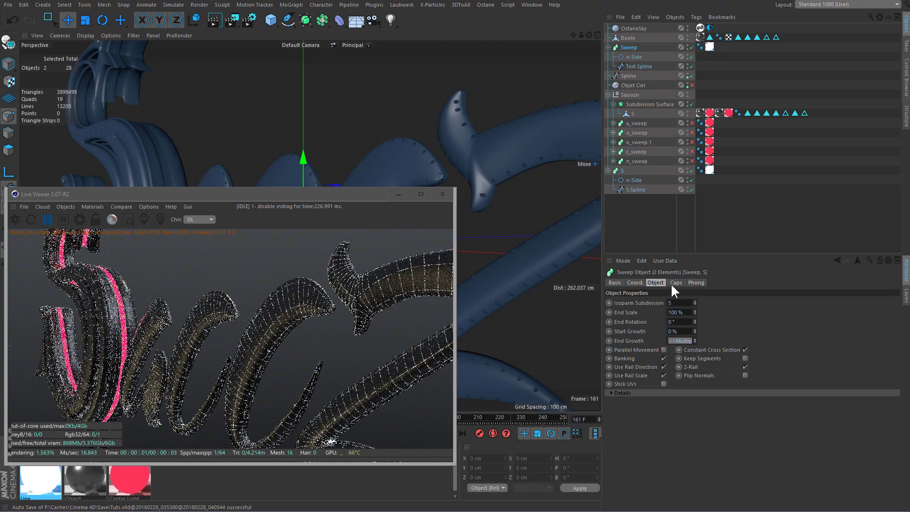
pyautogui.click(611, 283)
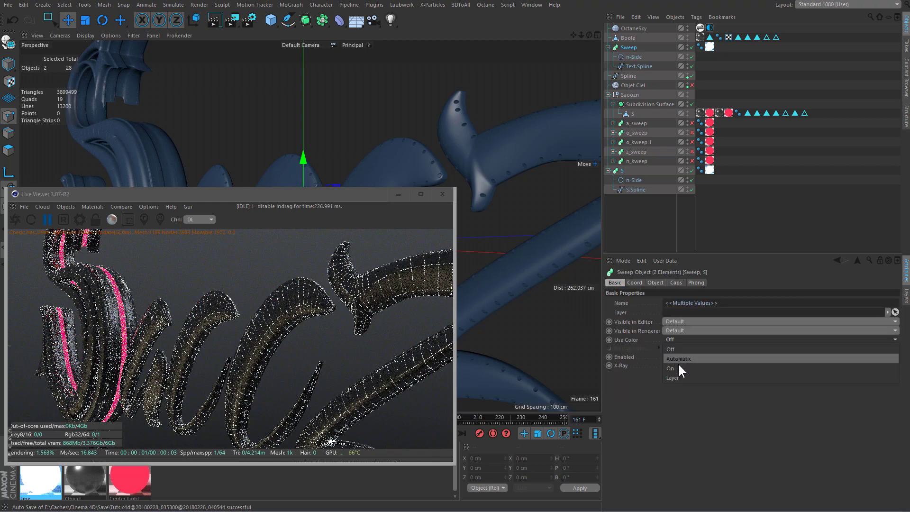
pyautogui.click(669, 348)
pyautogui.moveTo(669, 348); pyautogui.dragTo(692, 349)
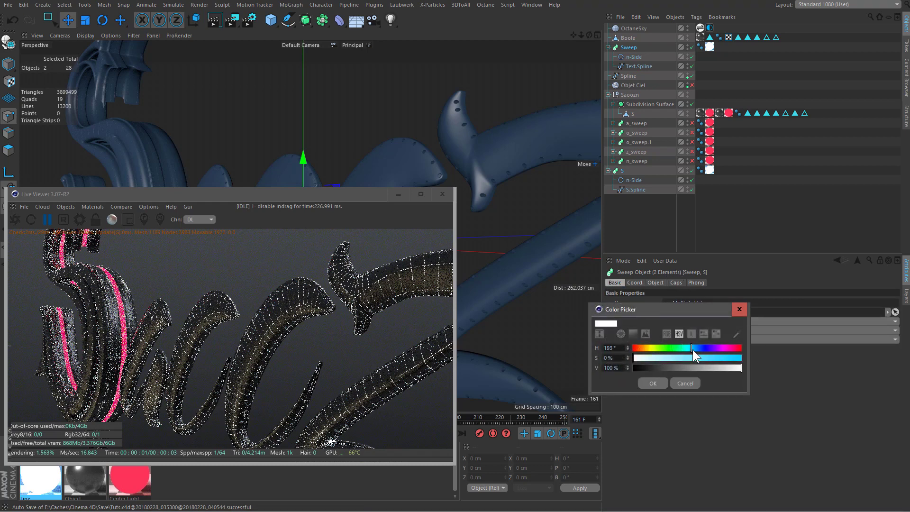
pyautogui.click(692, 358)
pyautogui.click(652, 383)
# Change the project's default object colour in Project Settings.
pyautogui.keyDown('alt'); pyautogui.moveTo(549, 164); pyautogui.dragTo(504, 175); pyautogui.keyUp('alt')
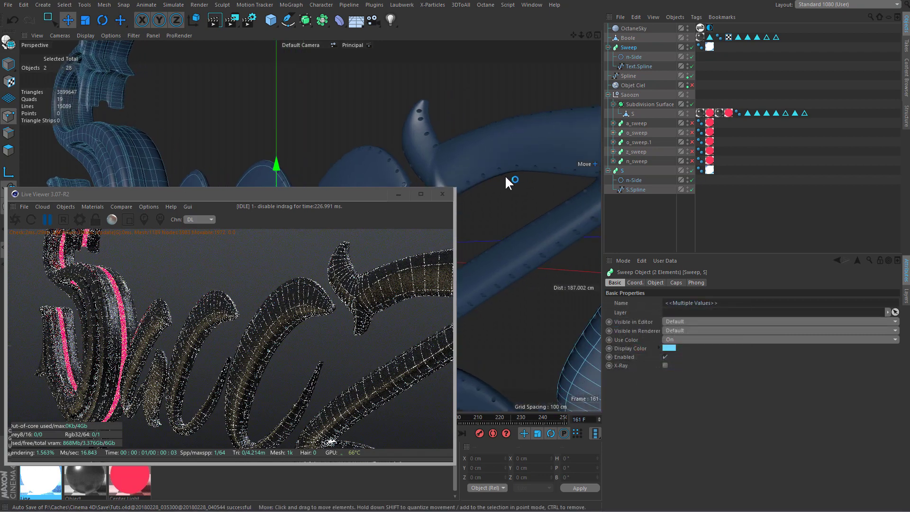
pyautogui.moveTo(337, 198); pyautogui.dragTo(141, 192)
pyautogui.keyDown('alt'); pyautogui.moveTo(309, 261); pyautogui.dragTo(558, 289); pyautogui.keyUp('alt')
pyautogui.hotkey('ctrl', 'd')
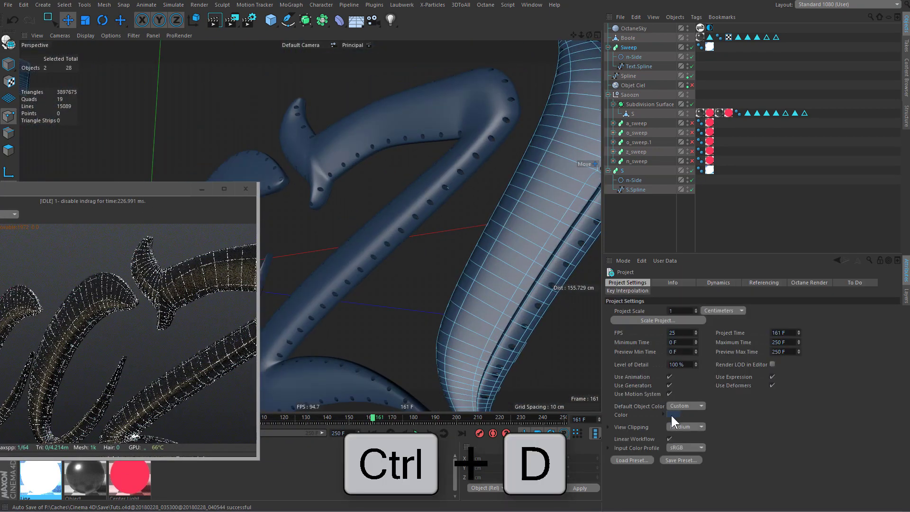
pyautogui.click(670, 414)
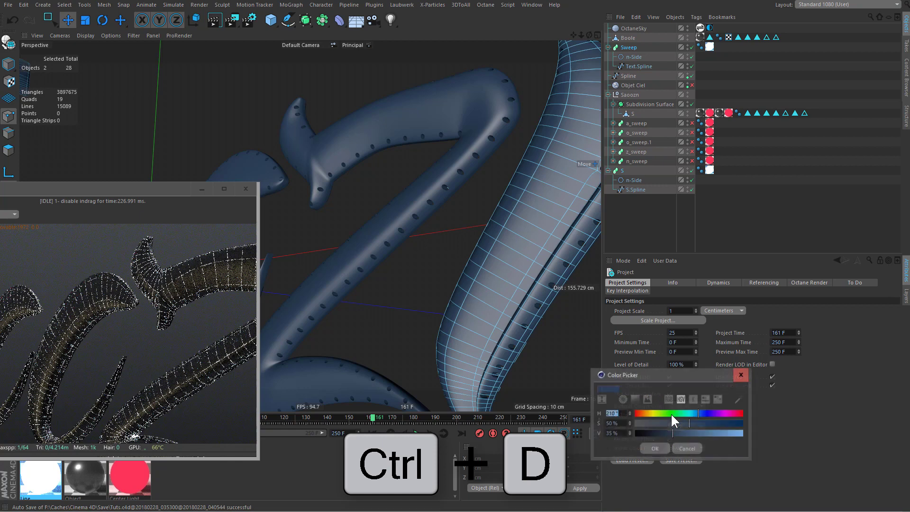
pyautogui.click(686, 447)
# Turn on a near-black display colour for the Subdivision Surface and Boole lettering.
pyautogui.click(633, 104)
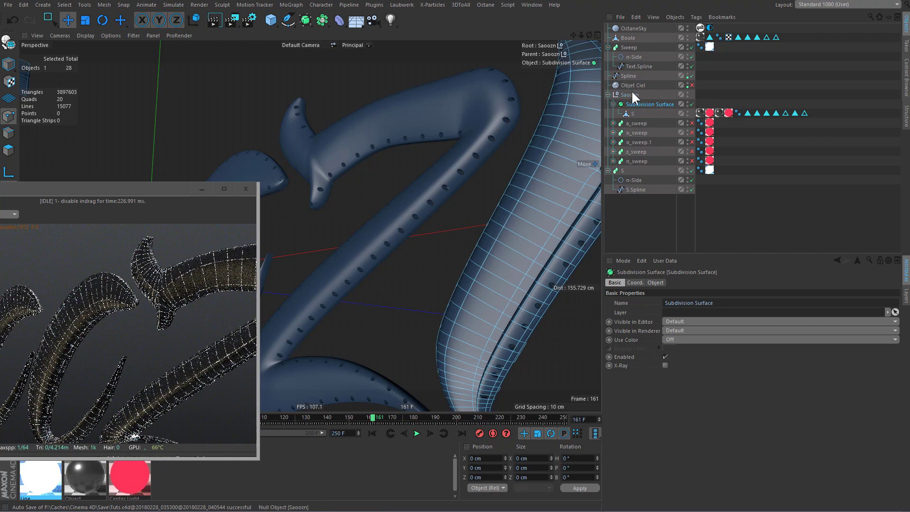
pyautogui.keyDown('ctrl'); pyautogui.click(628, 38); pyautogui.keyUp('ctrl')
pyautogui.click(670, 339)
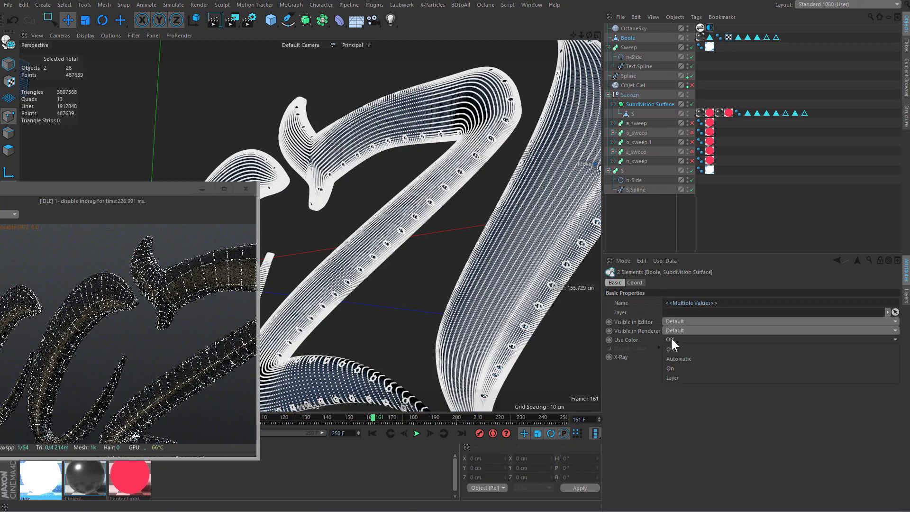
pyautogui.click(673, 367)
pyautogui.click(669, 348)
pyautogui.moveTo(672, 364); pyautogui.dragTo(642, 365)
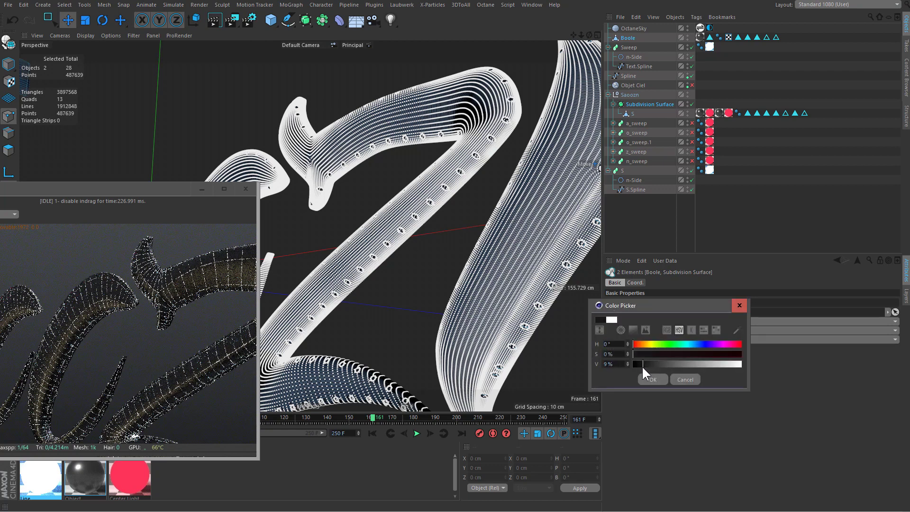
pyautogui.click(651, 378)
pyautogui.click(690, 217)
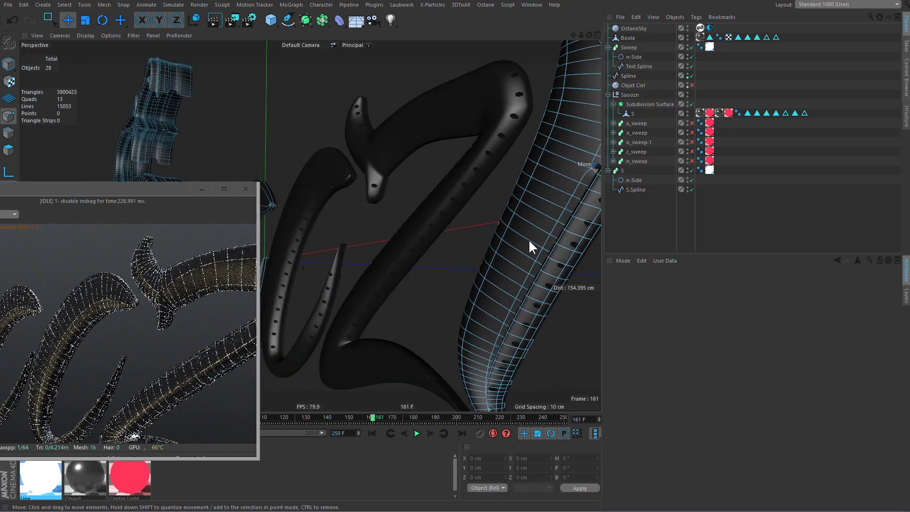
pyautogui.moveTo(528, 239)
pyautogui.keyDown('alt'); pyautogui.mouseDown()
pyautogui.moveTo(494, 243)
pyautogui.moveTo(559, 228)
pyautogui.moveTo(457, 241)
pyautogui.moveTo(340, 218)
pyautogui.moveTo(233, 216)
pyautogui.moveTo(382, 229)
pyautogui.moveTo(326, 217)
pyautogui.mouseUp(); pyautogui.keyUp('alt')
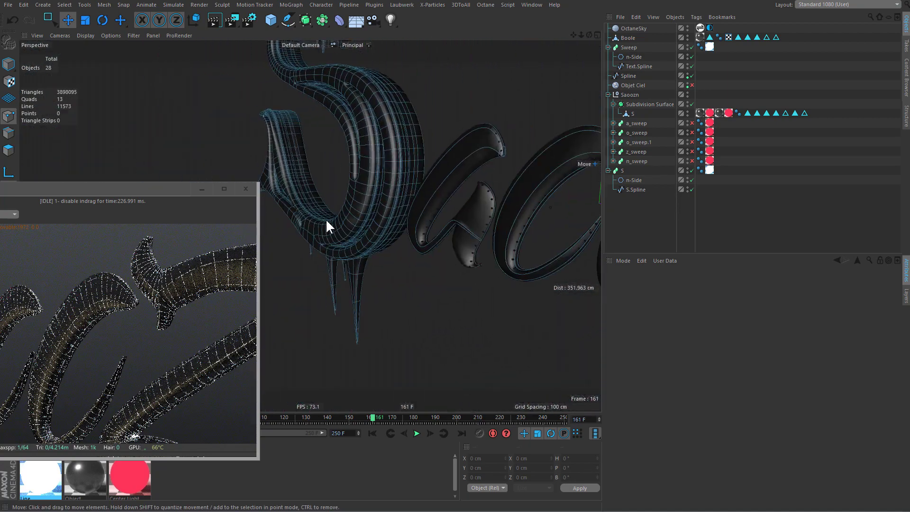
pyautogui.moveTo(434, 210)
pyautogui.keyDown('alt'); pyautogui.mouseDown()
pyautogui.moveTo(476, 209)
pyautogui.moveTo(553, 137)
pyautogui.mouseUp(); pyautogui.keyUp('alt')
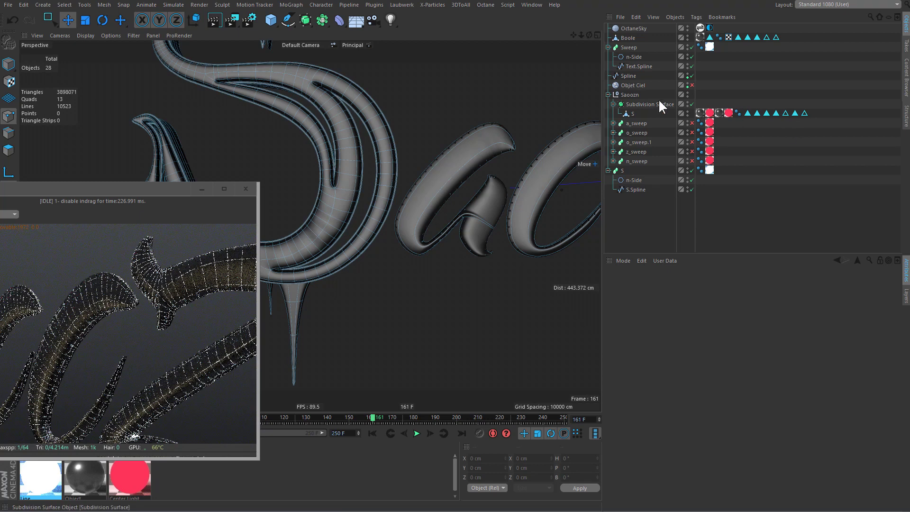
pyautogui.keyDown('alt'); pyautogui.moveTo(445, 162); pyautogui.dragTo(587, 128); pyautogui.keyUp('alt')
# Set the Sweep's End Growth so the tube covers about 84% of its letter path.
pyautogui.click(628, 47)
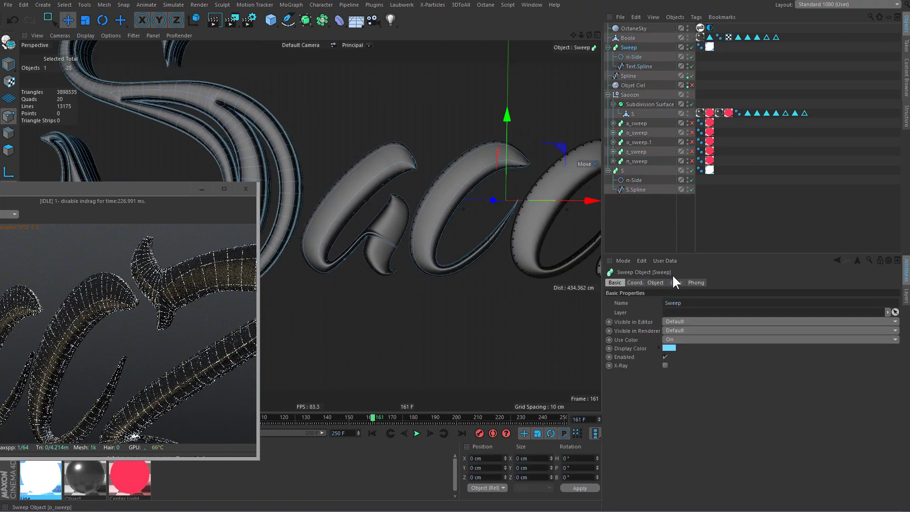
pyautogui.click(655, 282)
pyautogui.moveTo(540, 255)
pyautogui.keyDown('alt'); pyautogui.mouseDown()
pyautogui.moveTo(465, 176)
pyautogui.moveTo(397, 204)
pyautogui.moveTo(557, 218)
pyautogui.mouseUp(); pyautogui.keyUp('alt')
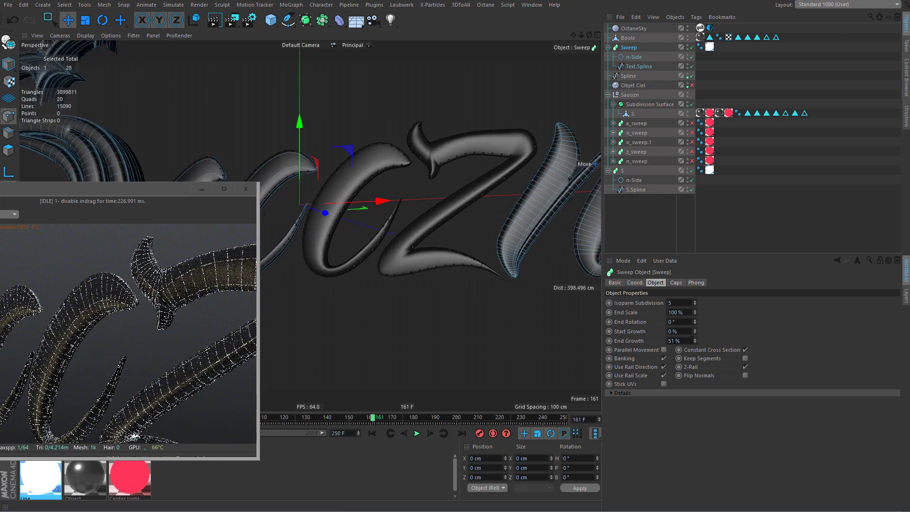
pyautogui.moveTo(695, 340); pyautogui.dragTo(694, 303)
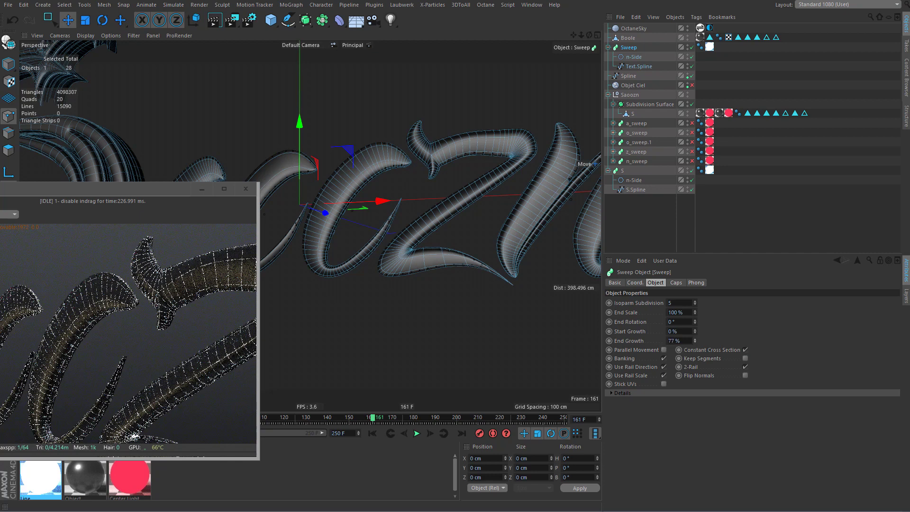
pyautogui.moveTo(694, 341)
pyautogui.mouseDown()
pyautogui.moveTo(695, 352)
pyautogui.moveTo(694, 330)
pyautogui.mouseUp()
# Switch to djv_view and scrub through the rendered neon Saoozn test frames.
pyautogui.hotkey('alt', 'Tab')
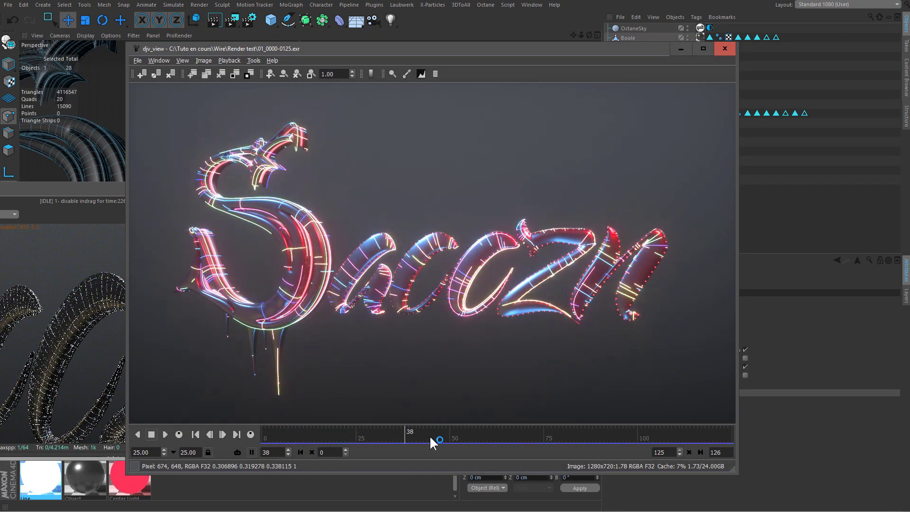
pyautogui.moveTo(363, 439); pyautogui.dragTo(435, 448)
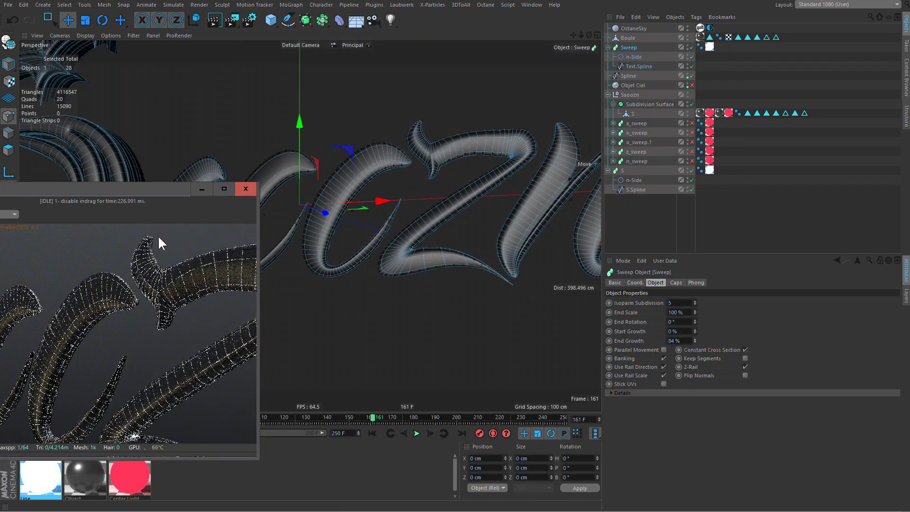
# Select both Text.Spline and S.Spline and apply Explode Segments from the viewport menu.
pyautogui.click(633, 67)
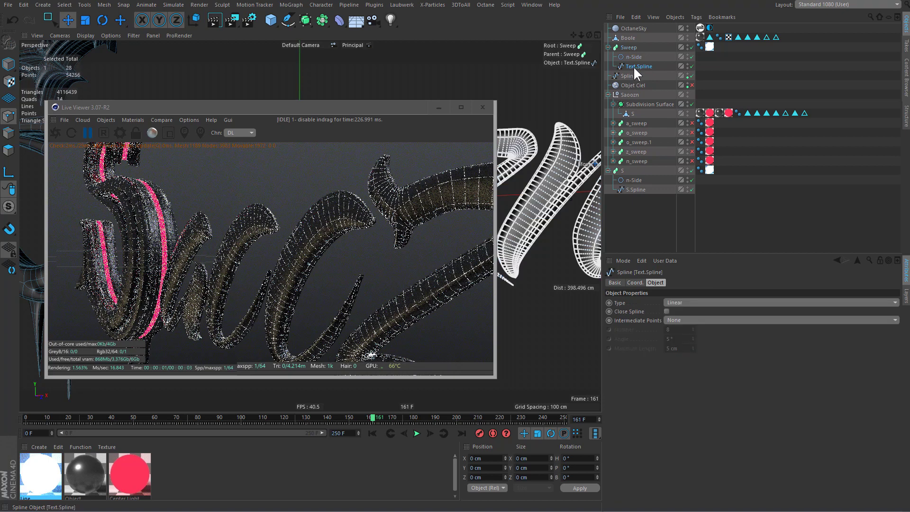
pyautogui.moveTo(387, 109); pyautogui.dragTo(331, 63)
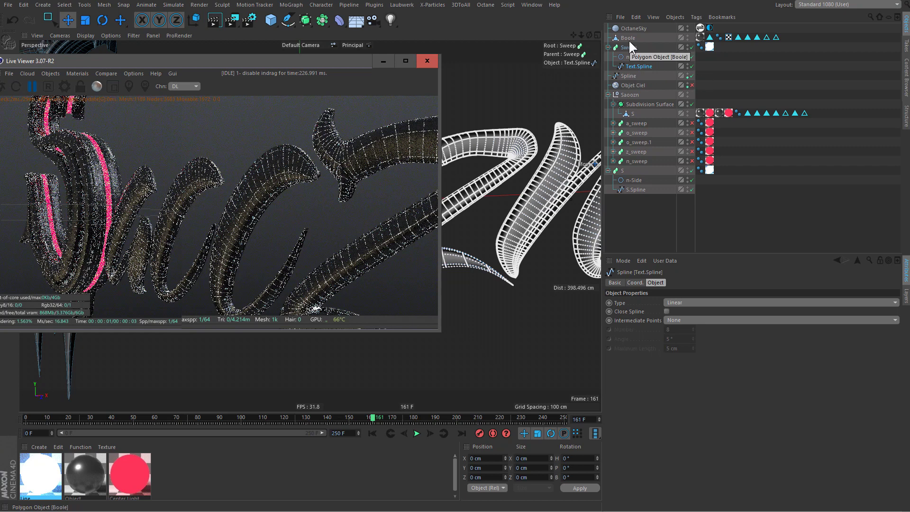
pyautogui.keyDown('ctrl'); pyautogui.click(633, 190); pyautogui.keyUp('ctrl')
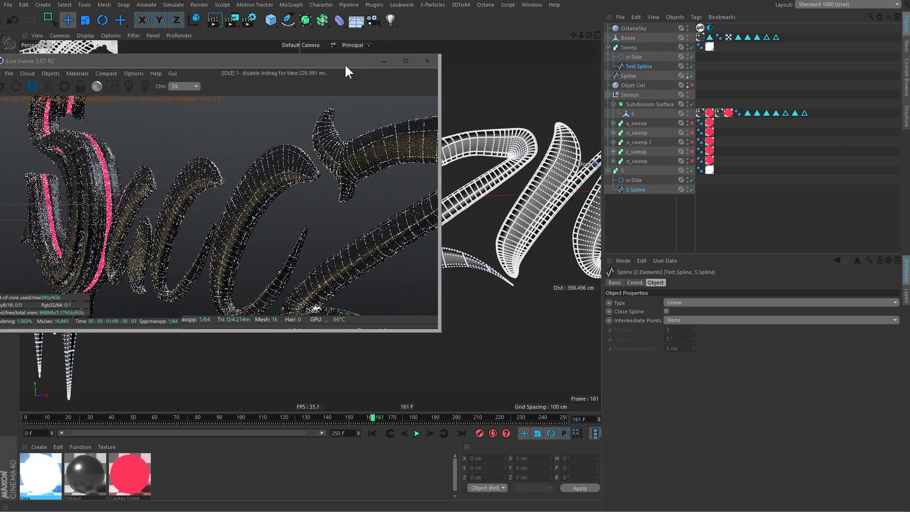
pyautogui.moveTo(345, 62); pyautogui.dragTo(463, 252)
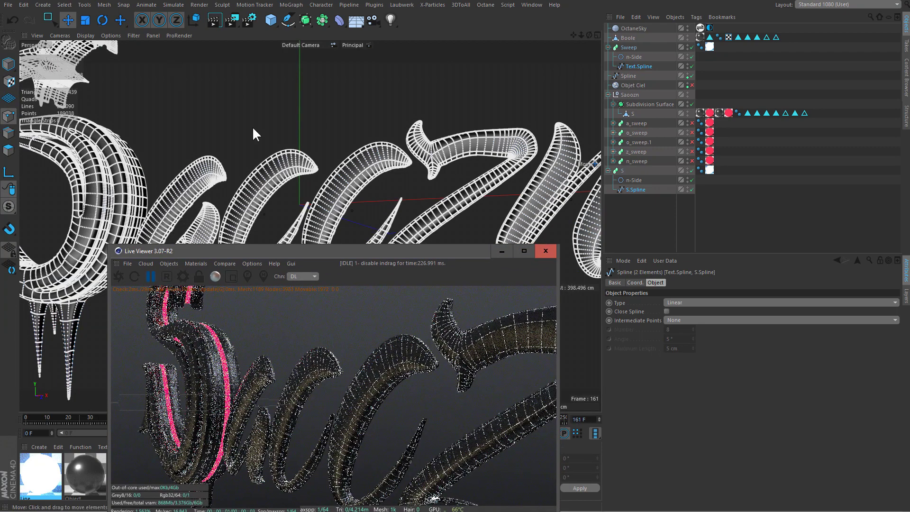
pyautogui.rightClick(463, 85)
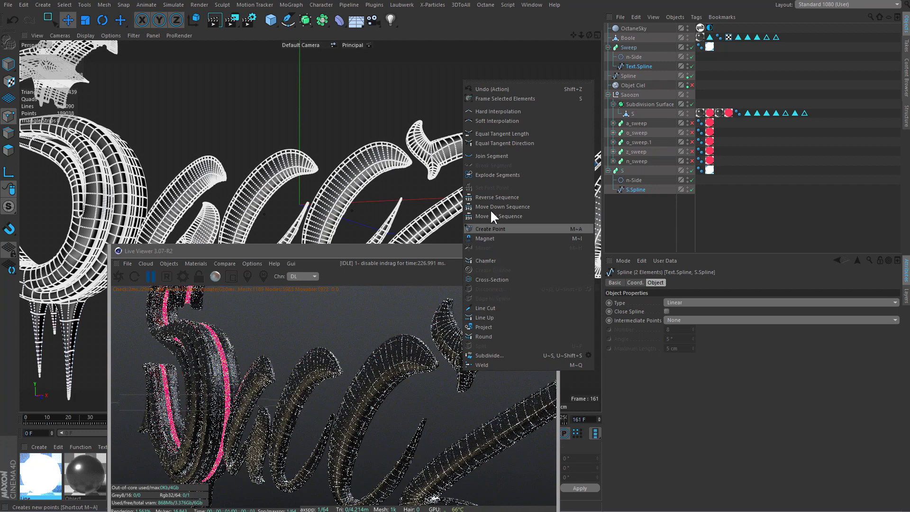
pyautogui.click(490, 175)
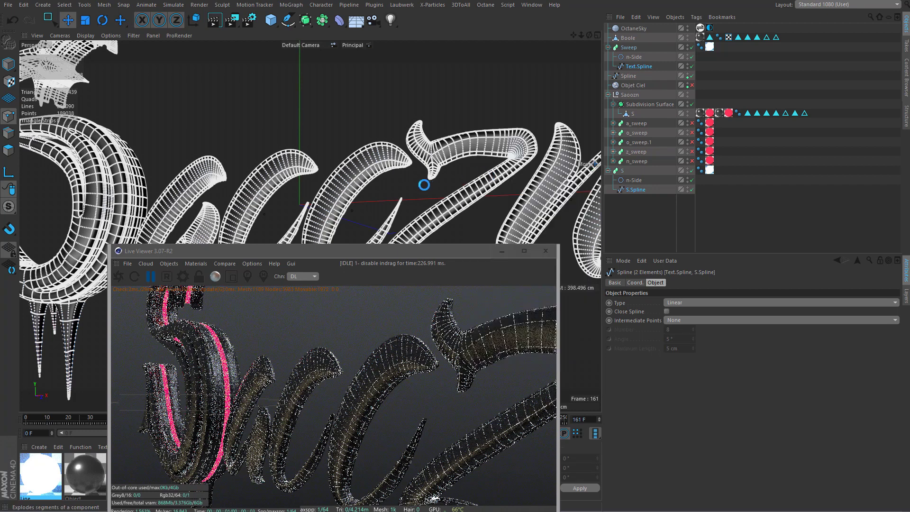
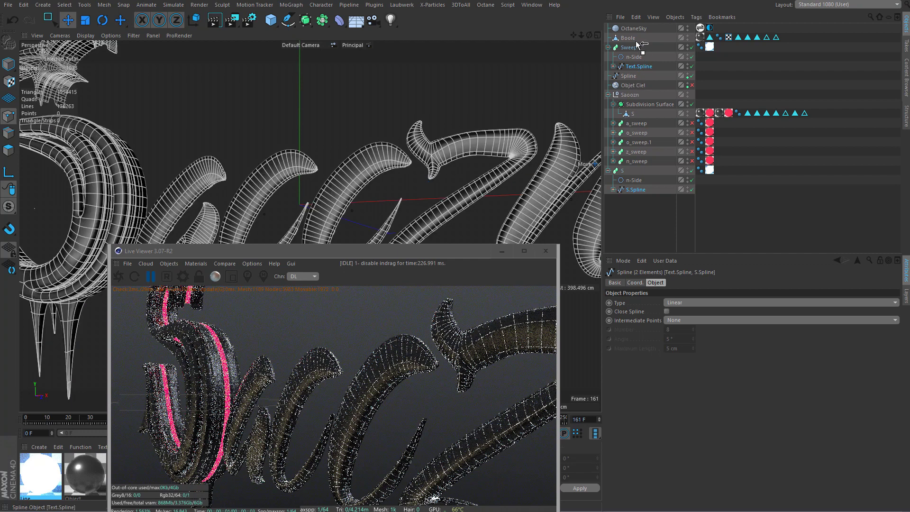
# Move Text.Spline and S.Spline up and transfer the Sweep's Line texture tag onto S.Spline.
pyautogui.moveTo(637, 44); pyautogui.dragTo(637, 45)
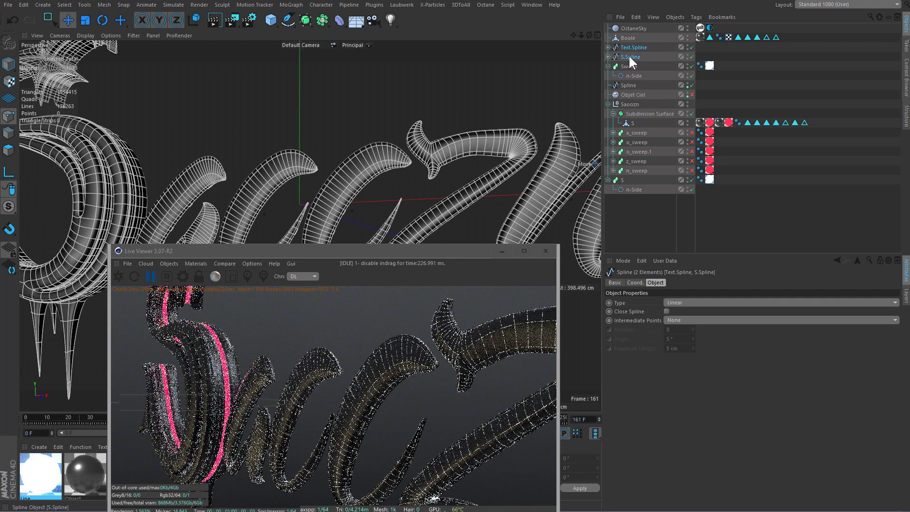
pyautogui.click(630, 66)
pyautogui.keyDown('ctrl'); pyautogui.click(620, 180); pyautogui.keyUp('ctrl')
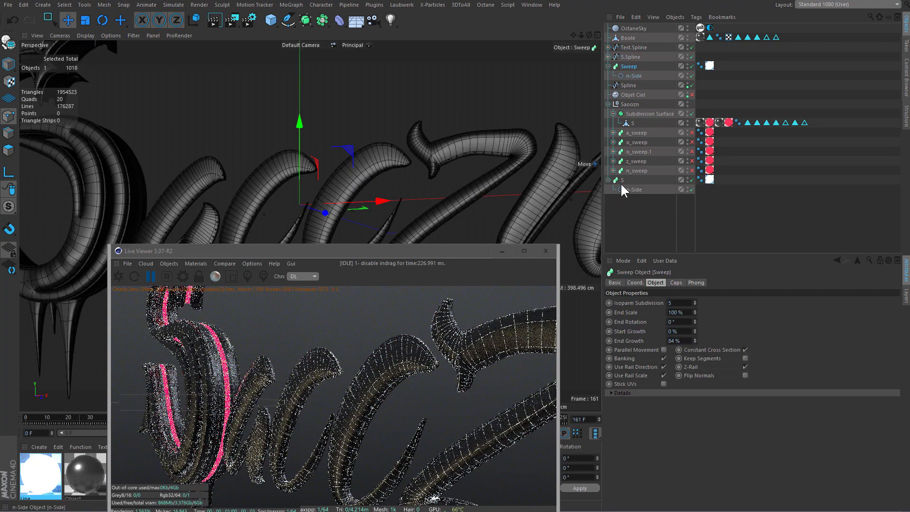
pyautogui.moveTo(710, 64); pyautogui.dragTo(710, 60)
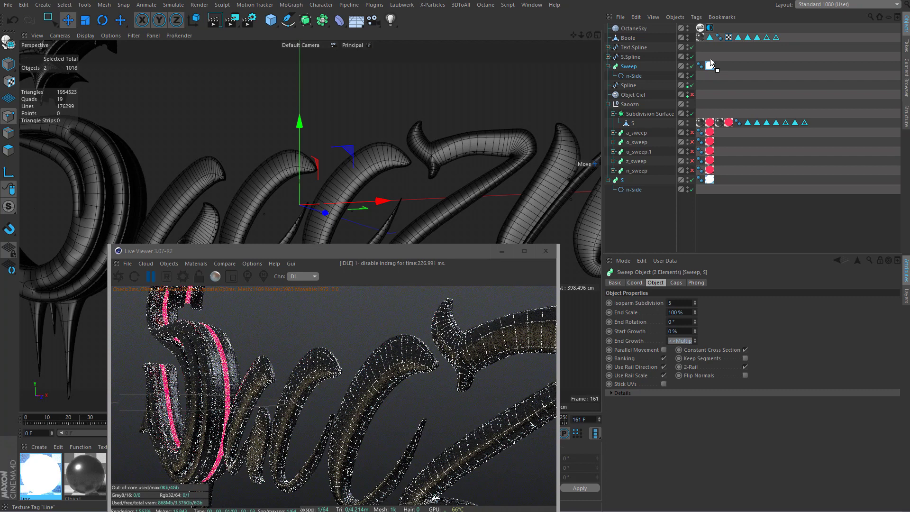
pyautogui.moveTo(705, 55); pyautogui.dragTo(701, 56)
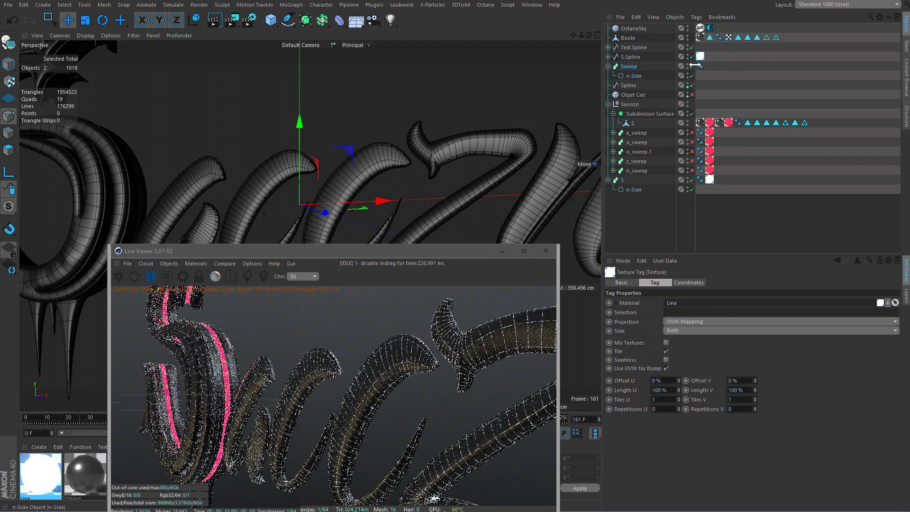
# Delete the old Sweep and S sweep objects along with their profiles.
pyautogui.click(657, 68)
pyautogui.press('Delete')
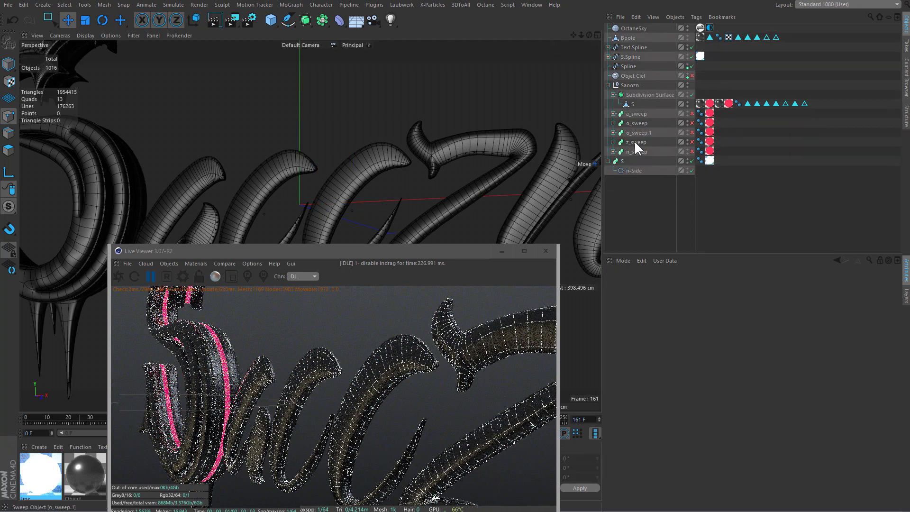
pyautogui.click(624, 160)
pyautogui.press('Delete')
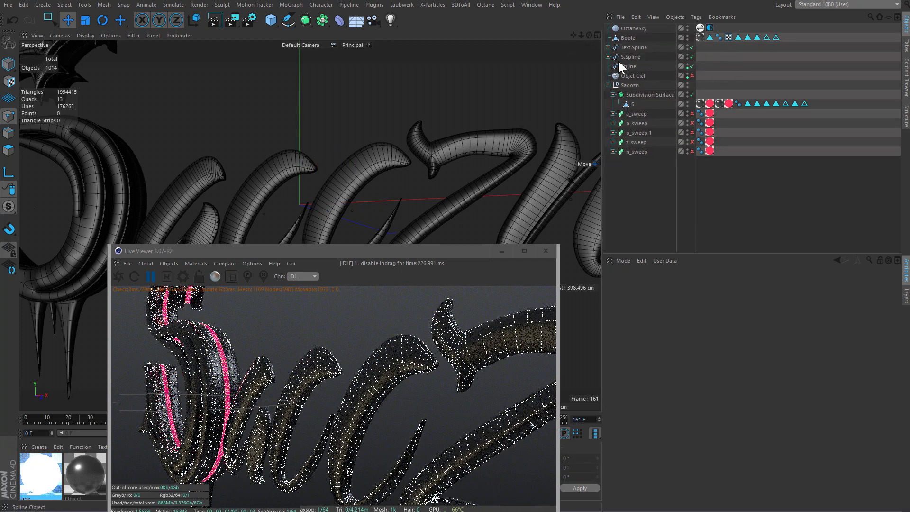
pyautogui.click(608, 55)
pyautogui.scroll(-10, 746, 99)
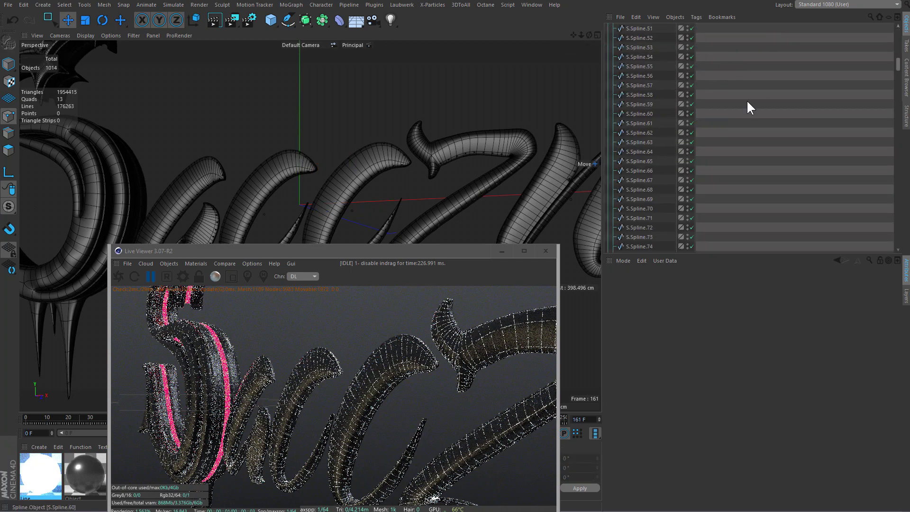
pyautogui.moveTo(897, 70); pyautogui.dragTo(895, 131)
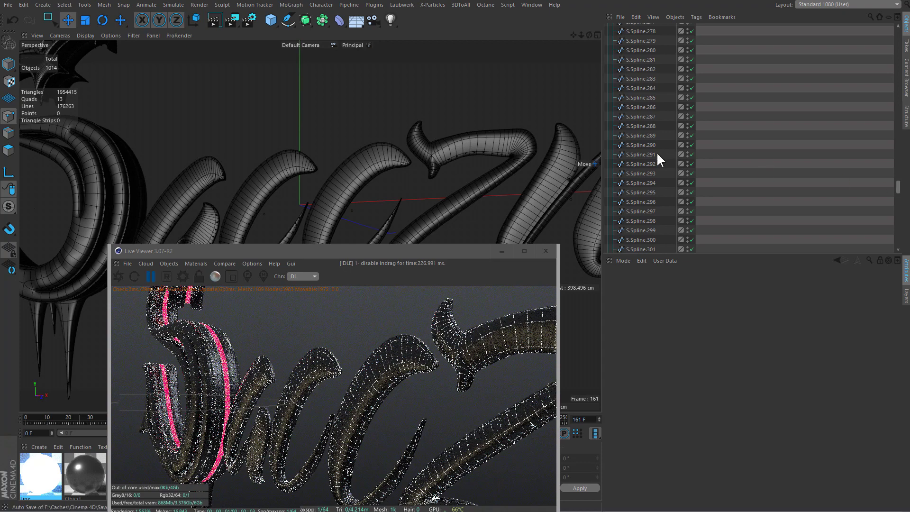
pyautogui.click(655, 155)
pyautogui.keyDown('alt'); pyautogui.moveTo(399, 145); pyautogui.dragTo(437, 173); pyautogui.keyUp('alt')
pyautogui.moveTo(377, 264); pyautogui.dragTo(210, 223)
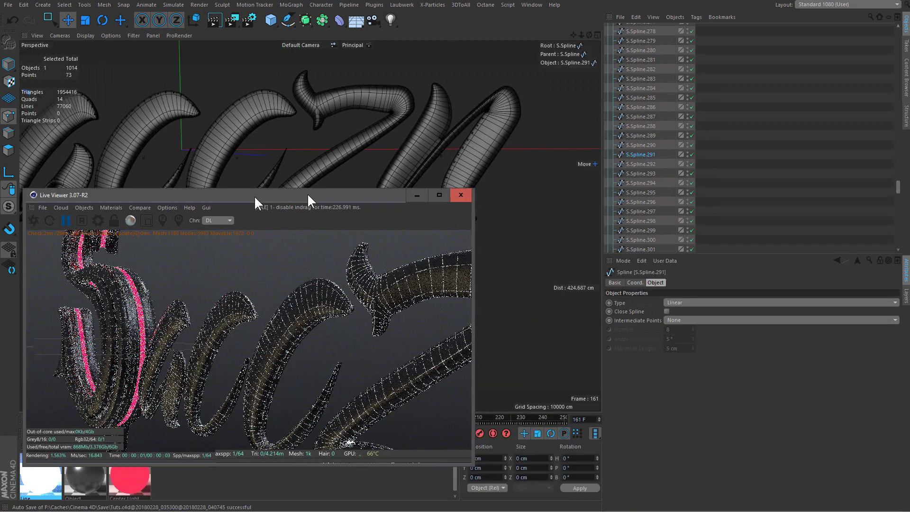
pyautogui.keyDown('alt'); pyautogui.moveTo(543, 140); pyautogui.dragTo(355, 163); pyautogui.keyUp('alt')
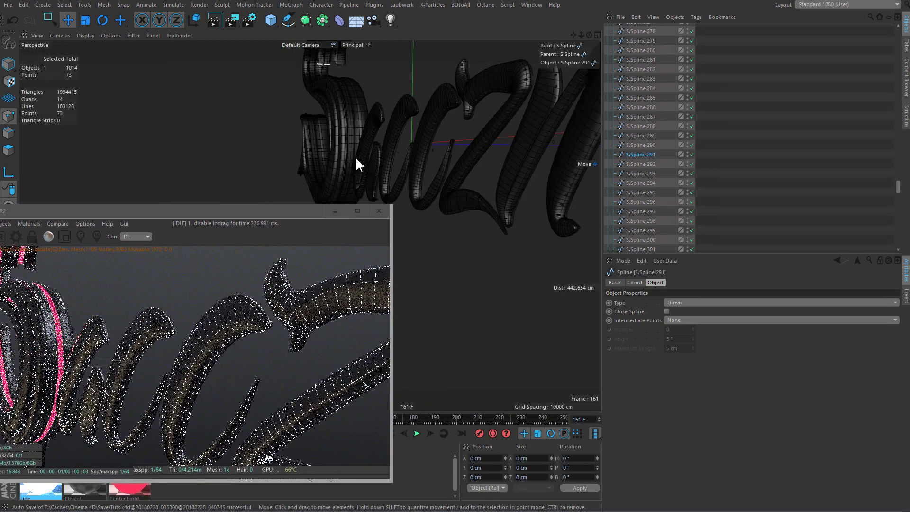
pyautogui.click(637, 173)
pyautogui.scroll(-5, 664, 178)
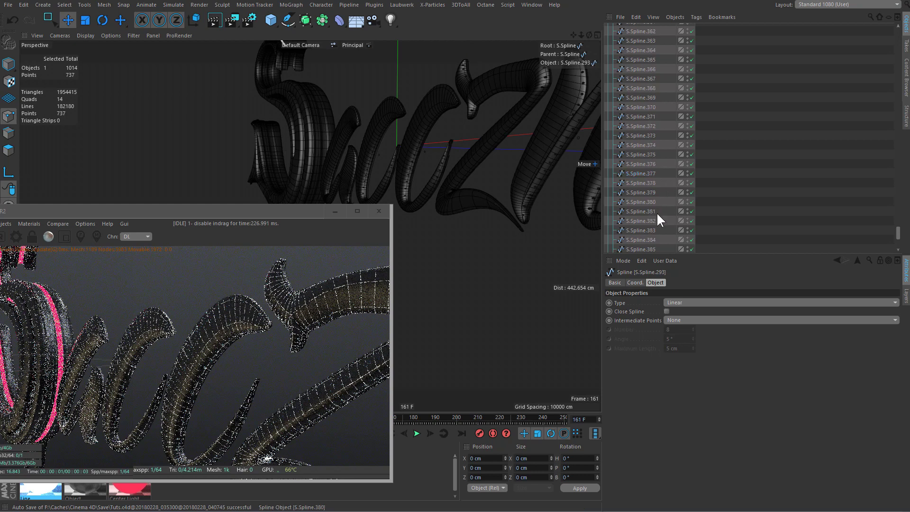
pyautogui.scroll(-3, 658, 214)
pyautogui.click(648, 161)
pyautogui.moveTo(898, 240); pyautogui.dragTo(897, 28)
pyautogui.click(607, 47)
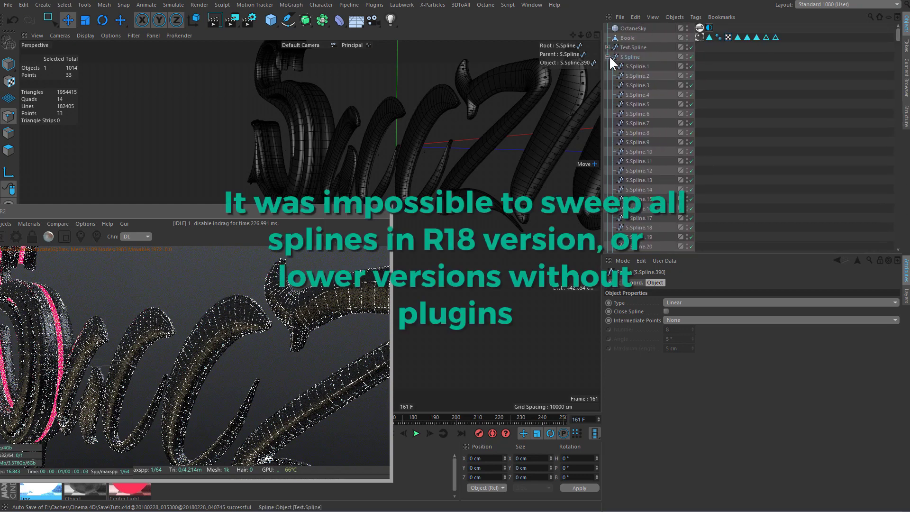
pyautogui.click(607, 56)
pyautogui.click(305, 20)
pyautogui.click(373, 74)
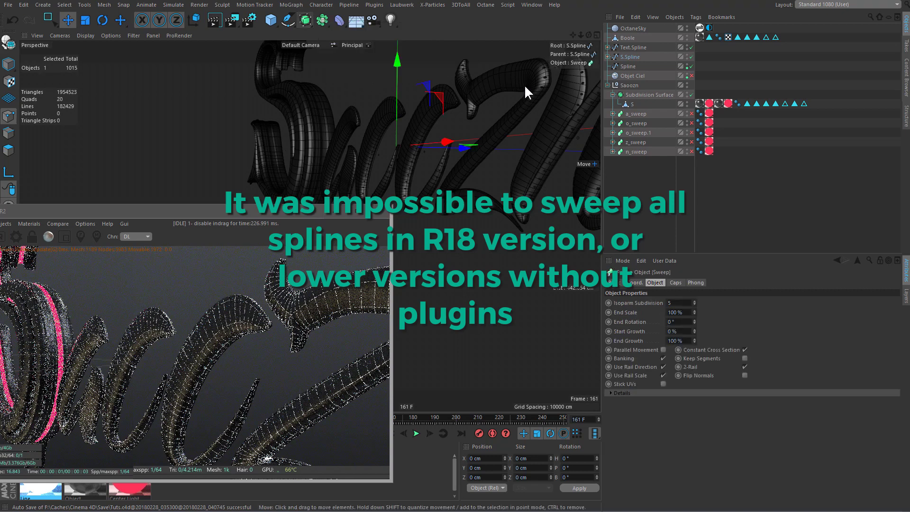
pyautogui.click(607, 57)
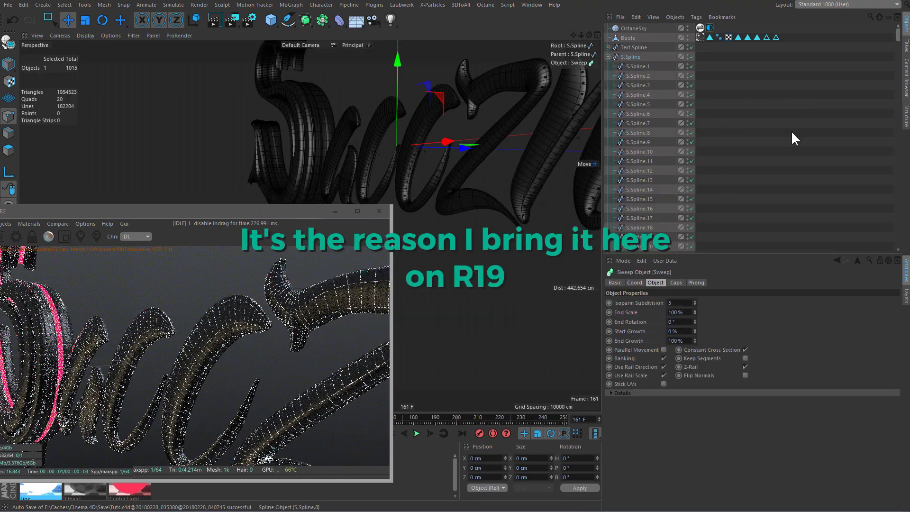
pyautogui.scroll(-6, 718, 140)
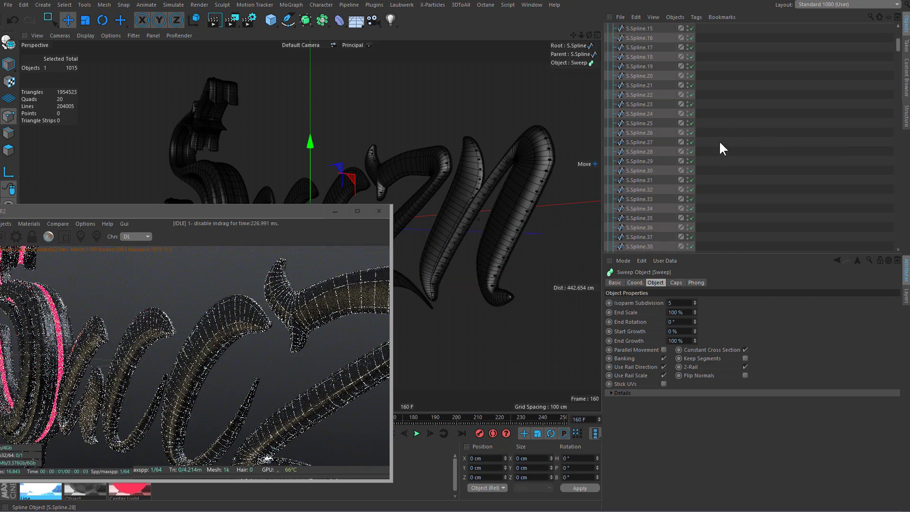
pyautogui.scroll(-10, 720, 143)
pyautogui.moveTo(895, 193); pyautogui.dragTo(889, 239)
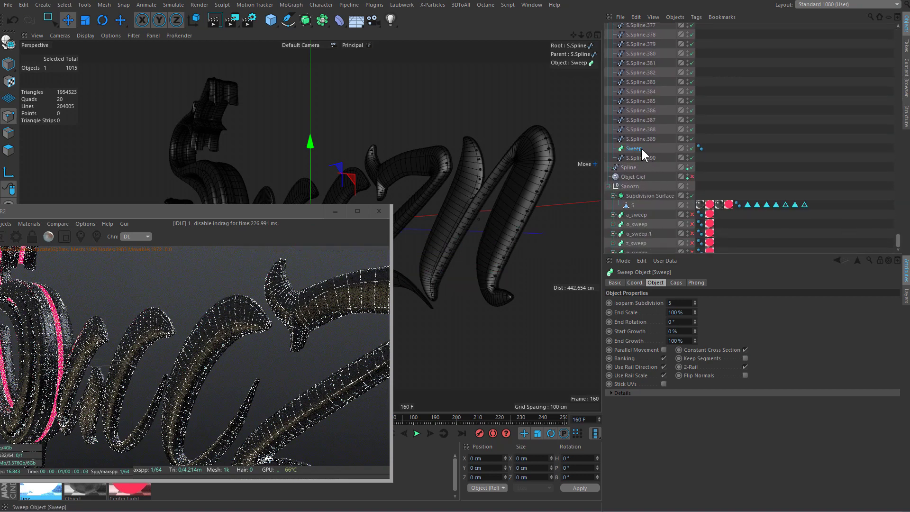
pyautogui.press('Delete')
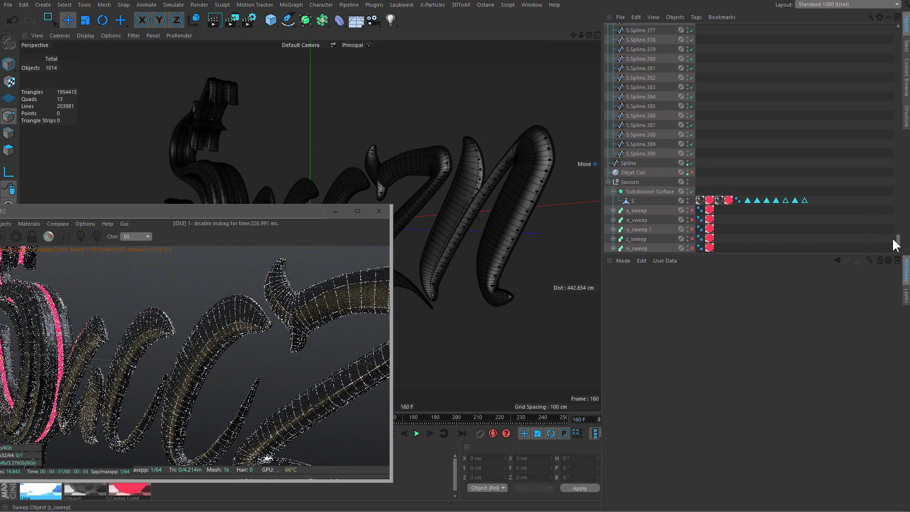
pyautogui.moveTo(896, 239); pyautogui.dragTo(895, 31)
# Wrap each of S.Spline's 390 child splines in its own Sweep.
pyautogui.middleClick(630, 56)
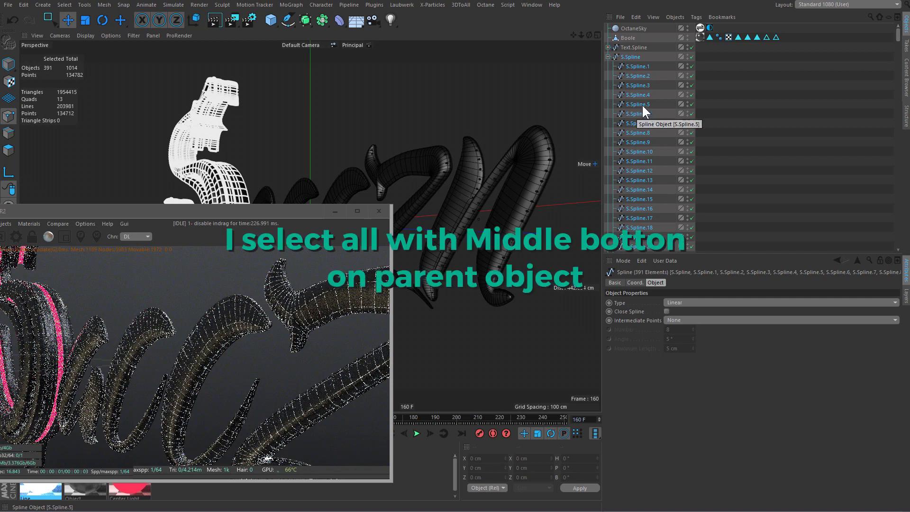
pyautogui.keyDown('ctrl'); pyautogui.click(632, 56); pyautogui.keyUp('ctrl')
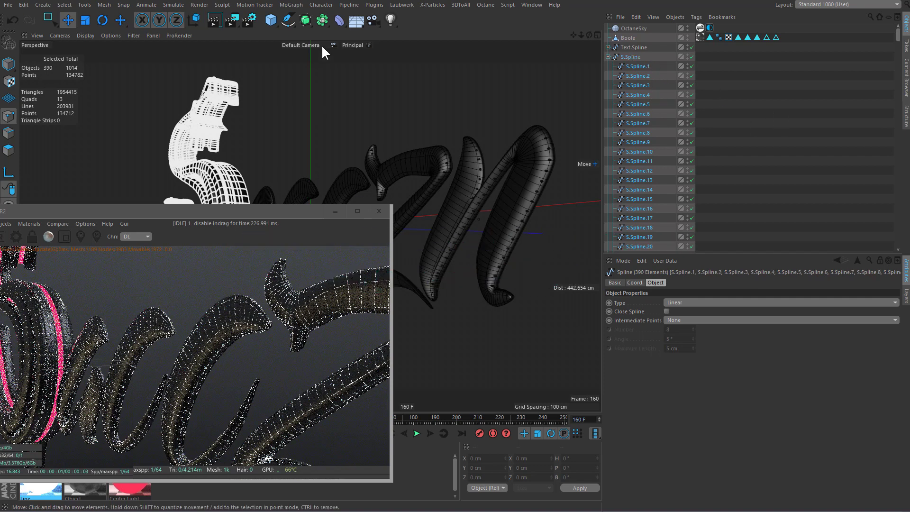
pyautogui.click(306, 21)
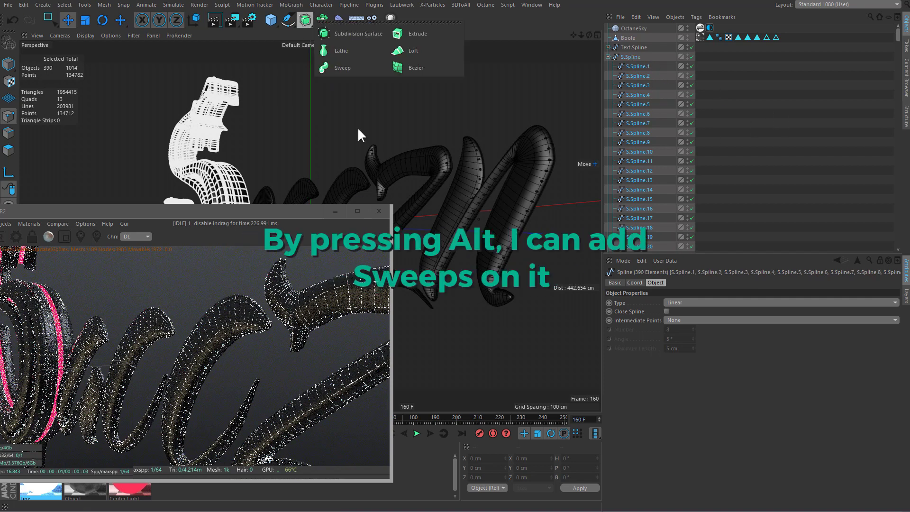
pyautogui.keyDown('alt'); pyautogui.click(352, 66); pyautogui.keyUp('alt')
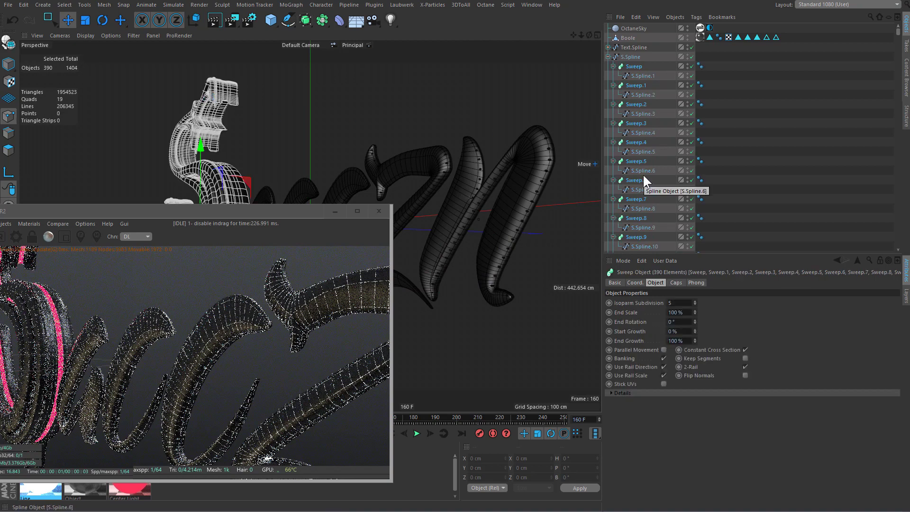
# Add a 6-sided n-Side profile to every new Sweep.
pyautogui.click(306, 21)
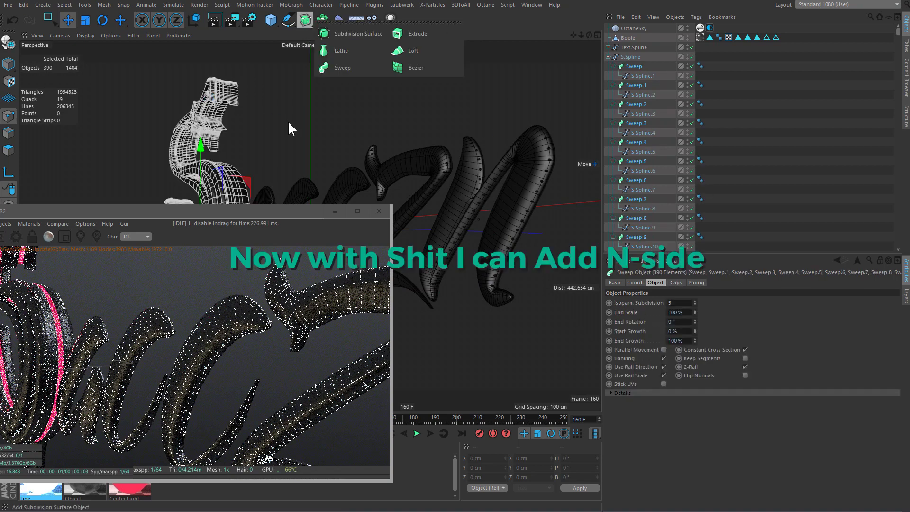
pyautogui.click(288, 20)
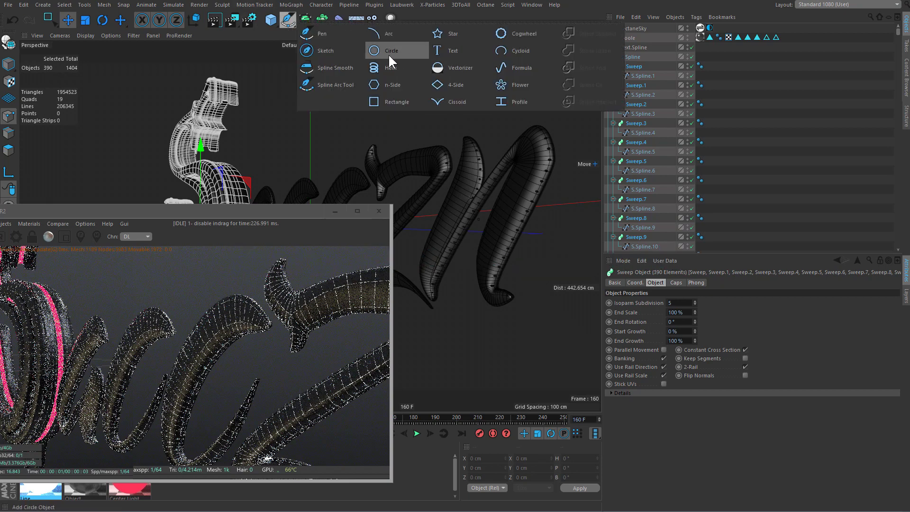
pyautogui.click(394, 84)
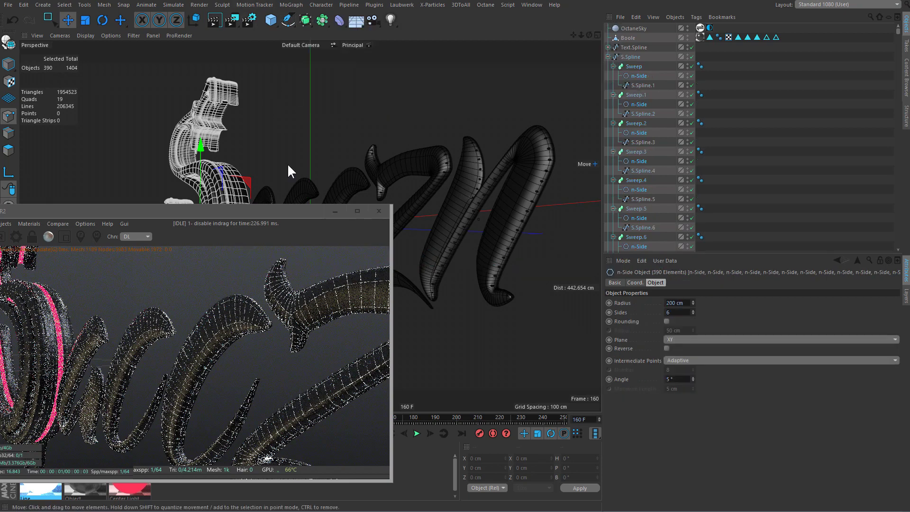
# Enter .05 as the n-Side radius, then undo both the radius and the n-Side insertion.
pyautogui.write('.05')
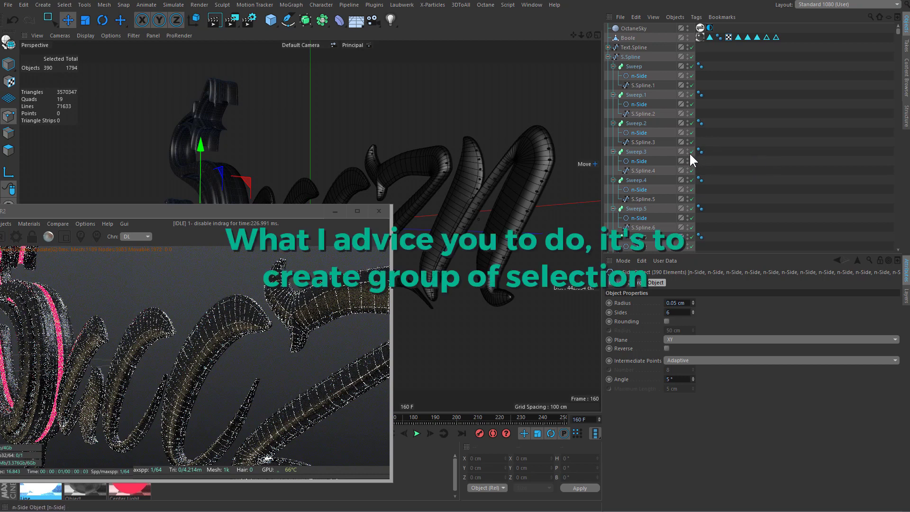
pyautogui.hotkey('ctrl', 'z')
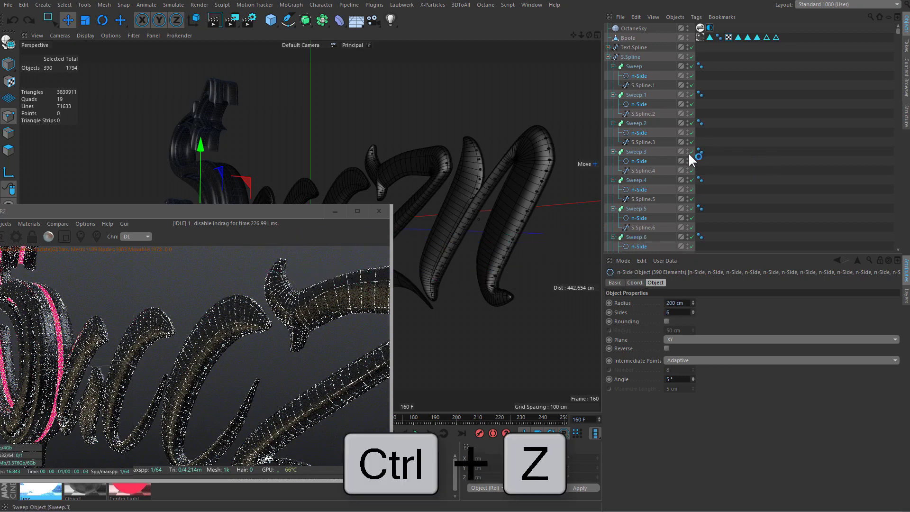
pyautogui.hotkey('ctrl', 'z')
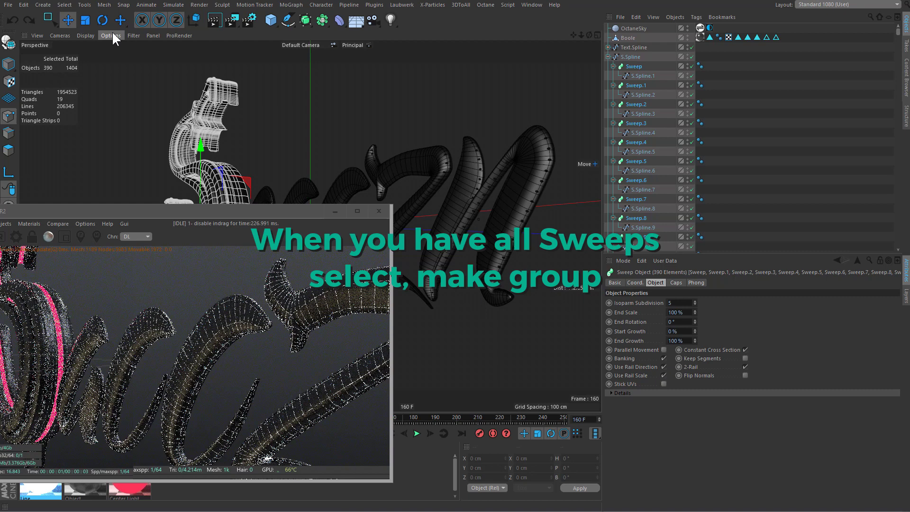
# Create a selection object from the 390 Sweeps, name it 'Sweeps', and reselect them from it.
pyautogui.click(64, 5)
pyautogui.moveTo(85, 19)
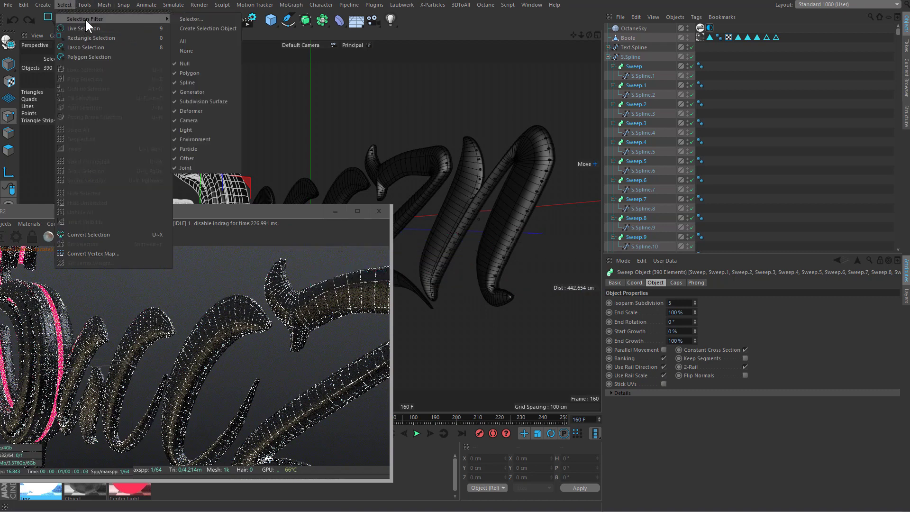
pyautogui.click(192, 28)
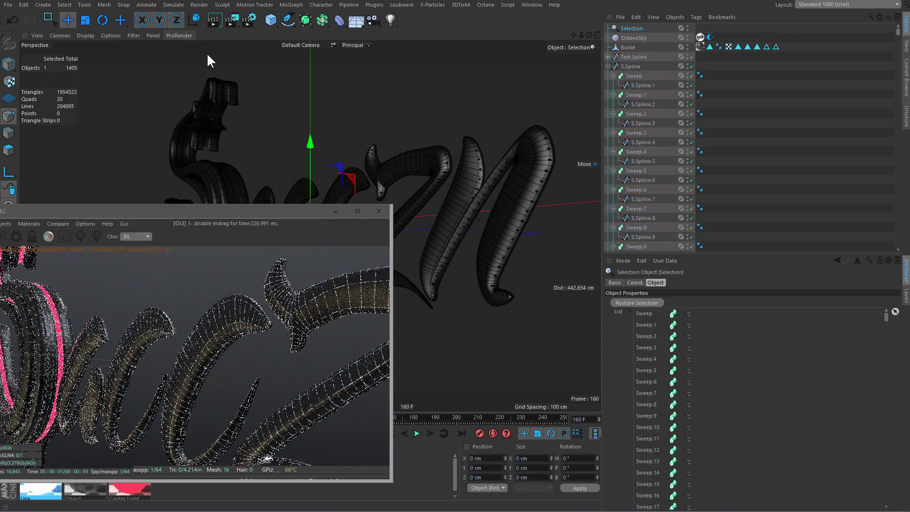
pyautogui.doubleClick(637, 29)
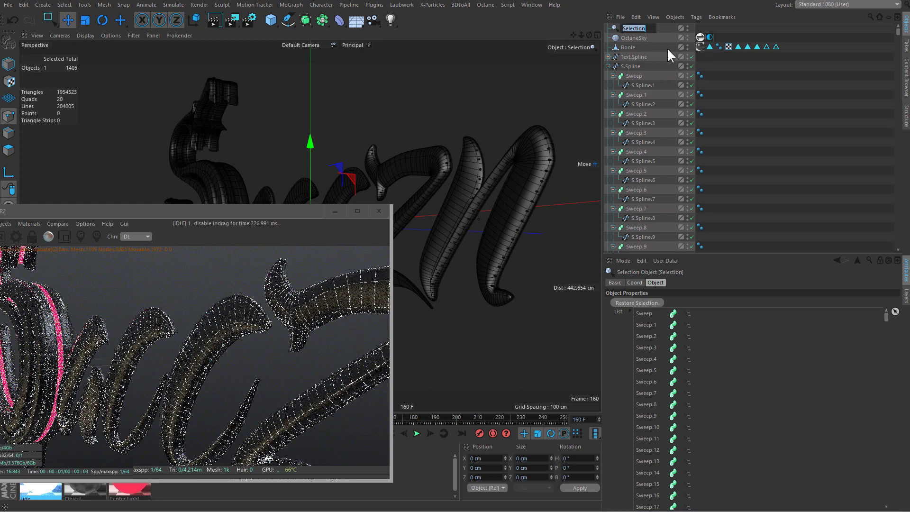
pyautogui.write('Swe')
pyautogui.write('ep')
pyautogui.press('Return')
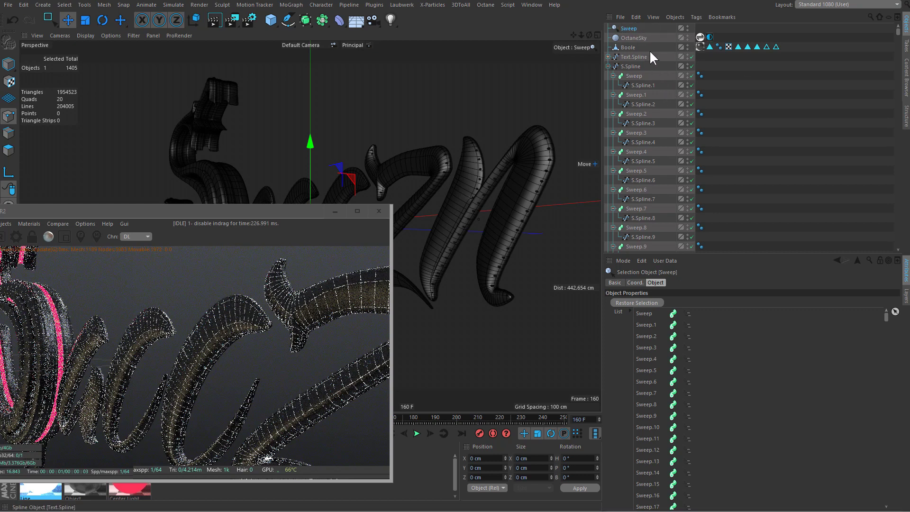
pyautogui.write('s')
pyautogui.press('Return')
pyautogui.doubleClick(615, 27)
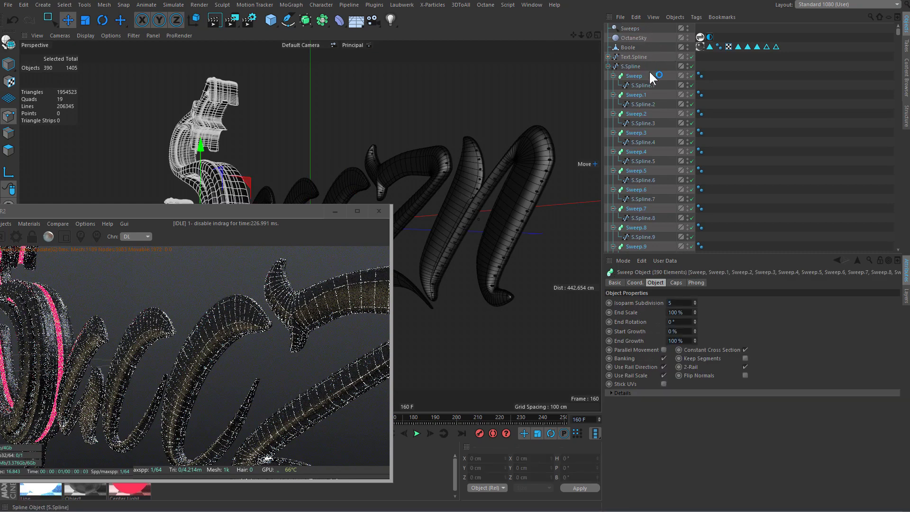
# Add an n-Side profile under every selected Sweep with a 0.05 cm radius.
pyautogui.click(287, 19)
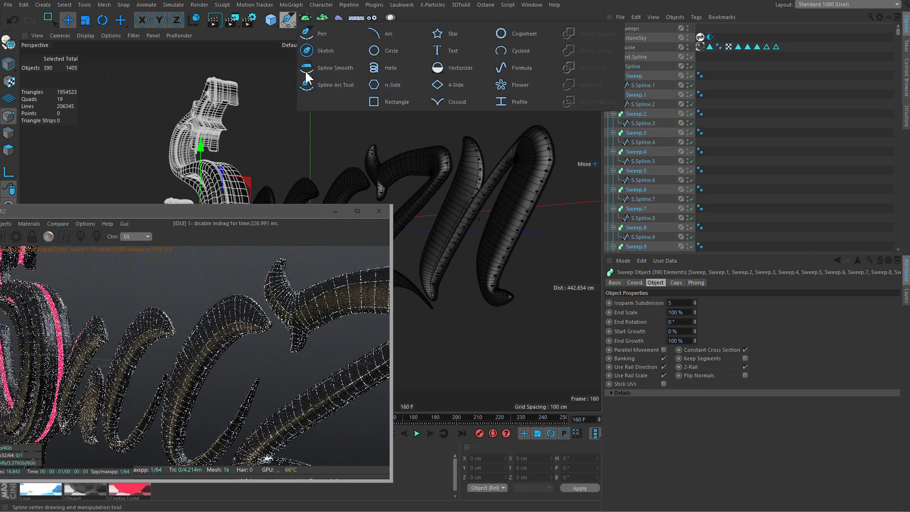
pyautogui.keyDown('shift'); pyautogui.click(367, 85); pyautogui.keyUp('shift')
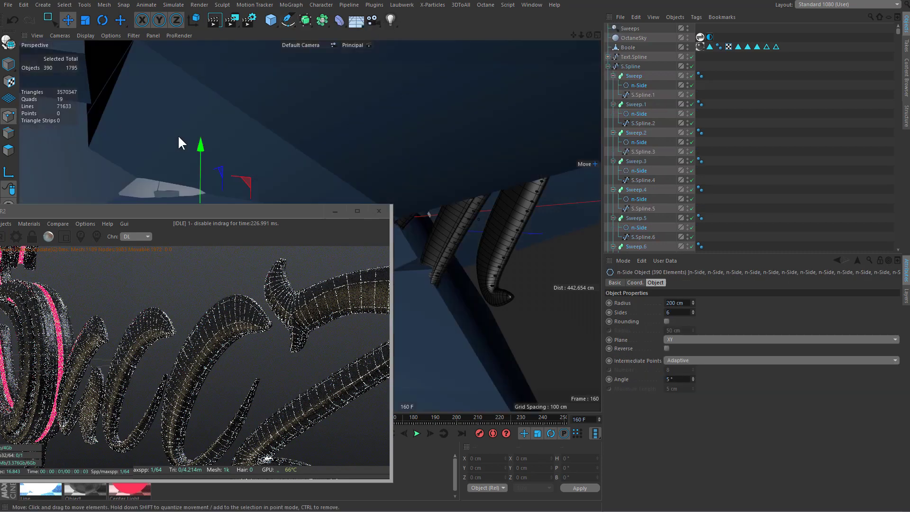
pyautogui.doubleClick(672, 303)
pyautogui.write('10')
pyautogui.press('Return')
pyautogui.write('5')
pyautogui.press('Return')
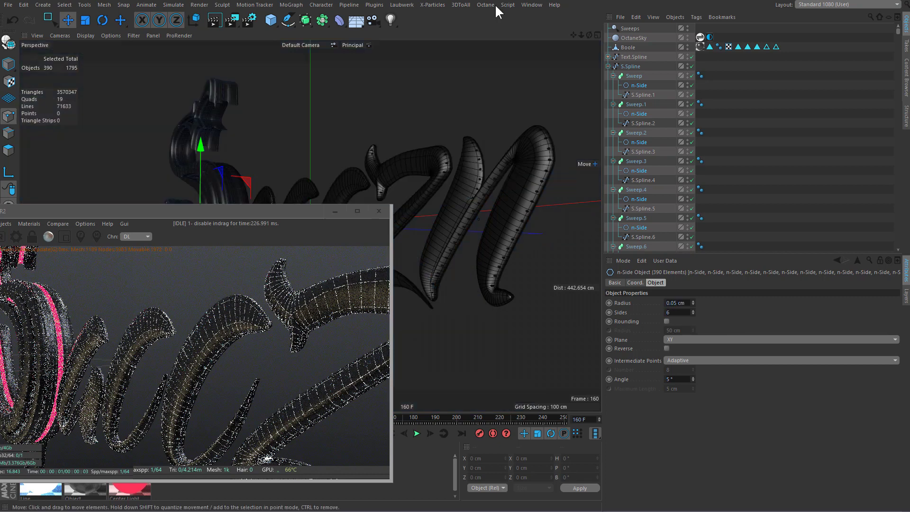
# Store the n-Sides in a selection object named 'N Sides' and test both selection sets.
pyautogui.click(64, 5)
pyautogui.moveTo(85, 19)
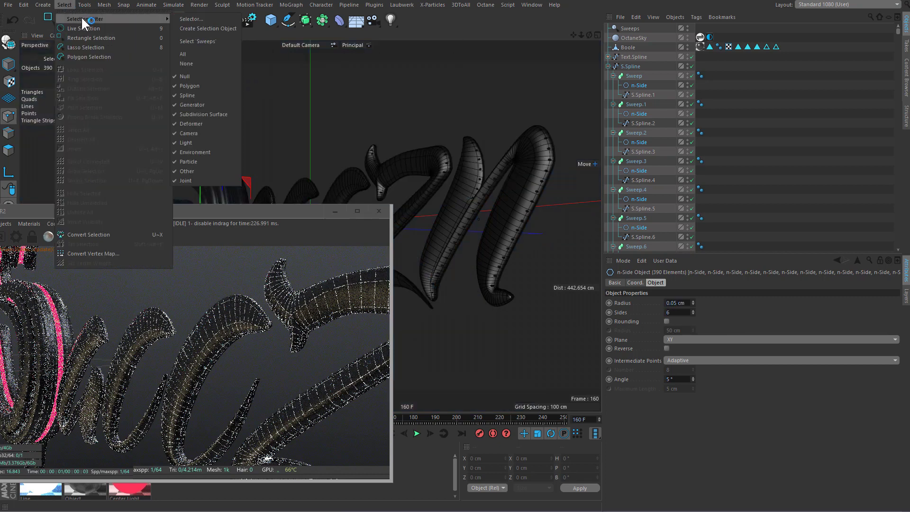
pyautogui.click(212, 28)
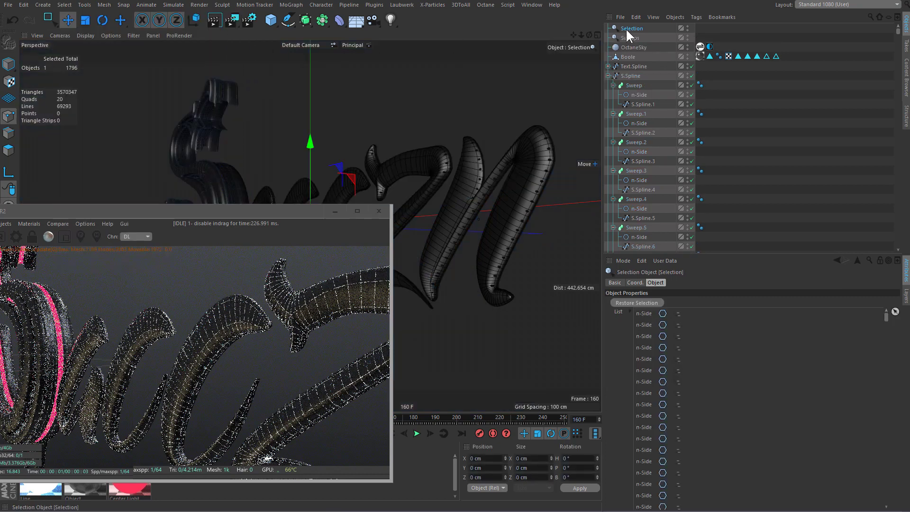
pyautogui.write('N')
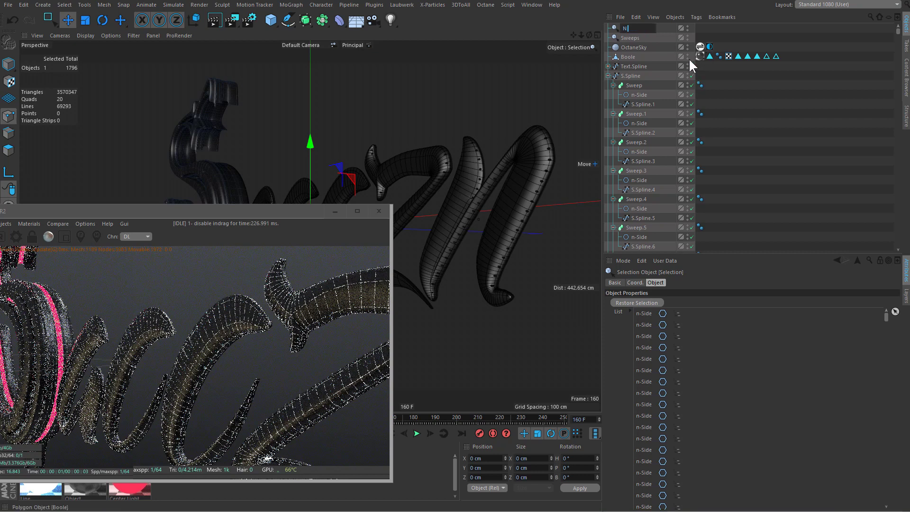
pyautogui.write(' Side')
pyautogui.press('Return')
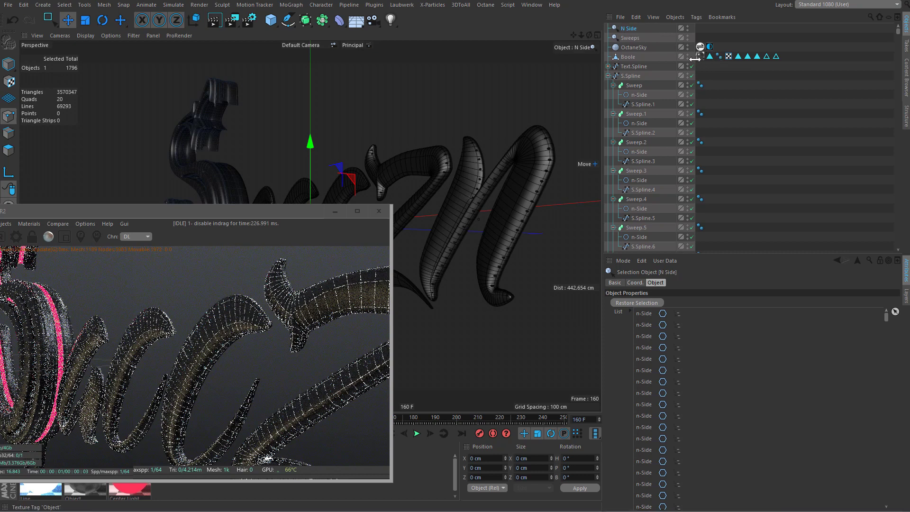
pyautogui.doubleClick(634, 28)
pyautogui.press('End')
pyautogui.write('s')
pyautogui.press('Return')
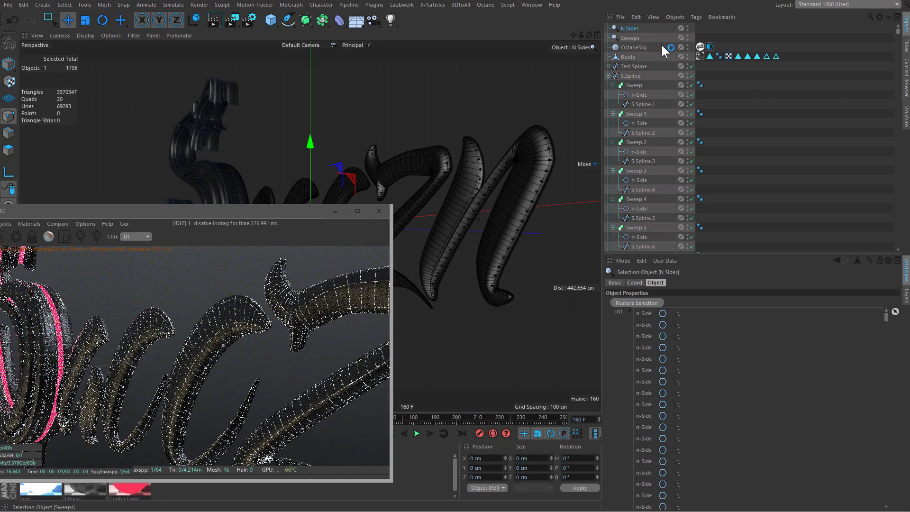
pyautogui.doubleClick(615, 26)
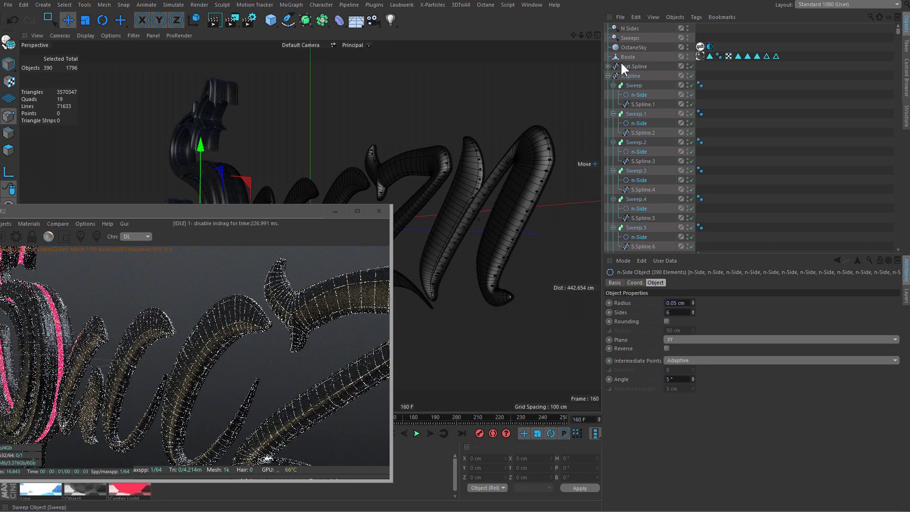
pyautogui.doubleClick(614, 38)
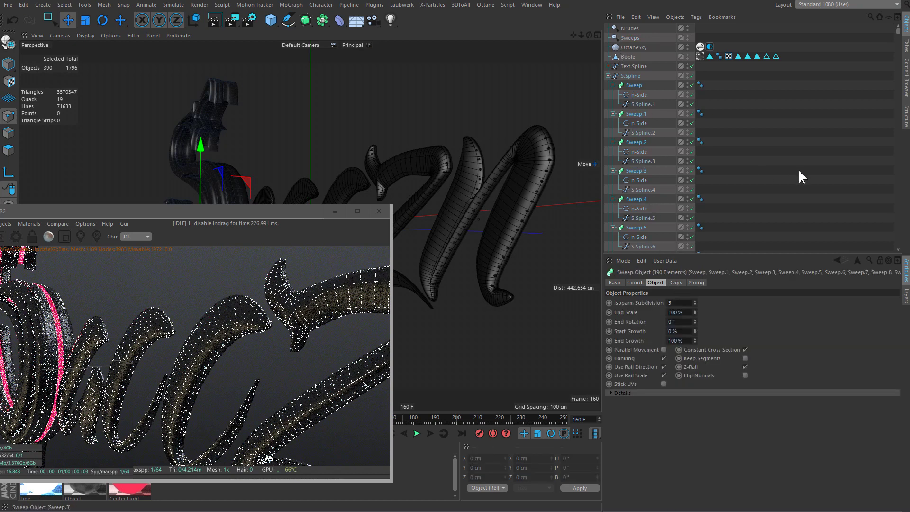
# Select Text.Spline's 600 child splines, try wrapping them in Sweeps, then undo it.
pyautogui.click(608, 76)
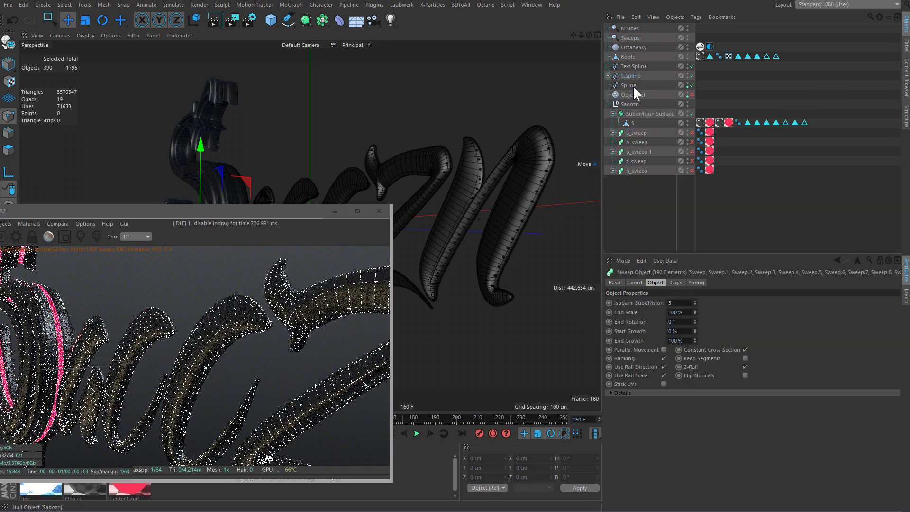
pyautogui.middleClick(630, 67)
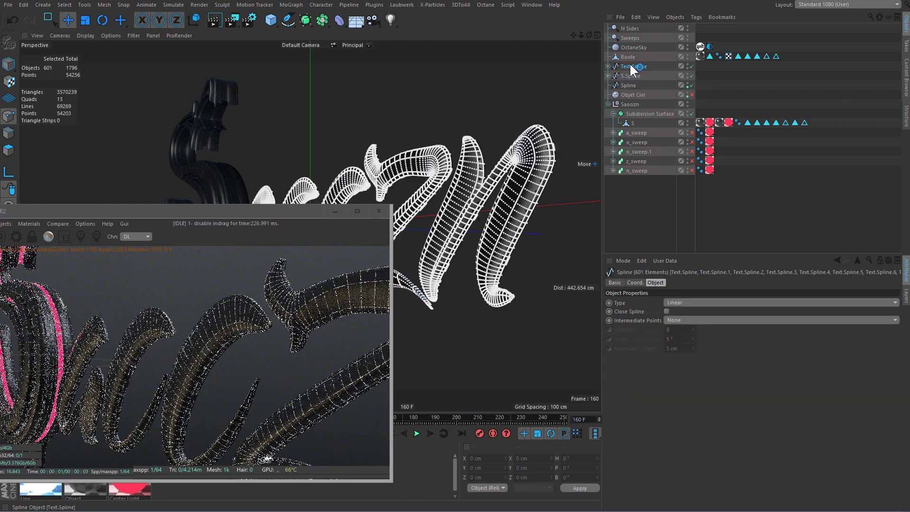
pyautogui.keyDown('ctrl'); pyautogui.click(629, 66); pyautogui.keyUp('ctrl')
pyautogui.click(608, 67)
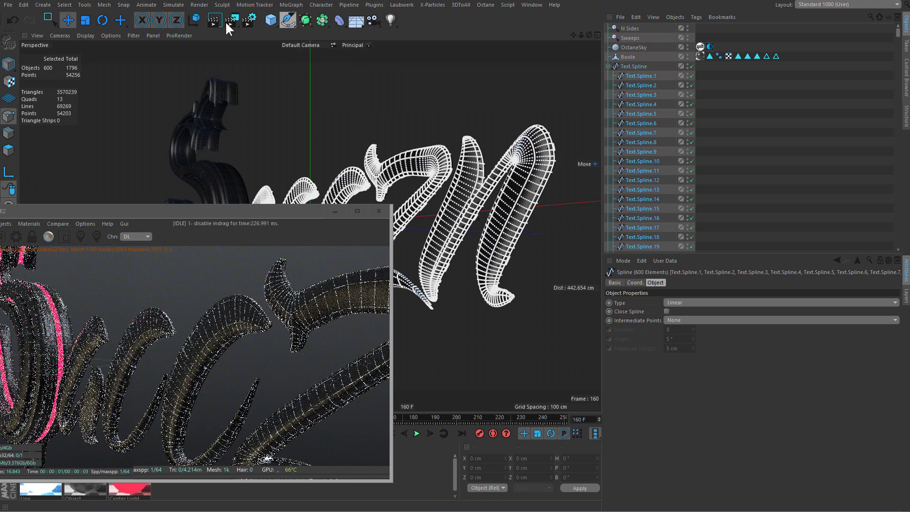
pyautogui.keyDown('alt'); pyautogui.moveTo(311, 19); pyautogui.dragTo(357, 65); pyautogui.keyUp('alt')
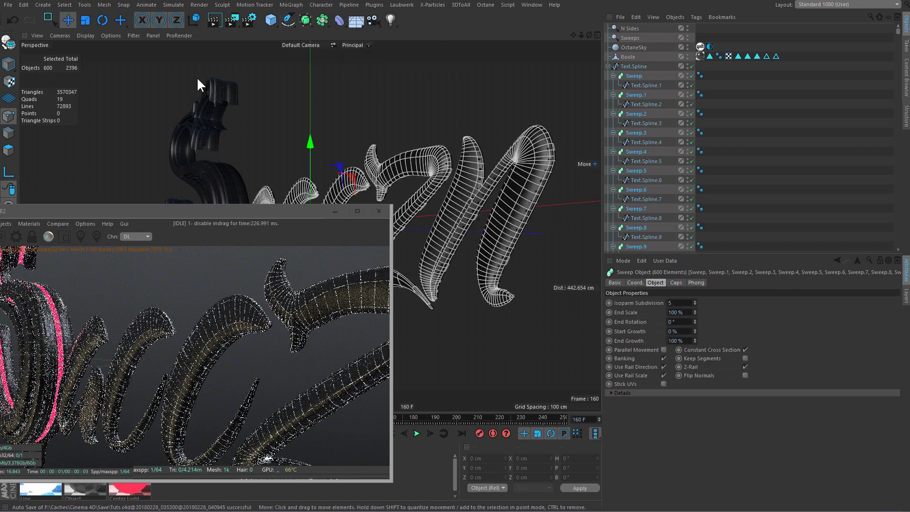
pyautogui.click(11, 20)
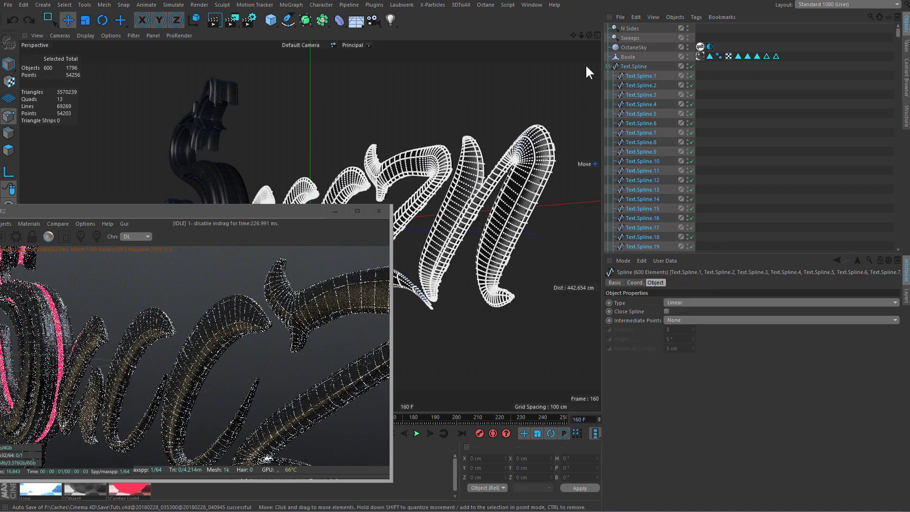
# Open the Sweeps selection object's attributes in an enlarged floating window over the viewport.
pyautogui.click(621, 38)
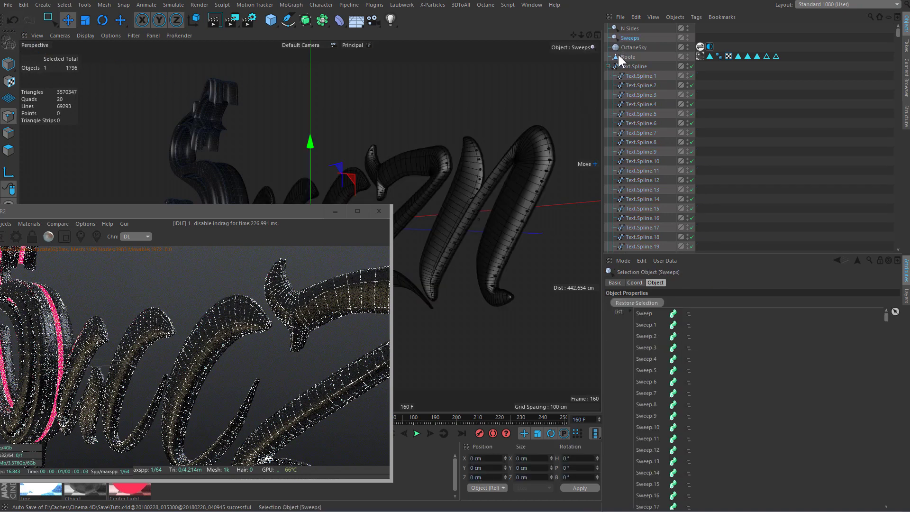
pyautogui.click(896, 260)
pyautogui.moveTo(867, 173); pyautogui.dragTo(327, 111)
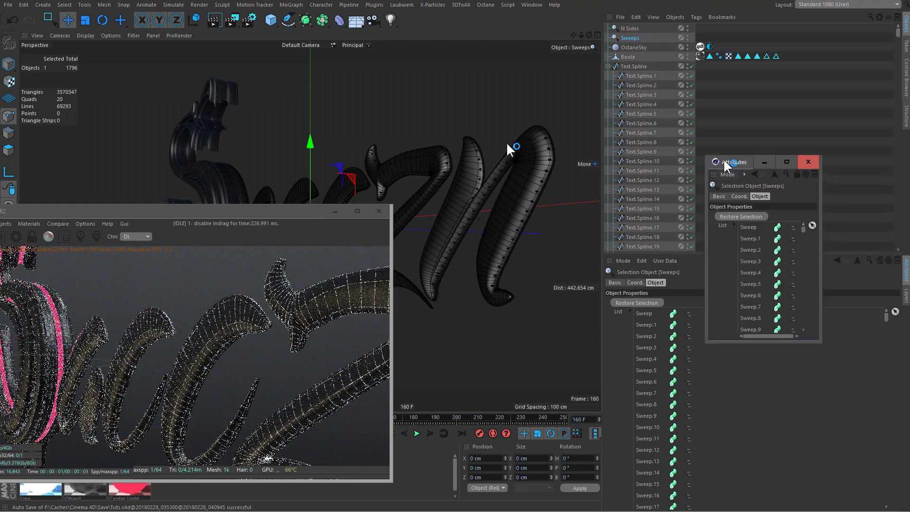
pyautogui.moveTo(414, 288); pyautogui.dragTo(548, 386)
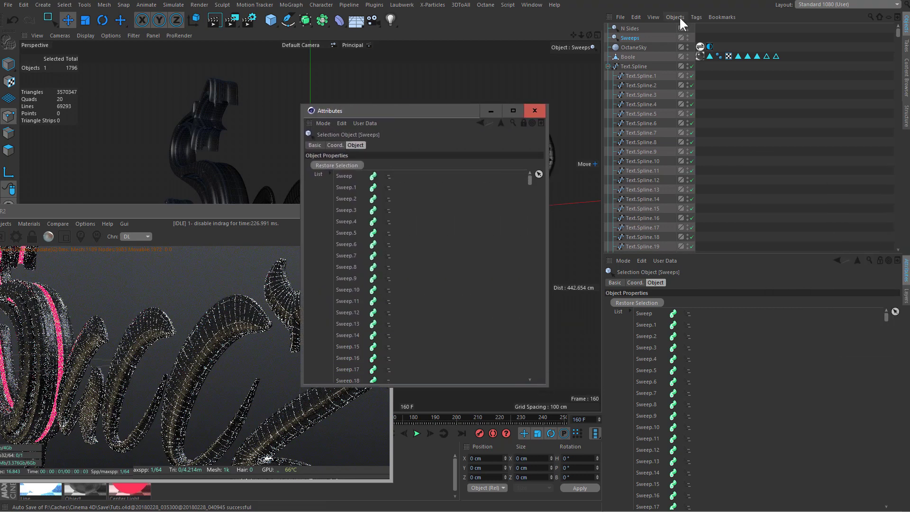
pyautogui.hotkey('ctrl', 'z')
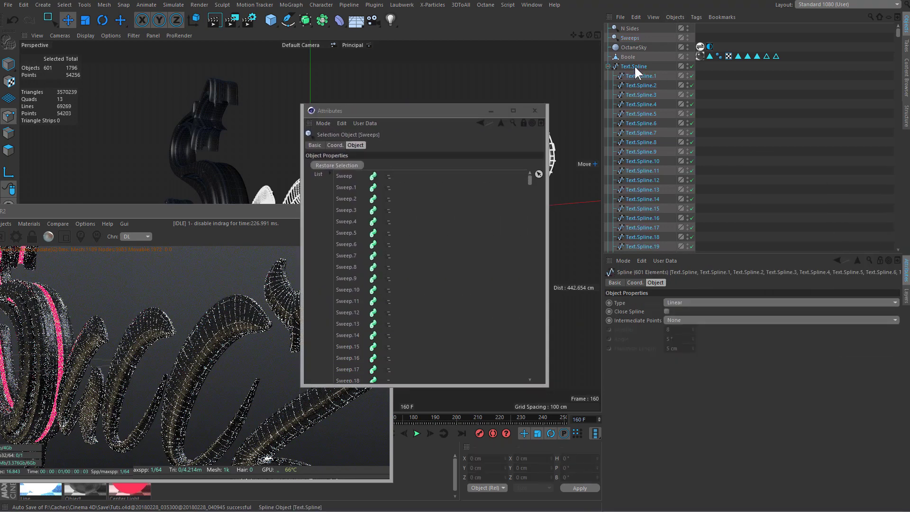
# Wrap each Text.Spline child in its own Sweep and add them to the Sweeps selection set.
pyautogui.keyDown('ctrl'); pyautogui.click(617, 64); pyautogui.keyUp('ctrl')
pyautogui.click(305, 19)
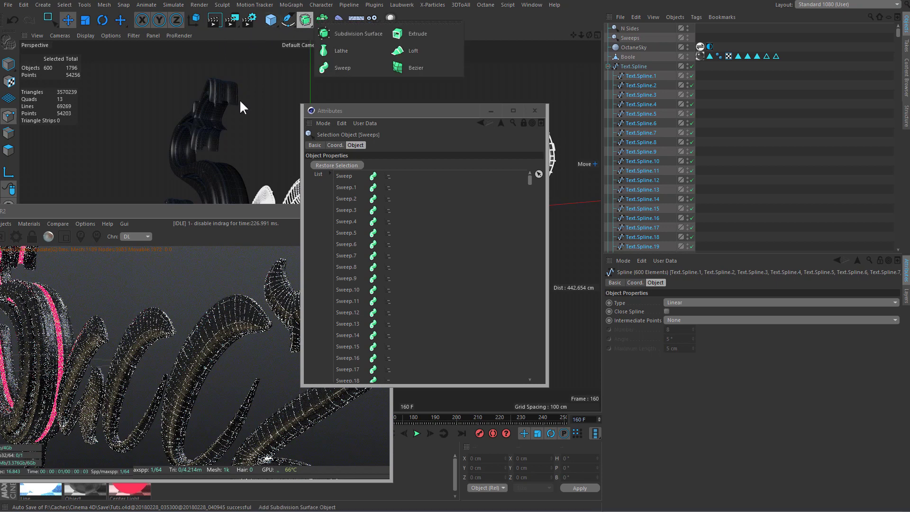
pyautogui.click(349, 64)
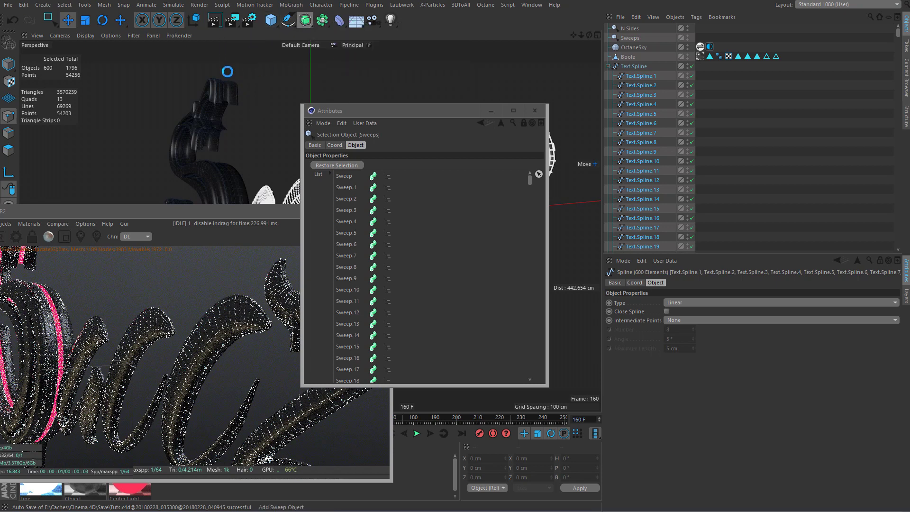
pyautogui.moveTo(630, 77); pyautogui.dragTo(345, 224)
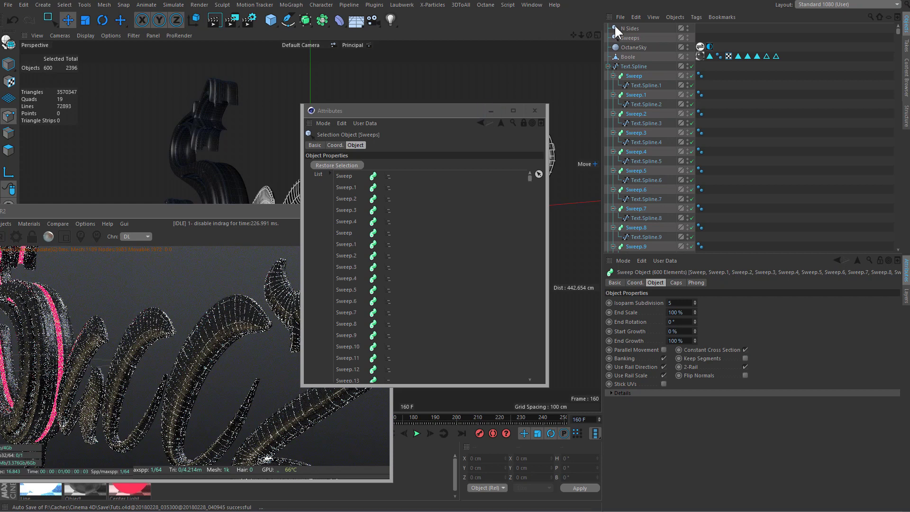
# Test adding 0.05 cm n-Side profiles to the new Sweeps, then undo them.
pyautogui.click(607, 67)
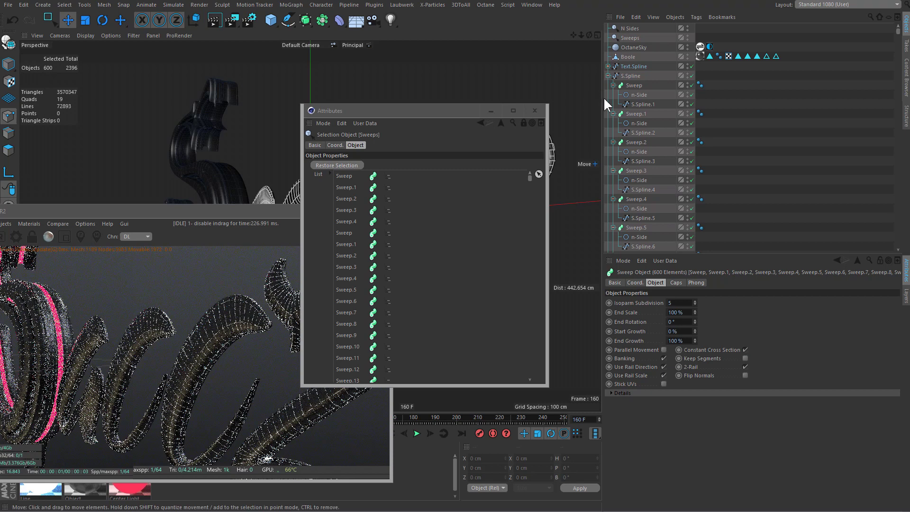
pyautogui.click(608, 67)
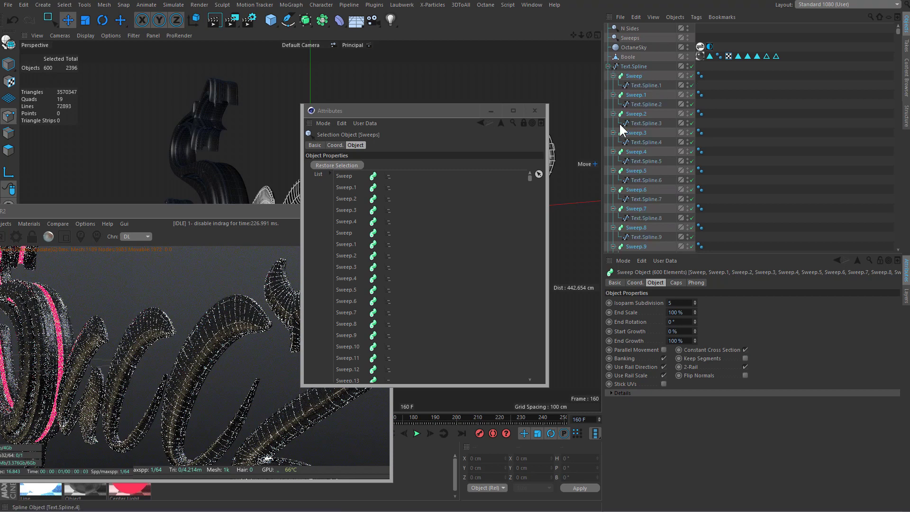
pyautogui.click(288, 20)
pyautogui.keyDown('shift'); pyautogui.click(391, 83); pyautogui.keyUp('shift')
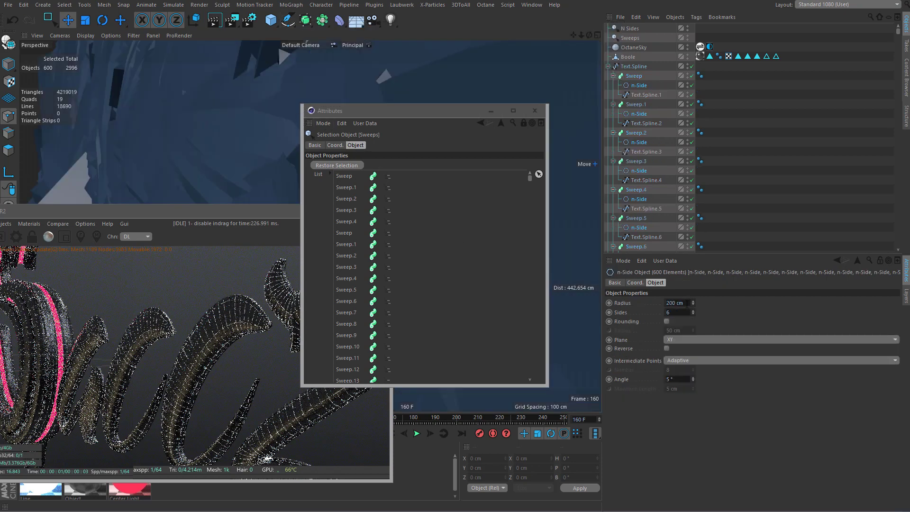
pyautogui.click(687, 303)
pyautogui.write('0.05')
pyautogui.press('Return')
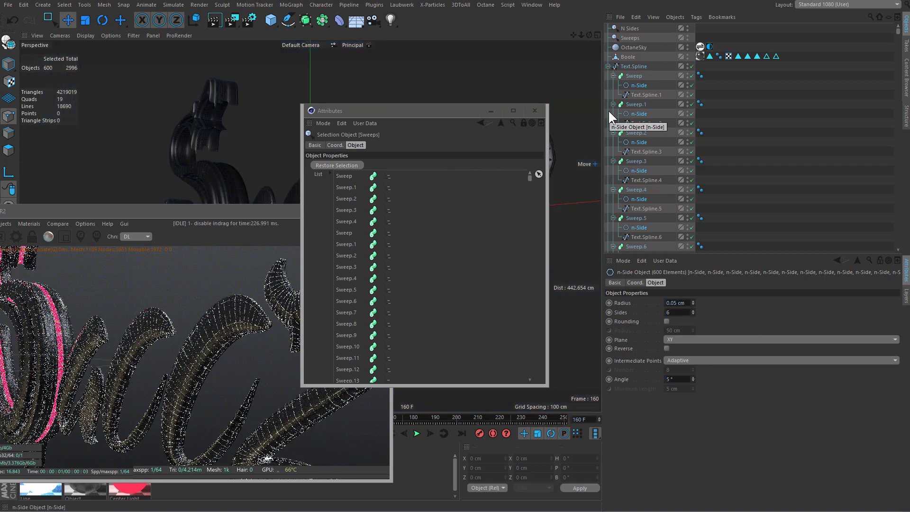
pyautogui.click(14, 20)
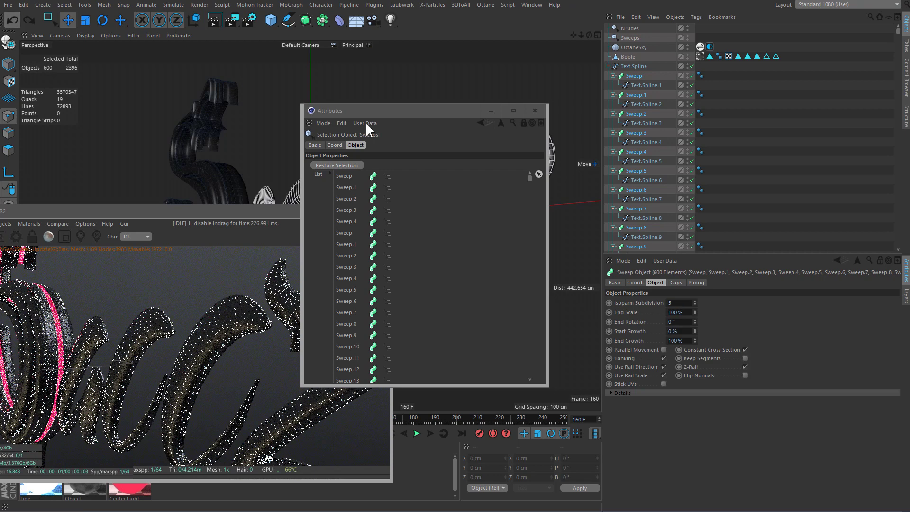
# Replace the floating Sweeps window with the N Sides attributes and select all 990 Sweeps.
pyautogui.click(613, 27)
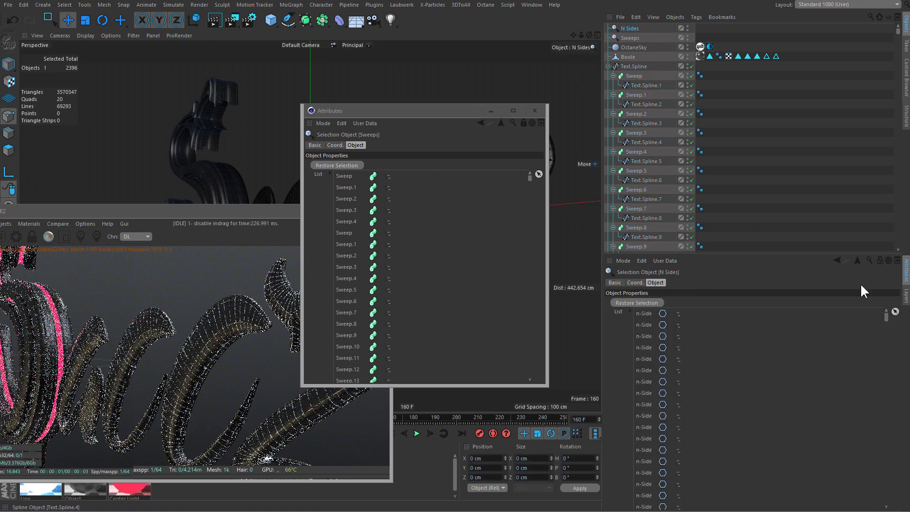
pyautogui.click(534, 111)
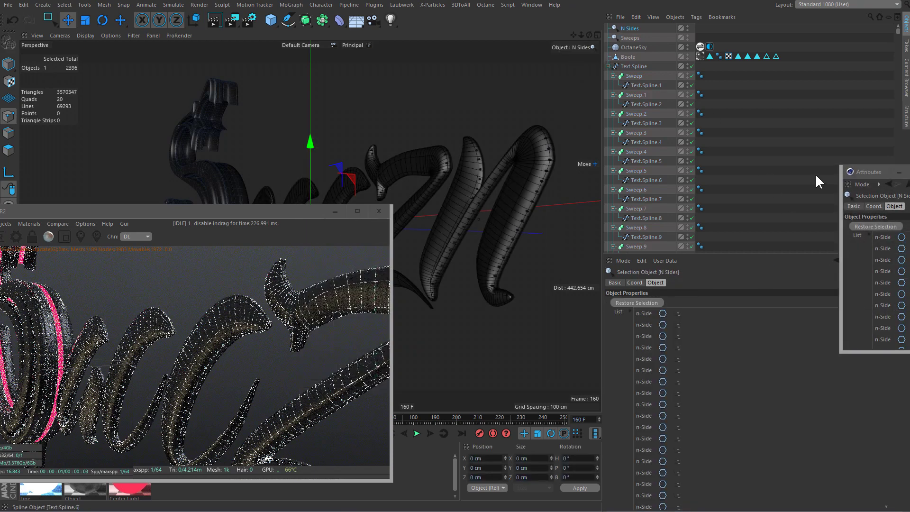
pyautogui.moveTo(846, 173); pyautogui.dragTo(297, 166)
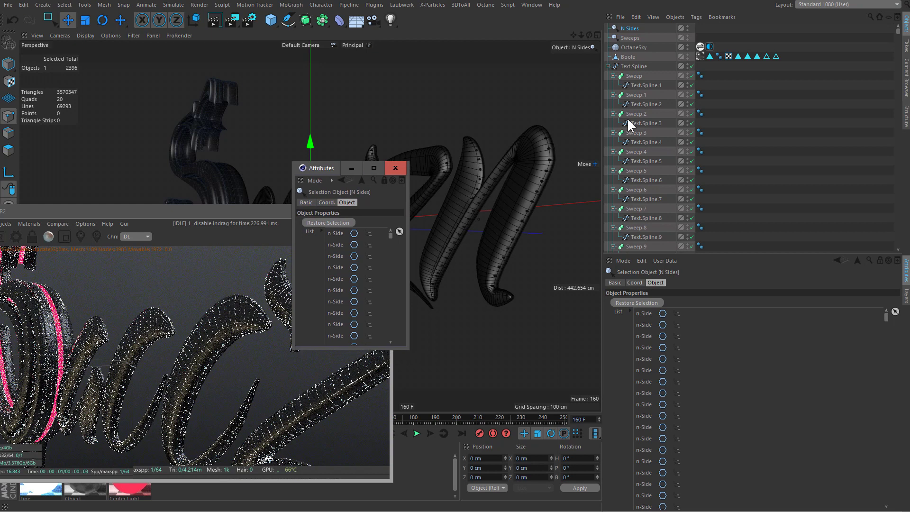
pyautogui.doubleClick(614, 37)
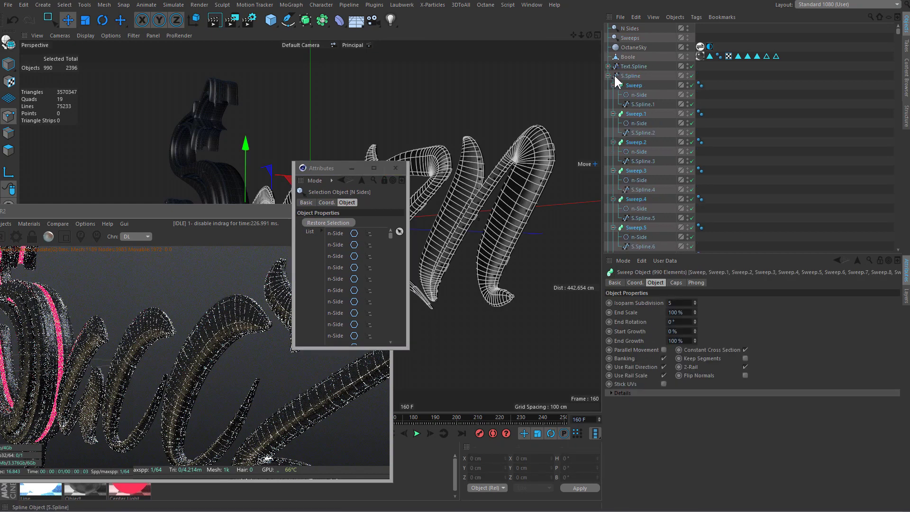
pyautogui.scroll(5, 640, 128)
pyautogui.click(607, 76)
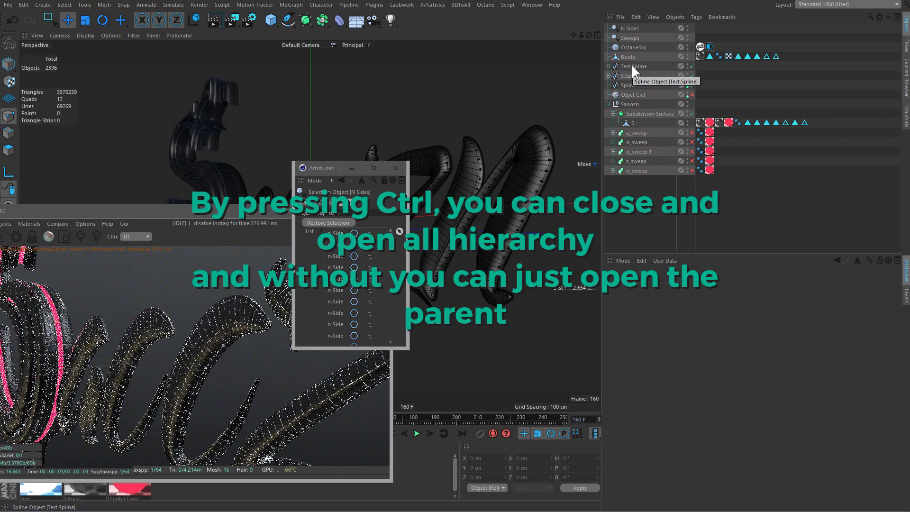
# Select Text.Spline's direct child sweeps from Sweep through Sweep.599.
pyautogui.click(608, 66)
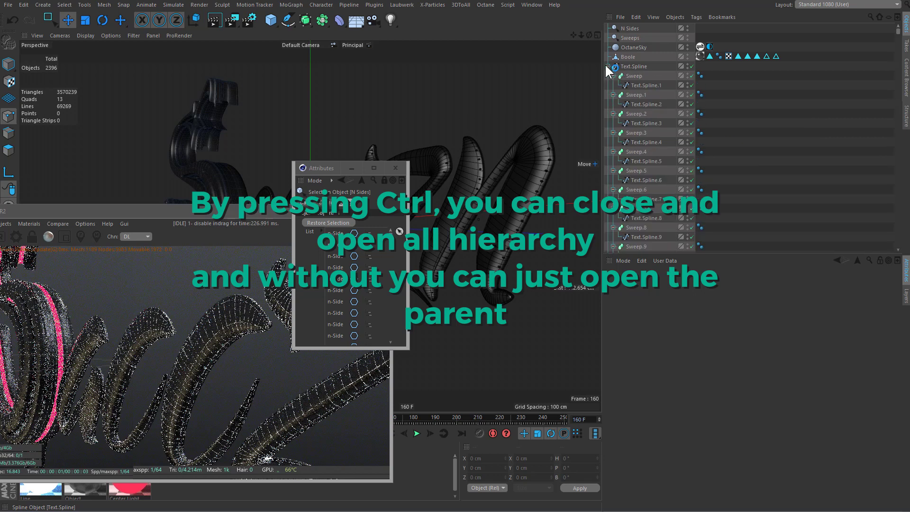
pyautogui.keyDown('ctrl'); pyautogui.click(607, 67); pyautogui.keyUp('ctrl')
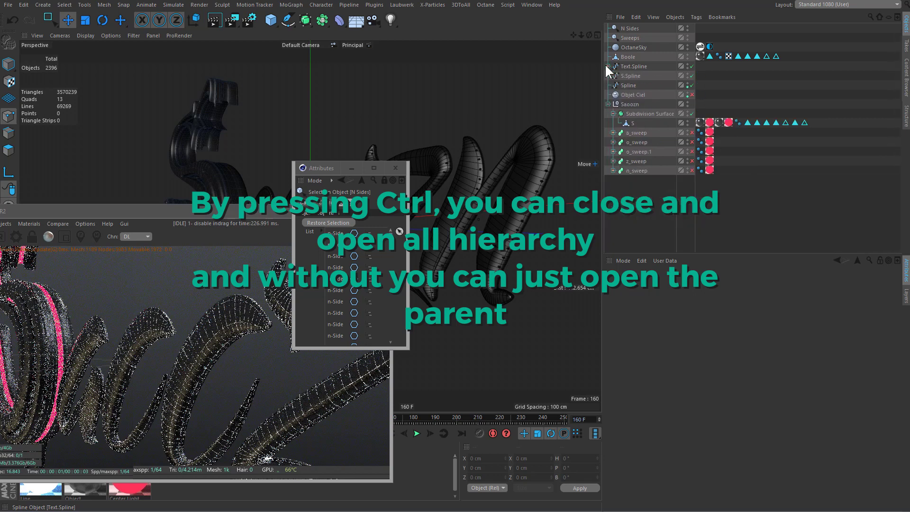
pyautogui.click(607, 67)
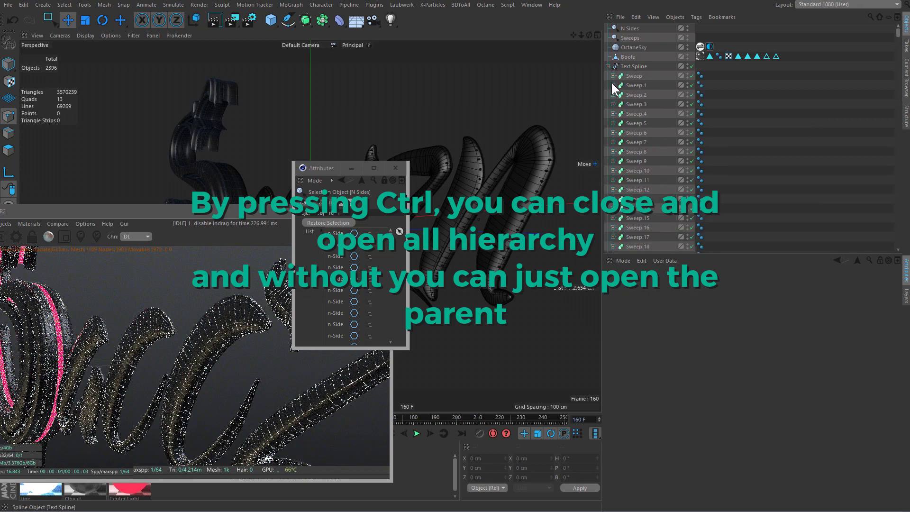
pyautogui.click(630, 79)
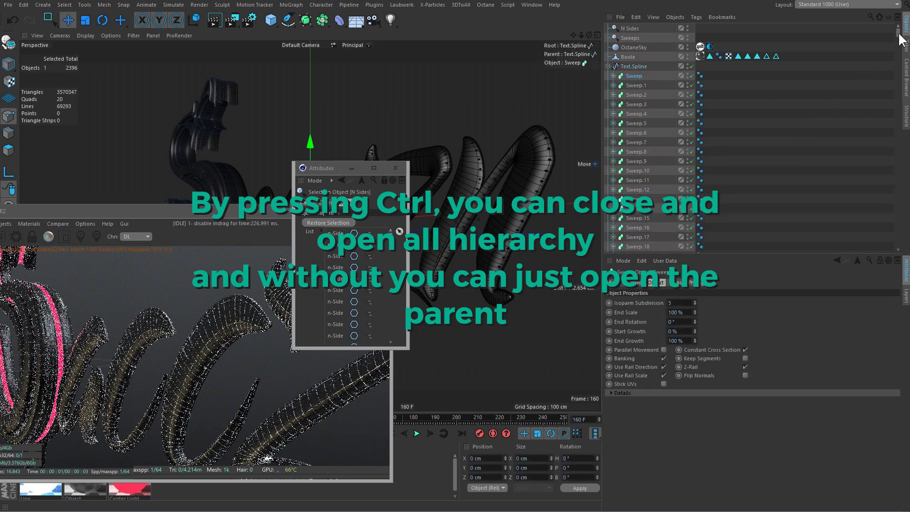
pyautogui.moveTo(897, 32); pyautogui.dragTo(901, 241)
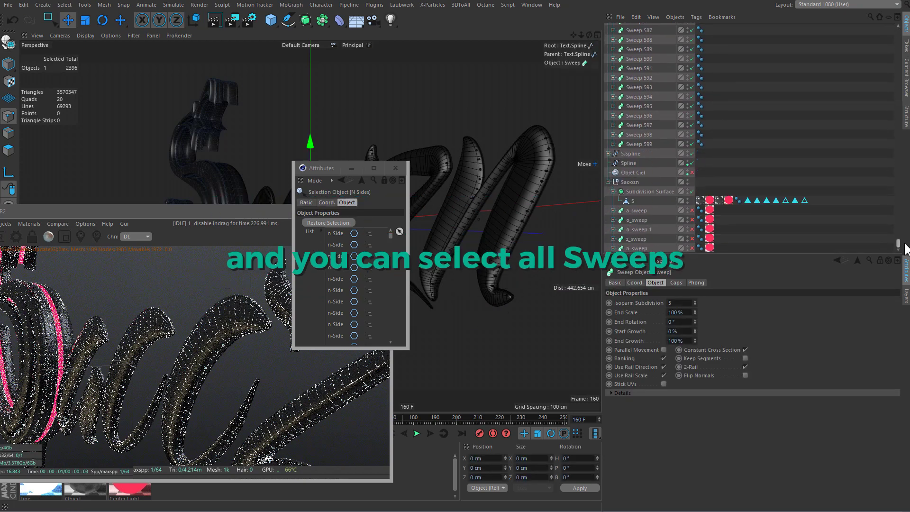
pyautogui.keyDown('shift'); pyautogui.click(650, 142); pyautogui.keyUp('shift')
pyautogui.click(613, 143)
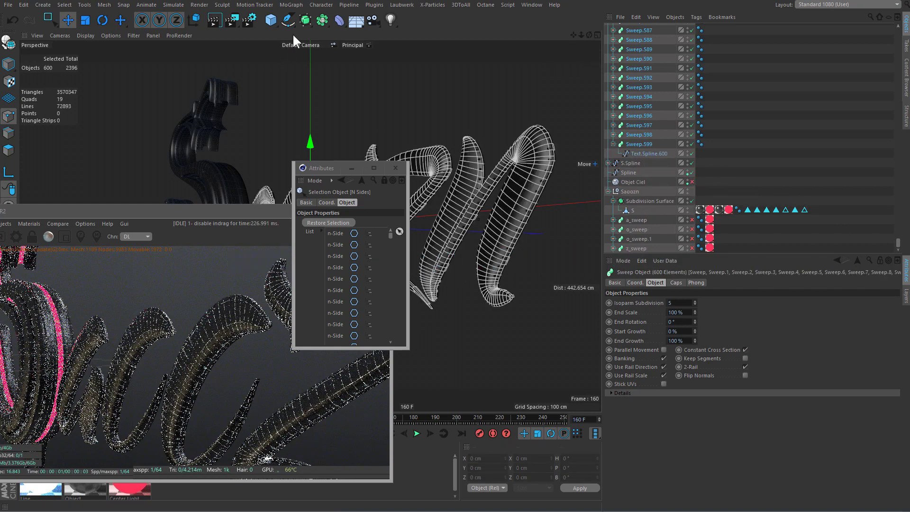
# Add a 0.05 cm n-Side under each of those sweeps and include them in N Sides.
pyautogui.moveTo(289, 21); pyautogui.dragTo(402, 82)
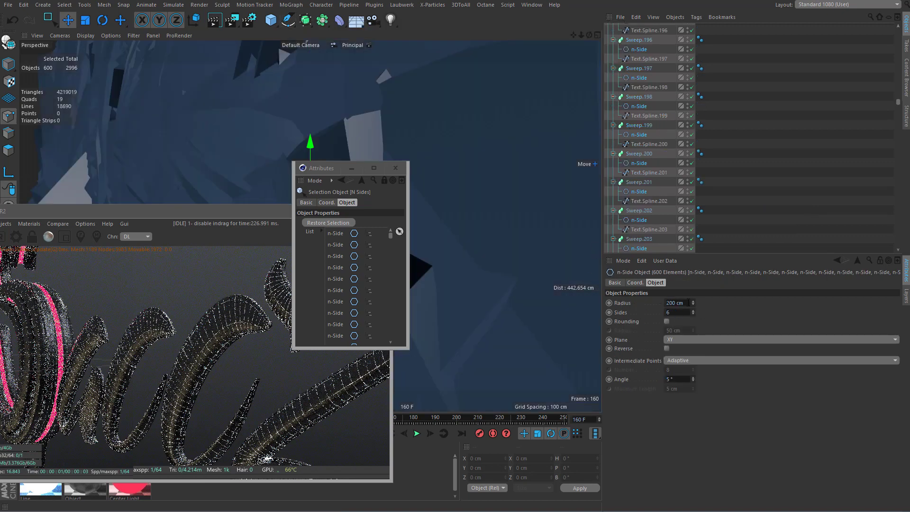
pyautogui.doubleClick(675, 303)
pyautogui.write('0.05')
pyautogui.press('Return')
pyautogui.moveTo(639, 249); pyautogui.dragTo(367, 262)
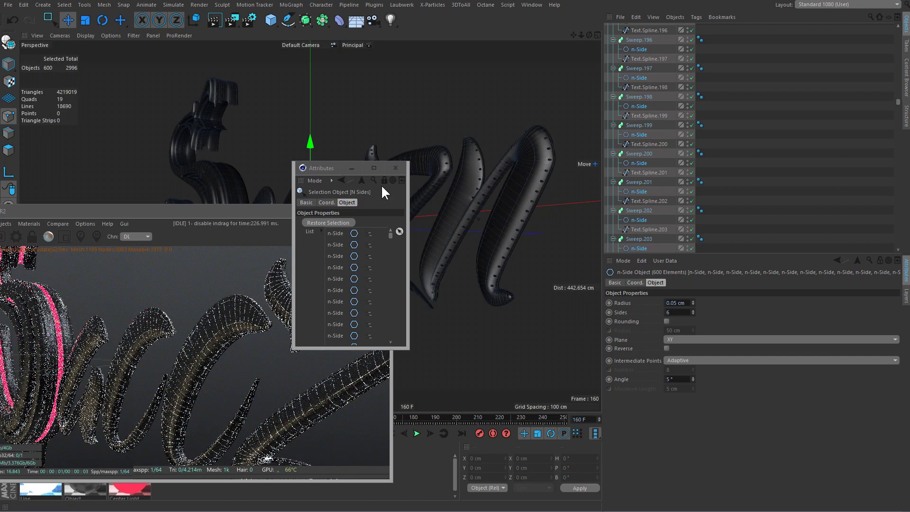
pyautogui.click(396, 168)
pyautogui.moveTo(897, 102); pyautogui.dragTo(897, 28)
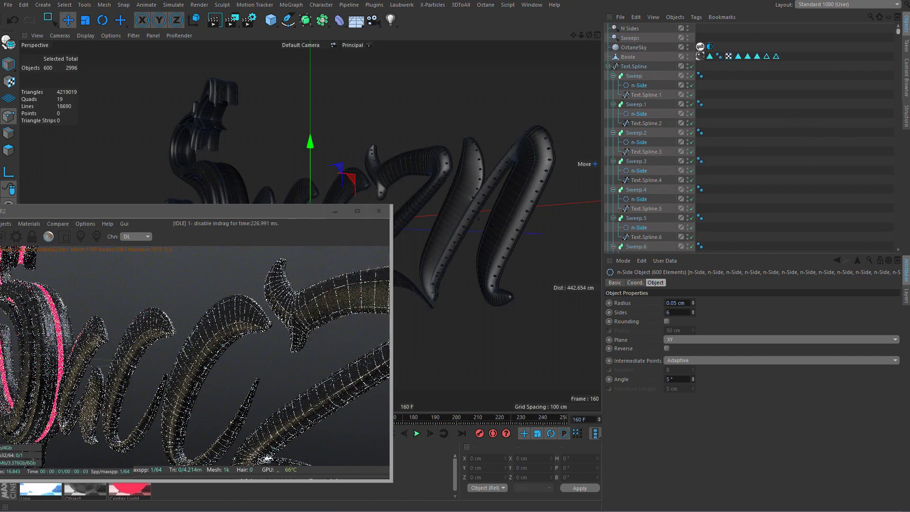
pyautogui.click(608, 66)
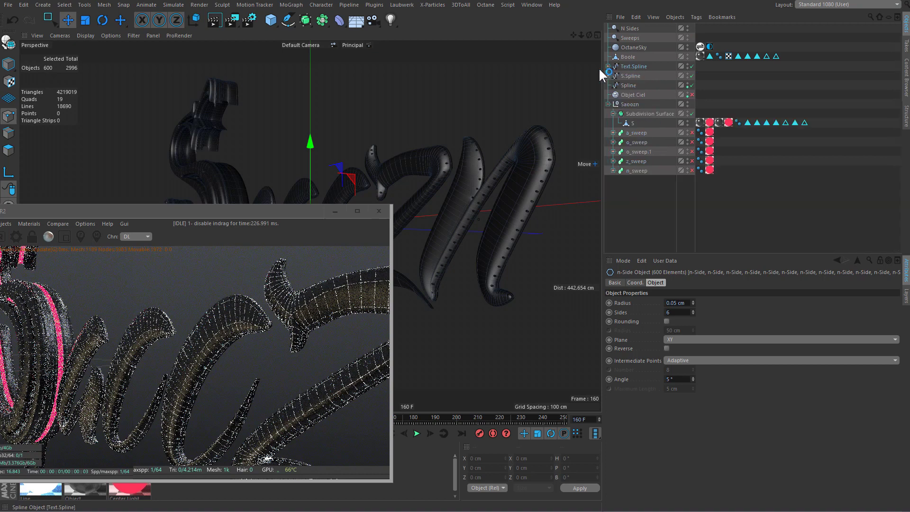
pyautogui.click(621, 29)
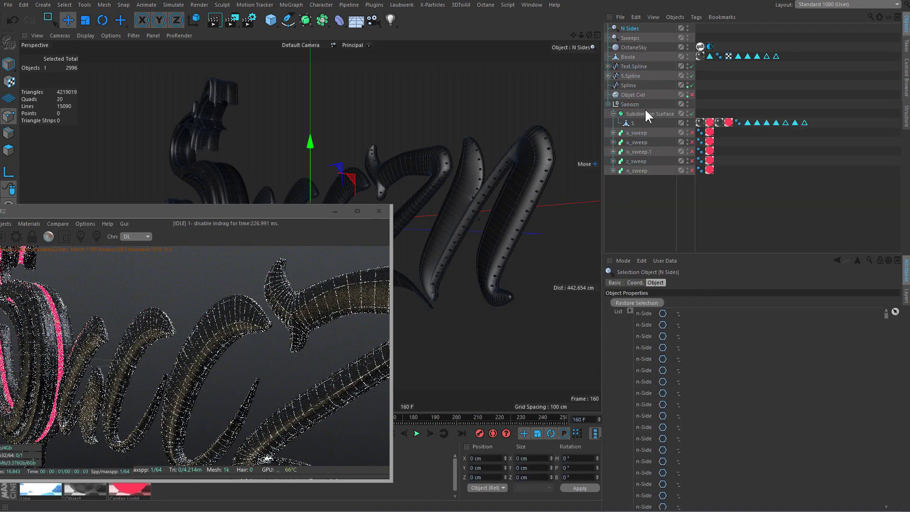
pyautogui.doubleClick(614, 28)
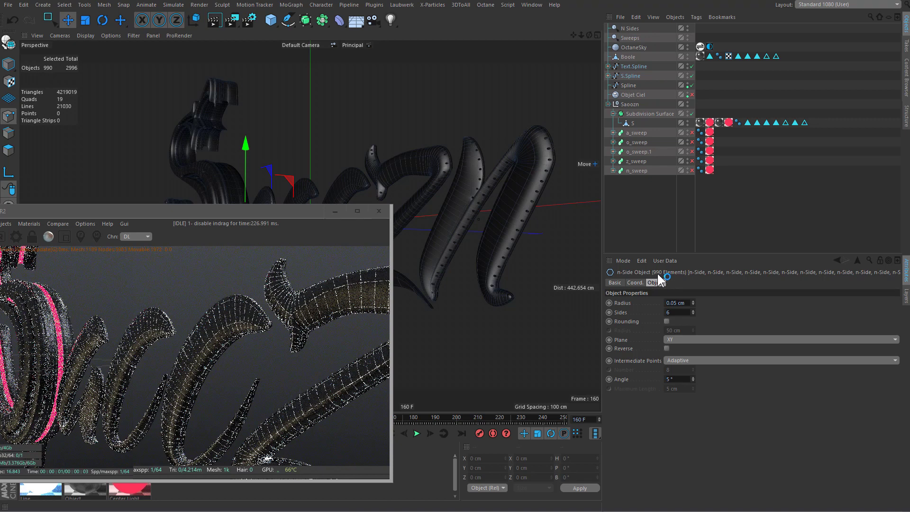
pyautogui.doubleClick(615, 38)
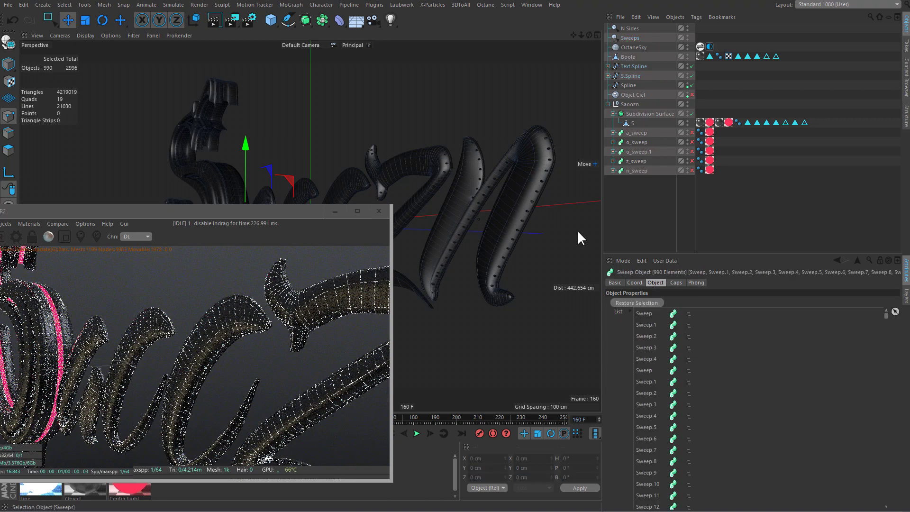
pyautogui.click(672, 226)
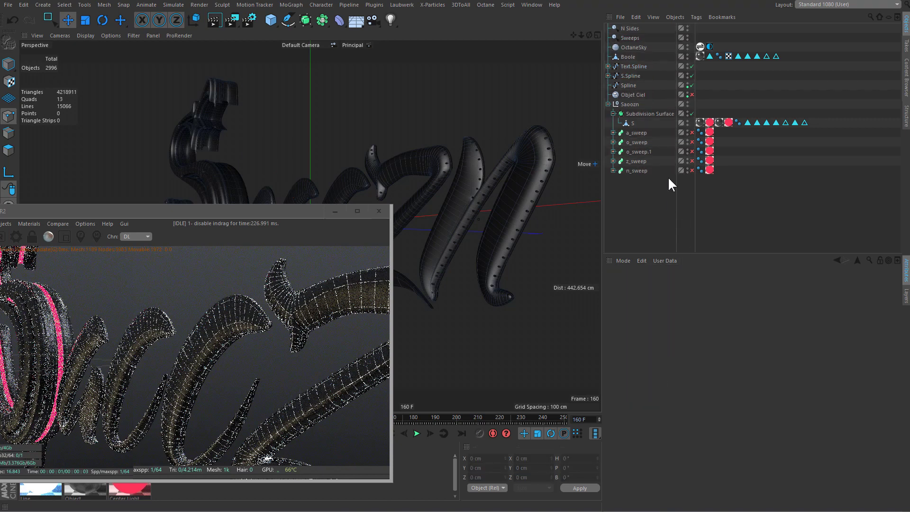
pyautogui.click(607, 76)
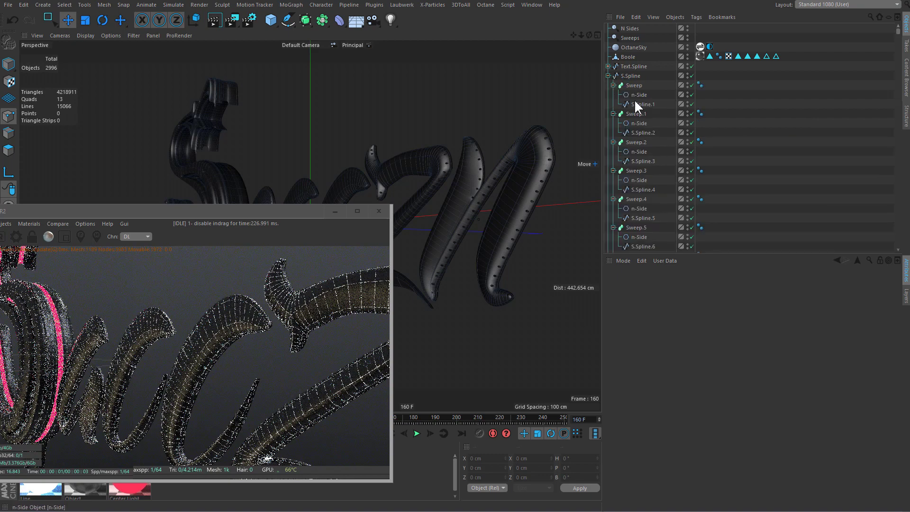
pyautogui.click(607, 76)
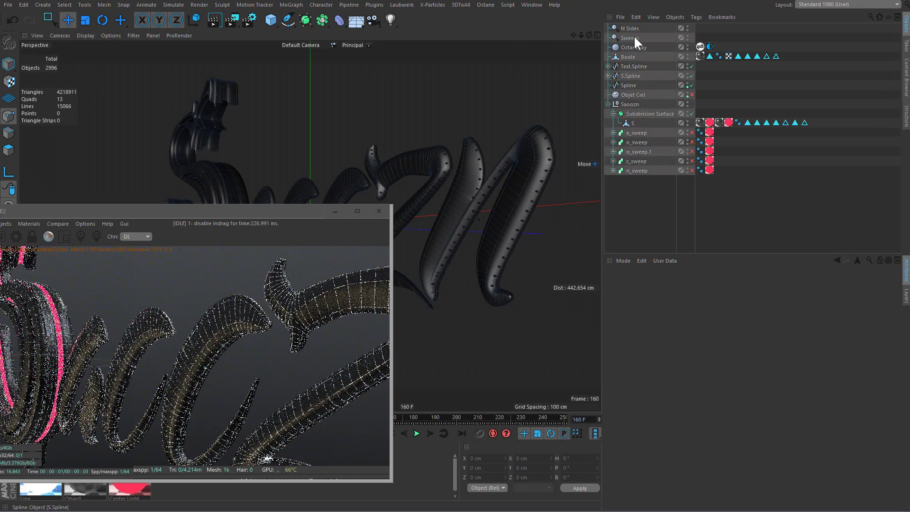
# Rename the Text.Spline group to 'Sweeps'.
pyautogui.click(607, 66)
pyautogui.click(607, 67)
pyautogui.doubleClick(643, 67)
pyautogui.write('Sweeps')
pyautogui.press('Return')
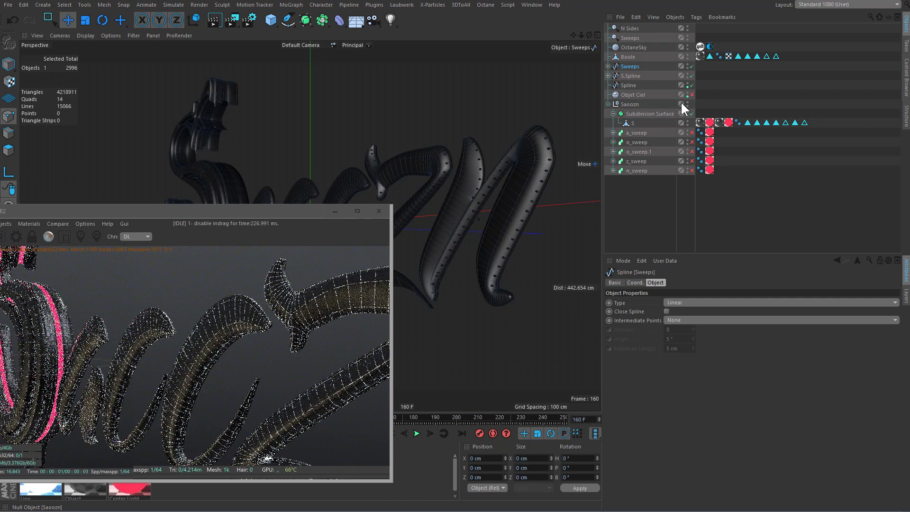
# Rename the S.Spline group to 'nSides' and deselect it.
pyautogui.doubleClick(625, 76)
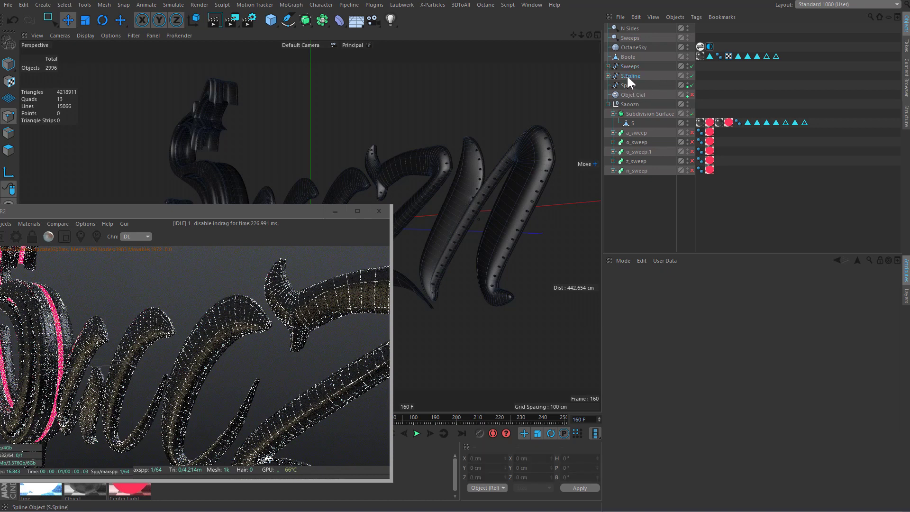
pyautogui.write('nSi')
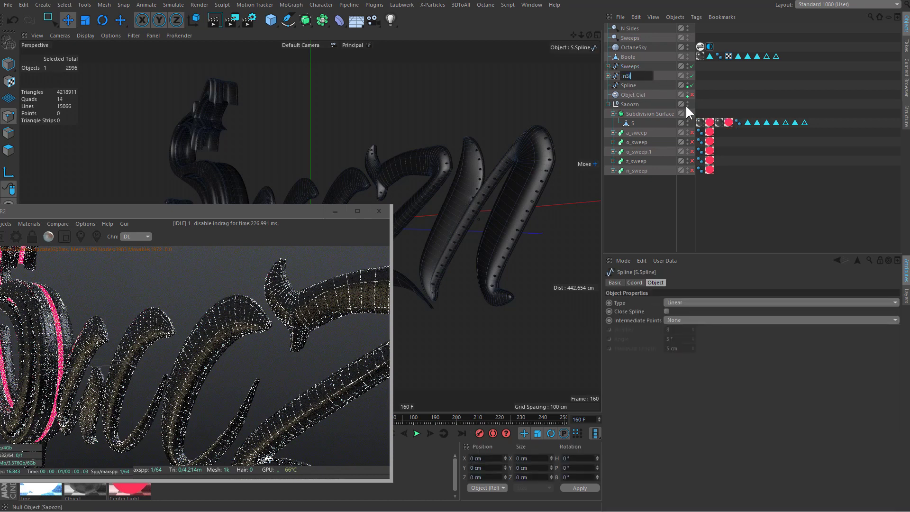
pyautogui.write('des')
pyautogui.press('BackSpace')
pyautogui.press('BackSpace')
pyautogui.press('BackSpace')
pyautogui.write('des')
pyautogui.press('Return')
pyautogui.click(752, 86)
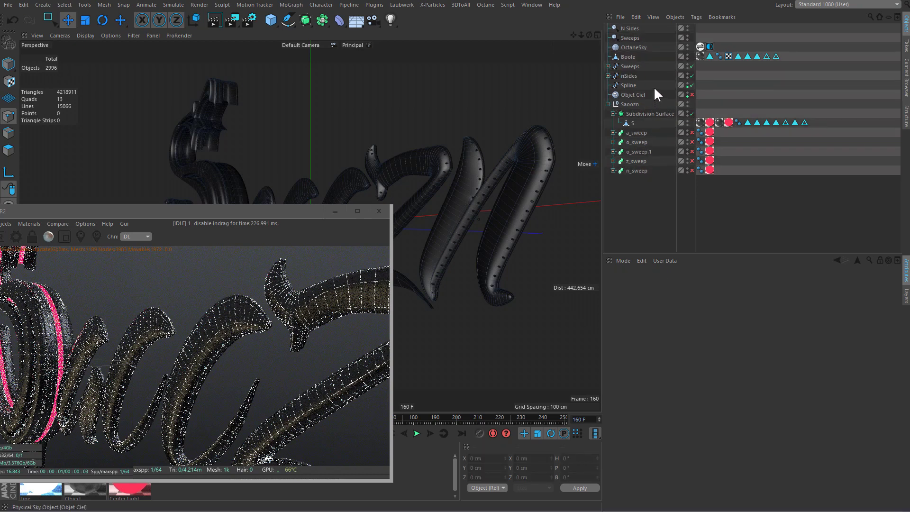
# Move the Live Viewer window fully onto the screen.
pyautogui.moveTo(335, 211); pyautogui.dragTo(450, 81)
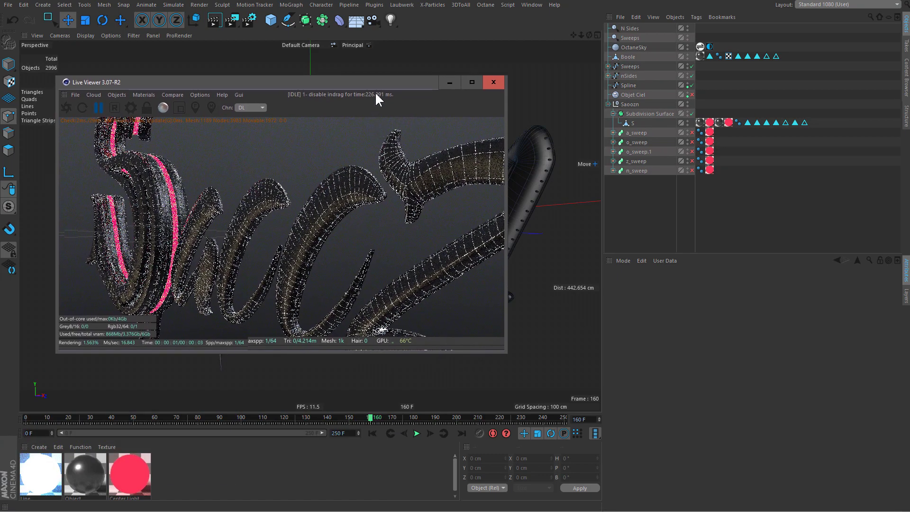
pyautogui.moveTo(375, 98); pyautogui.dragTo(495, 126)
pyautogui.moveTo(400, 138); pyautogui.dragTo(382, 131)
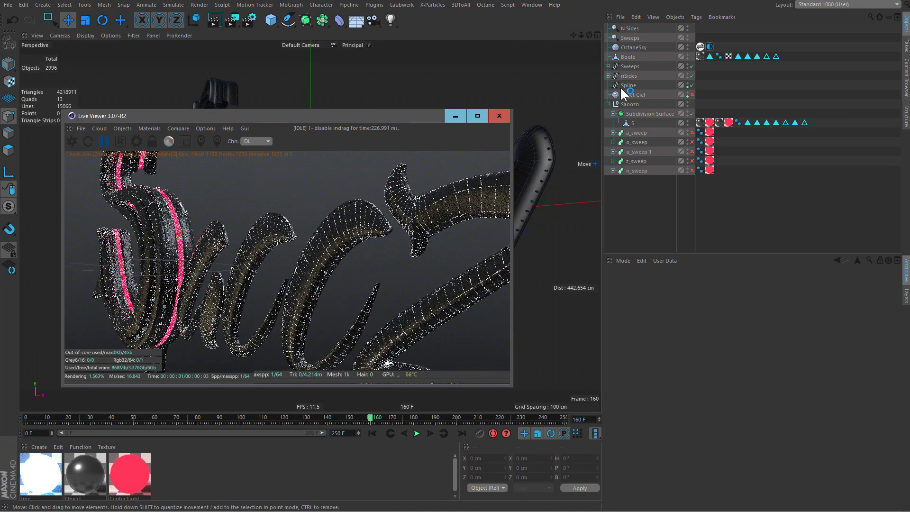
# Restore the Sweeps selection object to select all 990 stored sweeps.
pyautogui.click(608, 76)
pyautogui.click(608, 76)
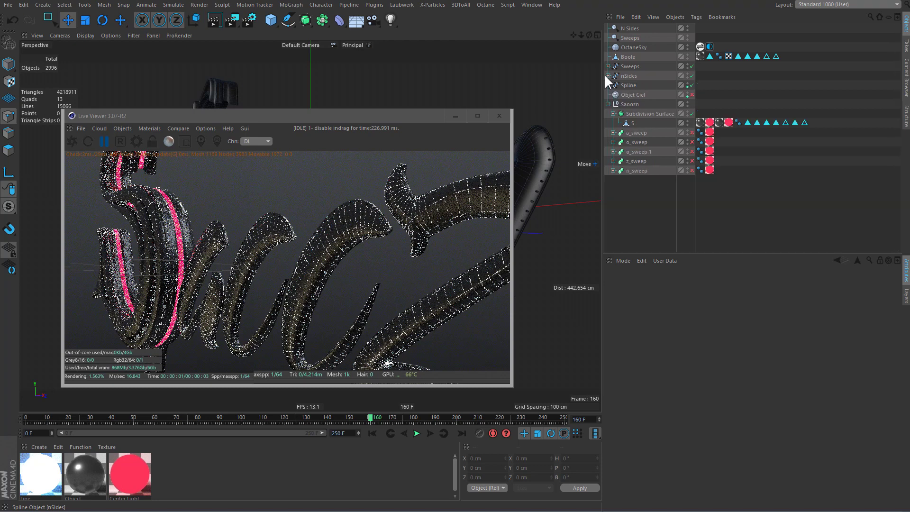
pyautogui.click(608, 76)
pyautogui.click(614, 38)
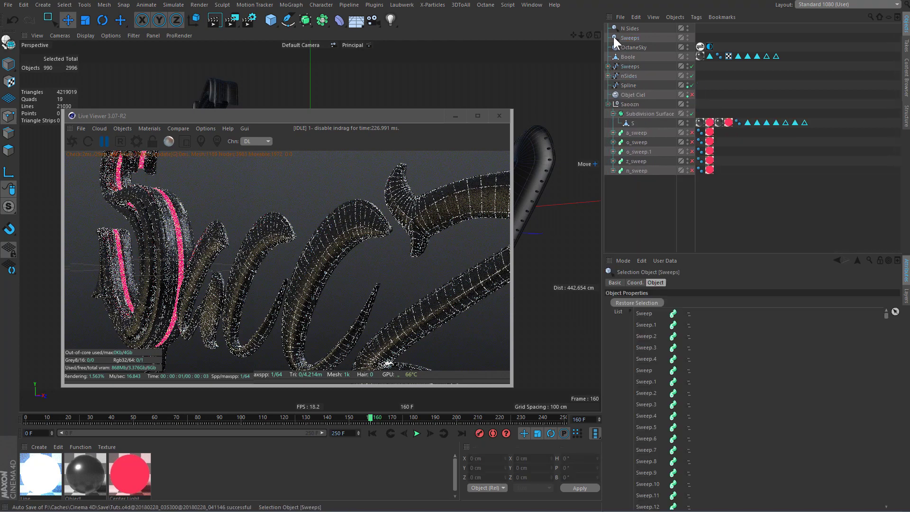
pyautogui.doubleClick(614, 38)
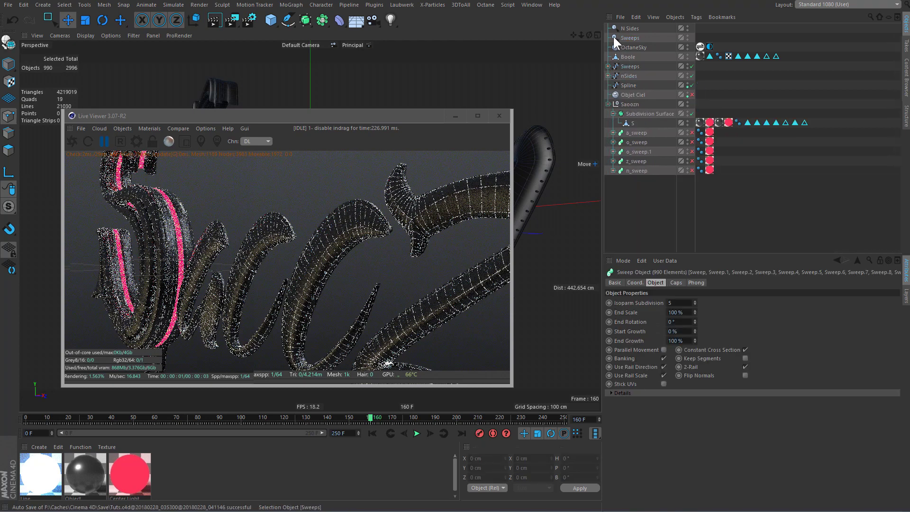
# Apply the Line material to the selected sweeps as a UVW-mapped texture tag.
pyautogui.rightClick(38, 468)
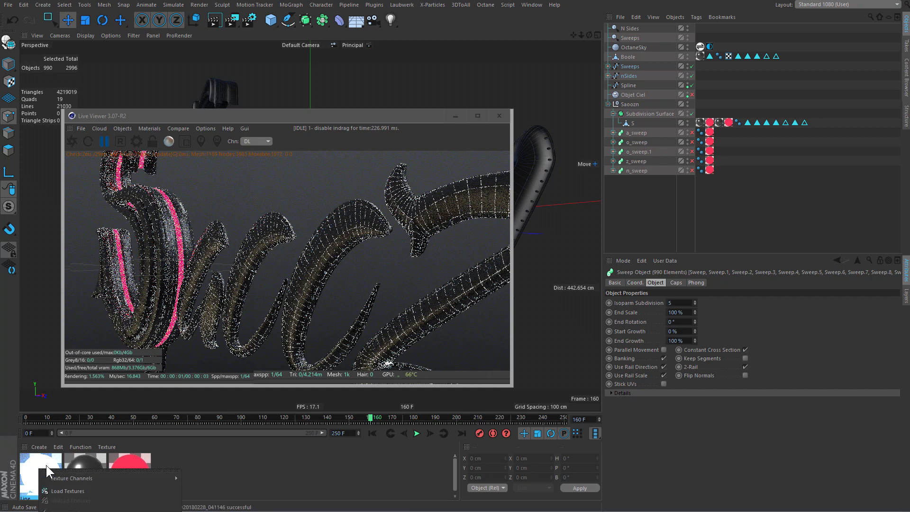
pyautogui.click(214, 136)
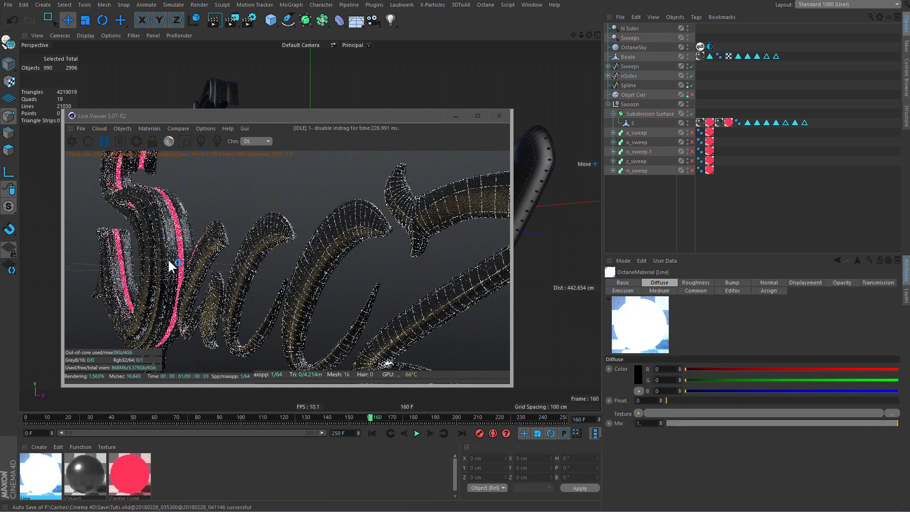
pyautogui.moveTo(70, 410); pyautogui.dragTo(137, 141)
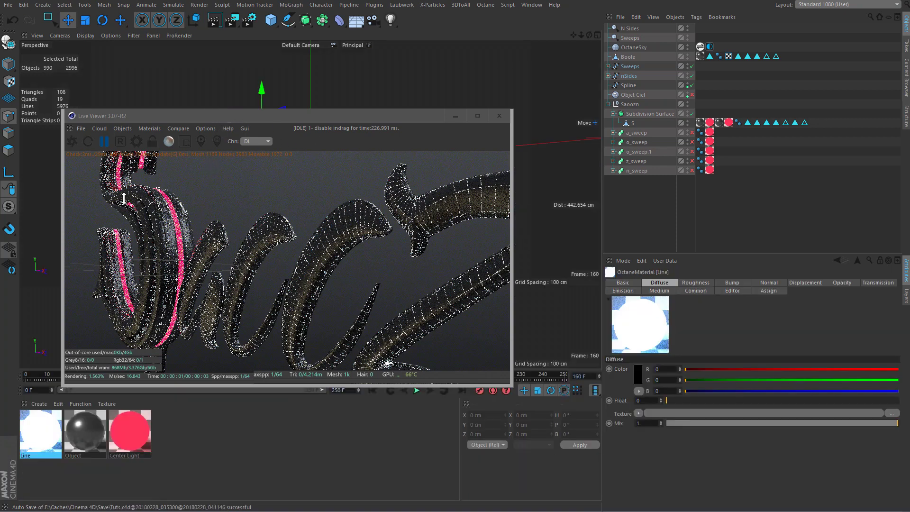
pyautogui.rightClick(41, 199)
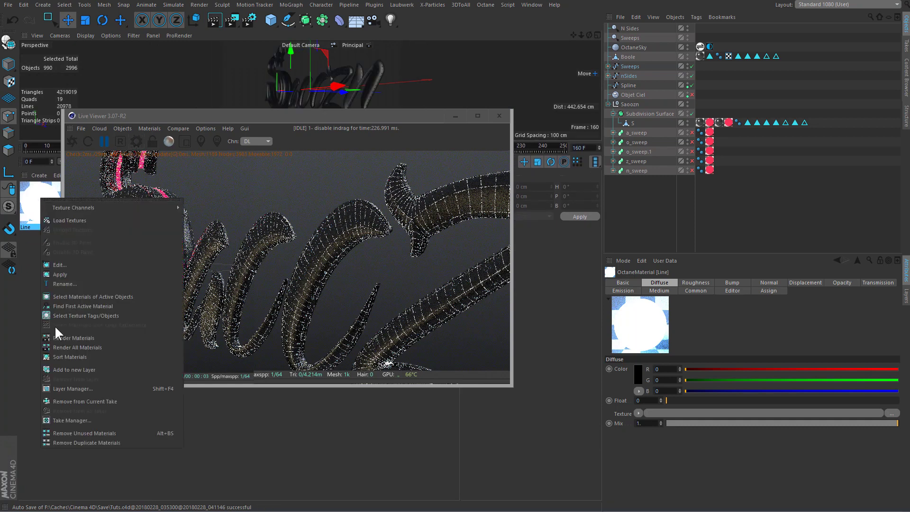
pyautogui.click(66, 275)
# Arrange the Octane Live Viewer and viewport to preview the textured lettering.
pyautogui.moveTo(283, 114); pyautogui.dragTo(169, 216)
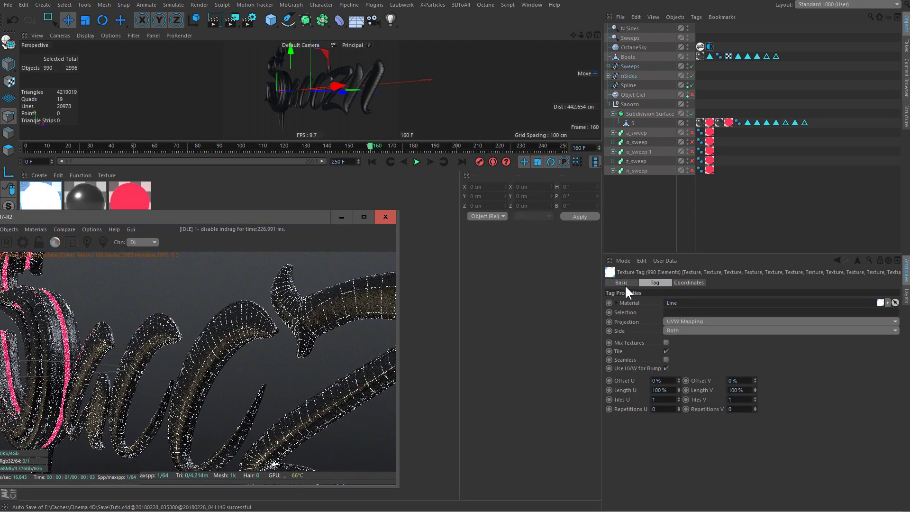
pyautogui.click(608, 76)
pyautogui.click(608, 76)
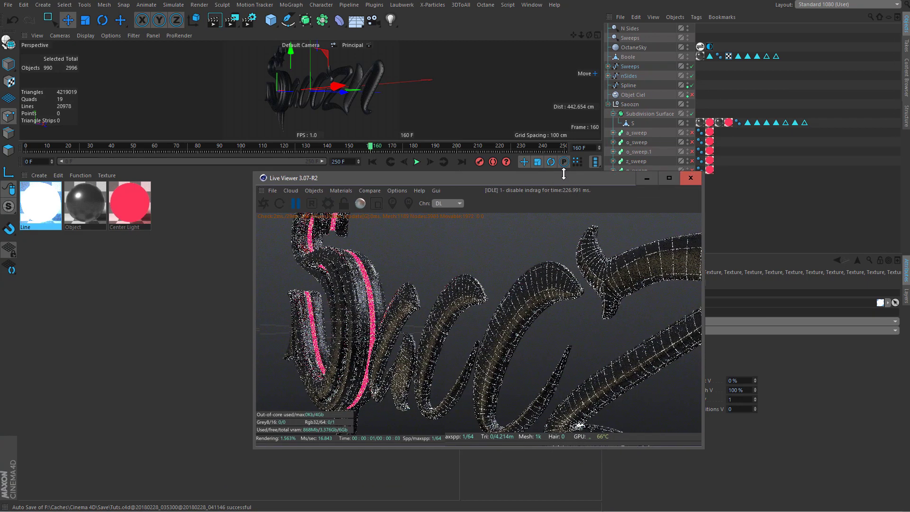
pyautogui.moveTo(279, 218); pyautogui.dragTo(584, 179)
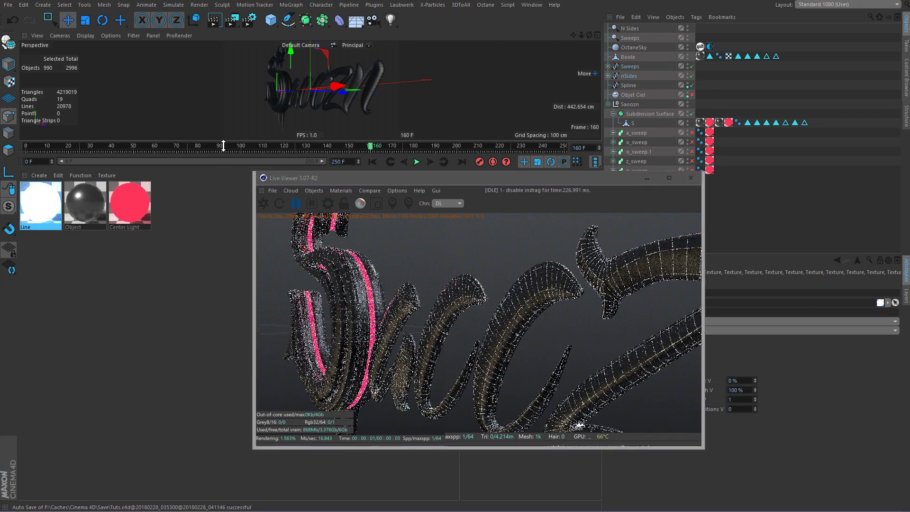
pyautogui.moveTo(220, 141); pyautogui.dragTo(219, 286)
pyautogui.moveTo(407, 180); pyautogui.dragTo(223, 193)
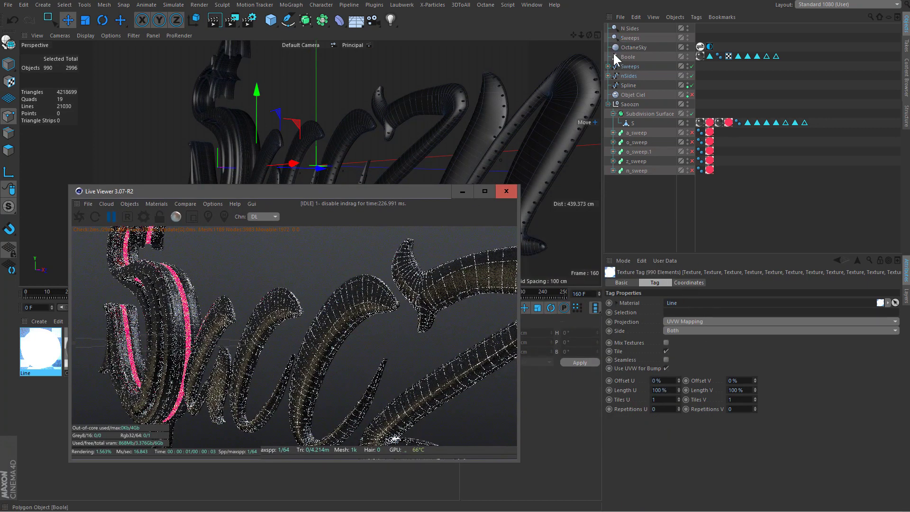
# Set all sweeps' End Growth to 0% and key it at the first frame.
pyautogui.click(667, 121)
pyautogui.click(653, 282)
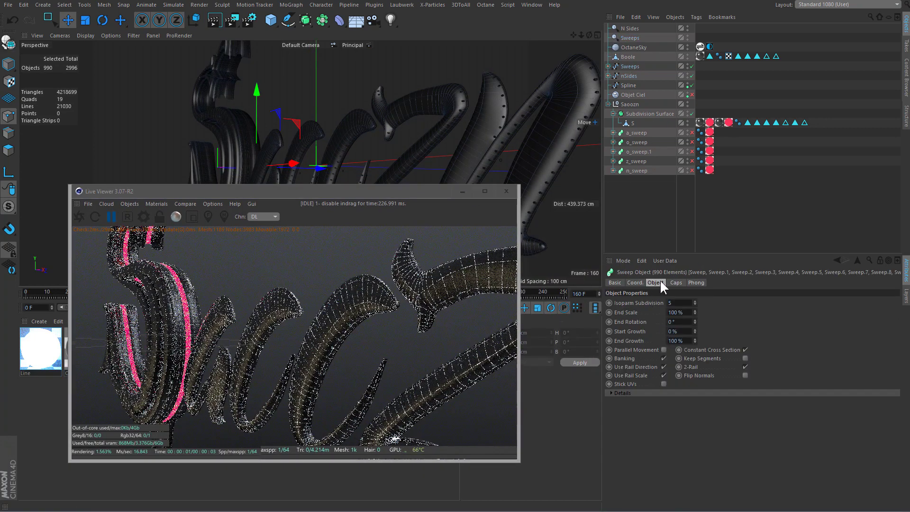
pyautogui.doubleClick(677, 340)
pyautogui.write('0')
pyautogui.press('Return')
pyautogui.moveTo(426, 191)
pyautogui.mouseDown()
pyautogui.moveTo(721, 337)
pyautogui.moveTo(329, 242)
pyautogui.mouseUp()
pyautogui.click(372, 307)
pyautogui.keyDown('ctrl'); pyautogui.click(609, 341); pyautogui.keyUp('ctrl')
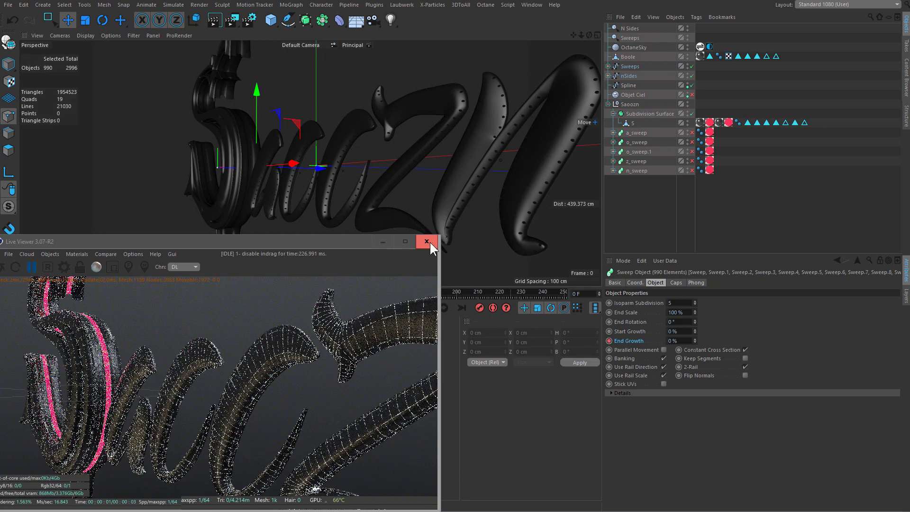
# Key End Growth at 0% on frame 25.
pyautogui.moveTo(385, 239); pyautogui.dragTo(423, 382)
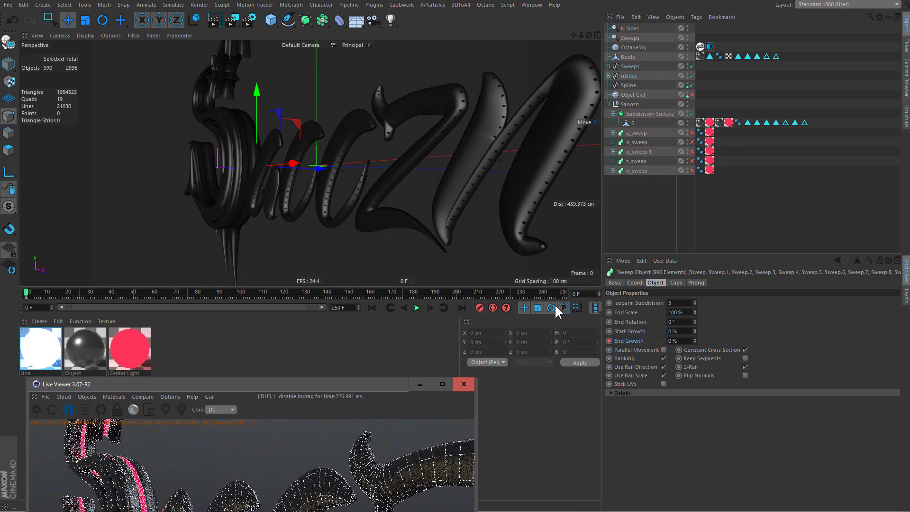
pyautogui.doubleClick(578, 293)
pyautogui.write('25')
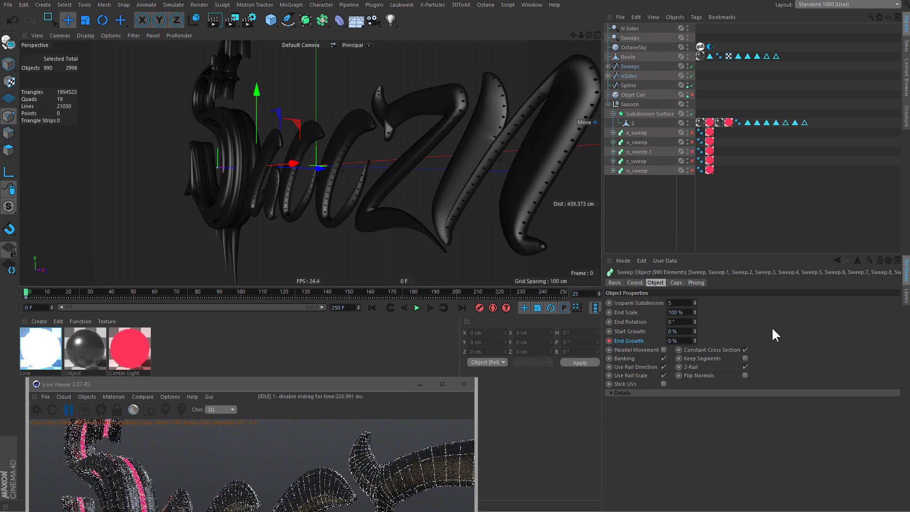
pyautogui.press('Return')
pyautogui.keyDown('ctrl'); pyautogui.click(608, 340); pyautogui.keyUp('ctrl')
# Key End Growth at 100% on frame 75.
pyautogui.write('50')
pyautogui.press('Return')
pyautogui.doubleClick(682, 340)
pyautogui.write('1')
pyautogui.doubleClick(585, 294)
pyautogui.write('75')
pyautogui.press('Return')
pyautogui.doubleClick(673, 340)
pyautogui.write('100')
pyautogui.press('Return')
pyautogui.click(609, 342)
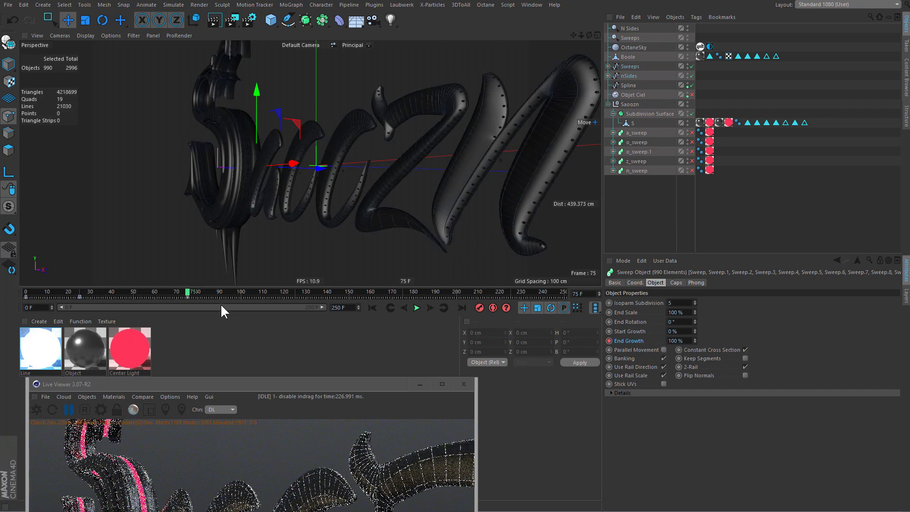
# Return to frame 0 and play back the line growth animation.
pyautogui.click(390, 307)
pyautogui.click(390, 307)
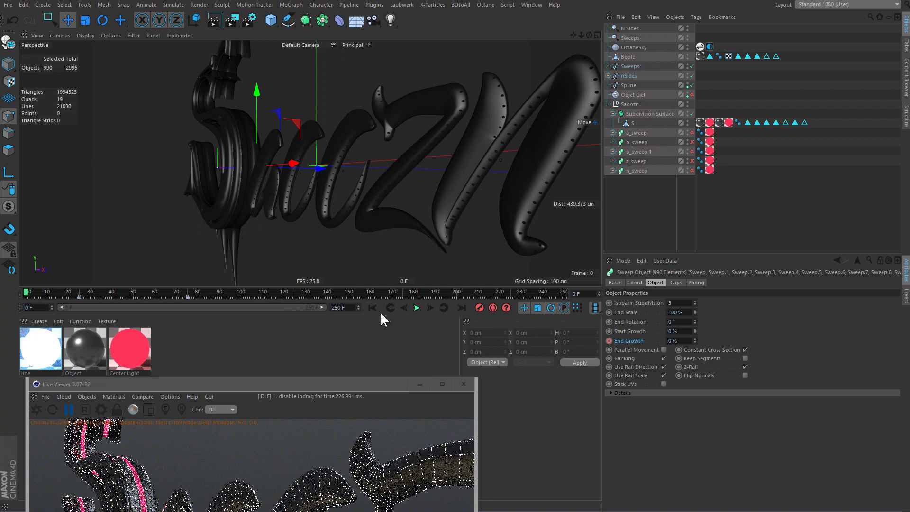
pyautogui.click(416, 308)
pyautogui.moveTo(26, 291); pyautogui.dragTo(72, 296)
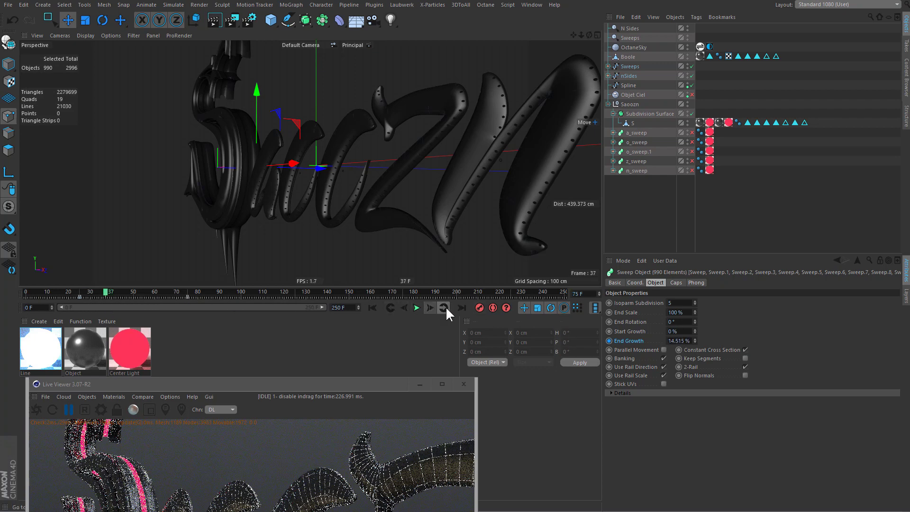
# Zoom and orbit the view around the fully grown lettering.
pyautogui.scroll(2, 487, 183)
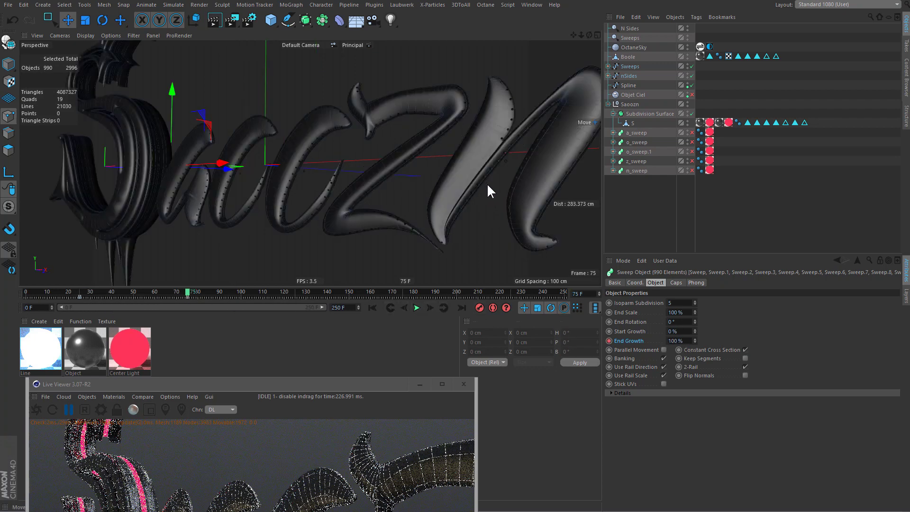
pyautogui.scroll(2, 453, 177)
pyautogui.keyDown('alt'); pyautogui.moveTo(428, 186); pyautogui.dragTo(468, 189); pyautogui.keyUp('alt')
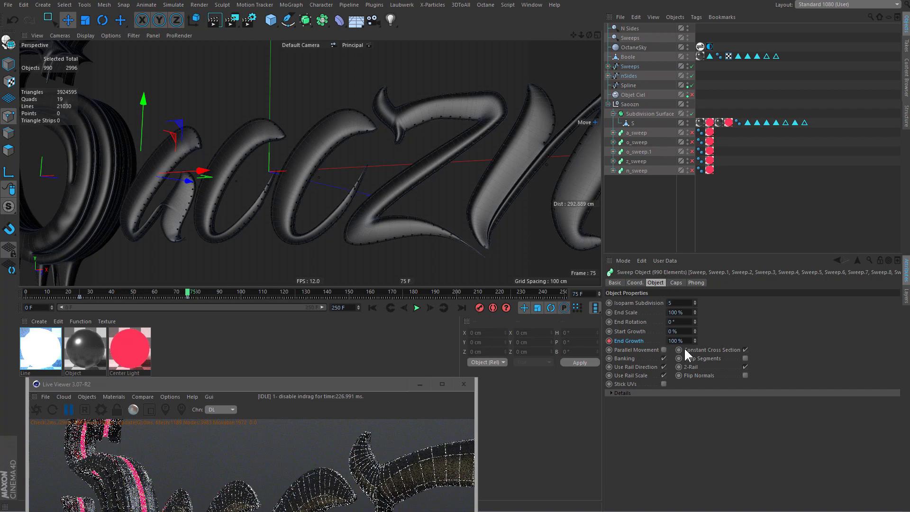
# Open the End Growth F-Curve in the Timeline and show Sweep.2's curve.
pyautogui.rightClick(643, 339)
pyautogui.moveTo(663, 347)
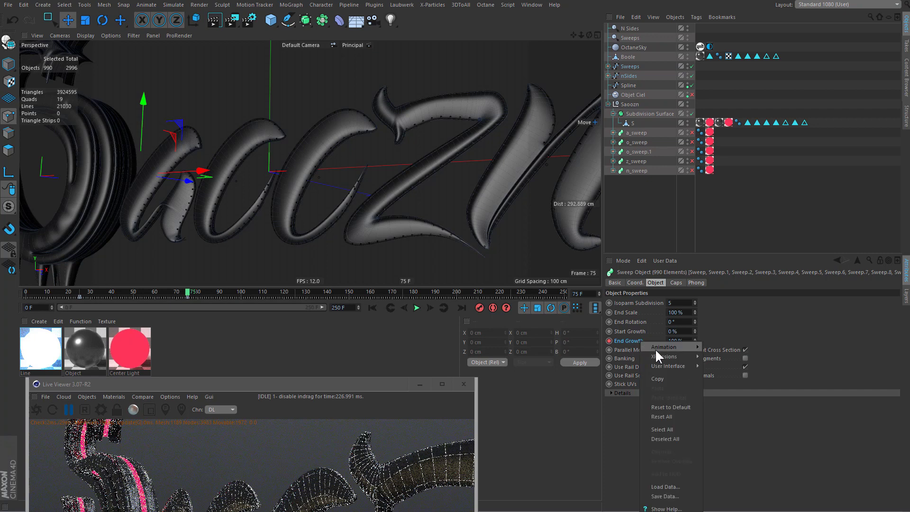
pyautogui.click(703, 429)
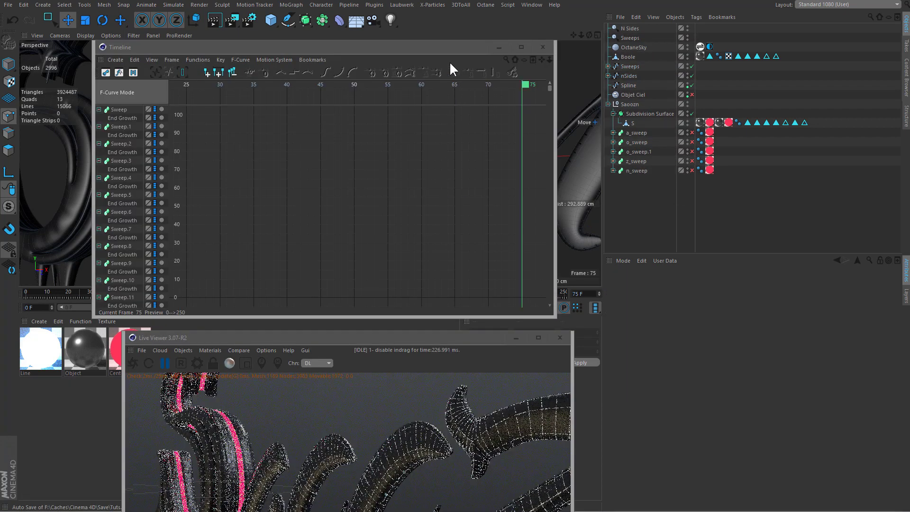
pyautogui.moveTo(436, 47); pyautogui.dragTo(547, 49)
pyautogui.moveTo(412, 337); pyautogui.dragTo(141, 327)
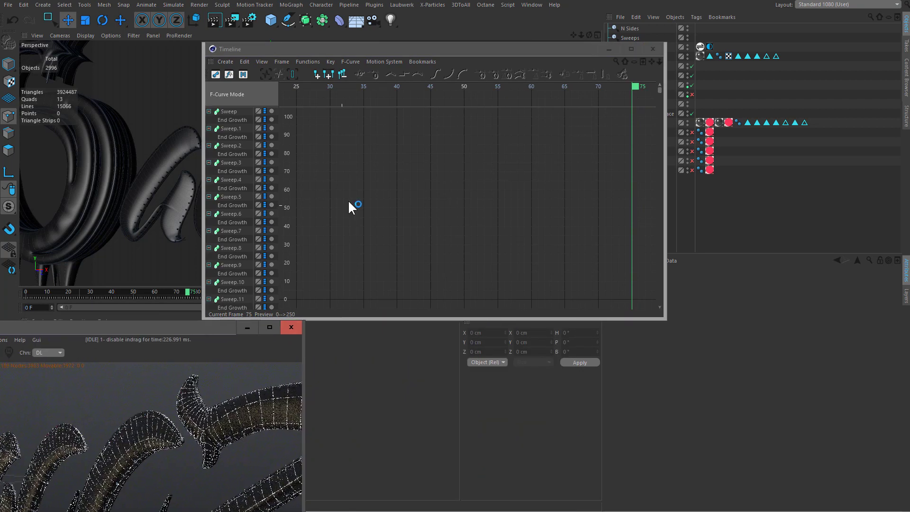
pyautogui.scroll(-2, 351, 218)
pyautogui.scroll(-2, 331, 141)
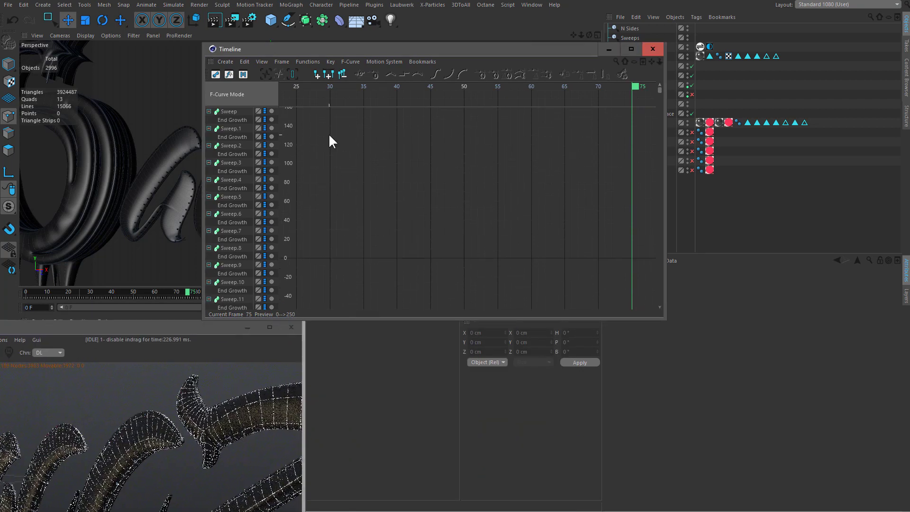
pyautogui.click(231, 154)
# Select all End Growth tracks and review their 0–100 keys in the Dope Sheet.
pyautogui.hotkey('ctrl', 'a')
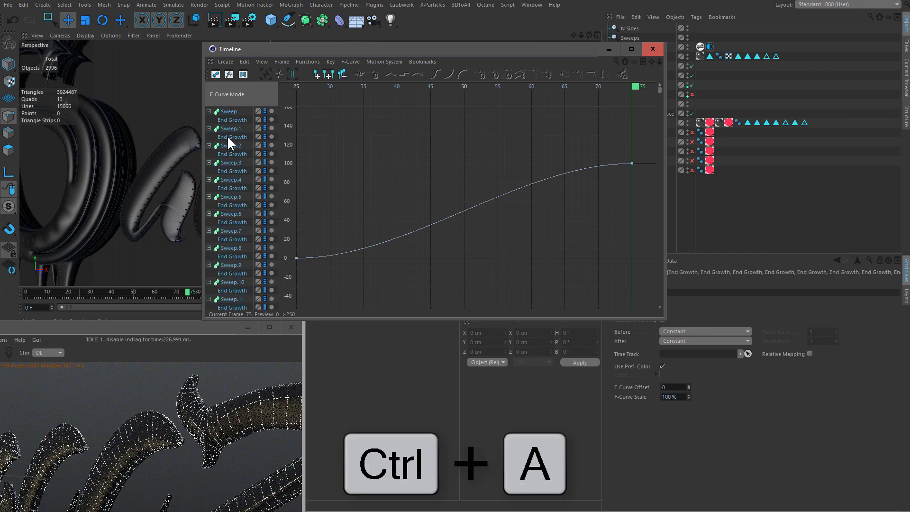
pyautogui.click(208, 111)
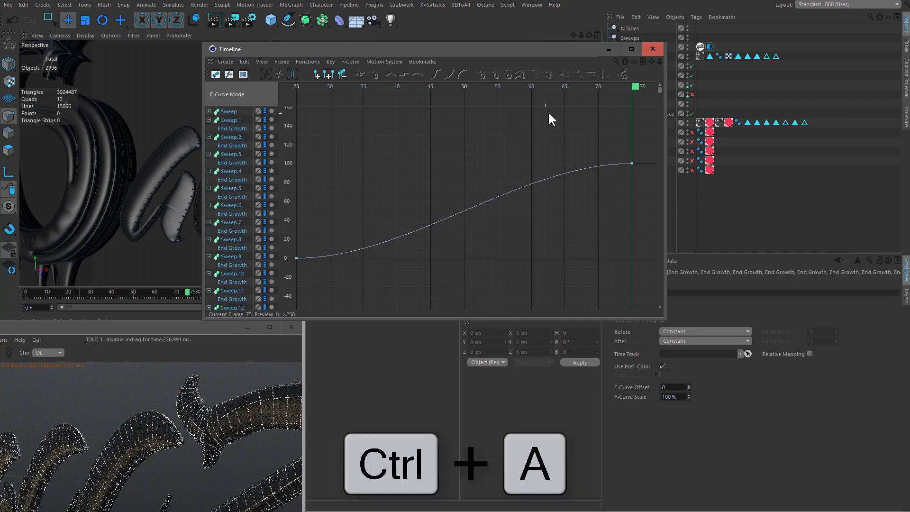
pyautogui.click(215, 74)
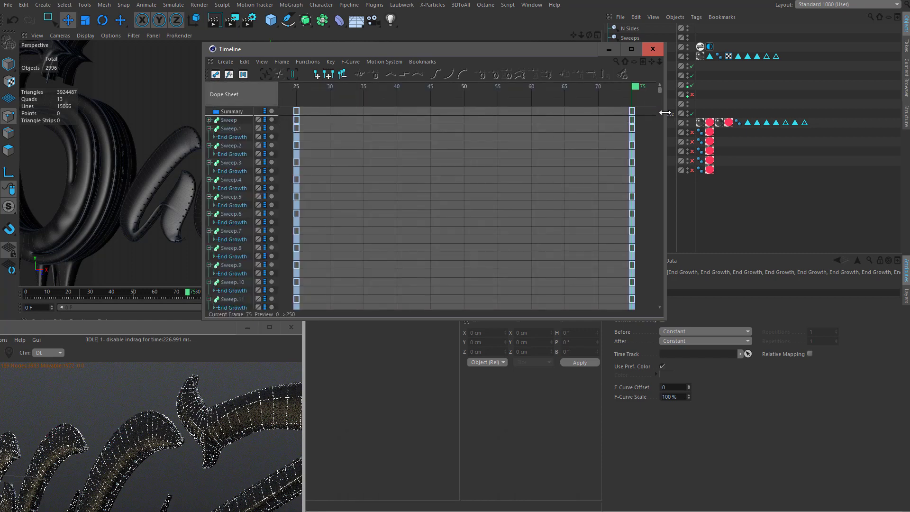
pyautogui.moveTo(665, 92)
pyautogui.mouseDown()
pyautogui.moveTo(768, 97)
pyautogui.moveTo(753, 306)
pyautogui.mouseUp()
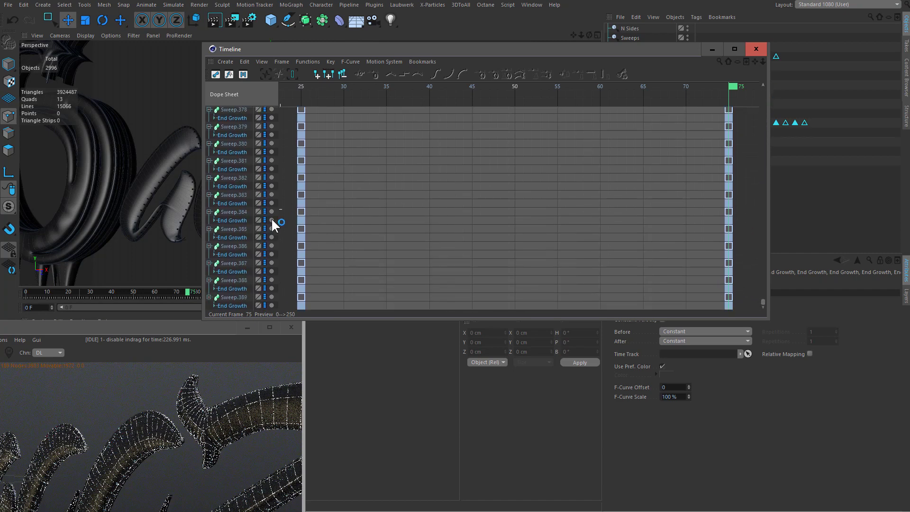
pyautogui.moveTo(762, 299); pyautogui.dragTo(755, 98)
pyautogui.moveTo(675, 69)
pyautogui.mouseDown()
pyautogui.moveTo(399, 102)
pyautogui.moveTo(573, 90)
pyautogui.mouseUp()
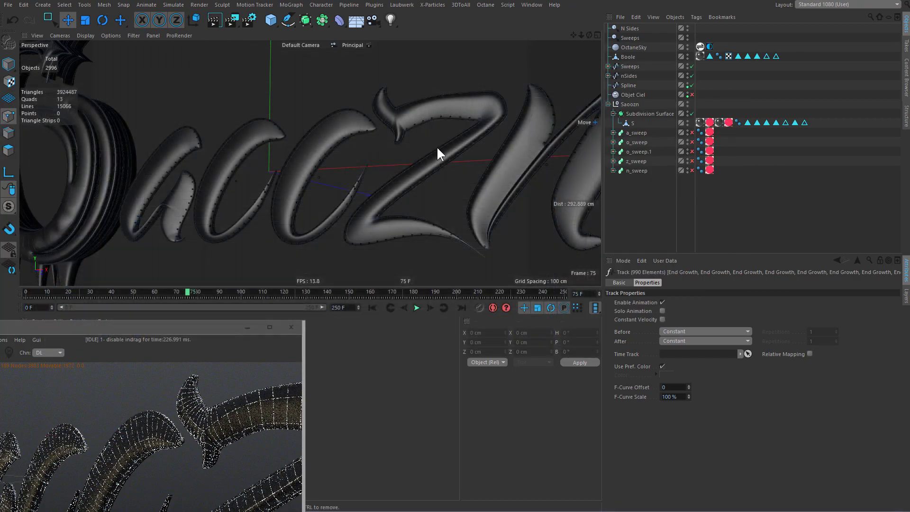
# Close the Live Viewer and give all n-Side profiles a 0.35 cm radius.
pyautogui.click(291, 327)
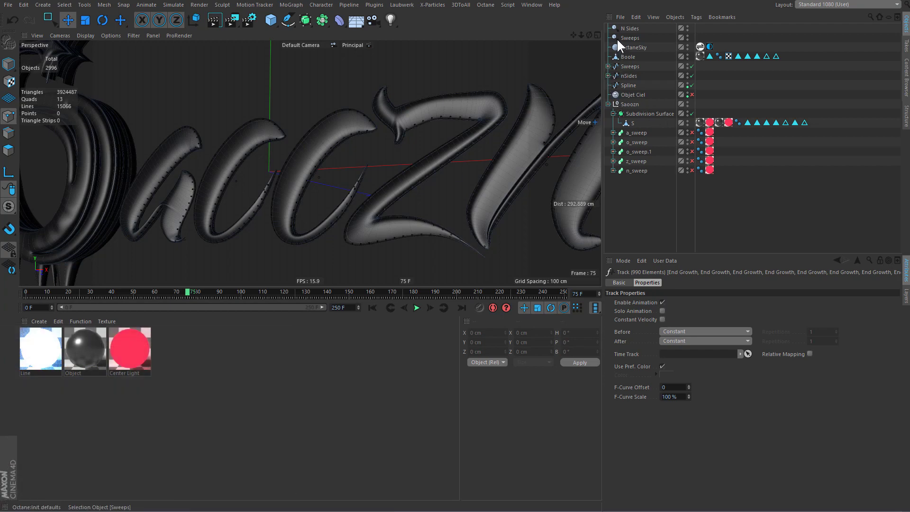
pyautogui.hotkey('ctrl', 'a')
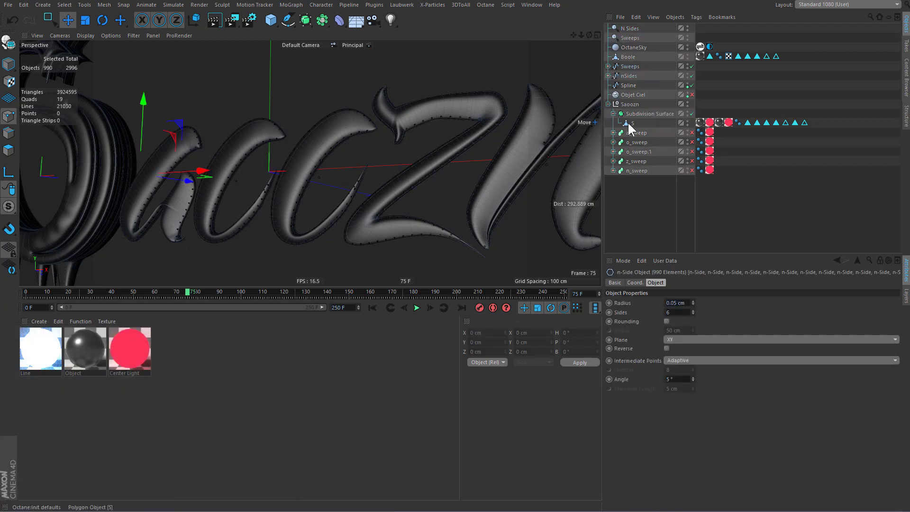
pyautogui.doubleClick(672, 302)
pyautogui.write('1')
pyautogui.scroll(-1, 488, 211)
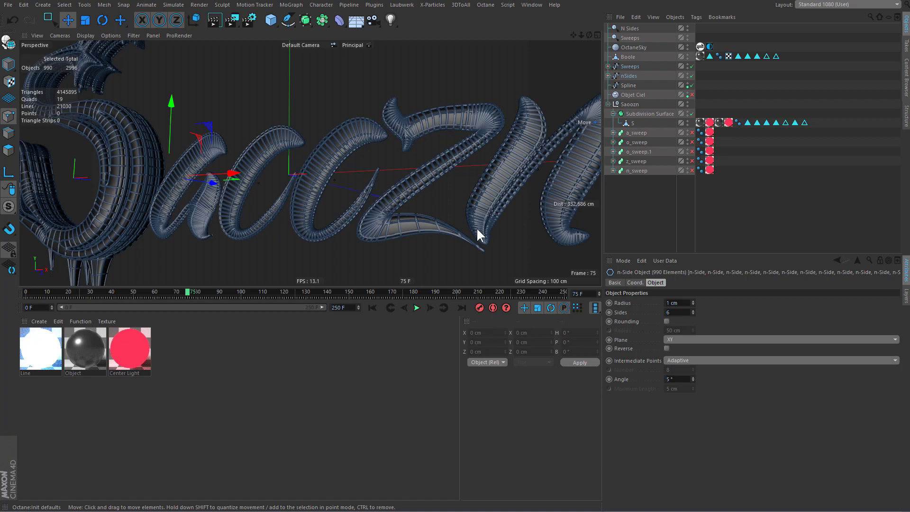
pyautogui.doubleClick(671, 302)
pyautogui.press('BackSpace')
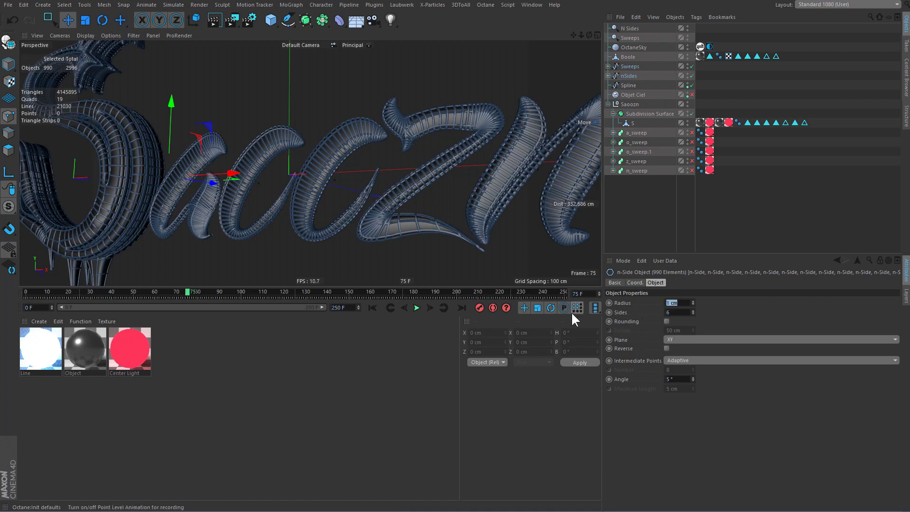
pyautogui.write('0.35')
pyautogui.press('Return')
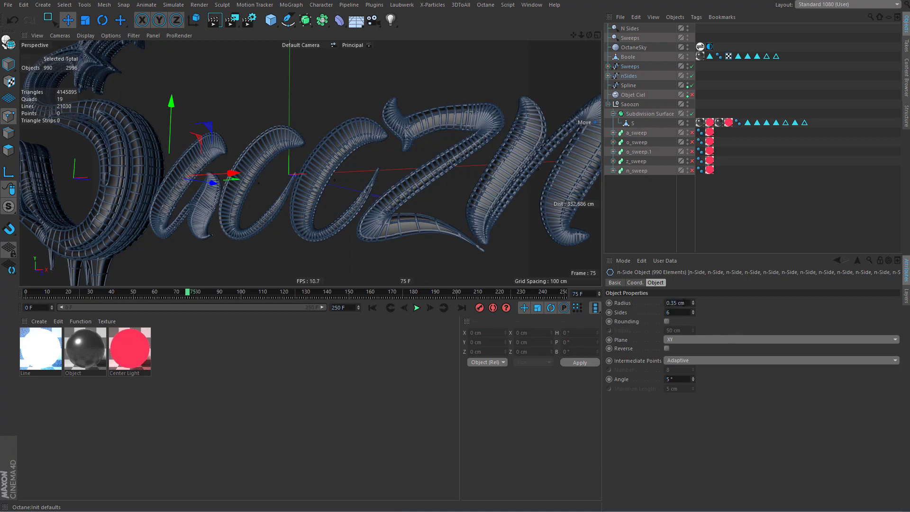
# Raise the profile radius to 0.5 cm and orbit to inspect the thicker tubes.
pyautogui.doubleClick(672, 302)
pyautogui.write('0.5')
pyautogui.press('Return')
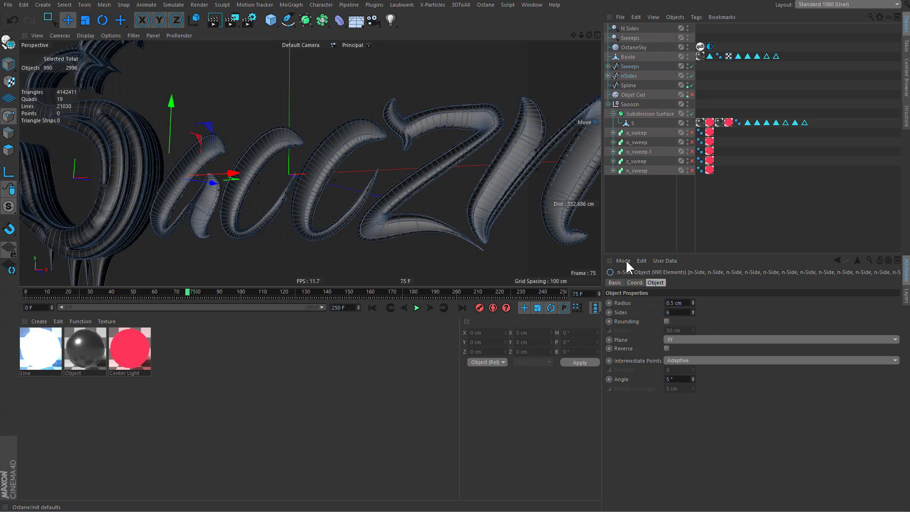
pyautogui.keyDown('alt'); pyautogui.moveTo(444, 199); pyautogui.dragTo(428, 226); pyautogui.keyUp('alt')
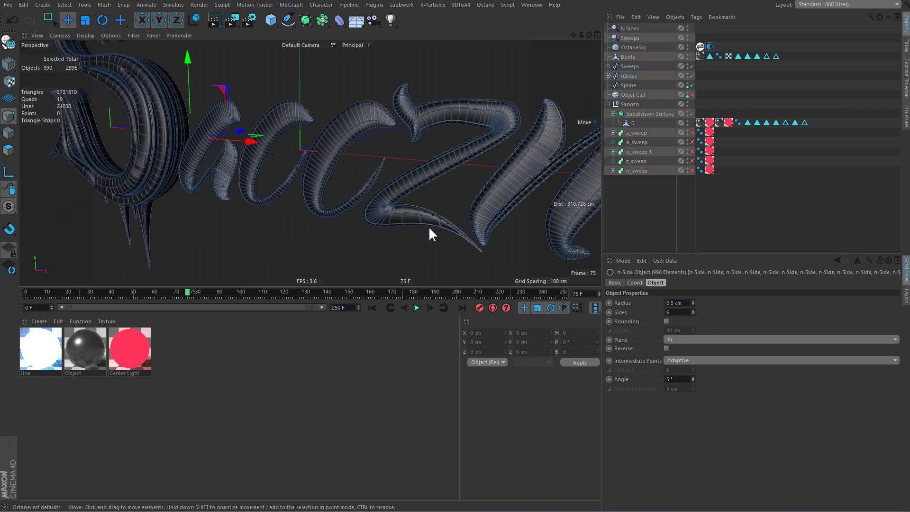
pyautogui.click(656, 211)
pyautogui.keyDown('alt'); pyautogui.moveTo(449, 197); pyautogui.dragTo(415, 170); pyautogui.keyUp('alt')
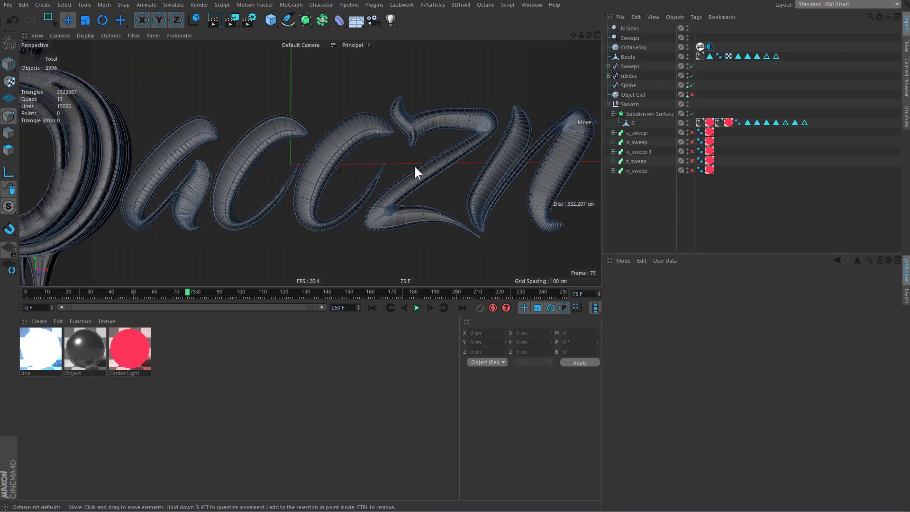
# Turn on Use Color for all sweeps with a light blue display colour.
pyautogui.scroll(-3, 415, 170)
pyautogui.scroll(-2, 430, 170)
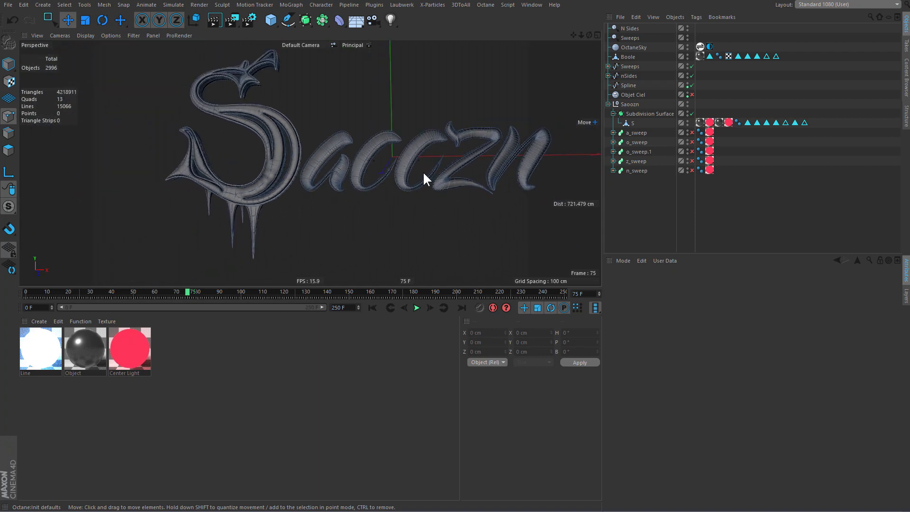
pyautogui.moveTo(428, 169)
pyautogui.keyDown('alt'); pyautogui.mouseDown()
pyautogui.moveTo(403, 173)
pyautogui.moveTo(485, 171)
pyautogui.mouseUp(); pyautogui.keyUp('alt')
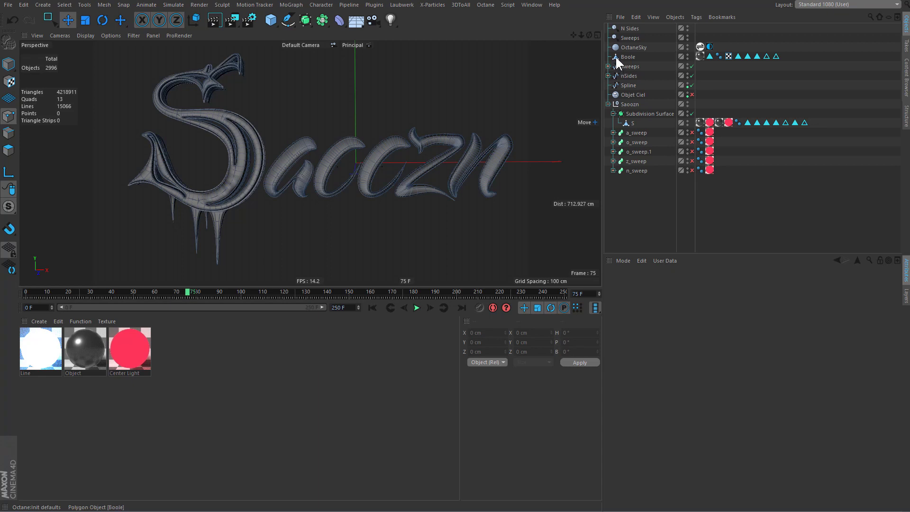
pyautogui.doubleClick(613, 36)
pyautogui.click(665, 339)
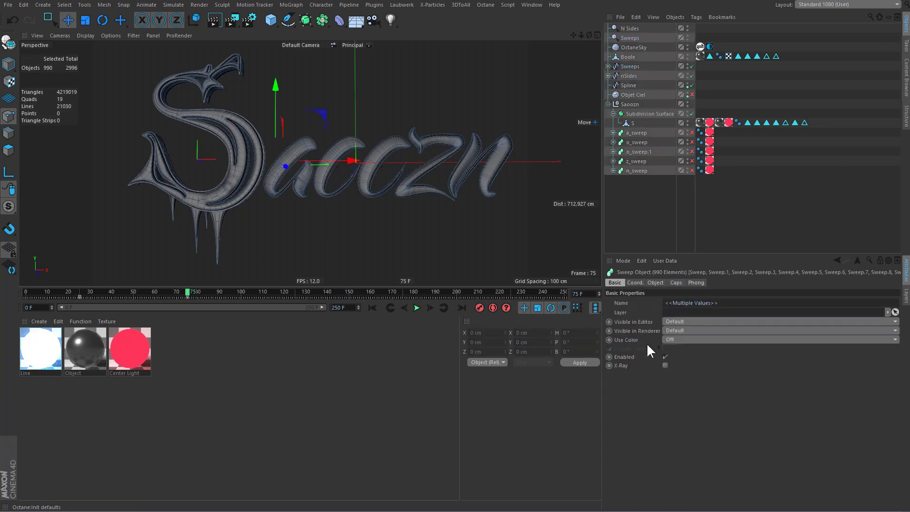
pyautogui.click(680, 358)
pyautogui.click(691, 345)
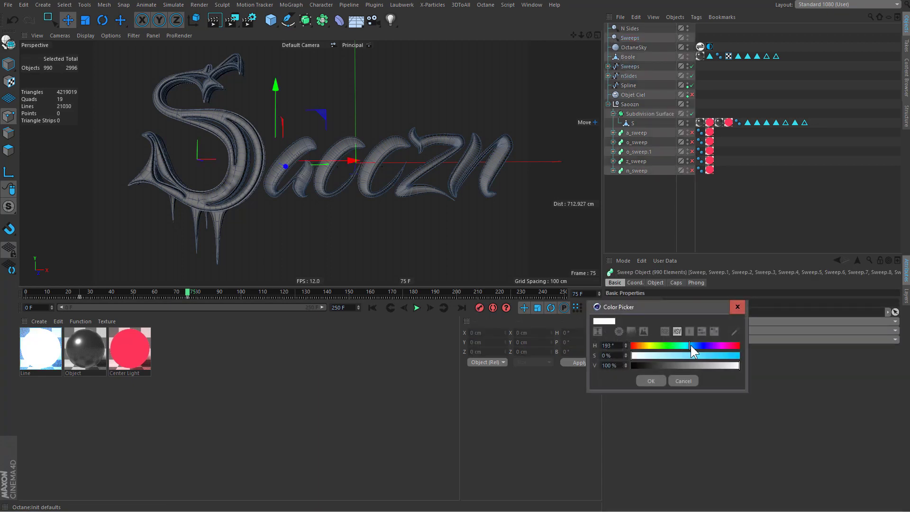
pyautogui.click(654, 379)
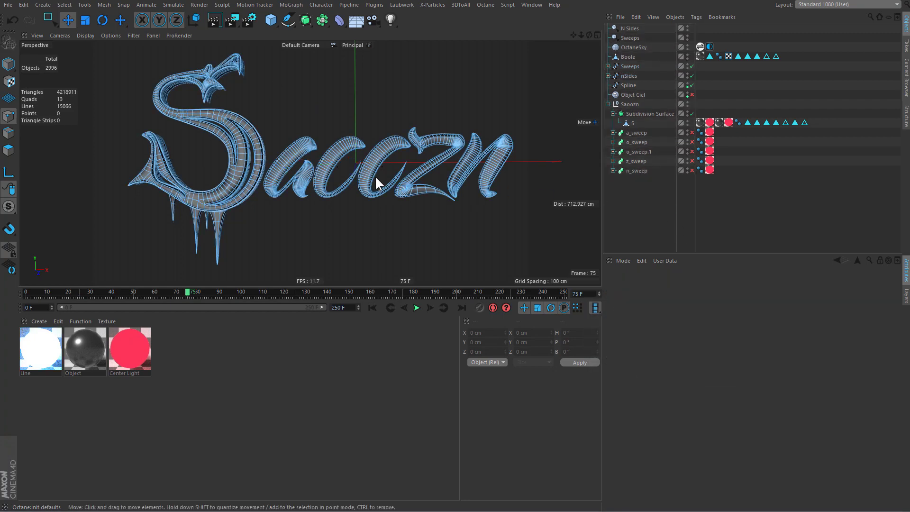
# Switch the renderer to Hardware OpenGL with Enhanced OpenGL and anti-aliasing.
pyautogui.hotkey('ctrl', 'b')
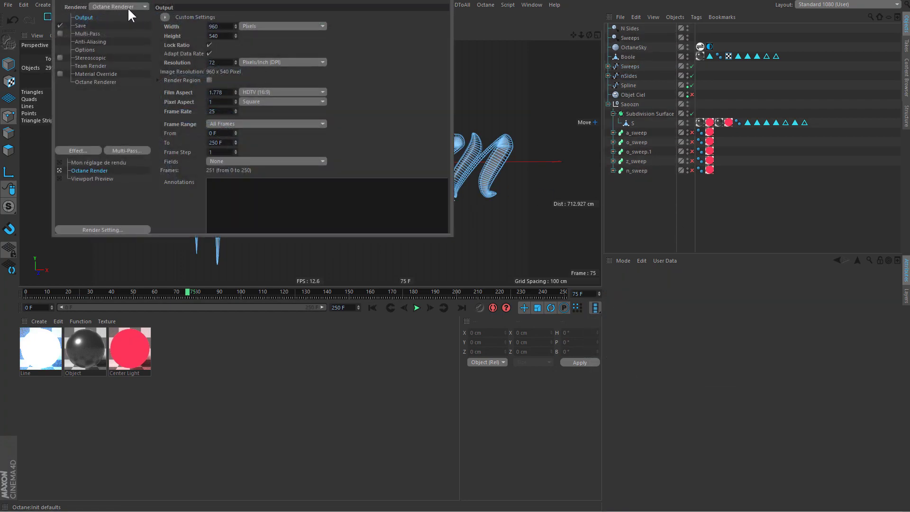
pyautogui.click(127, 8)
pyautogui.click(125, 44)
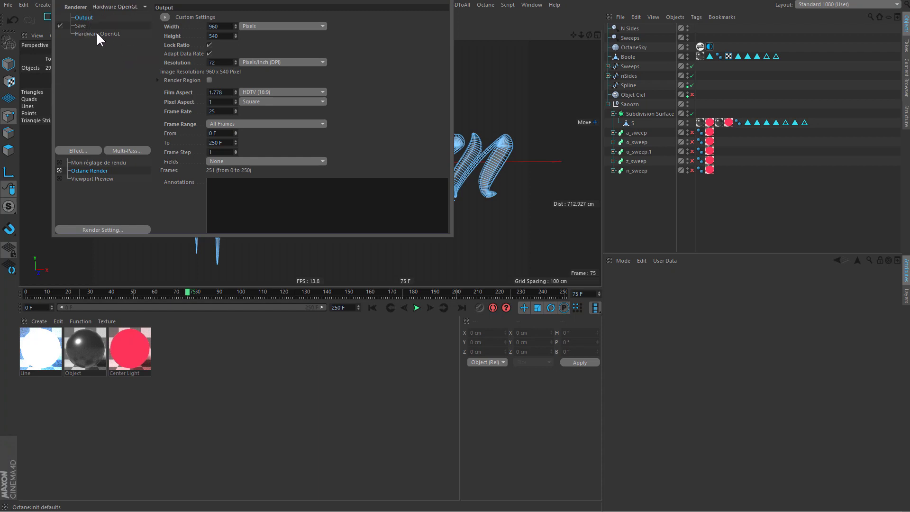
pyautogui.click(97, 33)
pyautogui.click(242, 29)
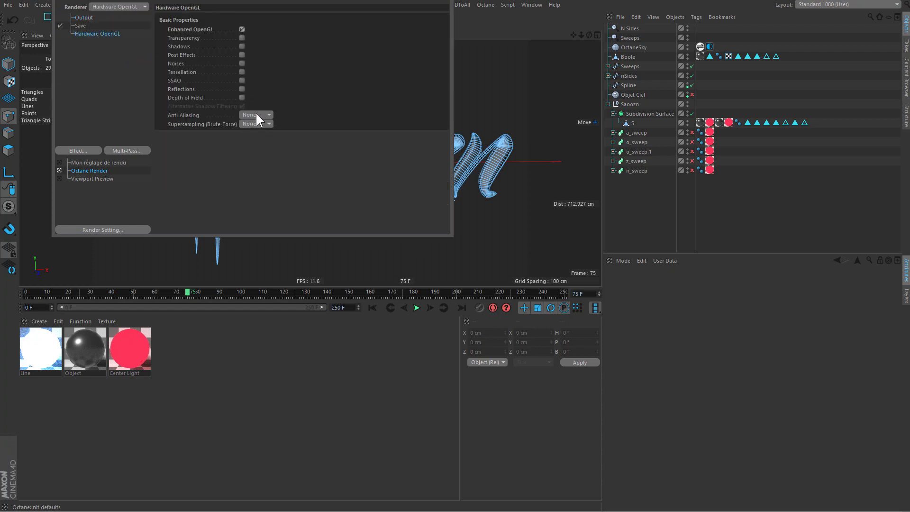
pyautogui.click(259, 140)
# End the scene at frame 125 and set the render range to frames 25–75.
pyautogui.click(80, 19)
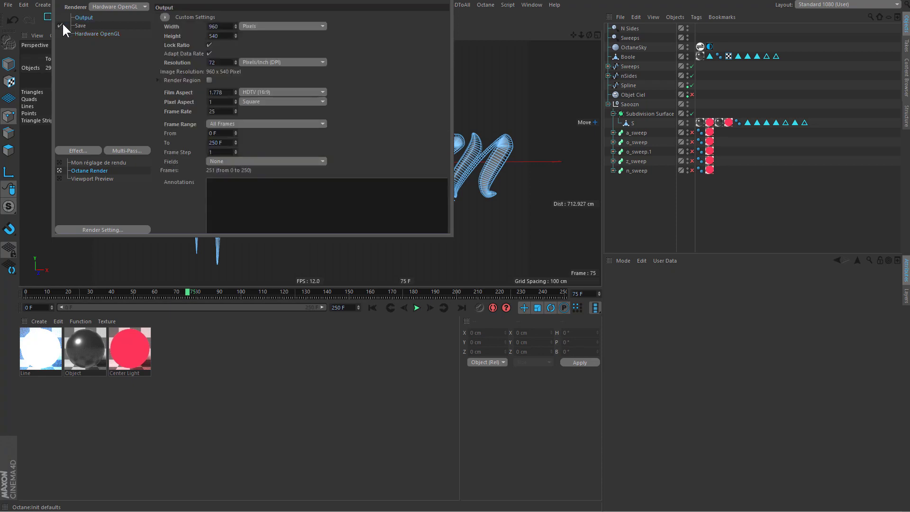
pyautogui.doubleClick(352, 310)
pyautogui.write('125')
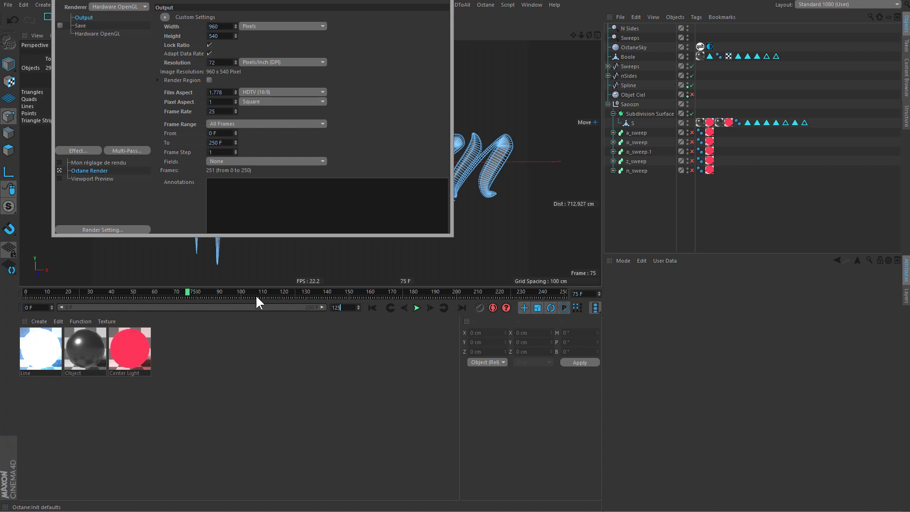
pyautogui.click(218, 133)
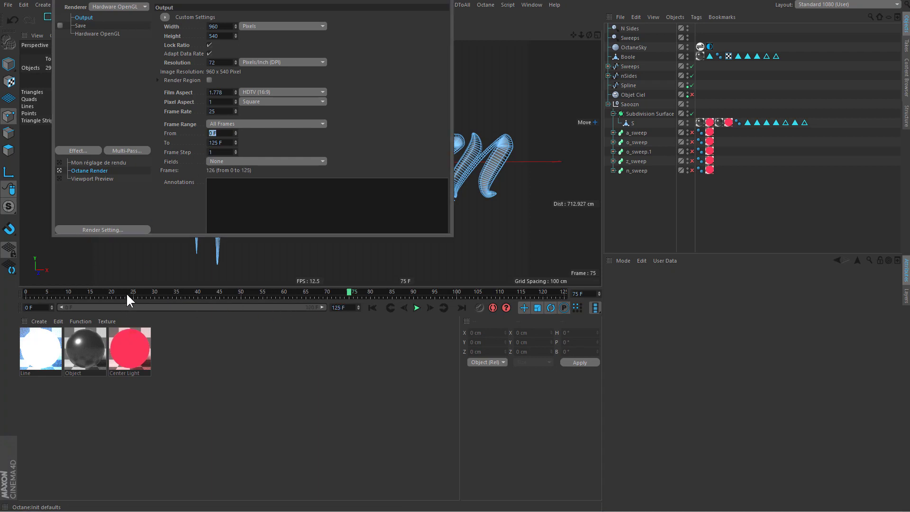
pyautogui.write('0')
pyautogui.press('Tab')
pyautogui.write('75')
pyautogui.press('Return')
pyautogui.write('25')
pyautogui.press('Return')
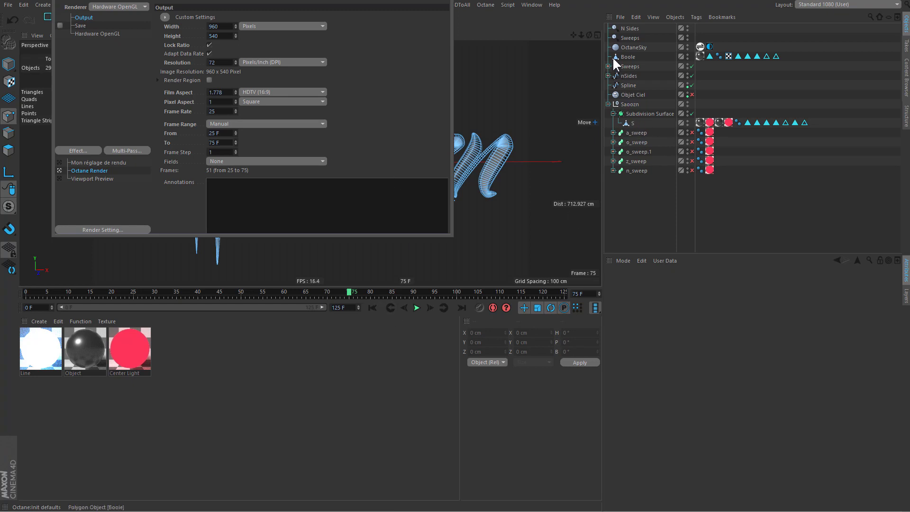
# Reselect the Sweeps object and show its Object properties.
pyautogui.click(615, 40)
pyautogui.doubleClick(616, 40)
pyautogui.click(676, 282)
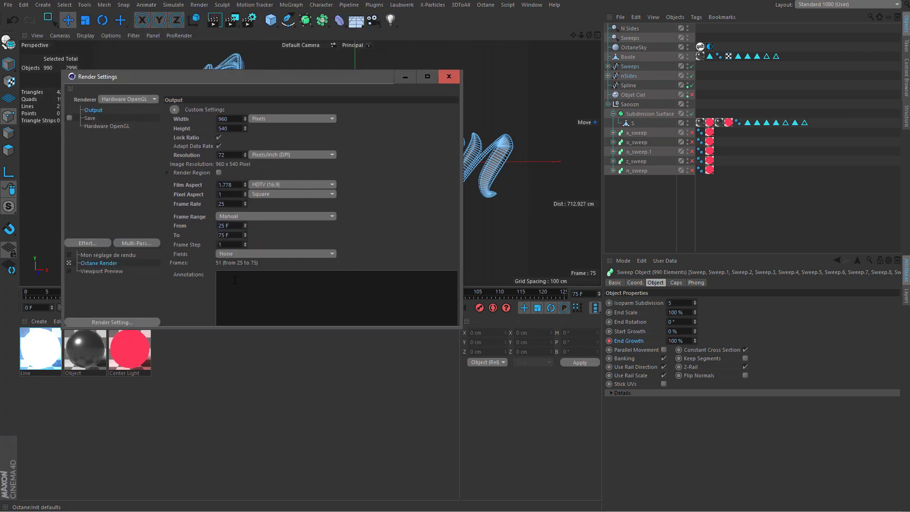
# Render frames 25–75 to the Picture Viewer without an output file and scrub through them.
pyautogui.click(231, 22)
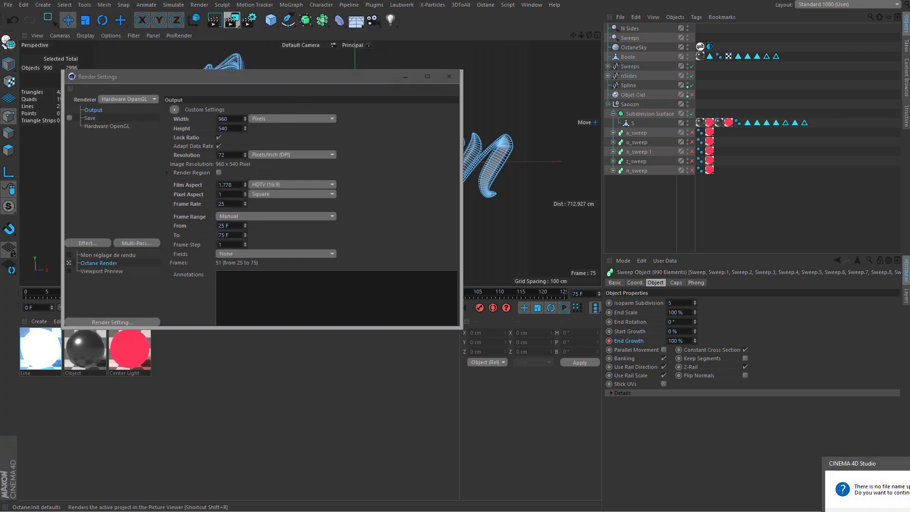
pyautogui.click(588, 306)
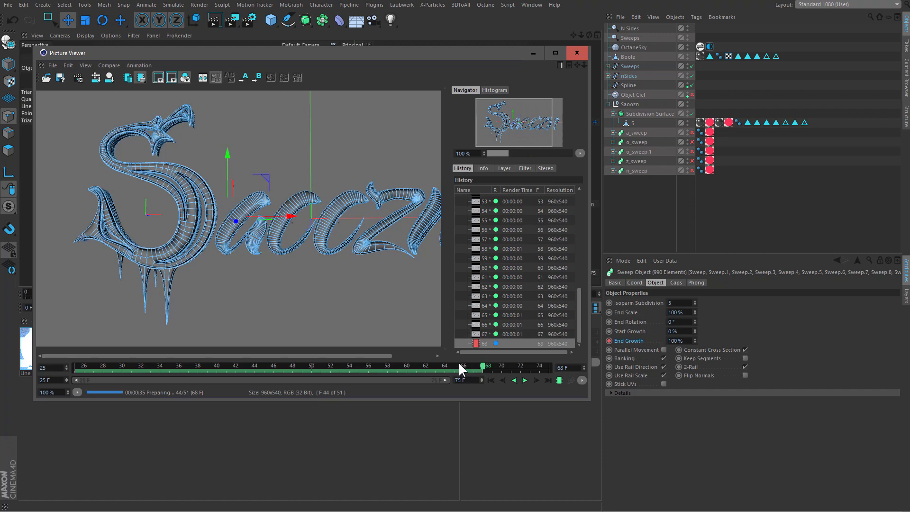
pyautogui.moveTo(459, 369); pyautogui.dragTo(131, 366)
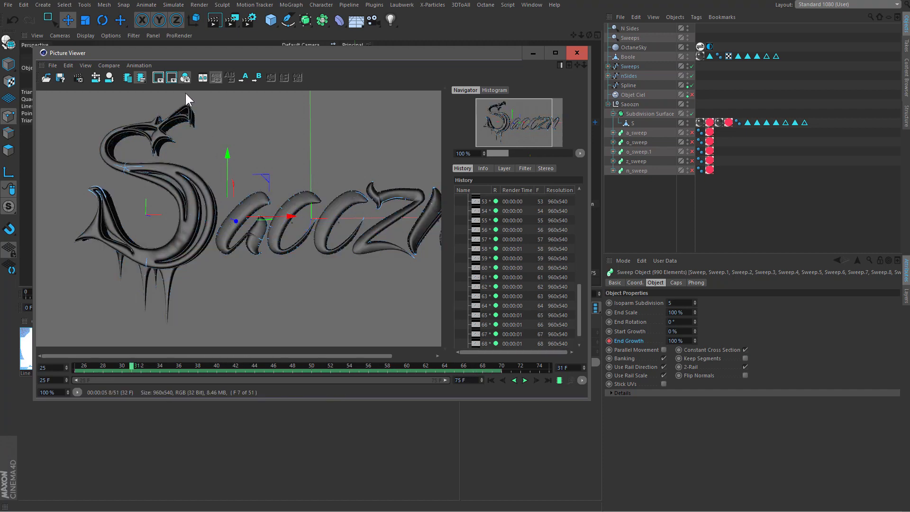
pyautogui.moveTo(676, 176); pyautogui.dragTo(719, 176)
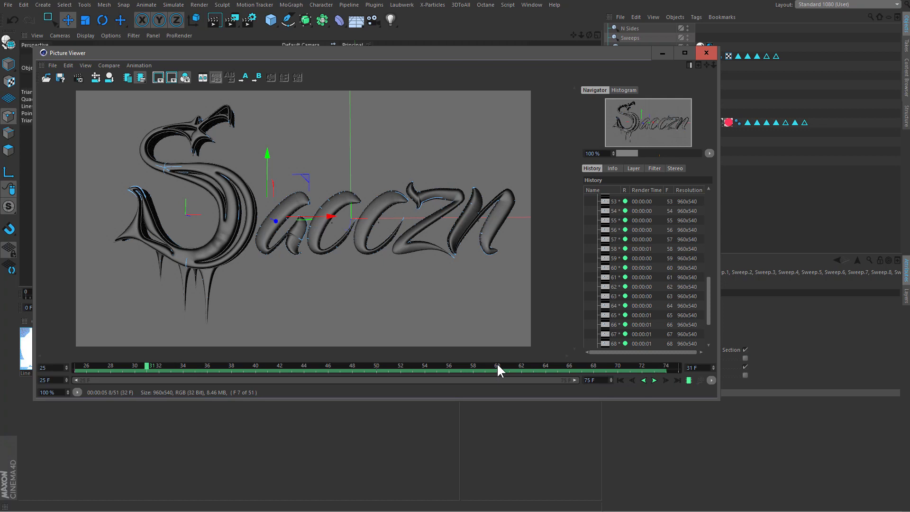
pyautogui.moveTo(497, 365); pyautogui.dragTo(90, 372)
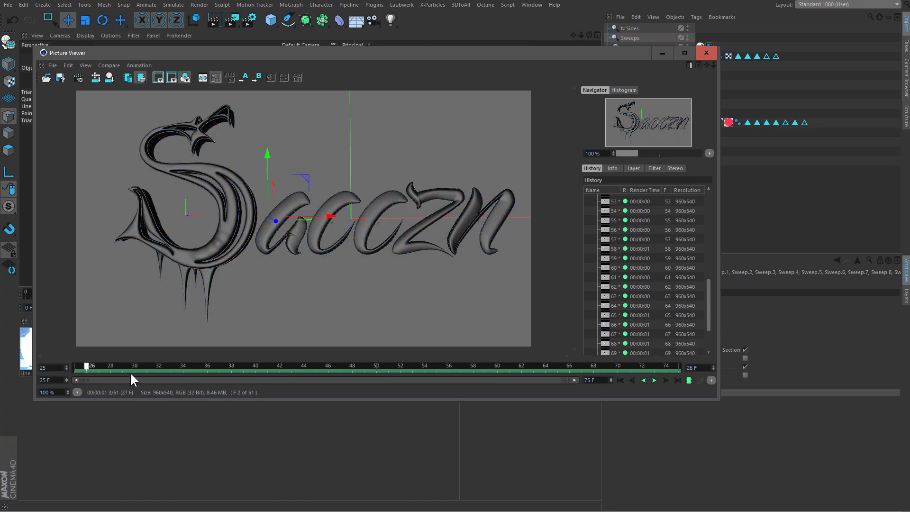
pyautogui.moveTo(131, 379)
pyautogui.mouseDown()
pyautogui.moveTo(688, 374)
pyautogui.moveTo(680, 375)
pyautogui.mouseUp()
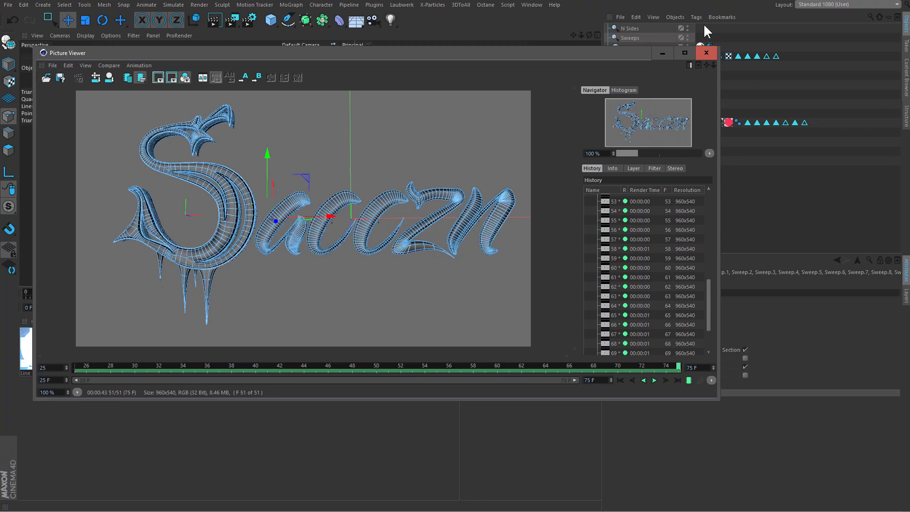
# Close the Picture Viewer and add a MoGraph Cloner to the scene.
pyautogui.click(706, 52)
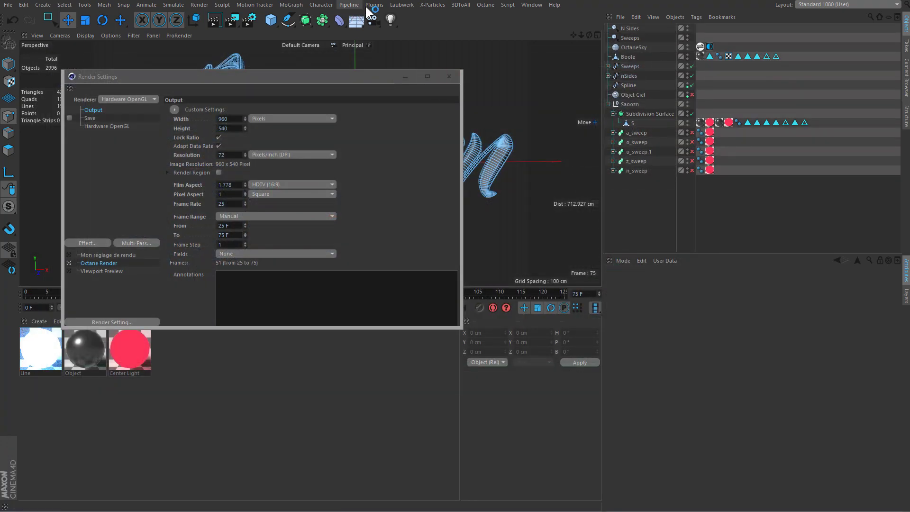
pyautogui.click(369, 4)
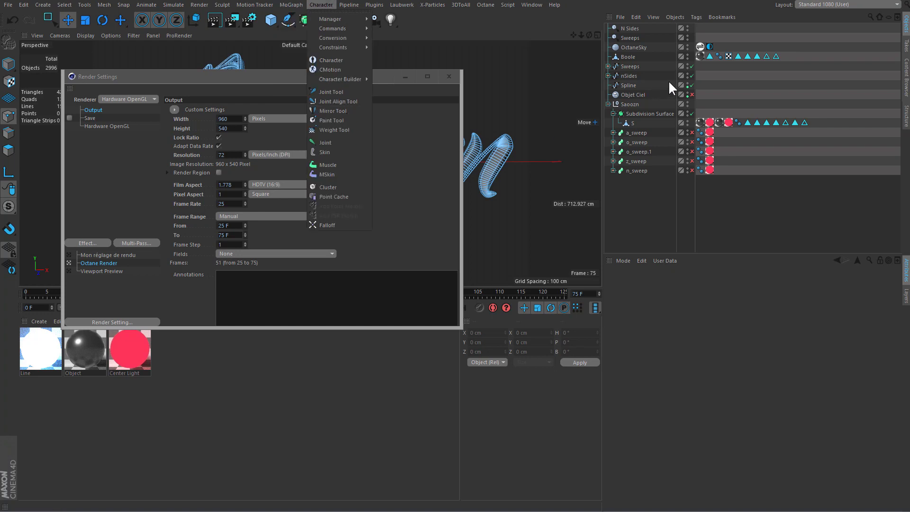
pyautogui.moveTo(290, 4)
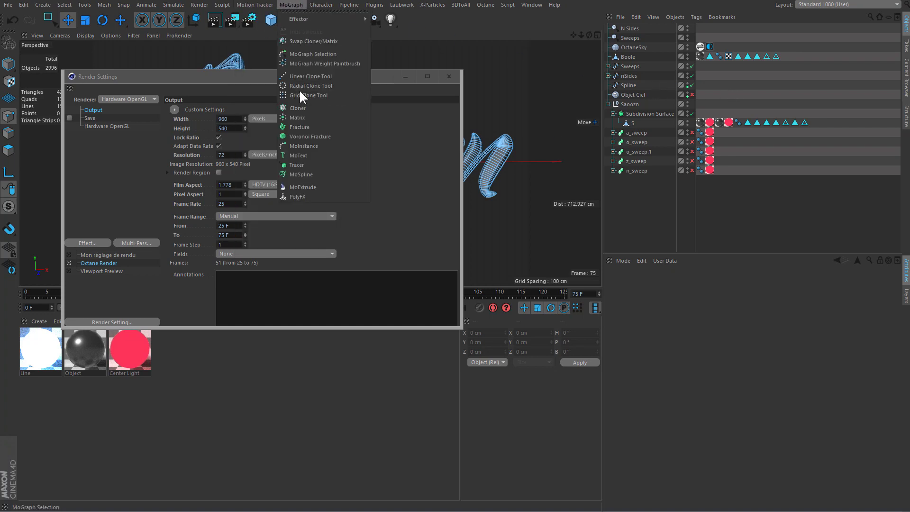
pyautogui.click(299, 108)
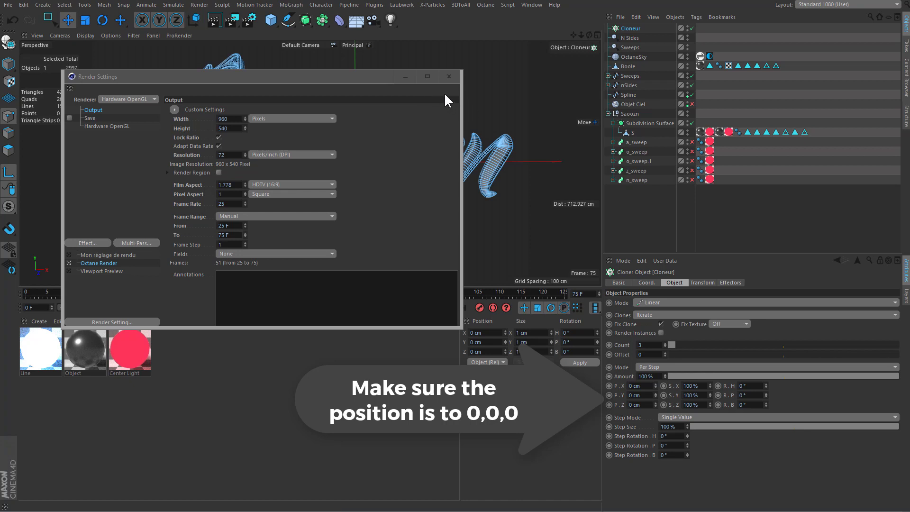
# Add the MagicReplace command to the toolbar from the command search.
pyautogui.hotkey('shift', 'c')
pyautogui.write('rer')
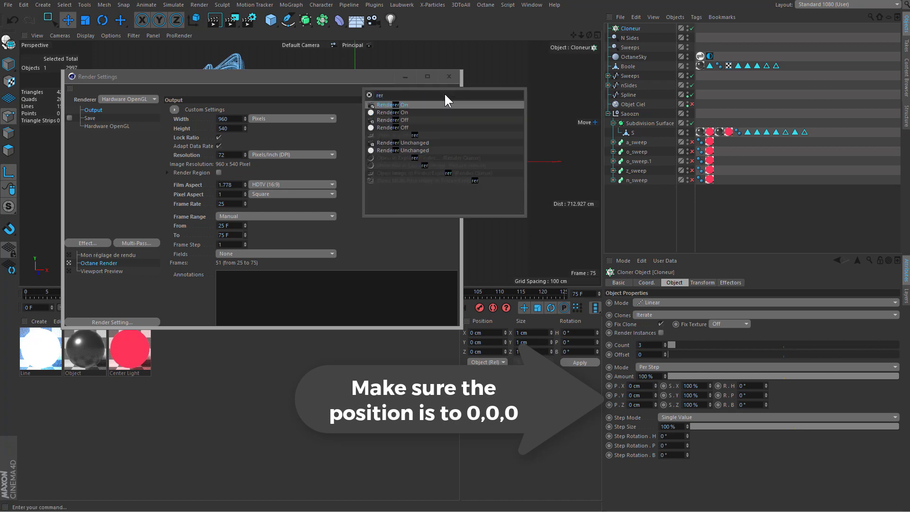
pyautogui.press('BackSpace')
pyautogui.write('pl')
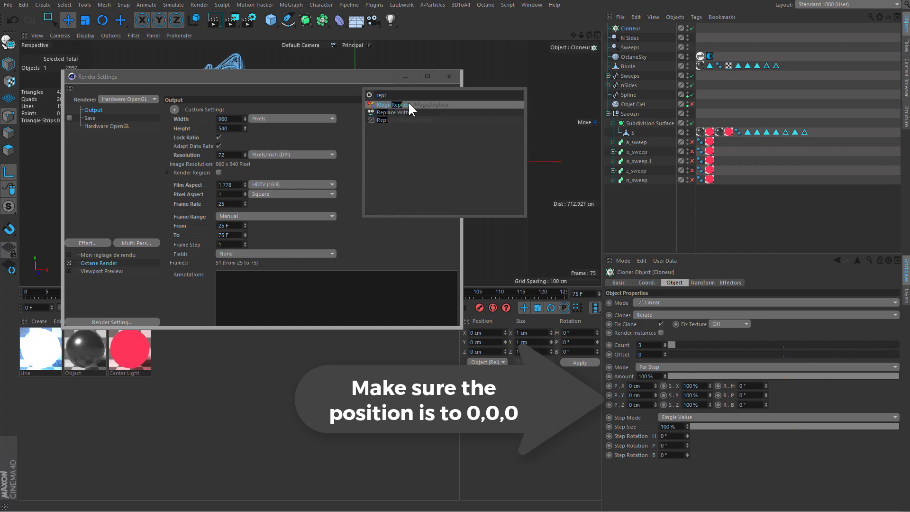
pyautogui.moveTo(407, 103); pyautogui.dragTo(409, 21)
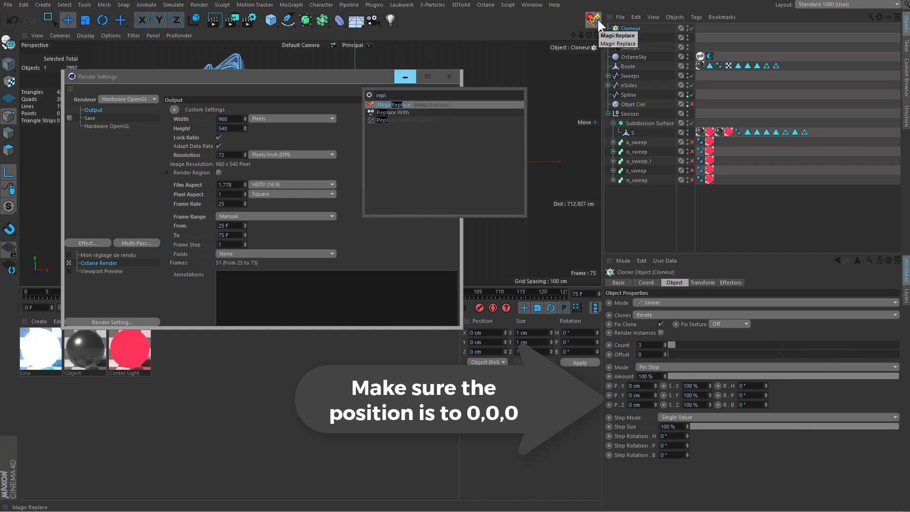
pyautogui.press('Escape')
pyautogui.click(633, 30)
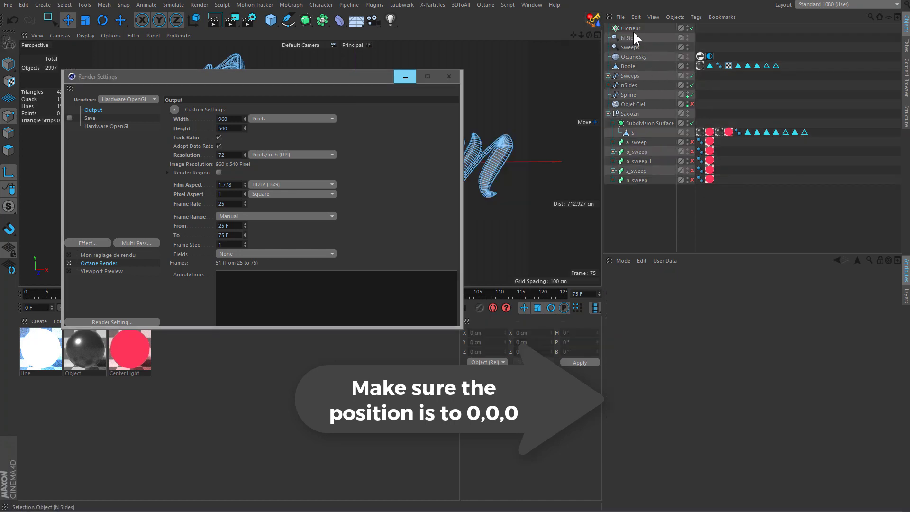
# Set the cloner's clone count to 36.
pyautogui.moveTo(697, 344)
pyautogui.mouseDown()
pyautogui.moveTo(823, 357)
pyautogui.moveTo(714, 358)
pyautogui.moveTo(751, 324)
pyautogui.mouseUp()
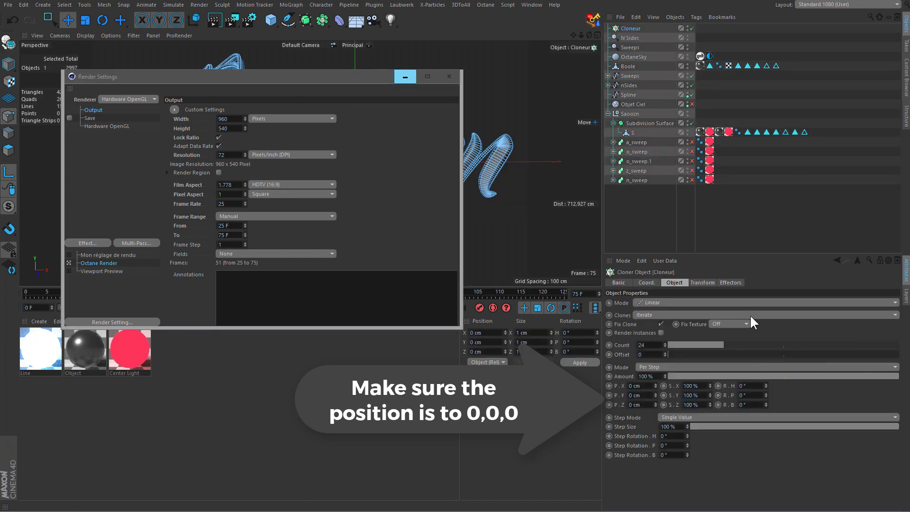
pyautogui.click(608, 75)
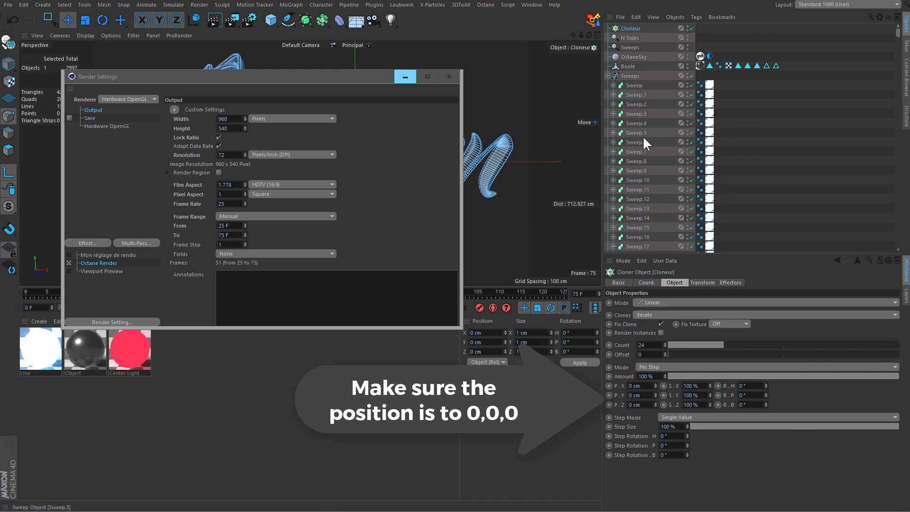
pyautogui.click(608, 75)
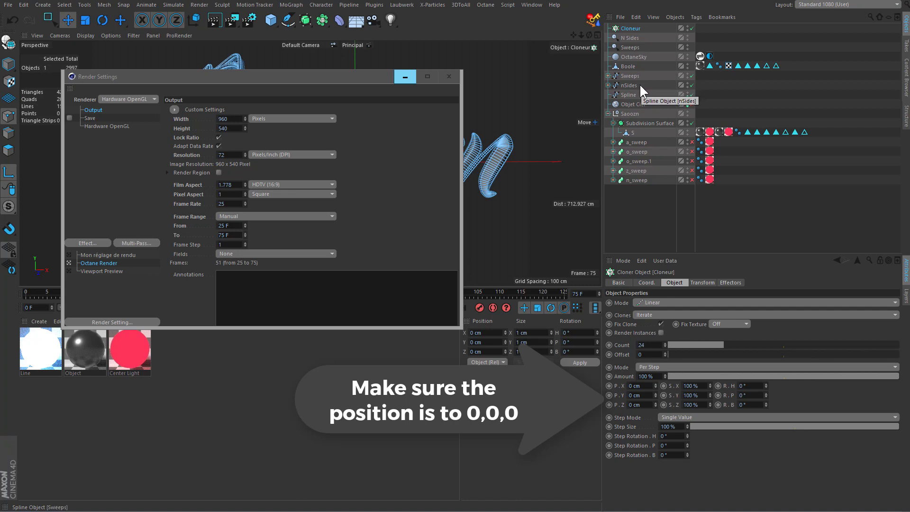
pyautogui.moveTo(692, 345); pyautogui.dragTo(762, 356)
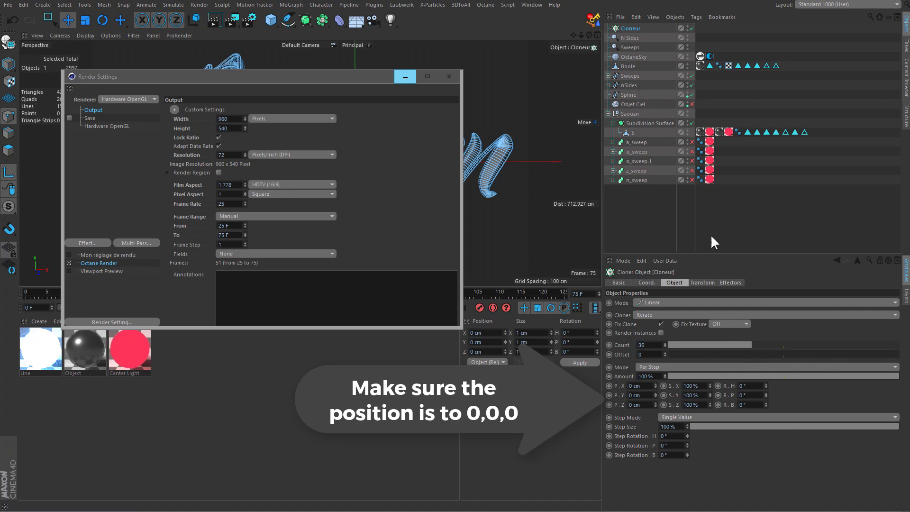
# Add an XPresso tag to the cloner.
pyautogui.rightClick(637, 30)
pyautogui.click(787, 294)
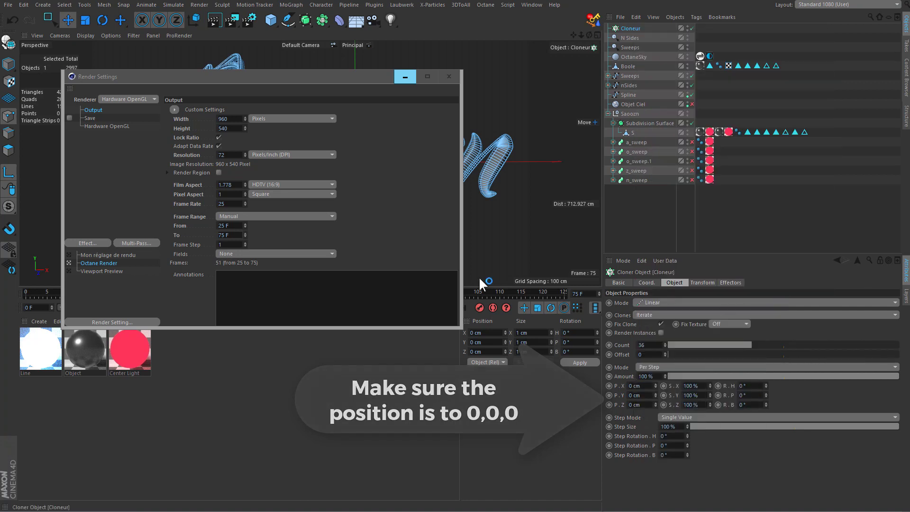
pyautogui.click(47, 32)
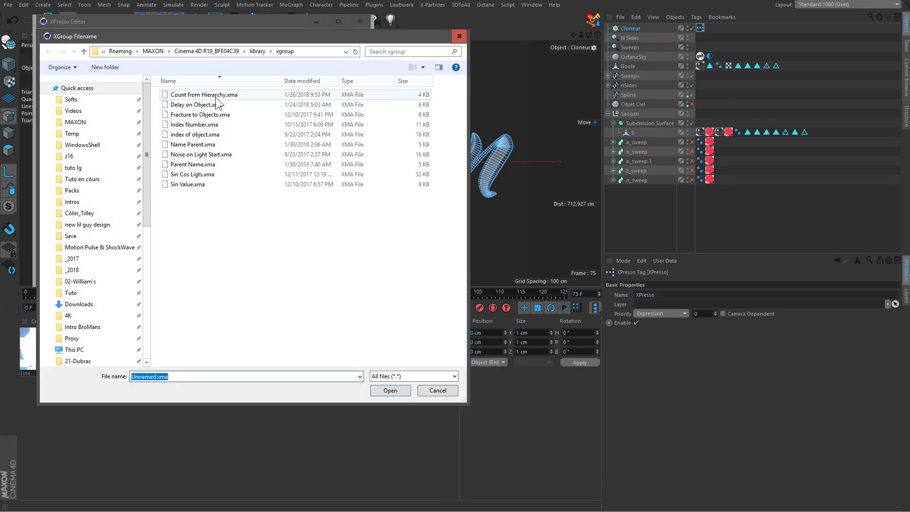
# Load the Count from Hierarchy XGroup into the XPresso graph and unpack it into its nodes.
pyautogui.doubleClick(216, 96)
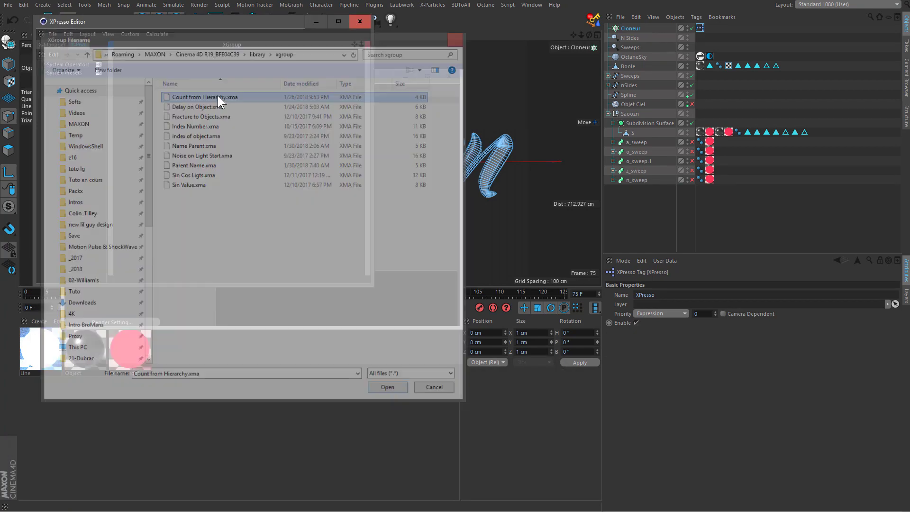
pyautogui.rightClick(140, 56)
pyautogui.click(172, 83)
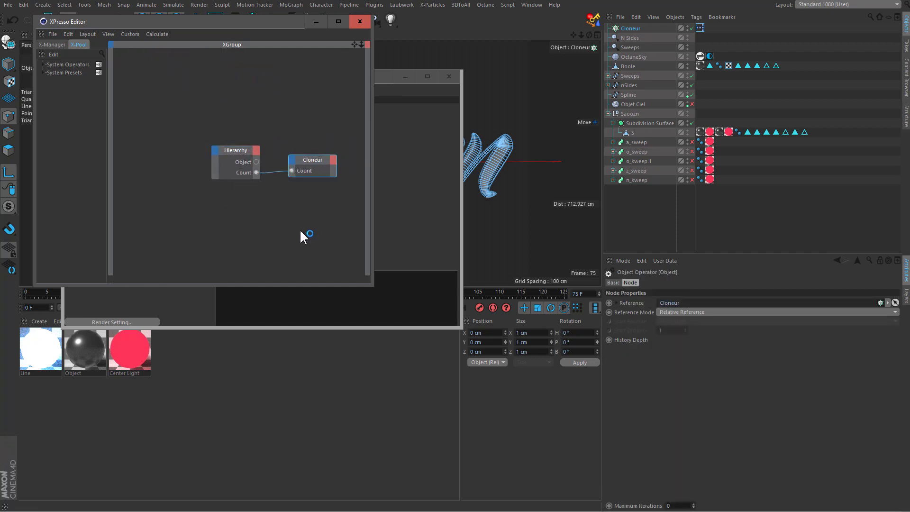
# Close the XPresso Editor, check the Cloneur's Count, and select the N Sides object.
pyautogui.click(362, 21)
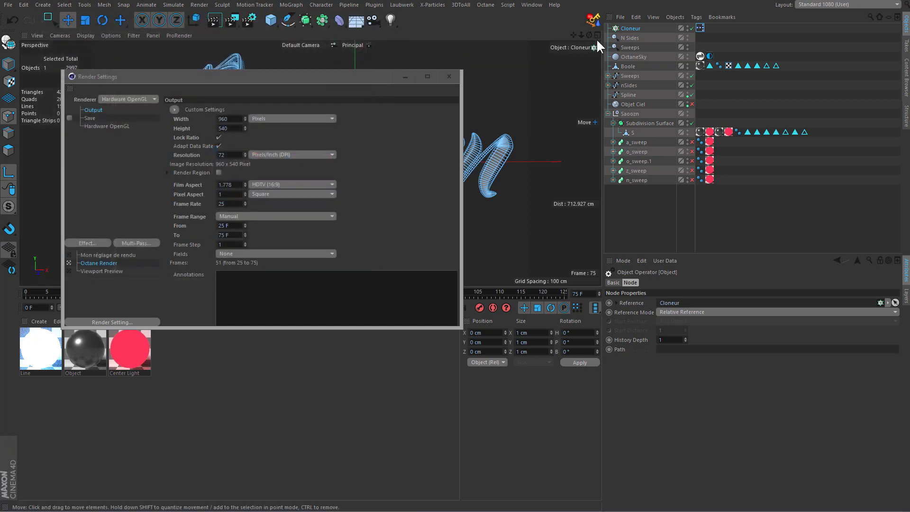
pyautogui.click(627, 29)
pyautogui.click(647, 345)
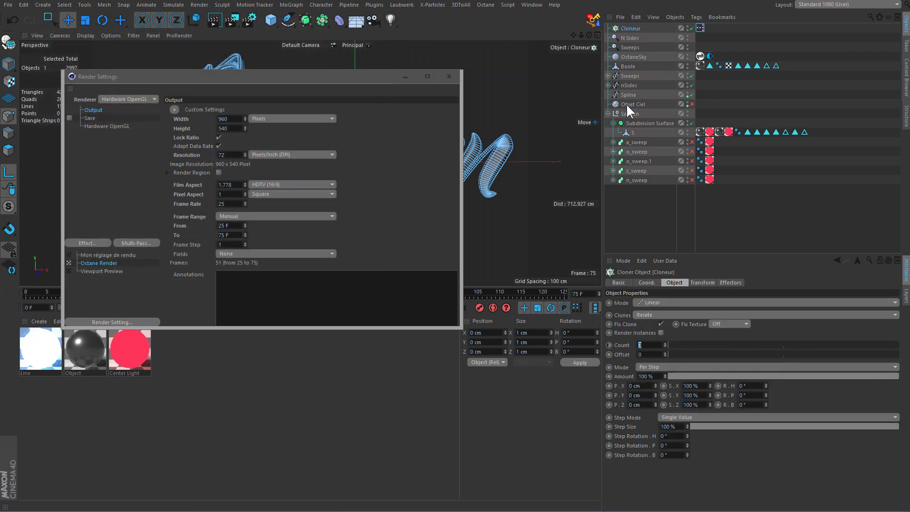
pyautogui.moveTo(628, 37); pyautogui.dragTo(627, 29)
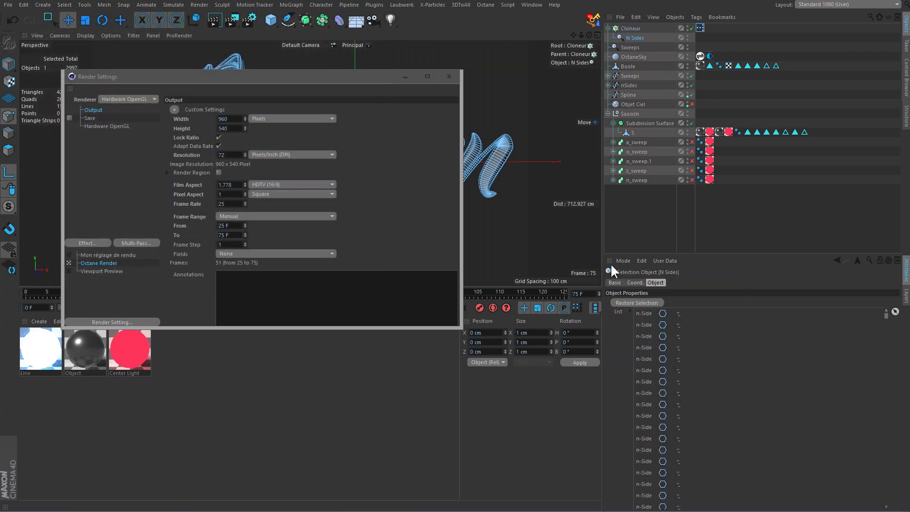
pyautogui.click(630, 38)
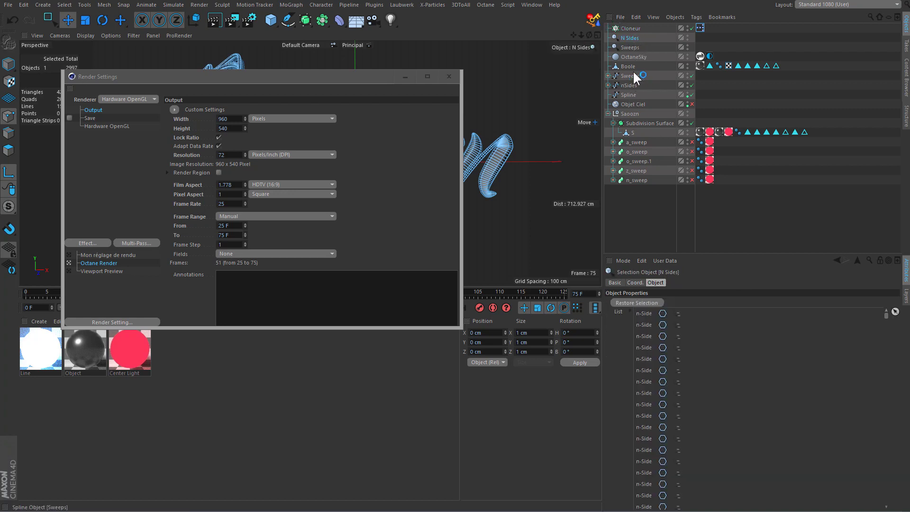
pyautogui.moveTo(376, 77); pyautogui.dragTo(297, 75)
# Replace the Sweeps and nSides splines with Cloneur copies using MagicReplace.
pyautogui.click(591, 21)
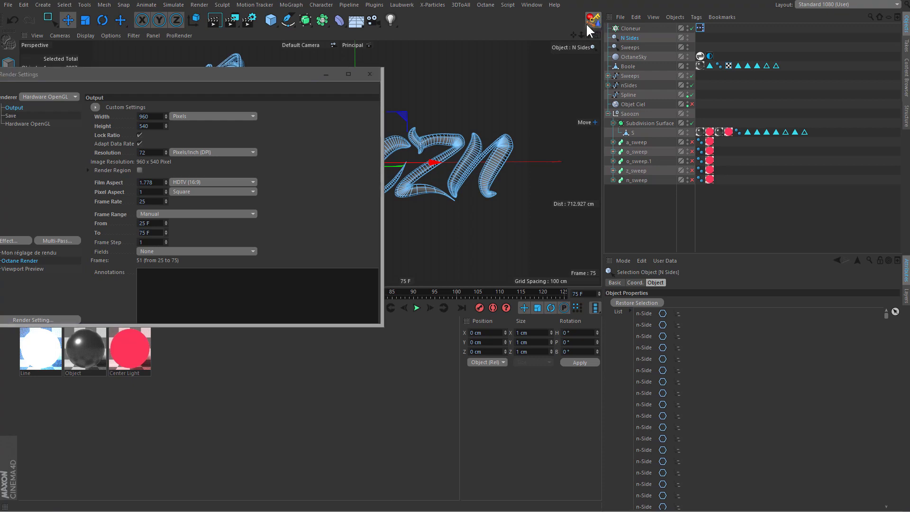
pyautogui.moveTo(537, 5); pyautogui.dragTo(449, 46)
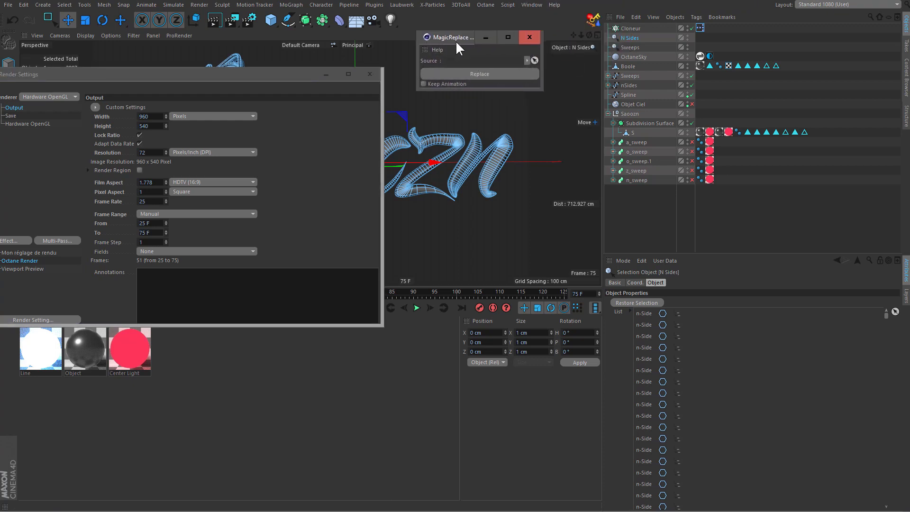
pyautogui.moveTo(632, 29); pyautogui.dragTo(469, 62)
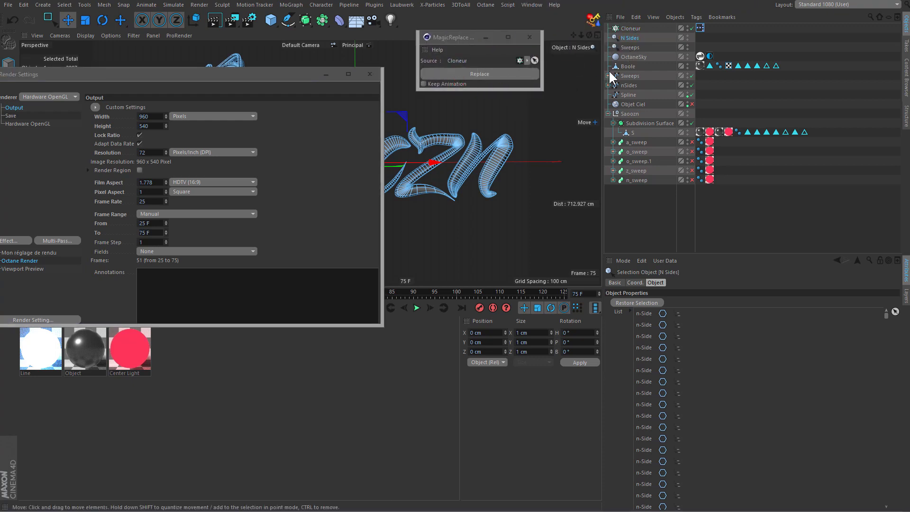
pyautogui.click(629, 76)
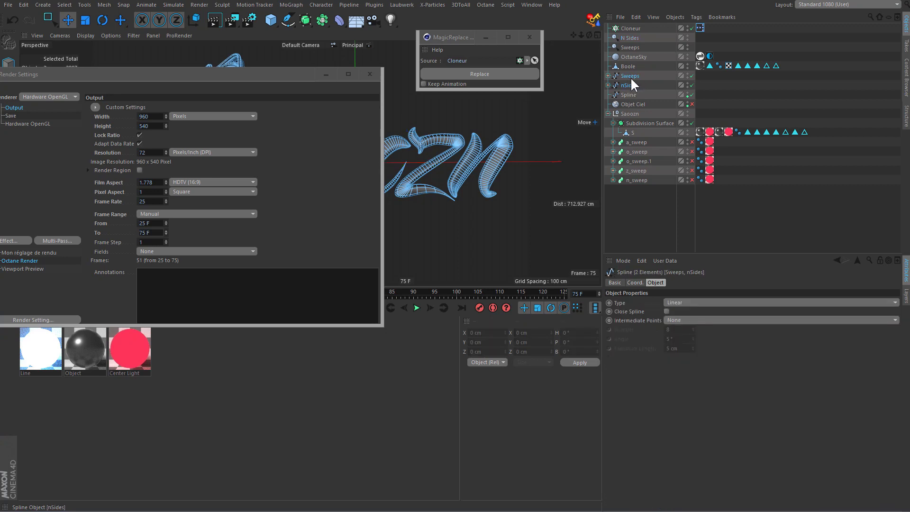
pyautogui.click(493, 75)
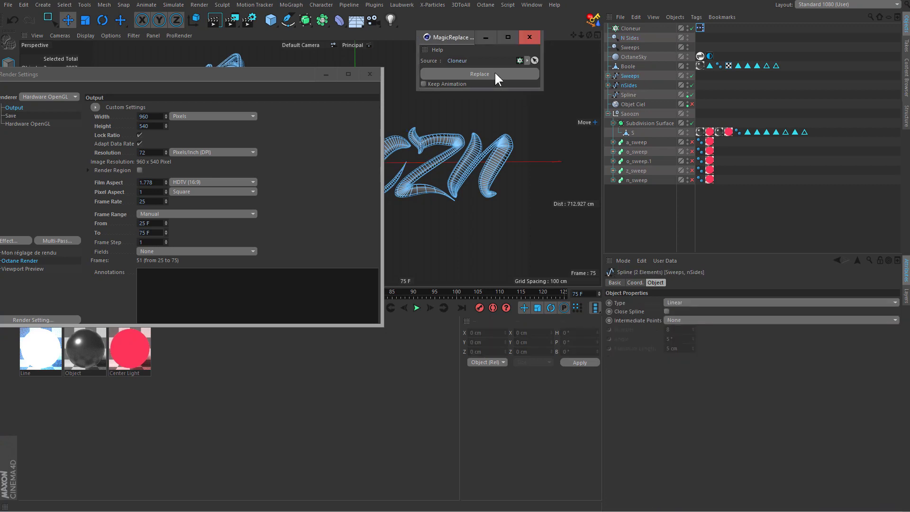
# Check the Sweeps cloner's count and set the nSides cloner Count to 390.
pyautogui.click(630, 76)
pyautogui.click(644, 344)
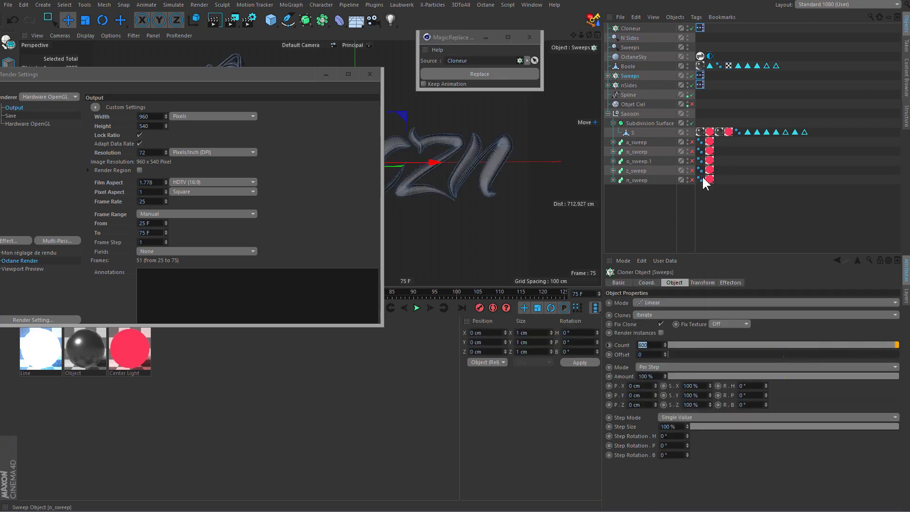
pyautogui.click(629, 85)
pyautogui.click(644, 345)
pyautogui.write('390')
pyautogui.press('Return')
# Close MagicReplace, select both Sweeps and nSides cloners, and inspect nSides' sweep clones.
pyautogui.click(719, 100)
pyautogui.click(529, 36)
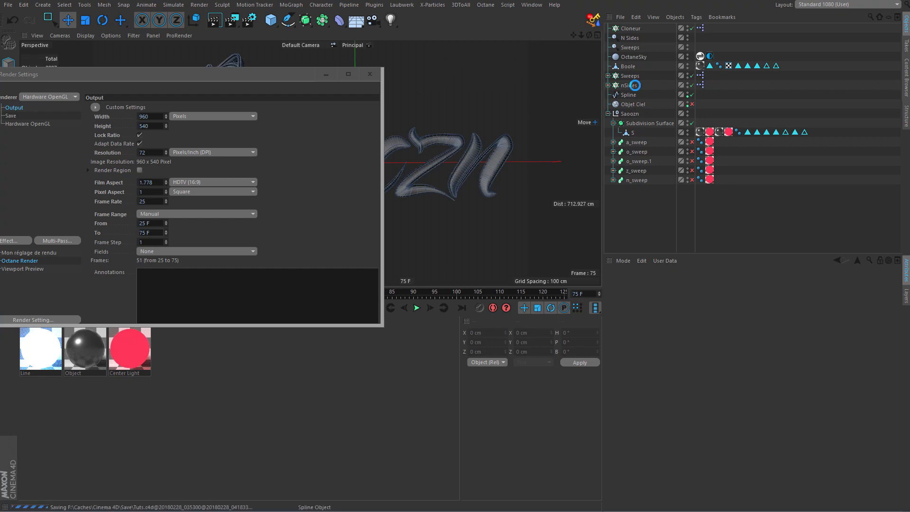
pyautogui.click(629, 76)
pyautogui.keyDown('ctrl'); pyautogui.click(628, 86); pyautogui.keyUp('ctrl')
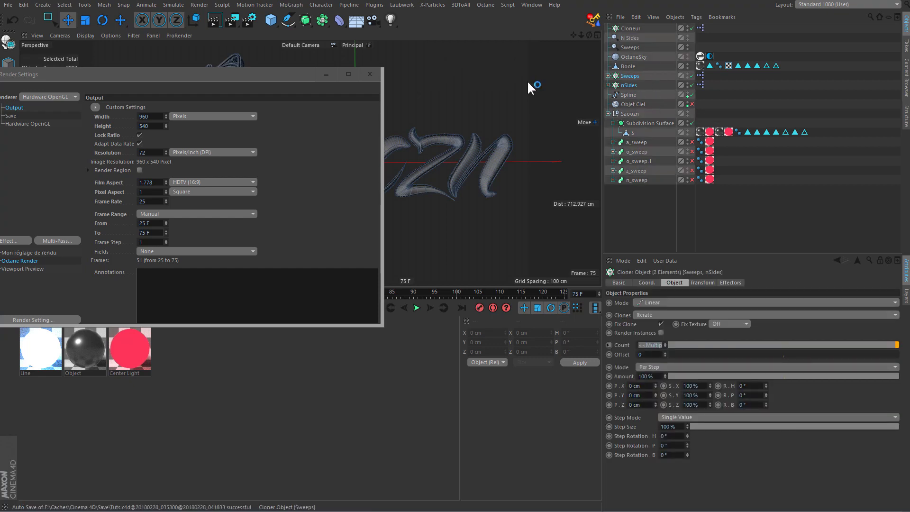
pyautogui.click(607, 86)
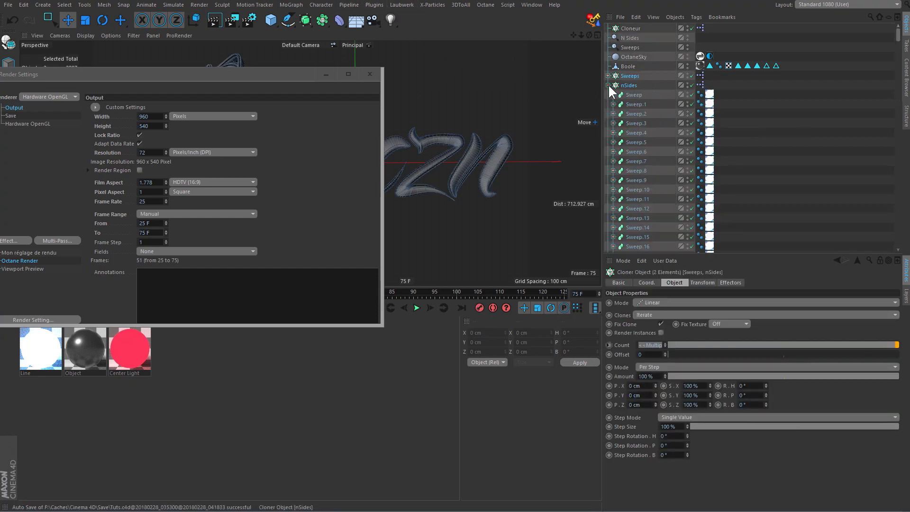
pyautogui.click(635, 104)
pyautogui.hotkey('ctrl', 'z')
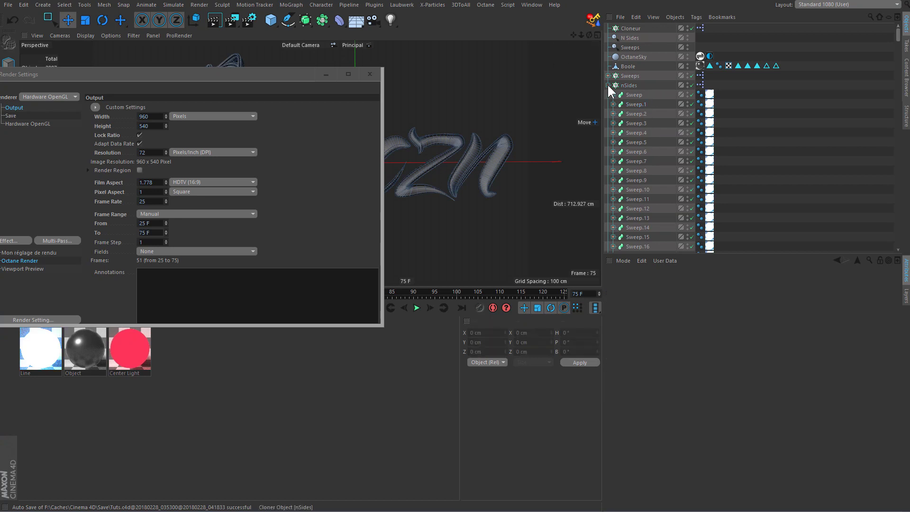
pyautogui.hotkey('ctrl', 'z')
# Add a Random effector to the selected Sweeps and nSides cloners.
pyautogui.click(323, 5)
pyautogui.moveTo(299, 19)
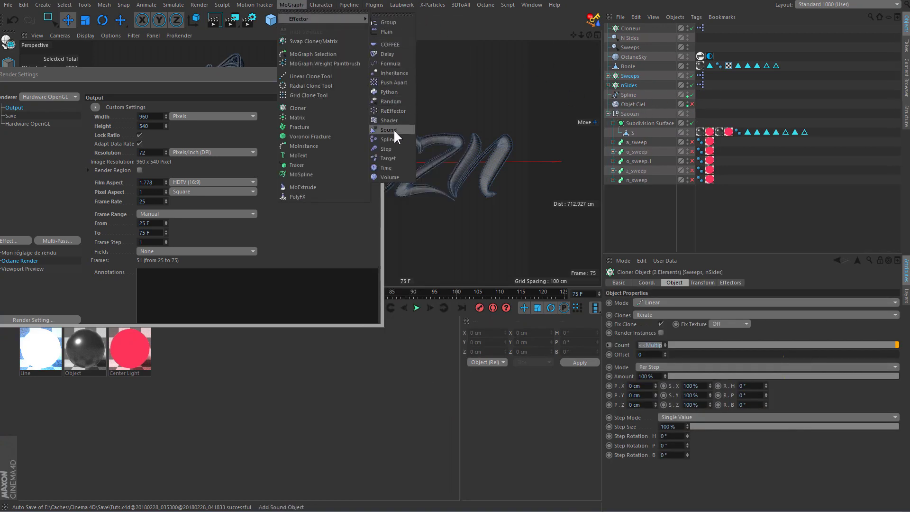
pyautogui.click(378, 14)
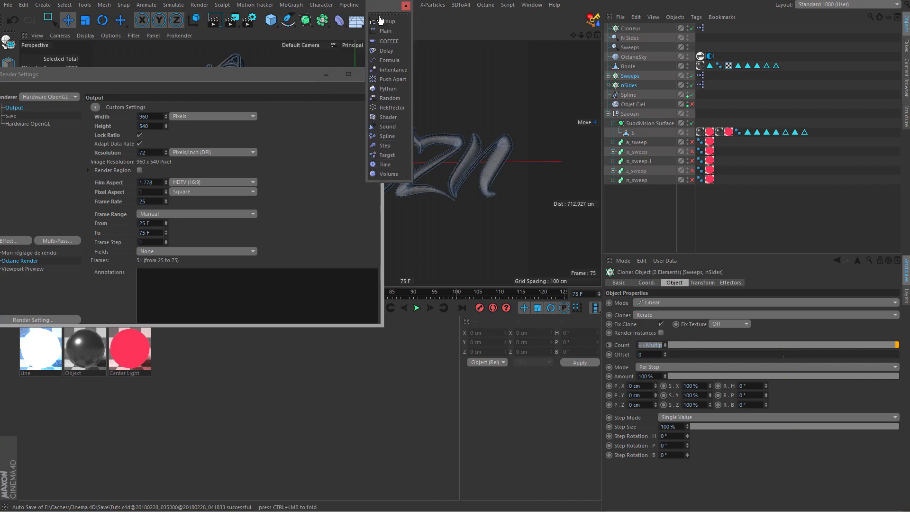
pyautogui.moveTo(378, 10); pyautogui.dragTo(449, 21)
pyautogui.click(467, 107)
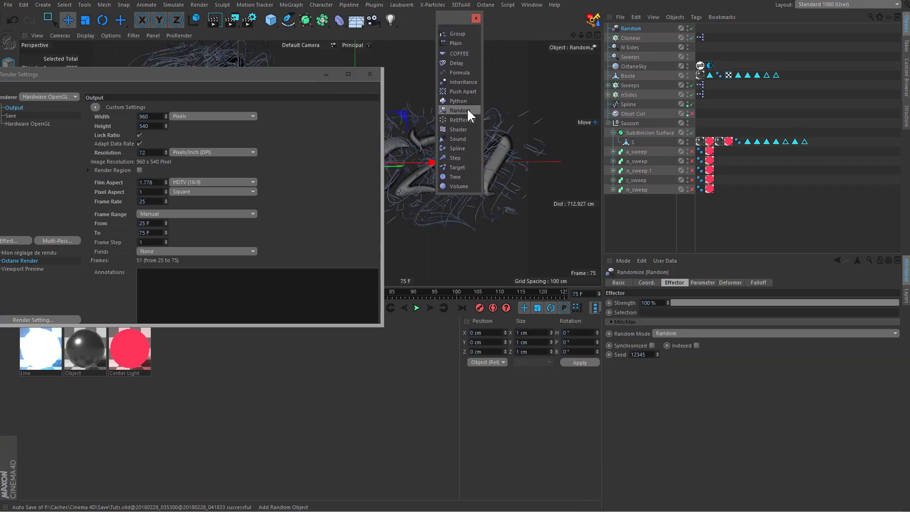
pyautogui.moveTo(288, 74); pyautogui.dragTo(52, 101)
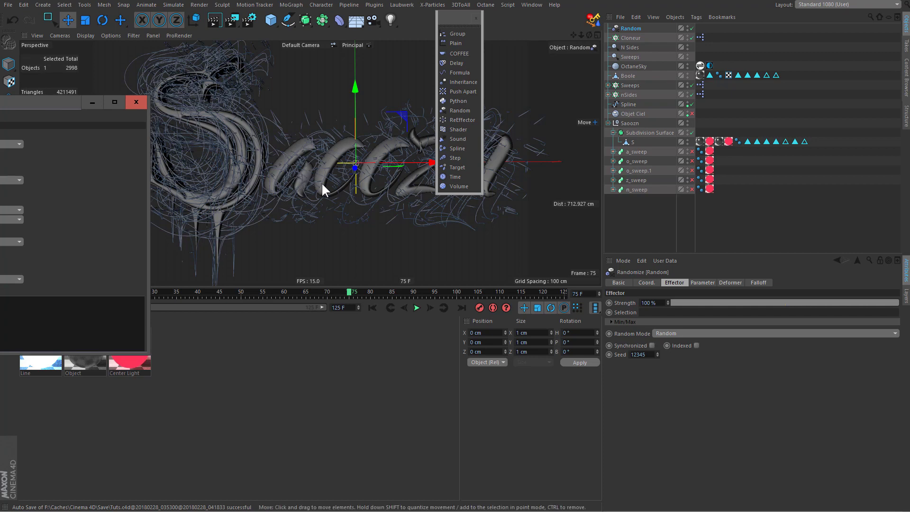
pyautogui.scroll(3, 374, 176)
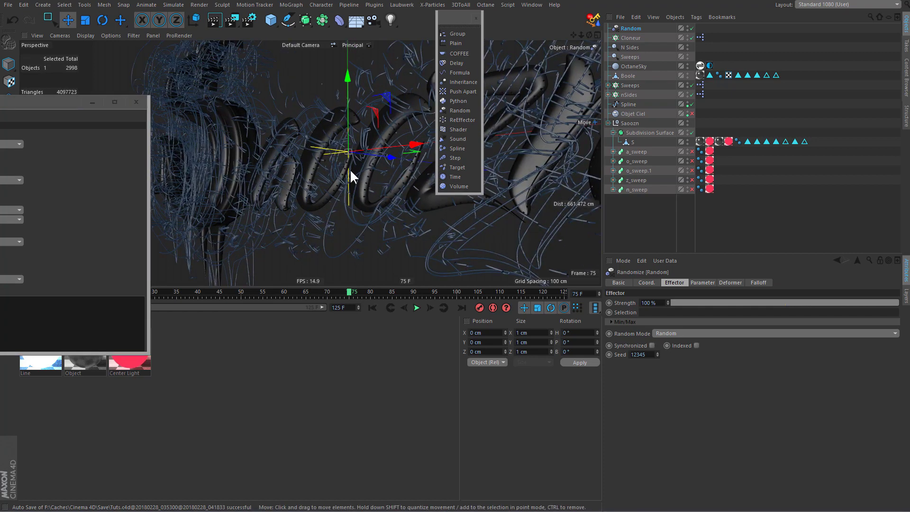
pyautogui.scroll(2, 350, 168)
# Uncheck the Random effector's Position, set Color Mode to On, and rename it Time Offset.
pyautogui.click(701, 282)
pyautogui.click(642, 319)
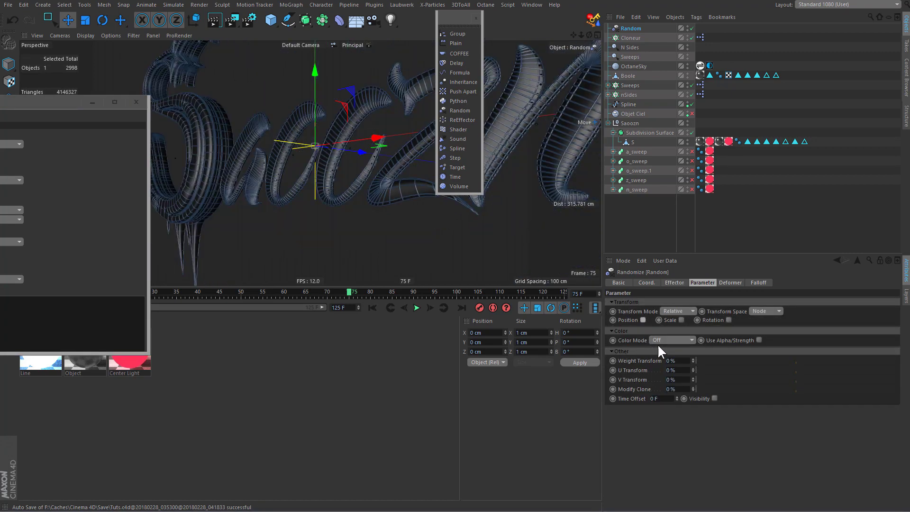
pyautogui.click(664, 358)
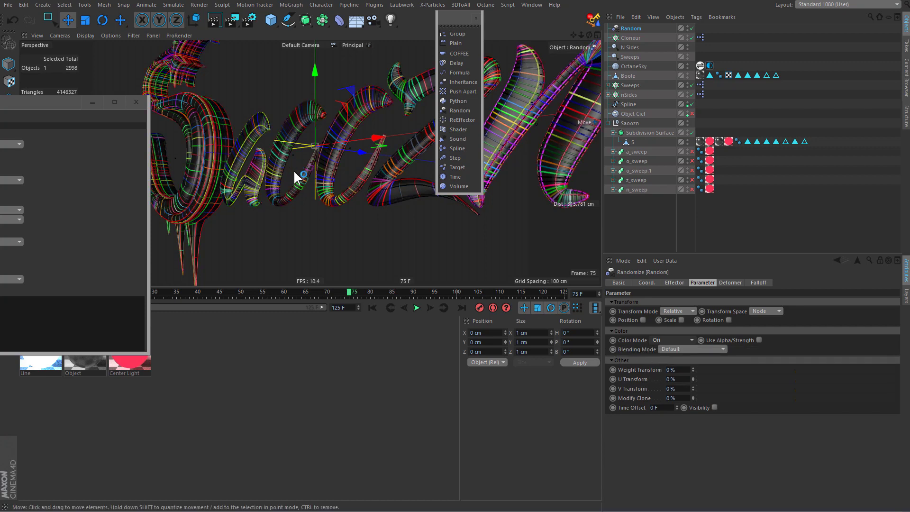
pyautogui.keyDown('alt'); pyautogui.moveTo(294, 170); pyautogui.dragTo(267, 194, button='middle'); pyautogui.keyUp('alt')
pyautogui.moveTo(267, 194)
pyautogui.keyDown('alt'); pyautogui.mouseDown()
pyautogui.moveTo(261, 203)
pyautogui.moveTo(286, 200)
pyautogui.mouseUp(); pyautogui.keyUp('alt')
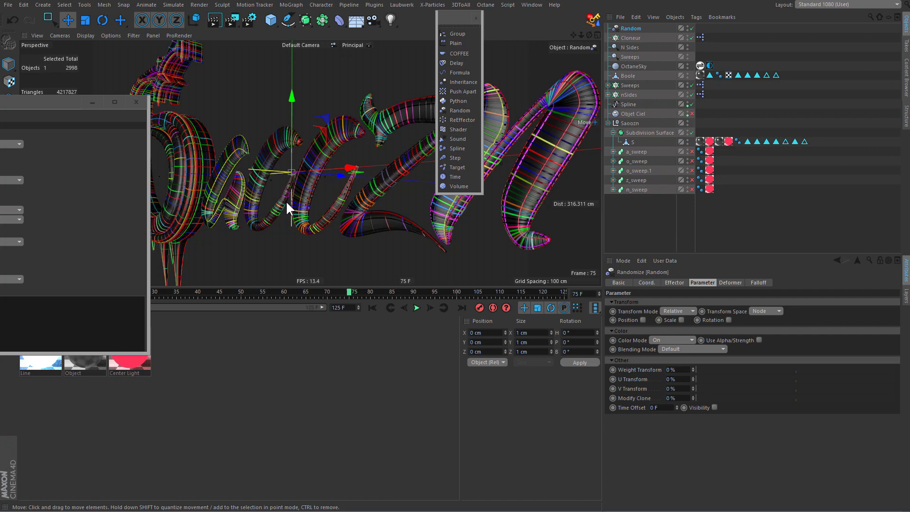
pyautogui.doubleClick(630, 28)
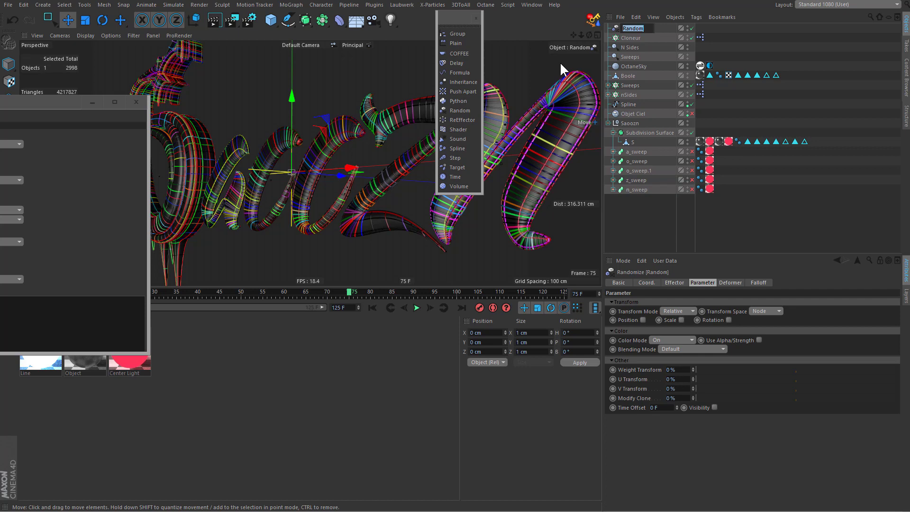
pyautogui.write('Y')
pyautogui.write('T')
pyautogui.write('ime Off')
pyautogui.write('set')
# Commit the Time Offset name and set the effector's Time Offset to 25 F.
pyautogui.press('Return')
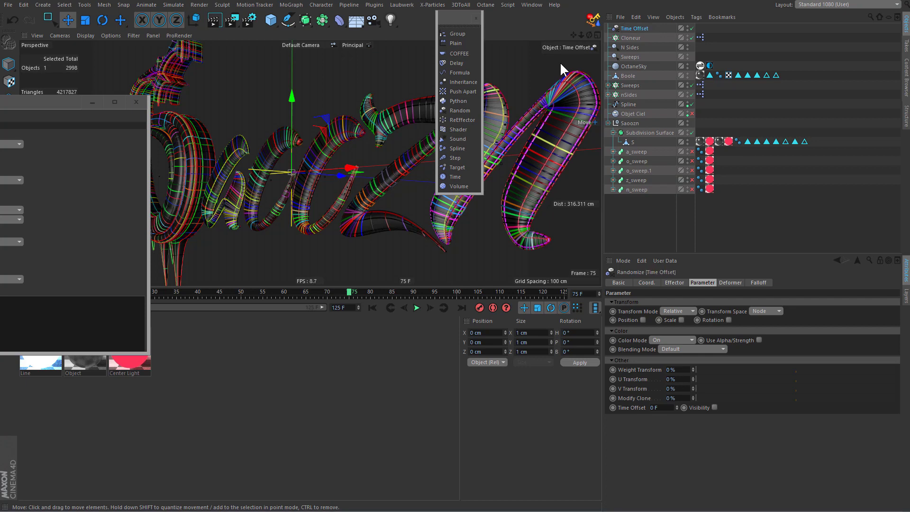
pyautogui.click(655, 408)
pyautogui.write('25')
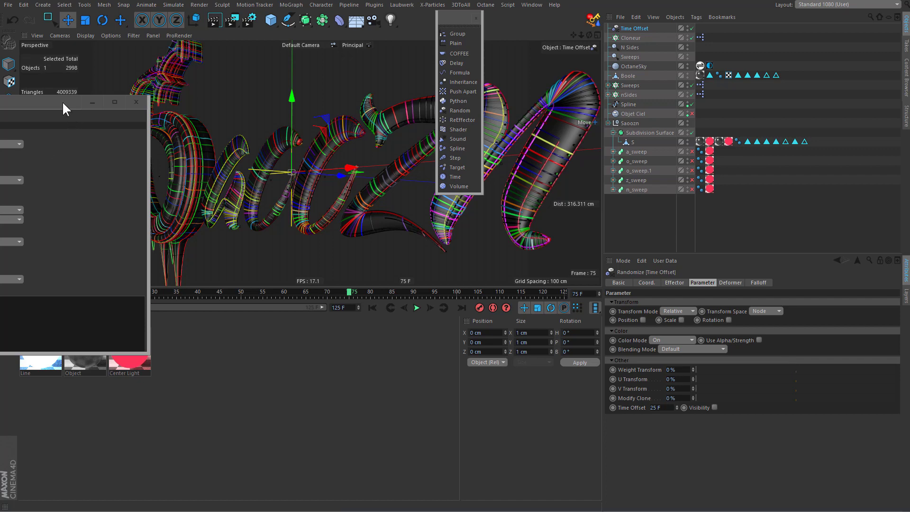
# Move the playhead to frame 25 and zoom into the lettering.
pyautogui.moveTo(63, 108); pyautogui.dragTo(132, 355)
pyautogui.click(134, 297)
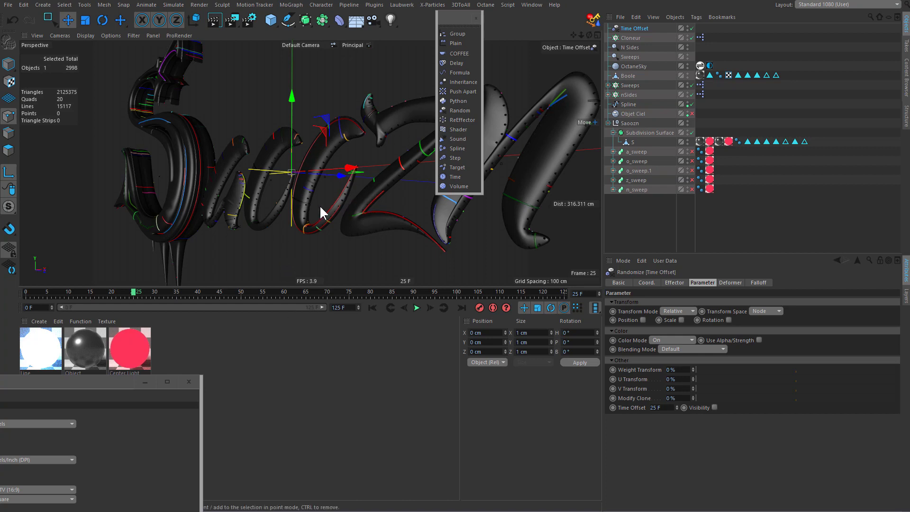
pyautogui.scroll(2, 340, 205)
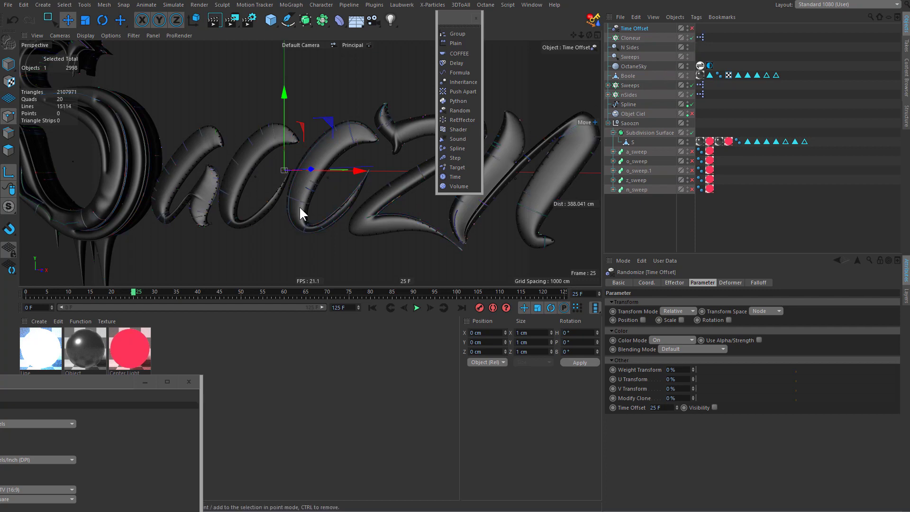
pyautogui.moveTo(451, 16)
pyautogui.mouseDown()
pyautogui.moveTo(422, 103)
pyautogui.moveTo(302, 320)
pyautogui.mouseUp()
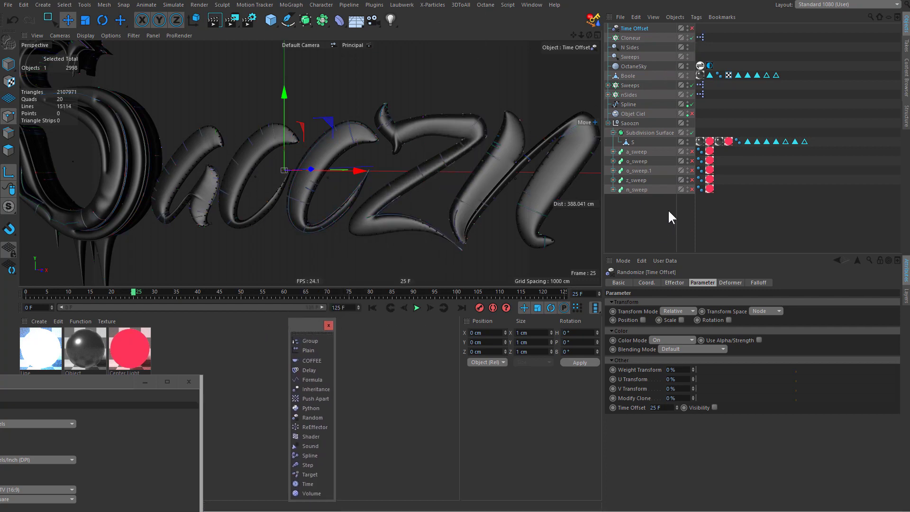
# Select all 990 sweep clones, return to frame 25, and enable the Time Offset effector.
pyautogui.doubleClick(614, 57)
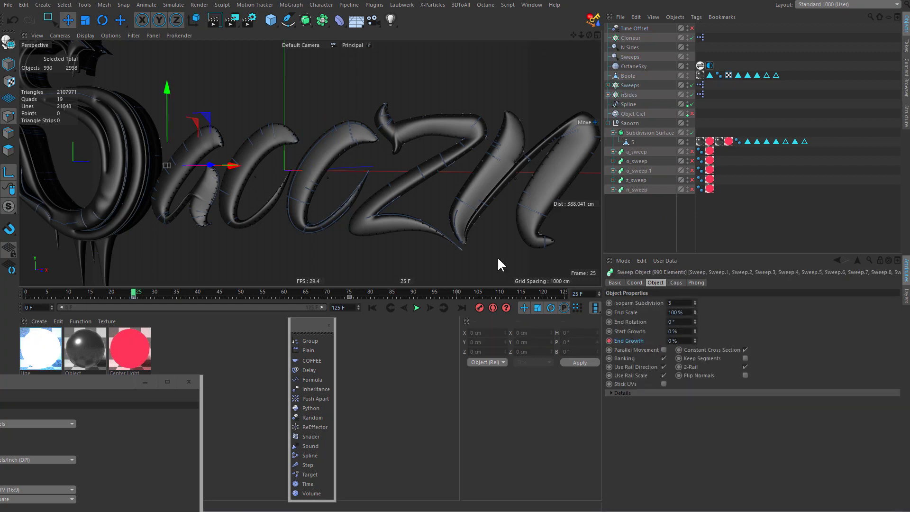
pyautogui.scroll(3, 294, 182)
pyautogui.scroll(3, 301, 207)
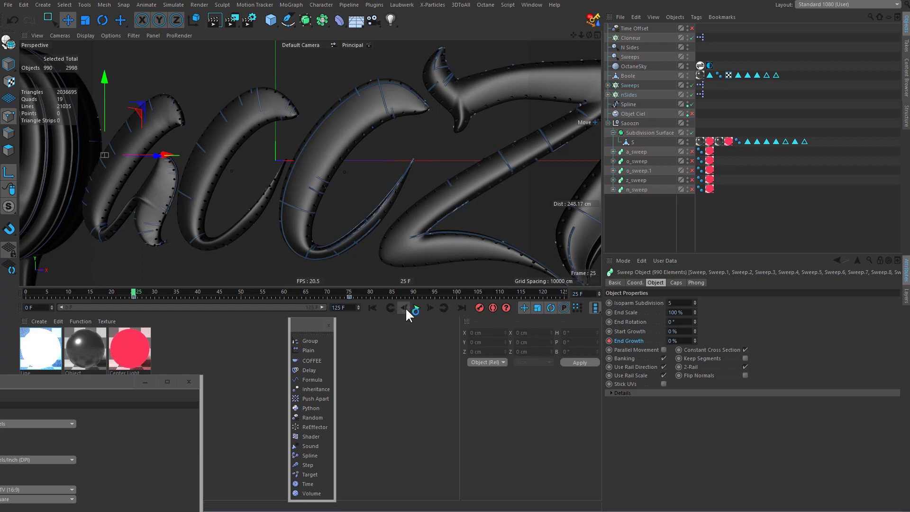
pyautogui.click(429, 307)
pyautogui.click(405, 307)
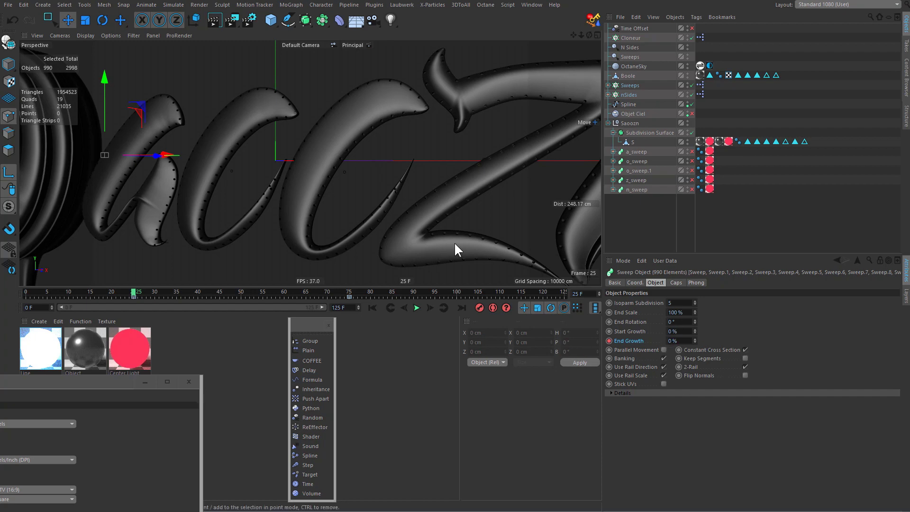
pyautogui.click(691, 28)
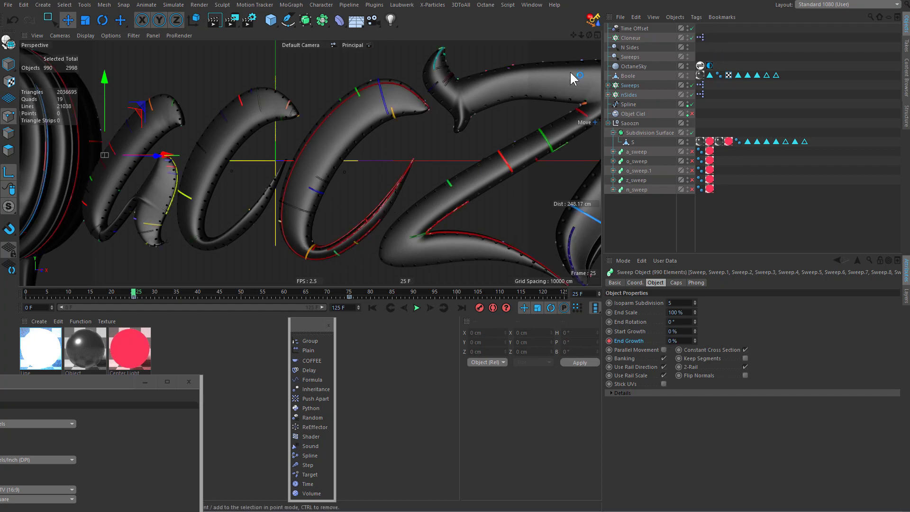
# Turn off the effector's Color Mode, disable it, and jump to frame 50.
pyautogui.click(634, 29)
pyautogui.click(675, 349)
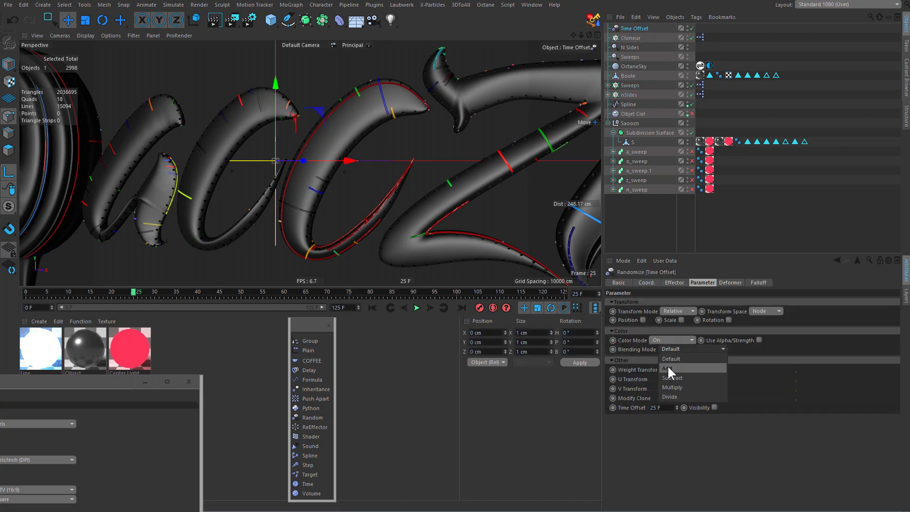
pyautogui.click(667, 368)
pyautogui.click(672, 340)
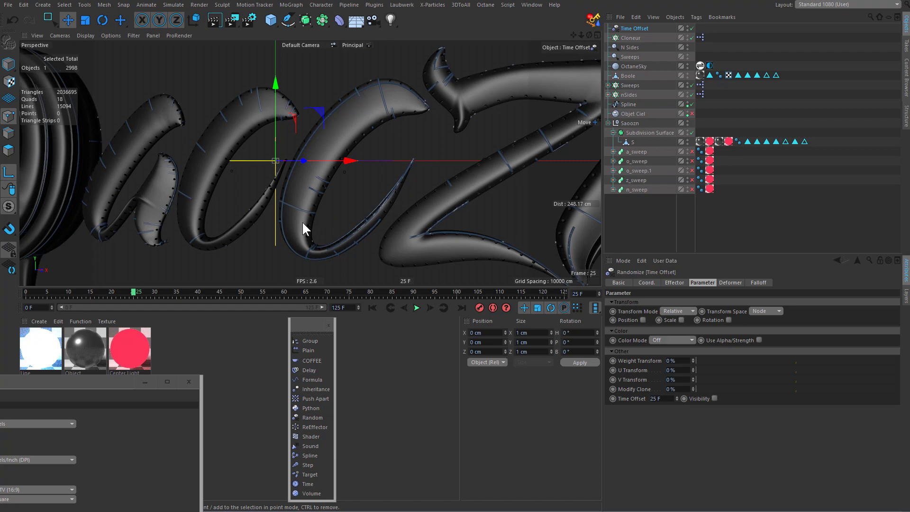
pyautogui.keyDown('alt'); pyautogui.moveTo(254, 183); pyautogui.dragTo(326, 200); pyautogui.keyUp('alt')
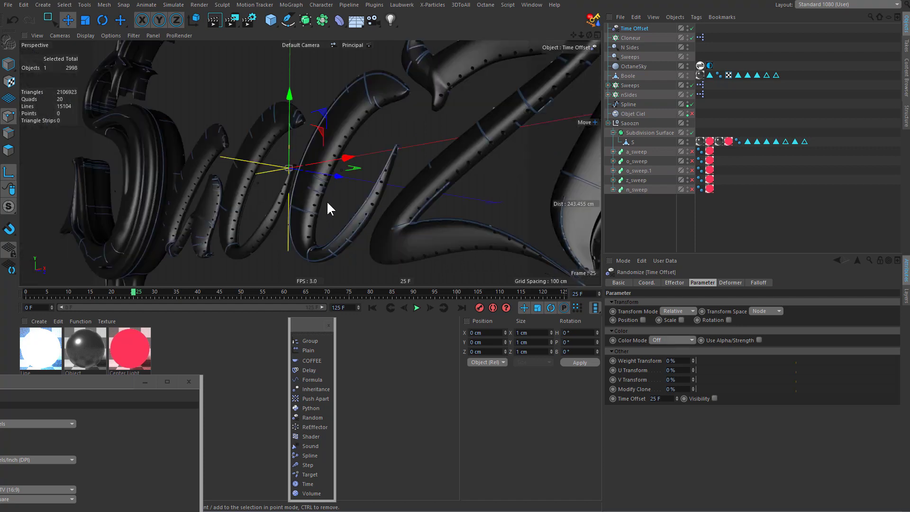
pyautogui.click(692, 28)
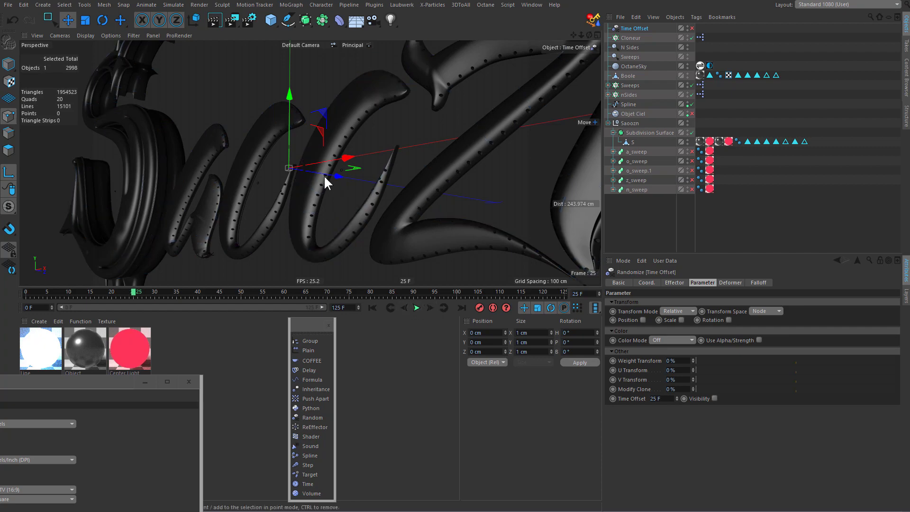
pyautogui.click(240, 292)
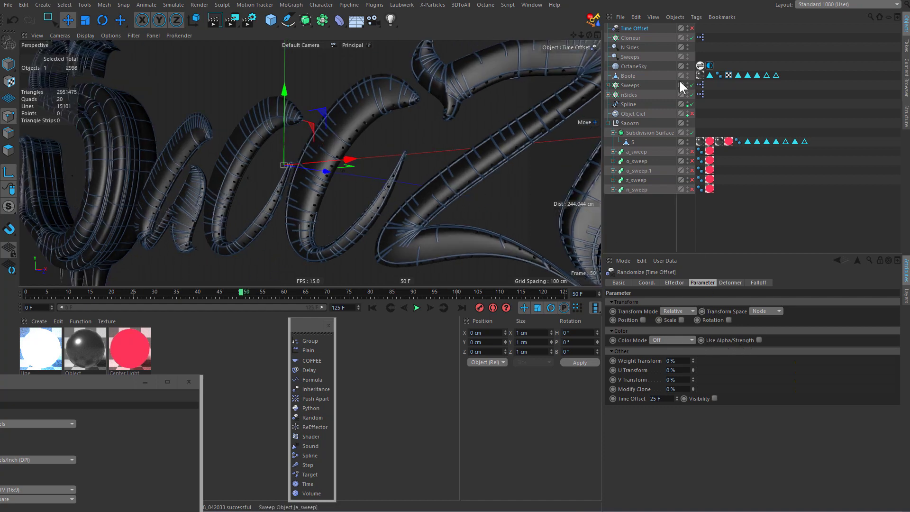
# Enable the Time Offset effector and select both the Sweeps and nSides cloners.
pyautogui.click(691, 28)
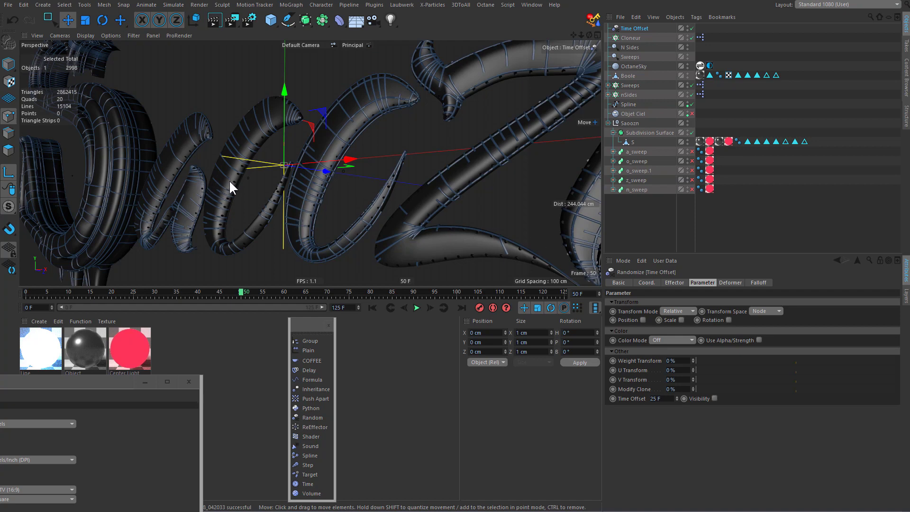
pyautogui.scroll(-2, 229, 181)
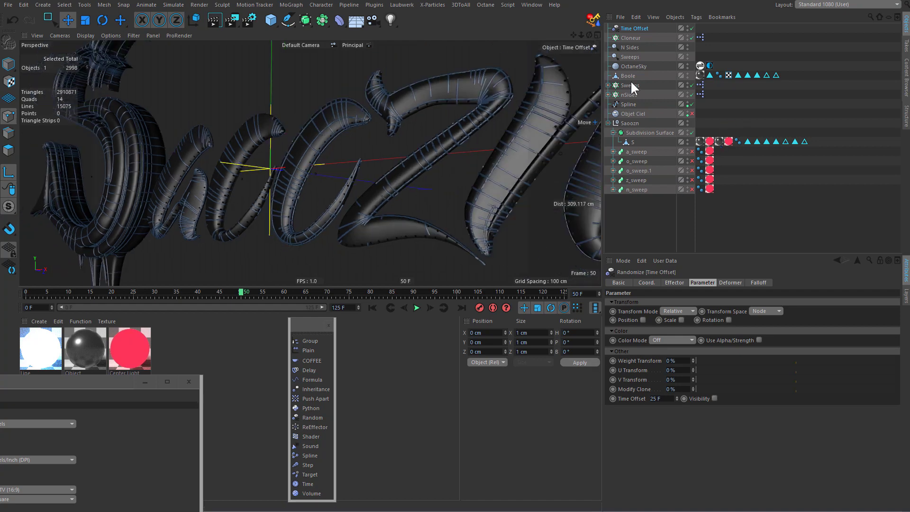
pyautogui.click(632, 85)
pyautogui.keyDown('ctrl'); pyautogui.click(626, 95); pyautogui.keyUp('ctrl')
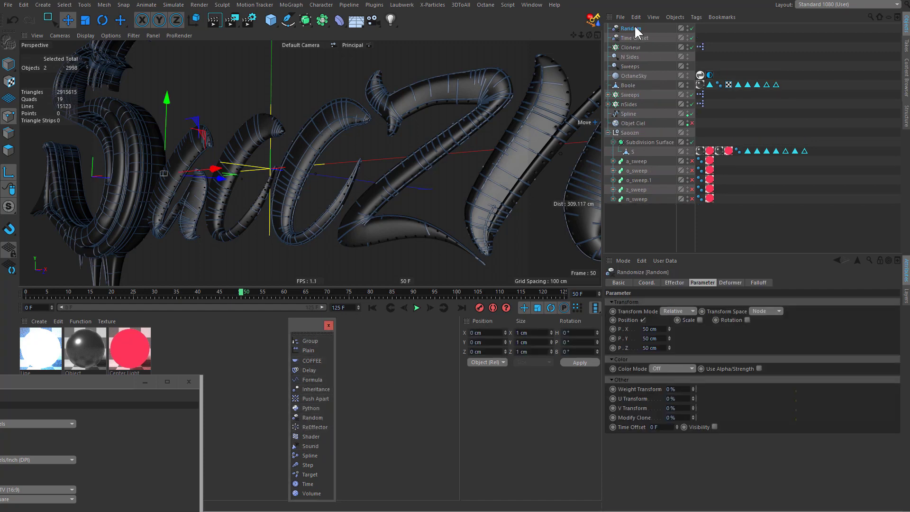
# Name the new effector Color, uncheck Position, set Color Mode On and Blending Mode Add.
pyautogui.write('Color')
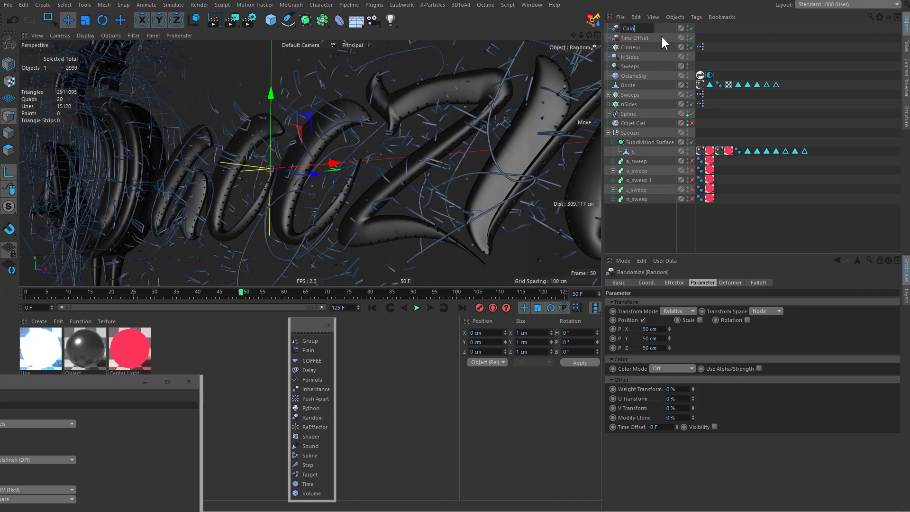
pyautogui.press('Return')
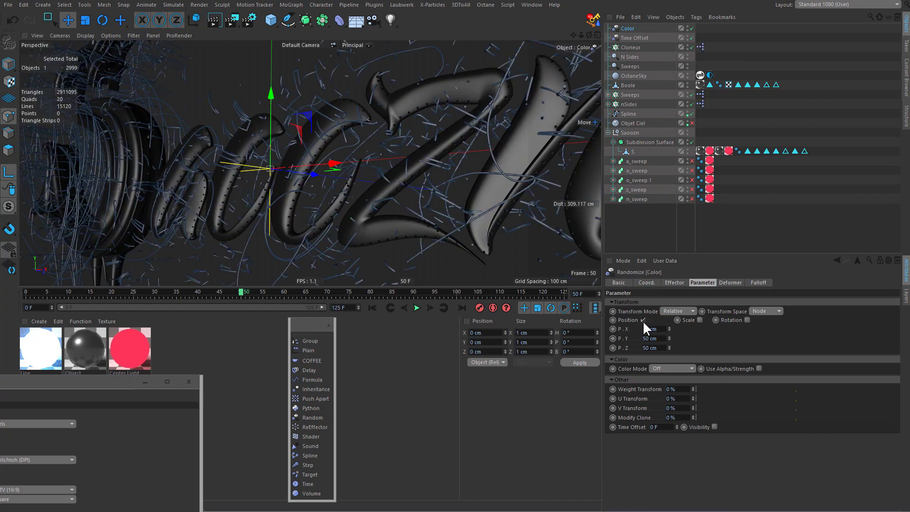
pyautogui.click(674, 340)
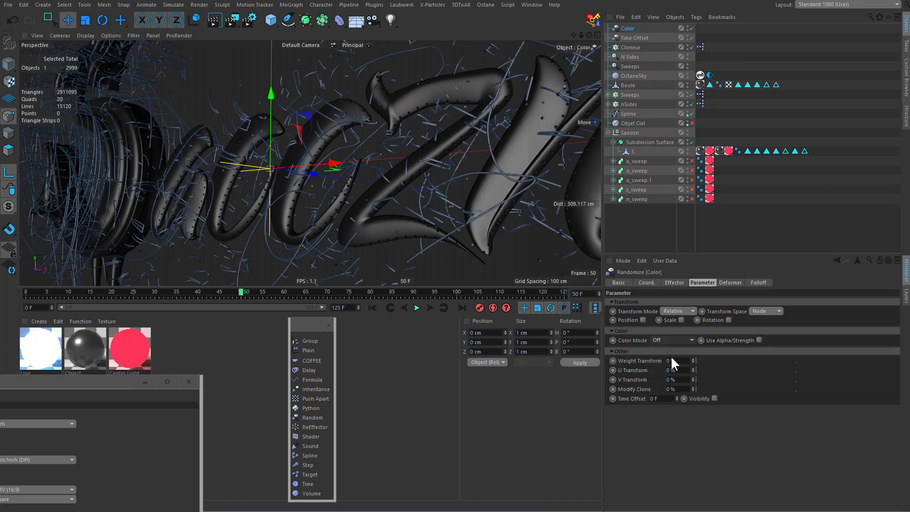
pyautogui.click(670, 356)
pyautogui.click(677, 349)
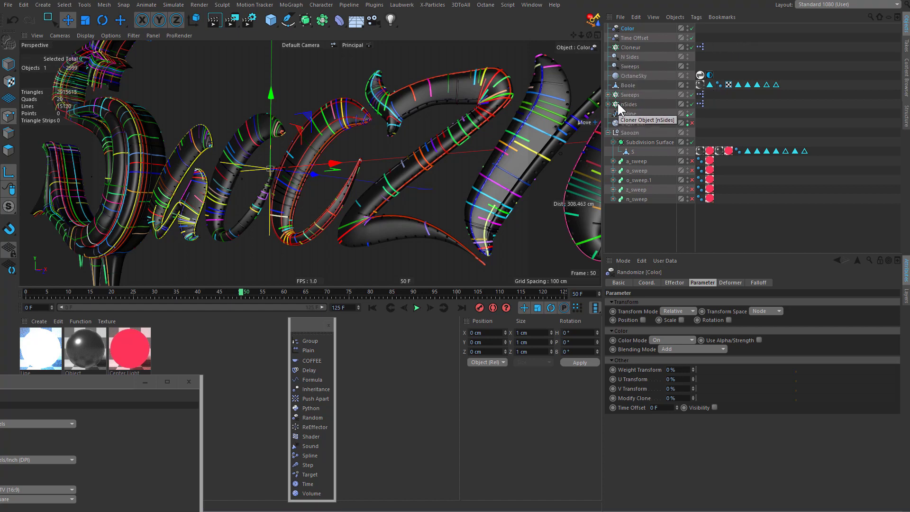
pyautogui.click(615, 56)
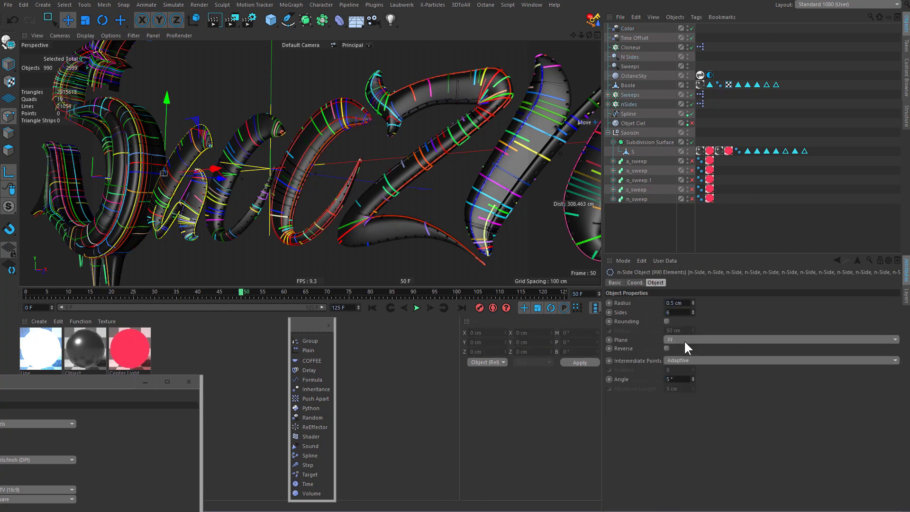
# Set the n-Side profiles' Radius to 0.05 cm.
pyautogui.write('0.05')
pyautogui.press('Return')
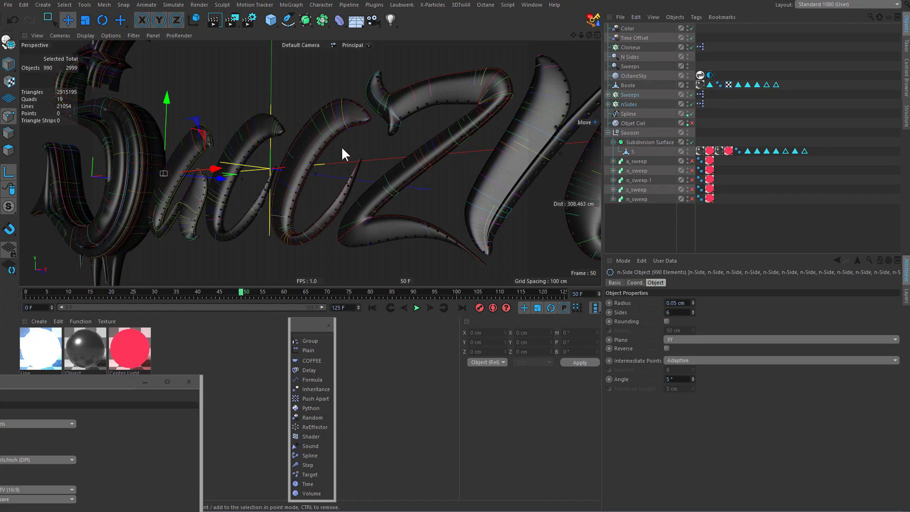
# Close the Render Settings window and switch off the Color and Time Offset effectors.
pyautogui.moveTo(116, 382); pyautogui.dragTo(483, 233)
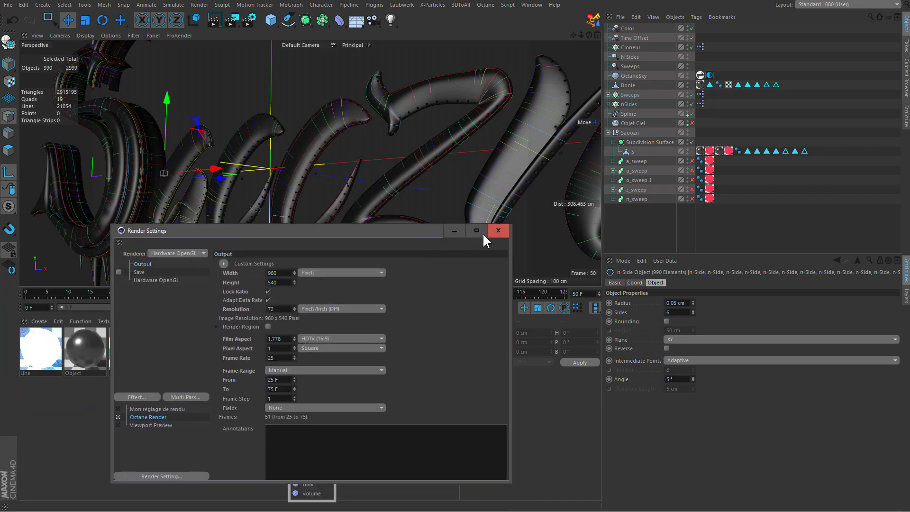
pyautogui.click(495, 230)
pyautogui.click(8, 6)
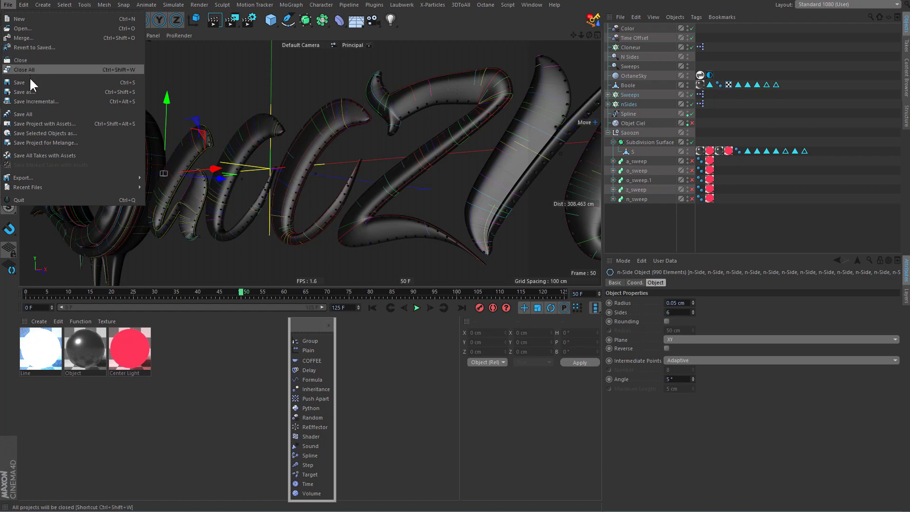
pyautogui.click(350, 143)
pyautogui.scroll(5, 351, 143)
pyautogui.click(692, 29)
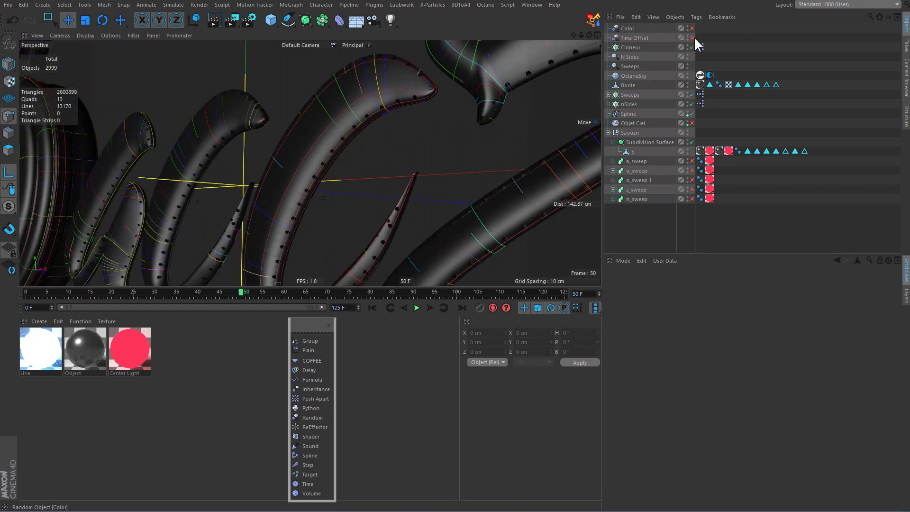
# Orbit to a frontal view of the lettering, select the nSides cloner, and re-enable Color.
pyautogui.scroll(2, 303, 171)
pyautogui.scroll(2, 337, 164)
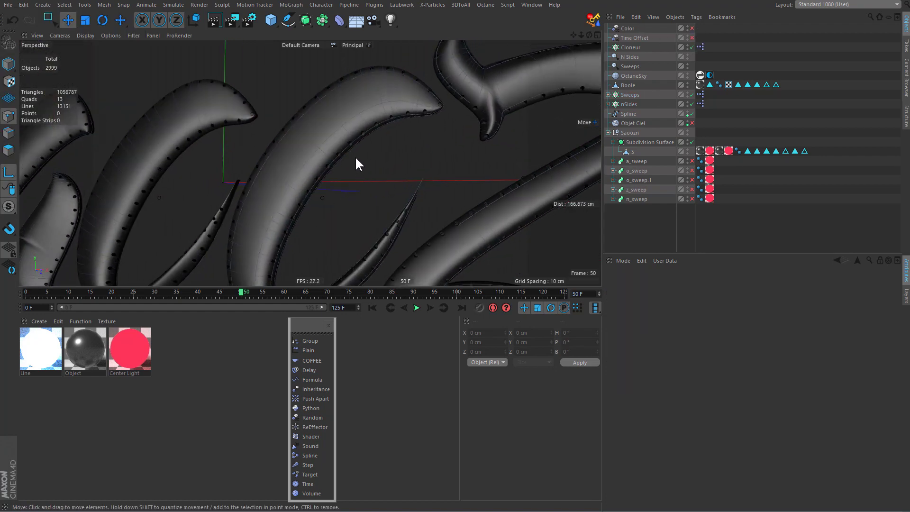
pyautogui.scroll(-4, 356, 164)
pyautogui.scroll(-2, 310, 177)
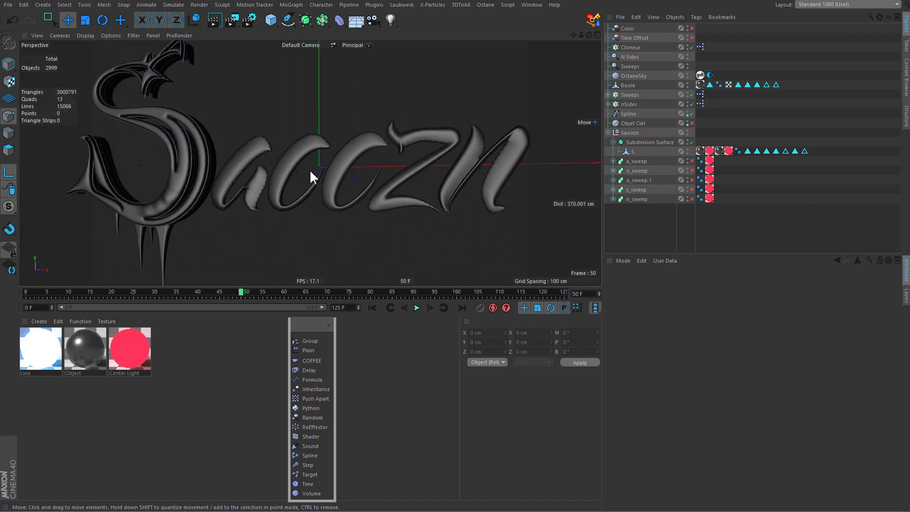
pyautogui.moveTo(309, 169)
pyautogui.keyDown('alt'); pyautogui.mouseDown()
pyautogui.moveTo(366, 161)
pyautogui.moveTo(350, 163)
pyautogui.moveTo(347, 177)
pyautogui.mouseUp(); pyautogui.keyUp('alt')
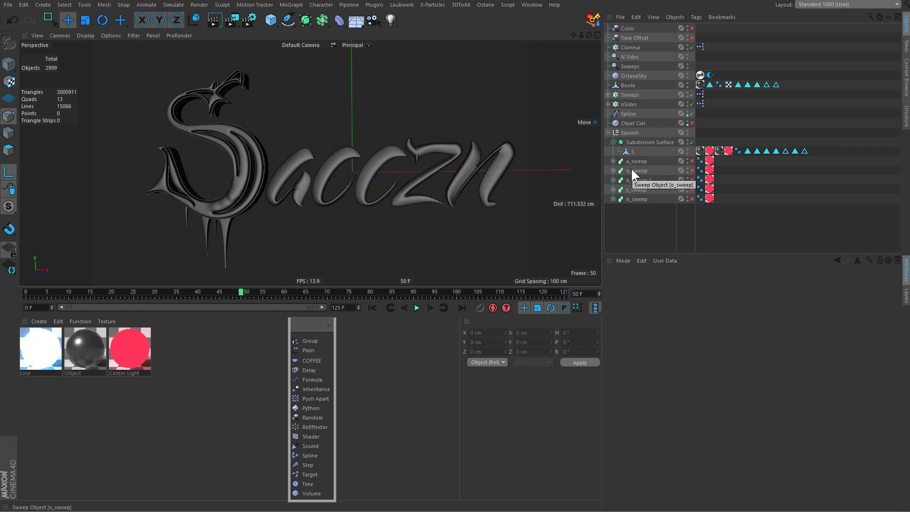
pyautogui.click(629, 171)
pyautogui.click(616, 104)
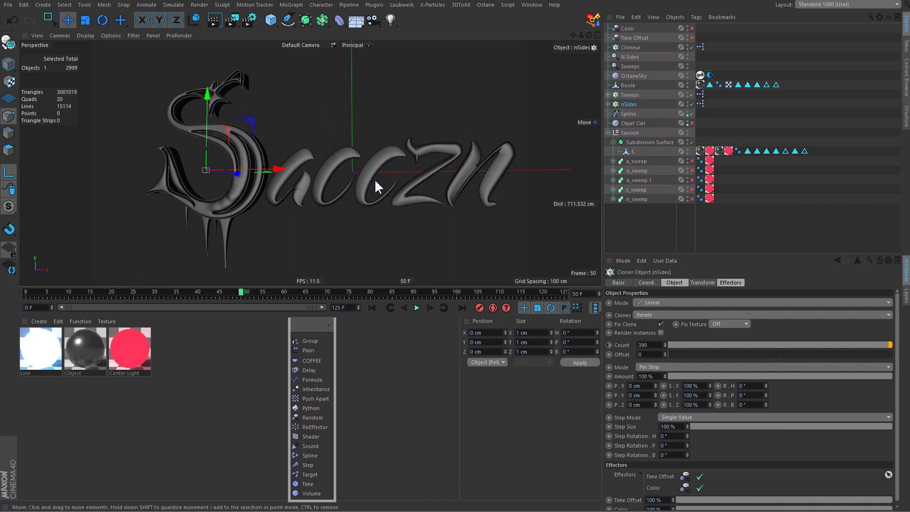
pyautogui.keyDown('alt'); pyautogui.moveTo(375, 180); pyautogui.dragTo(368, 182, button='middle'); pyautogui.keyUp('alt')
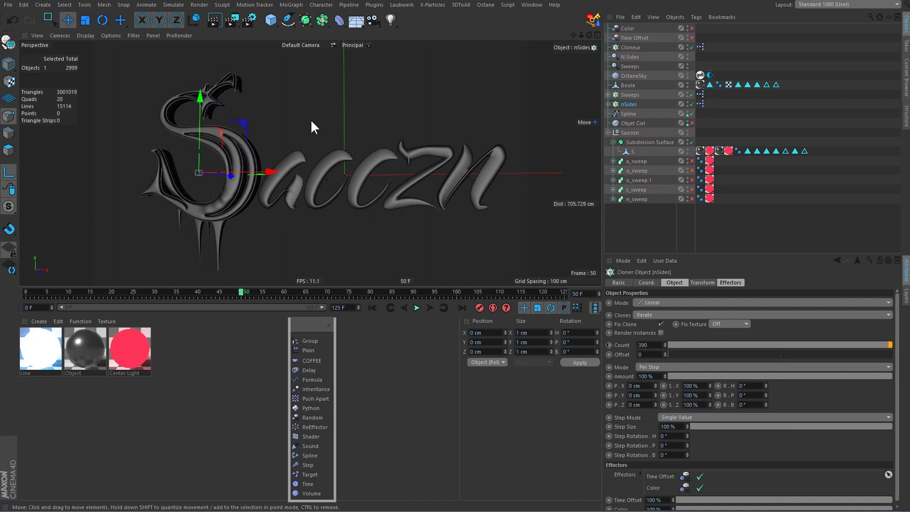
pyautogui.keyDown('alt'); pyautogui.moveTo(356, 192); pyautogui.dragTo(340, 194); pyautogui.keyUp('alt')
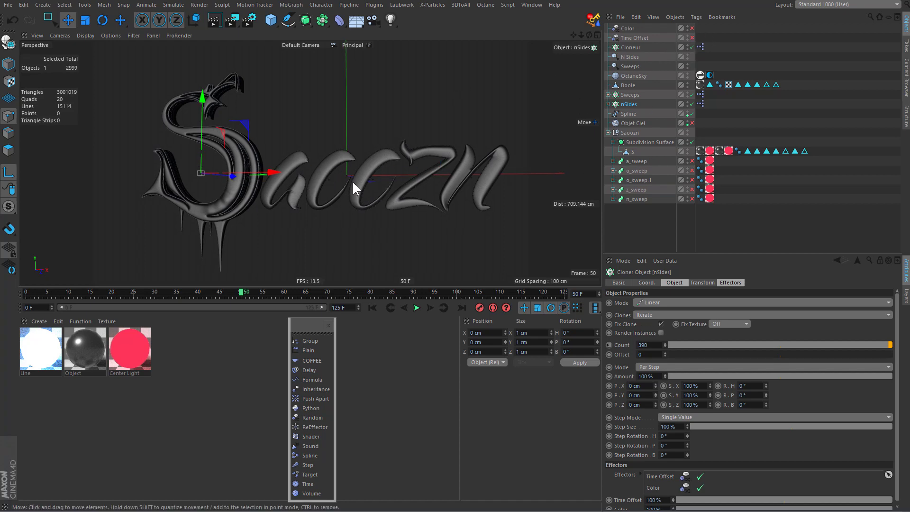
pyautogui.keyDown('alt'); pyautogui.moveTo(351, 181); pyautogui.dragTo(305, 183); pyautogui.keyUp('alt')
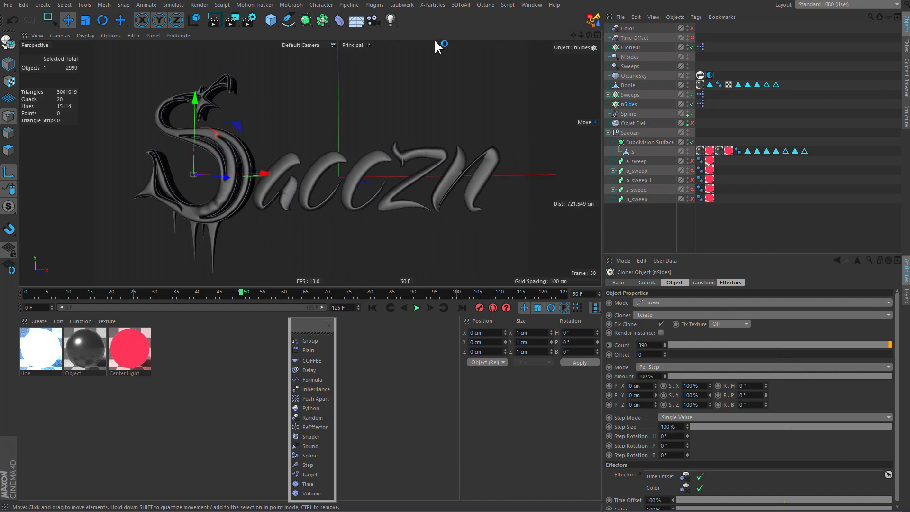
pyautogui.click(692, 37)
# Re-enable Time Offset and start rendering the scene in Octane's Live Viewer.
pyautogui.click(691, 29)
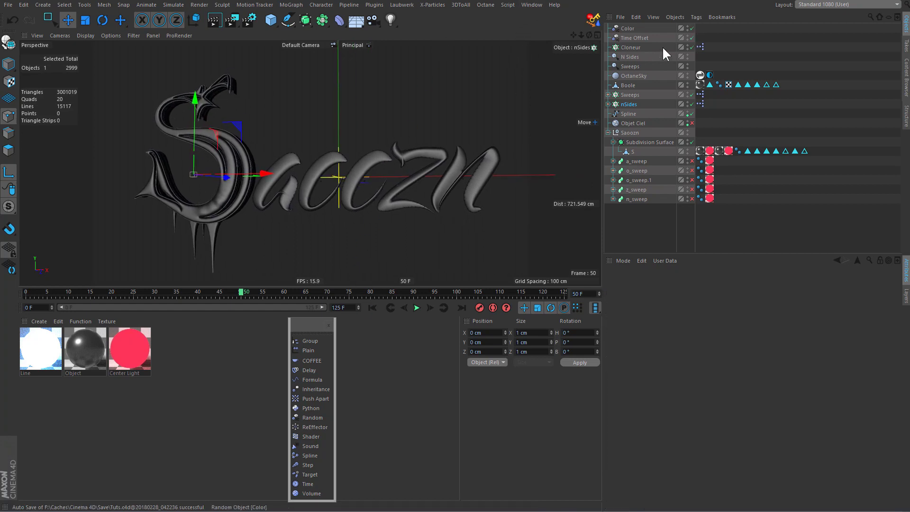
pyautogui.click(485, 5)
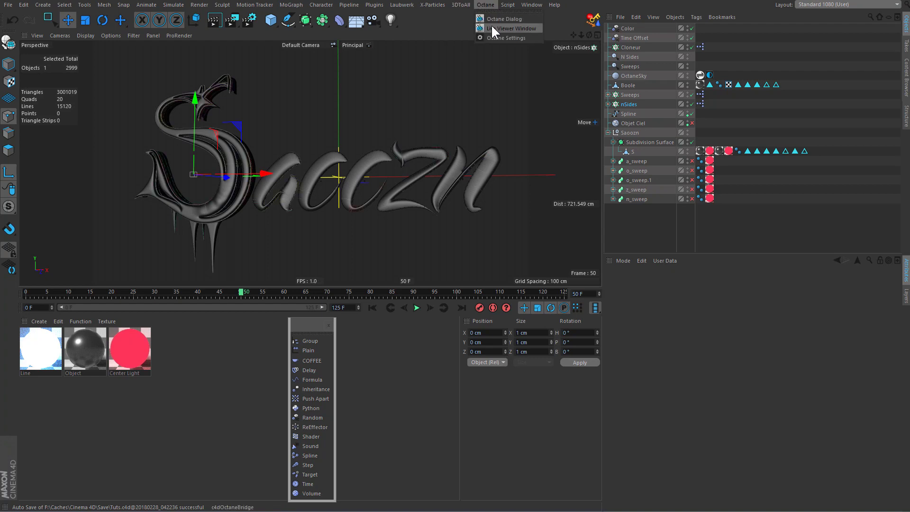
pyautogui.click(491, 24)
pyautogui.click(197, 165)
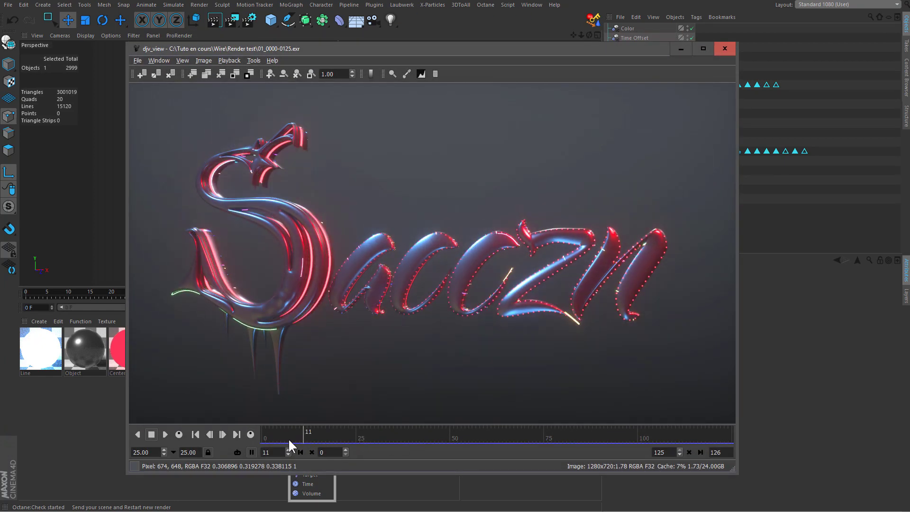
# Scrub djv_view through the rendered EXR frames to about frame 76, then minimize it.
pyautogui.moveTo(289, 445)
pyautogui.mouseDown()
pyautogui.moveTo(432, 438)
pyautogui.moveTo(280, 445)
pyautogui.moveTo(273, 439)
pyautogui.moveTo(358, 442)
pyautogui.moveTo(256, 434)
pyautogui.moveTo(344, 436)
pyautogui.moveTo(260, 448)
pyautogui.moveTo(356, 448)
pyautogui.moveTo(252, 451)
pyautogui.moveTo(314, 455)
pyautogui.moveTo(255, 453)
pyautogui.moveTo(355, 441)
pyautogui.mouseUp()
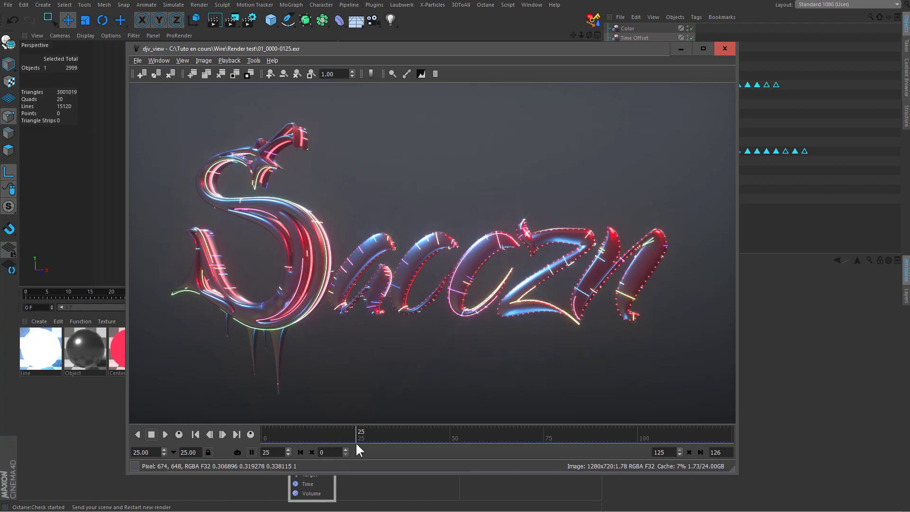
pyautogui.moveTo(355, 441)
pyautogui.mouseDown()
pyautogui.moveTo(528, 450)
pyautogui.moveTo(640, 441)
pyautogui.moveTo(553, 435)
pyautogui.moveTo(625, 432)
pyautogui.moveTo(549, 435)
pyautogui.moveTo(729, 440)
pyautogui.moveTo(343, 447)
pyautogui.moveTo(359, 445)
pyautogui.mouseUp()
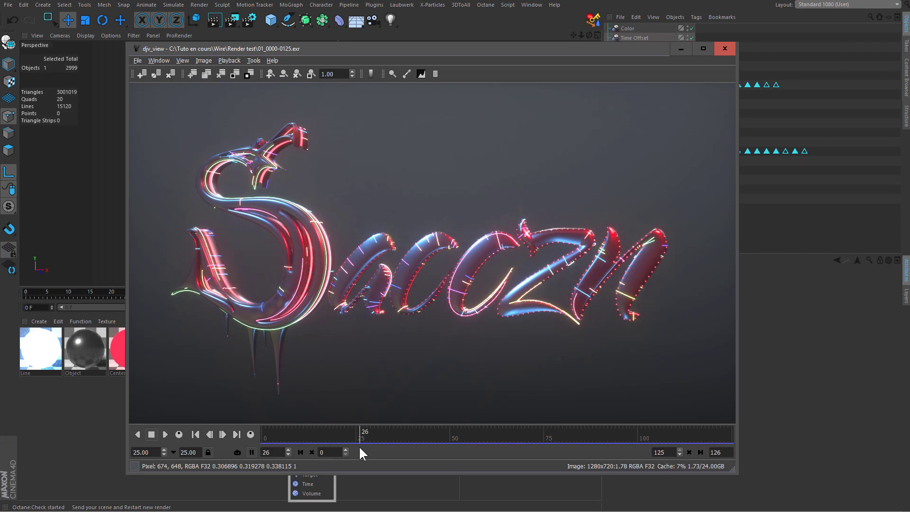
pyautogui.click(680, 48)
pyautogui.moveTo(363, 433)
pyautogui.mouseDown()
pyautogui.moveTo(686, 436)
pyautogui.moveTo(300, 430)
pyautogui.moveTo(725, 430)
pyautogui.moveTo(513, 429)
pyautogui.moveTo(532, 442)
pyautogui.moveTo(315, 437)
pyautogui.moveTo(555, 434)
pyautogui.mouseUp()
pyautogui.click(680, 48)
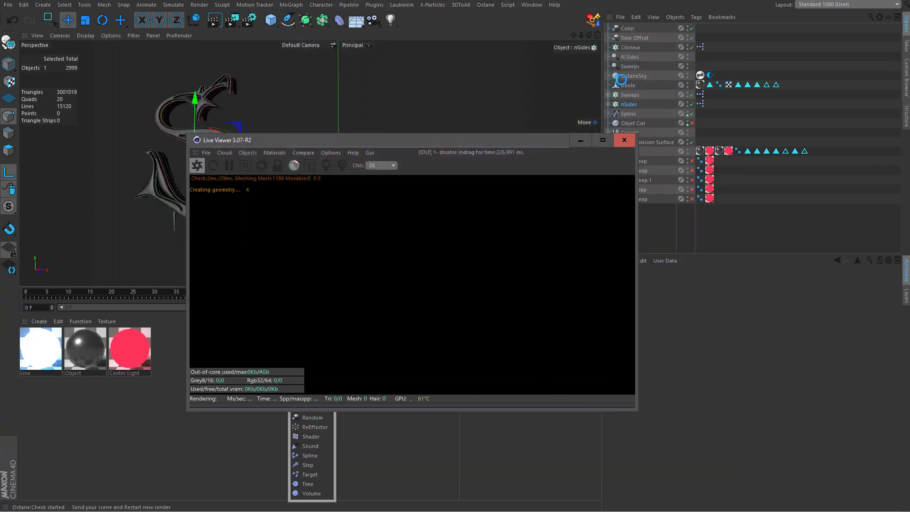
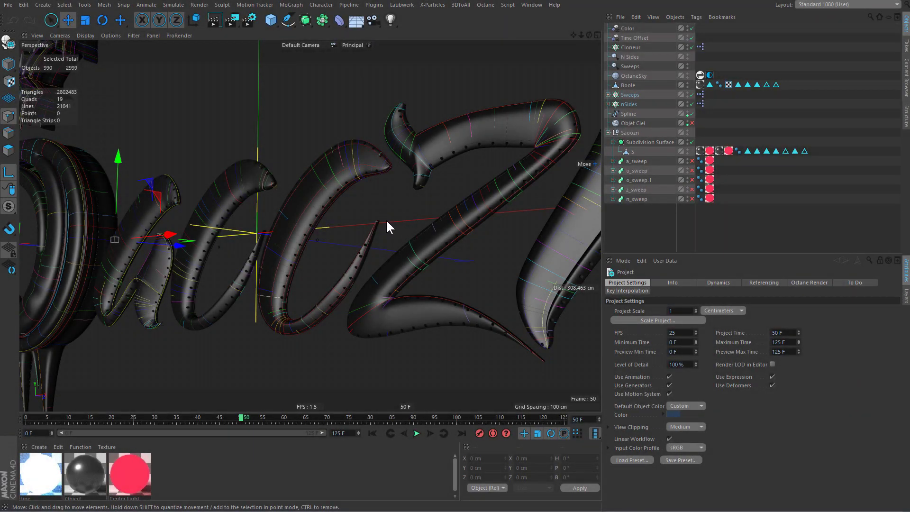
# Select all the stripe sweeps and check their growth at frames 25, 75 and 50.
pyautogui.keyDown('alt'); pyautogui.moveTo(386, 222); pyautogui.dragTo(436, 208); pyautogui.keyUp('alt')
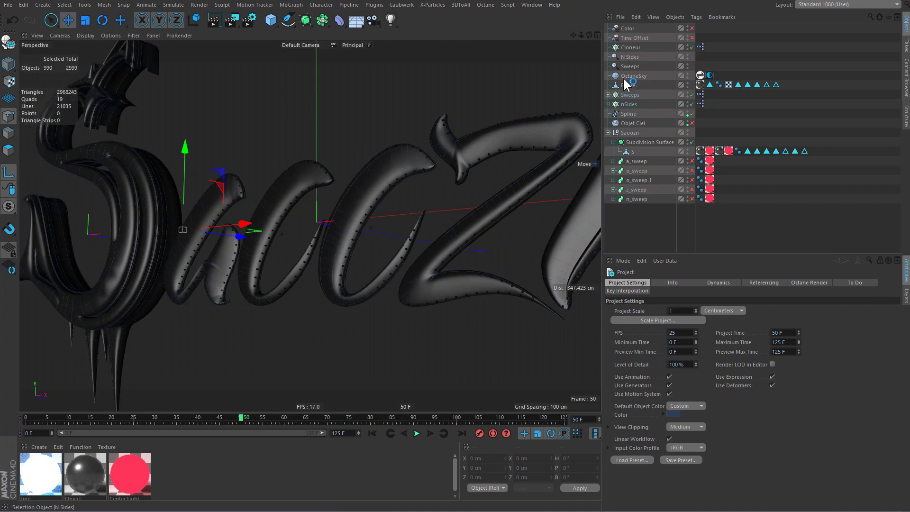
pyautogui.click(618, 95)
pyautogui.keyDown('alt'); pyautogui.moveTo(406, 233); pyautogui.dragTo(370, 218); pyautogui.keyUp('alt')
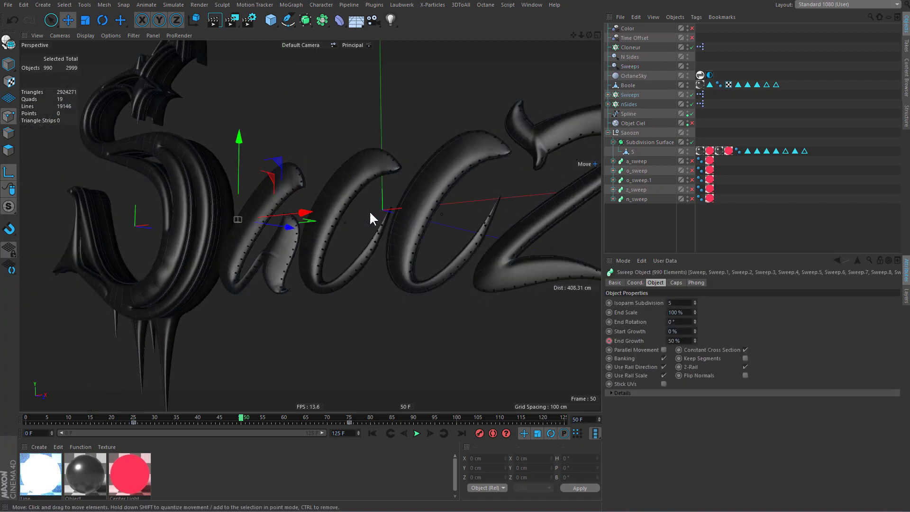
pyautogui.click(134, 417)
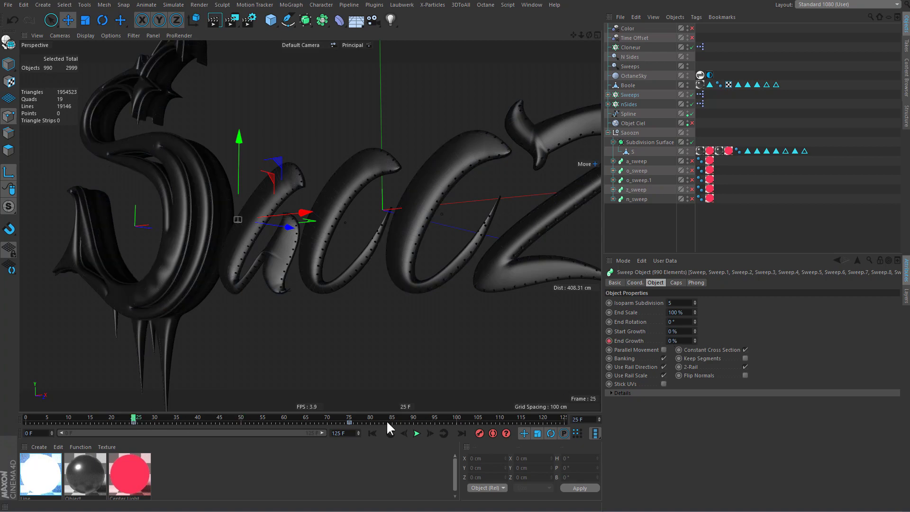
pyautogui.click(349, 420)
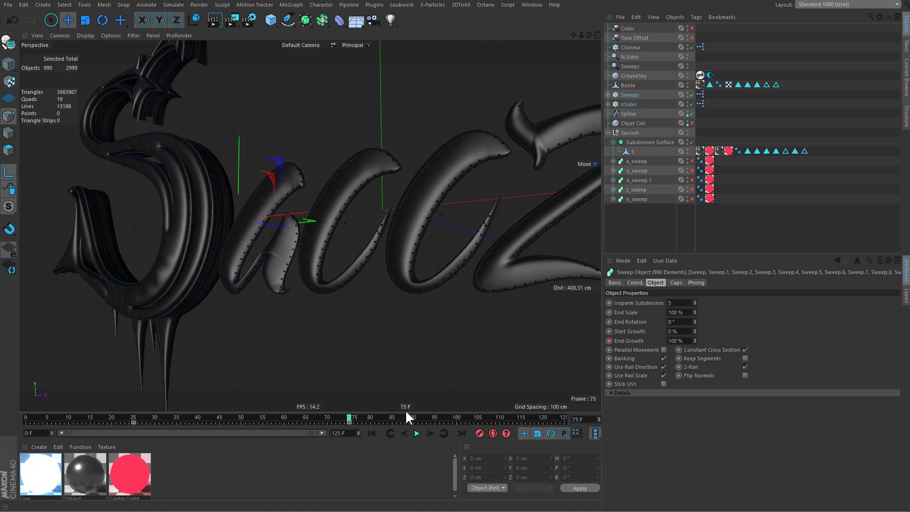
pyautogui.click(243, 419)
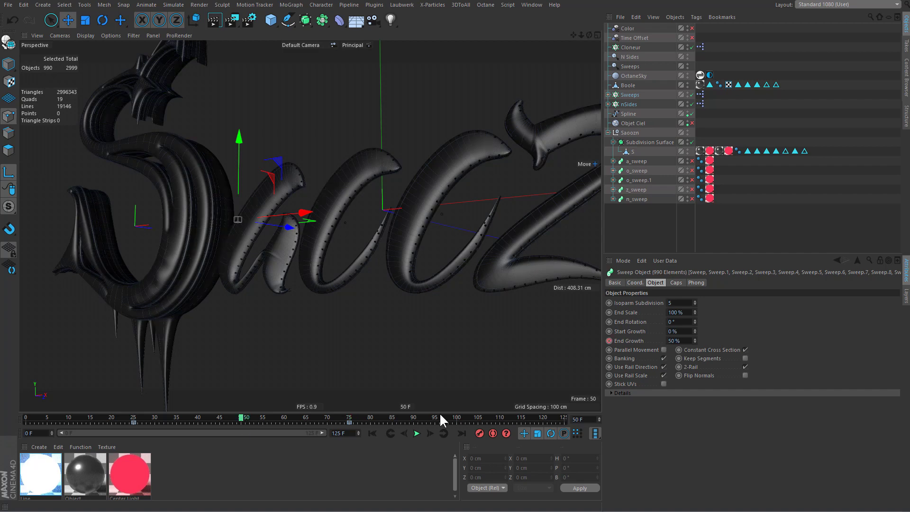
# Keyframe Start Growth at frame 50, then set it to 1 and key it at frame 100.
pyautogui.keyDown('ctrl'); pyautogui.click(608, 332); pyautogui.keyUp('ctrl')
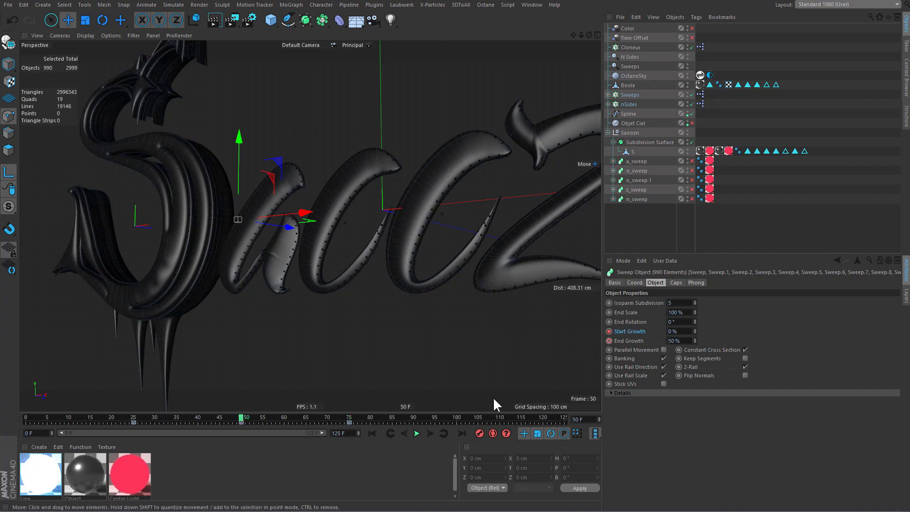
pyautogui.click(456, 416)
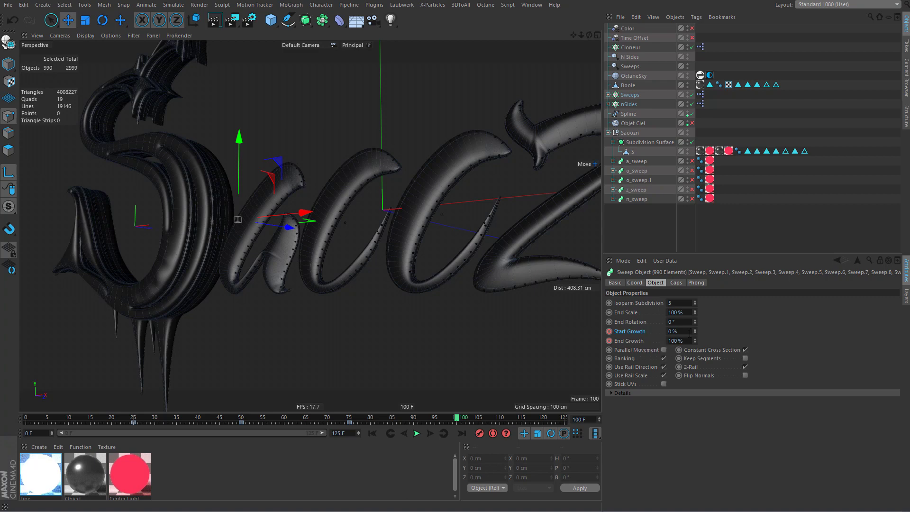
pyautogui.click(689, 331)
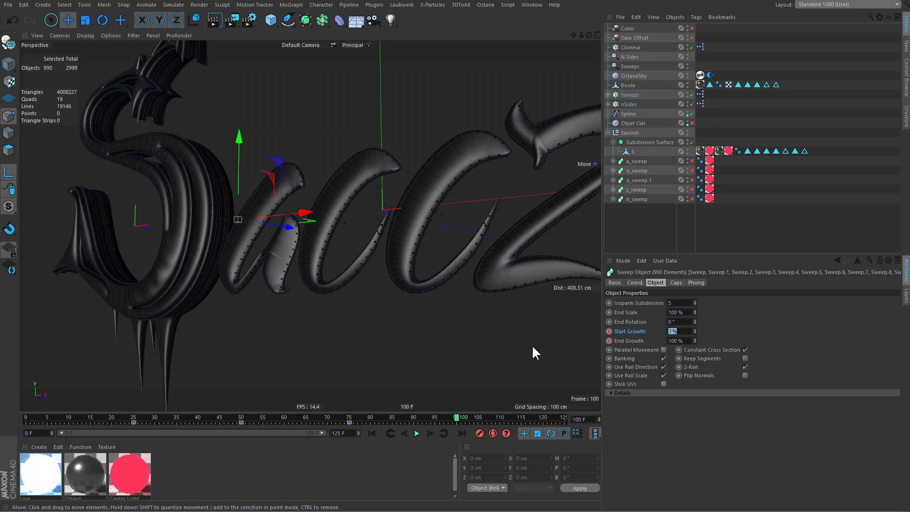
pyautogui.write('10')
pyautogui.keyDown('ctrl'); pyautogui.click(609, 332); pyautogui.keyUp('ctrl')
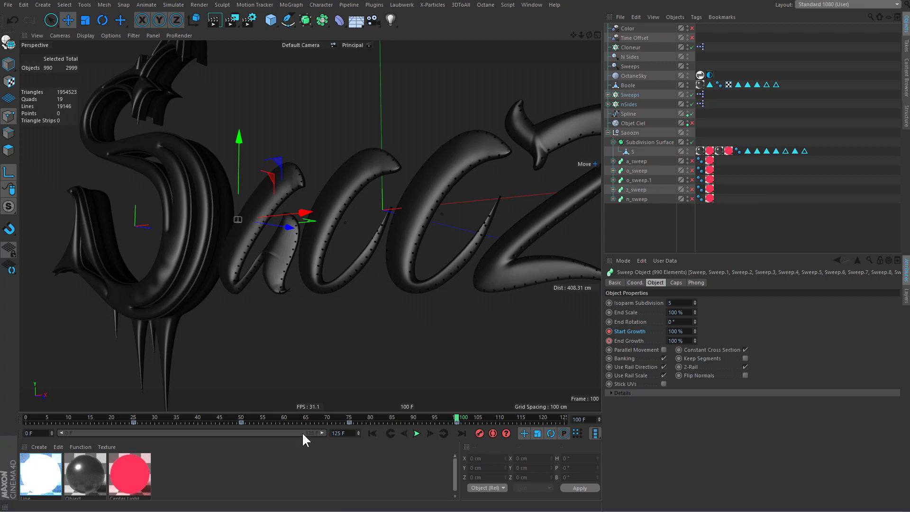
# Step back to check the growth animation and re-enable the five letter sweeps.
pyautogui.hotkey('ctrl', 'f')
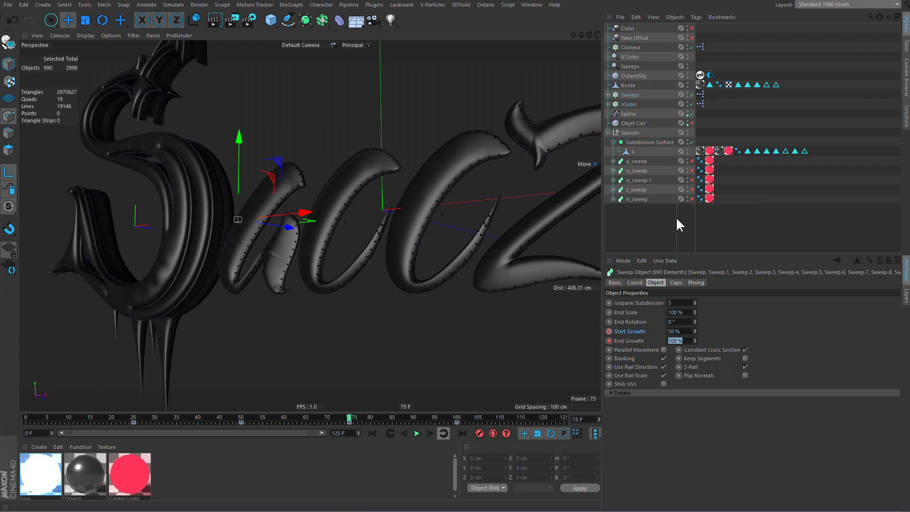
pyautogui.moveTo(692, 199); pyautogui.dragTo(692, 161)
pyautogui.moveTo(430, 228)
pyautogui.keyDown('alt'); pyautogui.mouseDown()
pyautogui.moveTo(327, 232)
pyautogui.moveTo(431, 210)
pyautogui.mouseUp(); pyautogui.keyUp('alt')
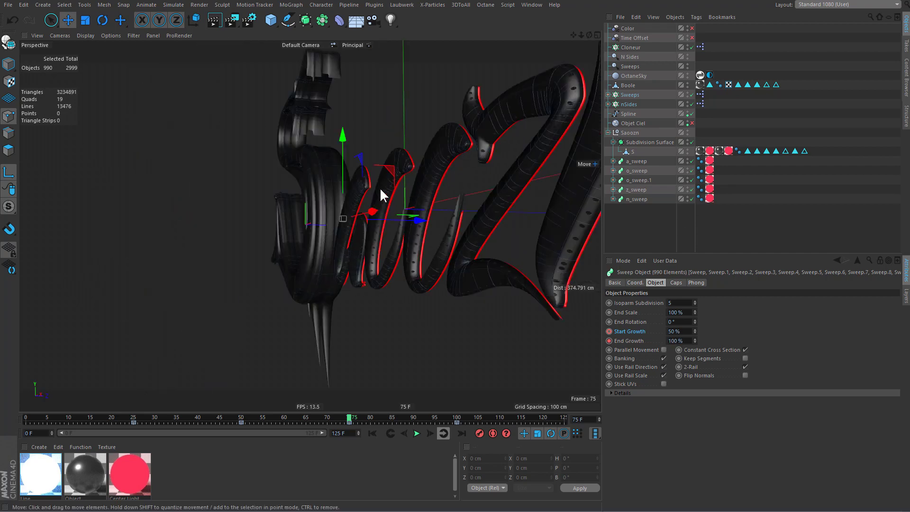
# Rename the nSides cloner to 'S' and place it under Subdivision Surface.
pyautogui.click(630, 104)
pyautogui.doubleClick(630, 104)
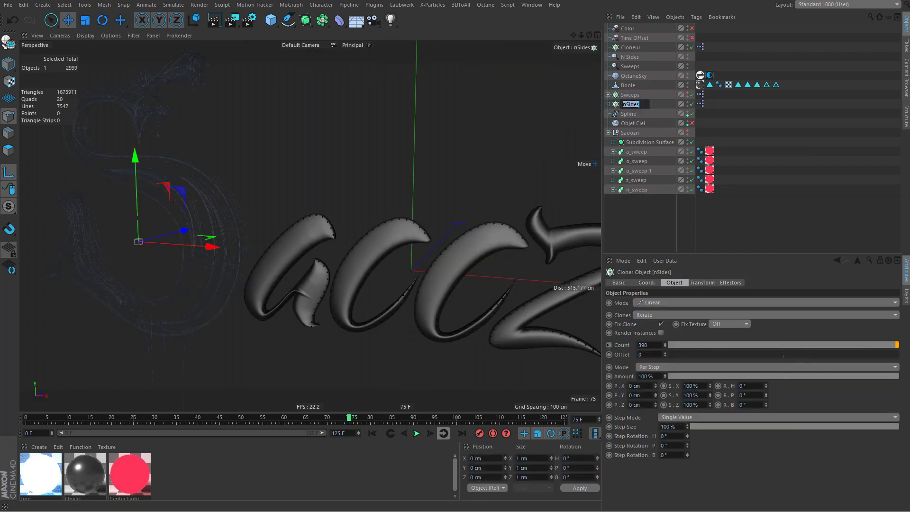
pyautogui.write('S')
pyautogui.press('Return')
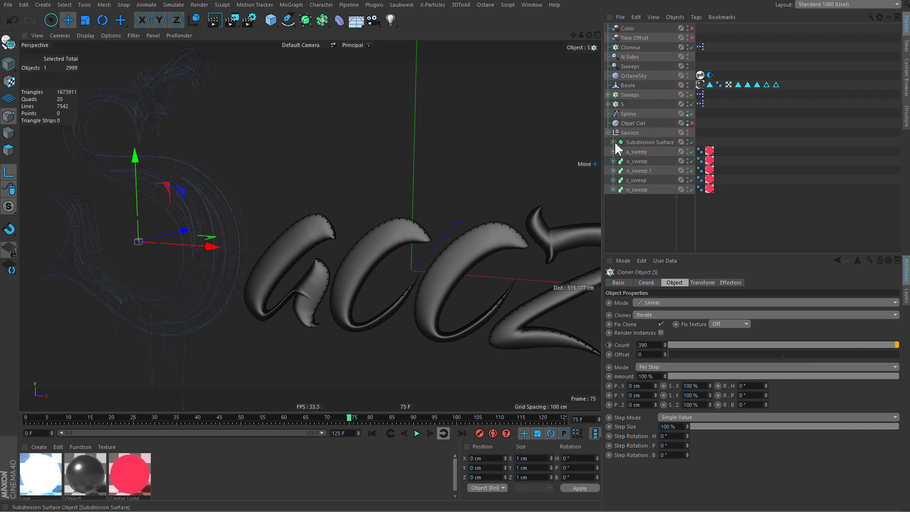
pyautogui.moveTo(650, 131); pyautogui.dragTo(616, 143)
pyautogui.click(632, 151)
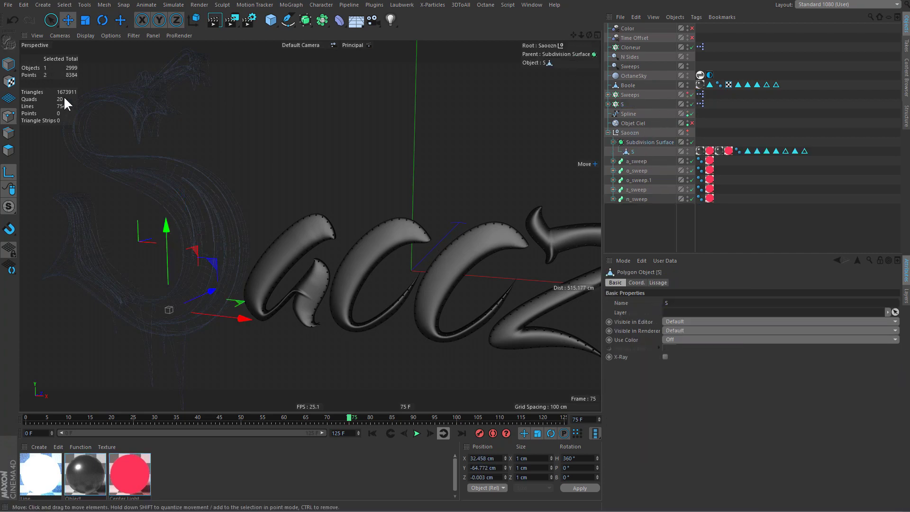
pyautogui.click(9, 63)
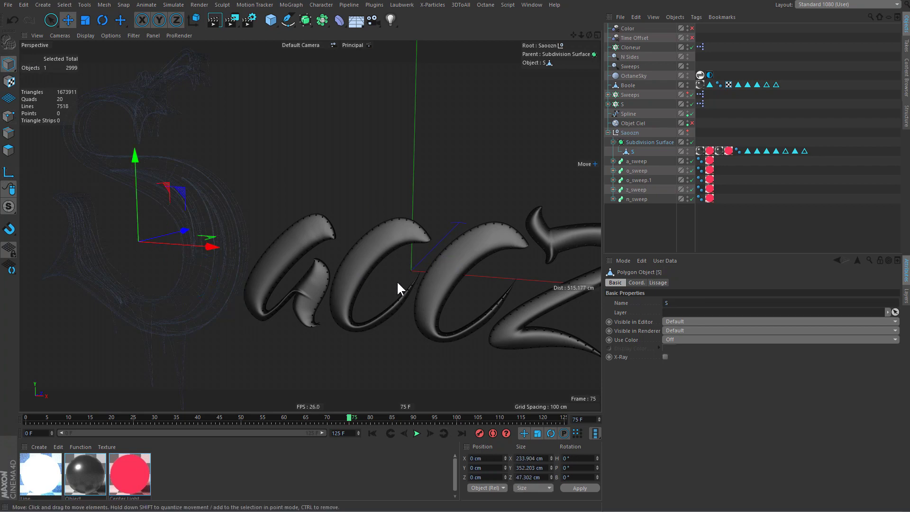
# Nest the Sweeps cloner inside Boole and make Boole visible in the viewport again.
pyautogui.click(454, 273)
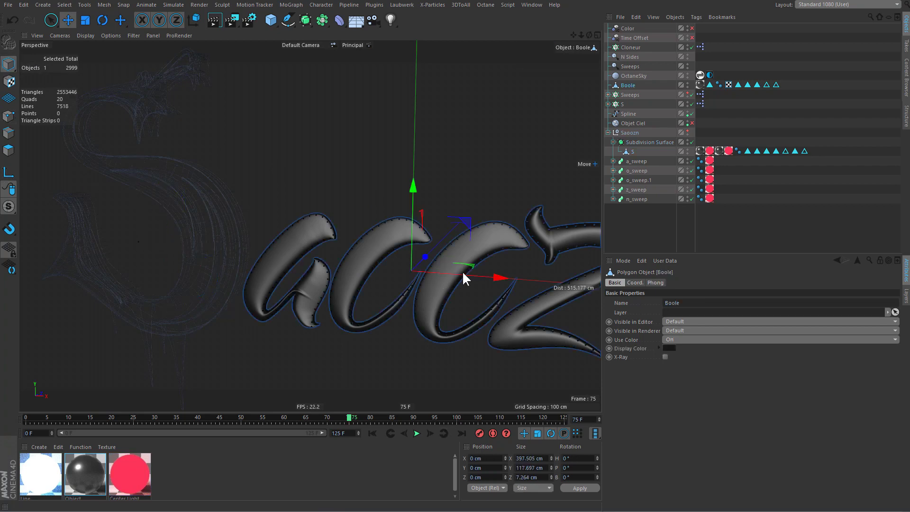
pyautogui.click(686, 83)
pyautogui.click(684, 109)
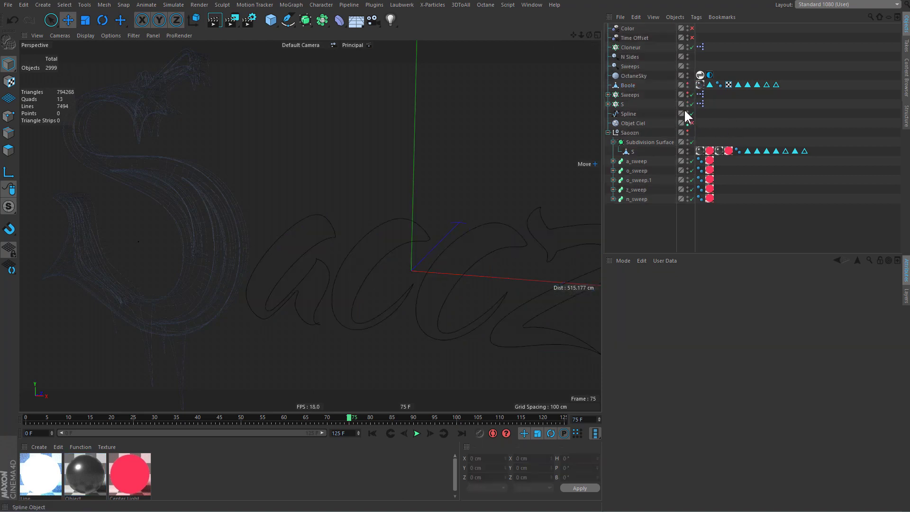
pyautogui.click(635, 93)
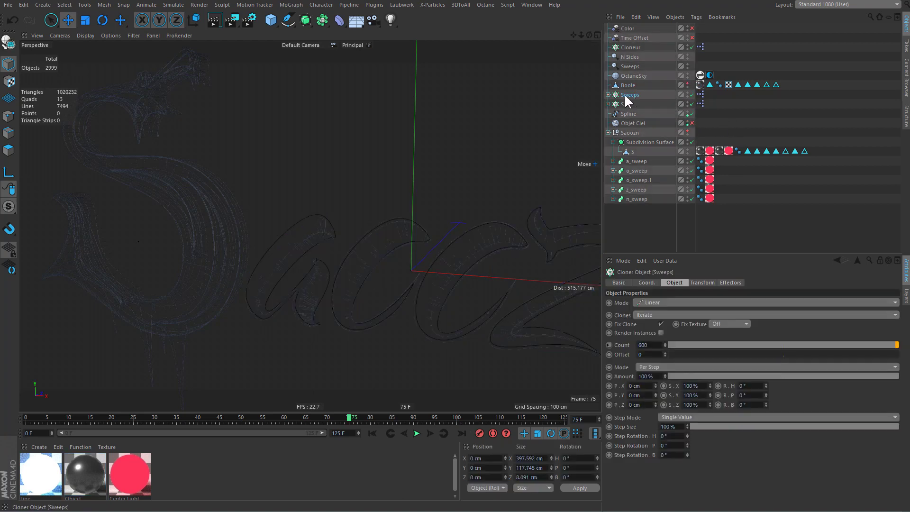
pyautogui.moveTo(493, 225)
pyautogui.keyDown('alt'); pyautogui.mouseDown()
pyautogui.moveTo(510, 274)
pyautogui.moveTo(418, 245)
pyautogui.mouseUp(); pyautogui.keyUp('alt')
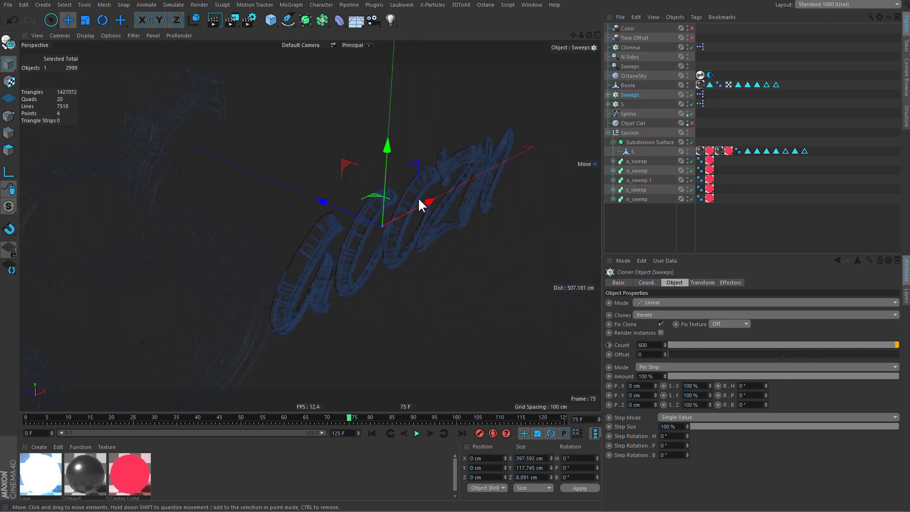
pyautogui.keyDown('alt'); pyautogui.moveTo(418, 197); pyautogui.dragTo(561, 91); pyautogui.keyUp('alt')
pyautogui.moveTo(624, 91); pyautogui.dragTo(627, 85)
pyautogui.click(687, 83)
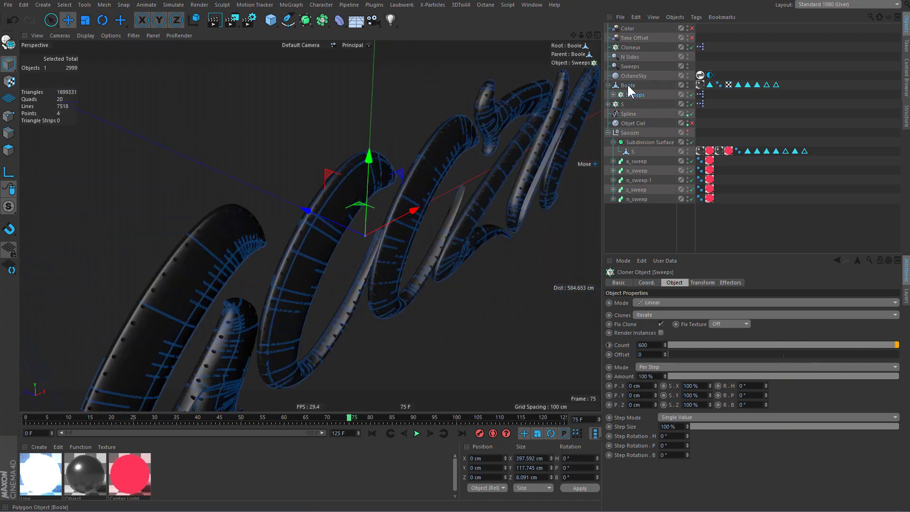
pyautogui.click(628, 86)
# Add an Instance of the Boole object mirrored with a Z scale of -1.
pyautogui.keyDown('alt'); pyautogui.moveTo(485, 137); pyautogui.dragTo(419, 120); pyautogui.keyUp('alt')
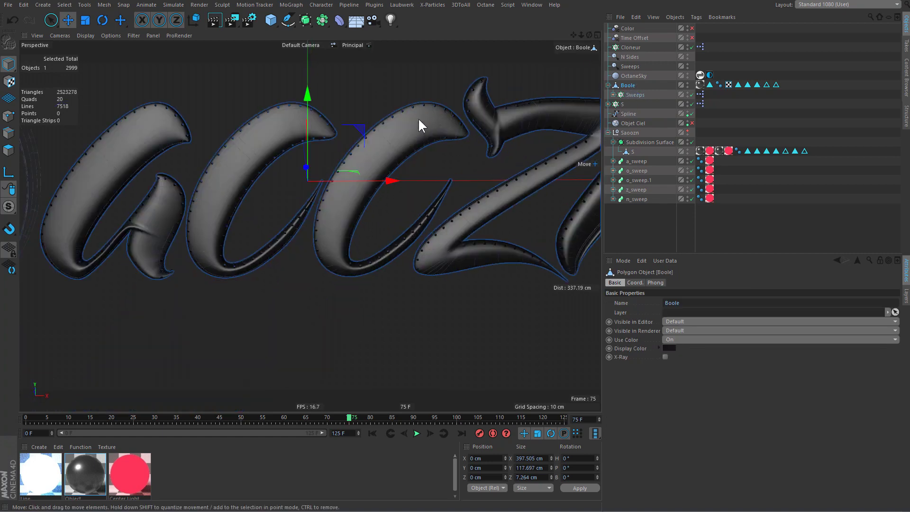
pyautogui.scroll(2, 275, 116)
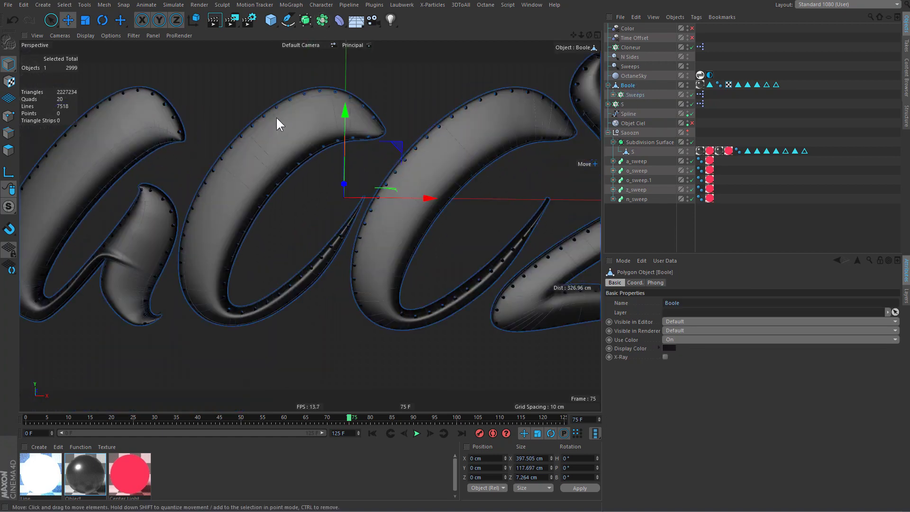
pyautogui.scroll(5, 276, 116)
pyautogui.scroll(3, 317, 156)
pyautogui.moveTo(305, 19); pyautogui.dragTo(411, 68)
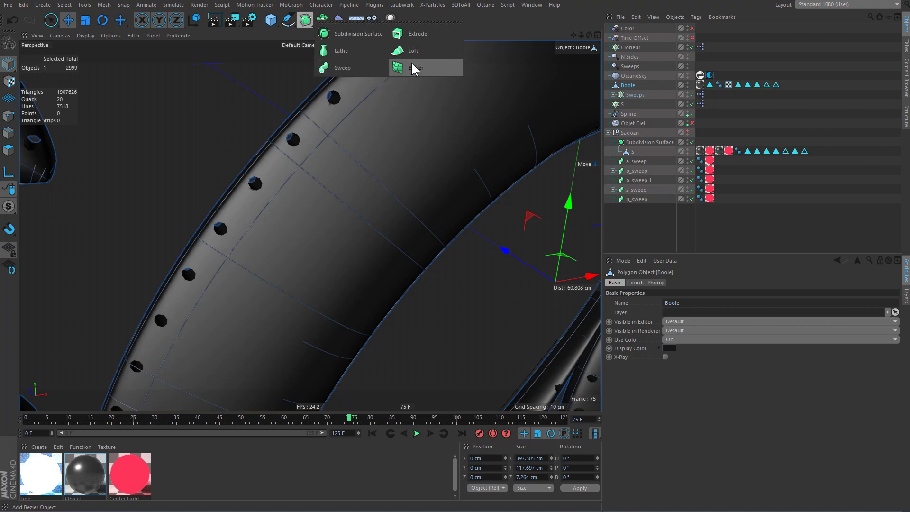
pyautogui.click(322, 20)
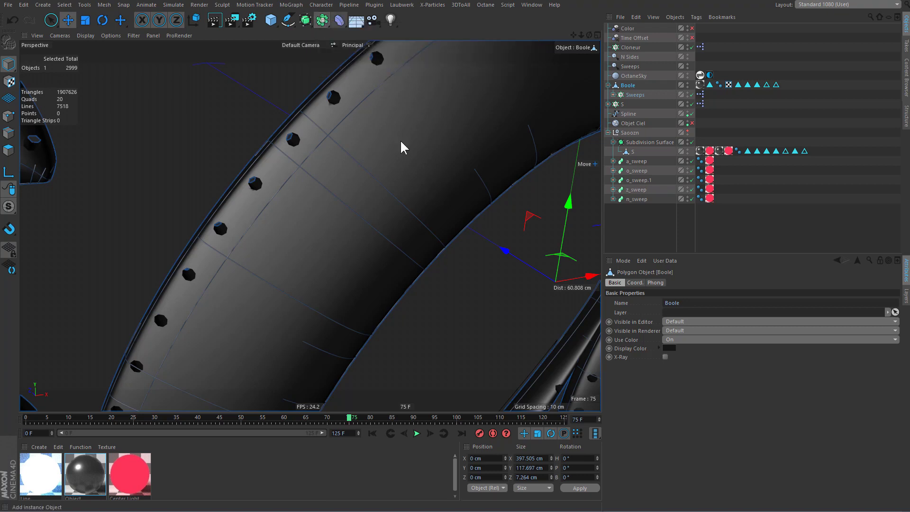
pyautogui.click(635, 282)
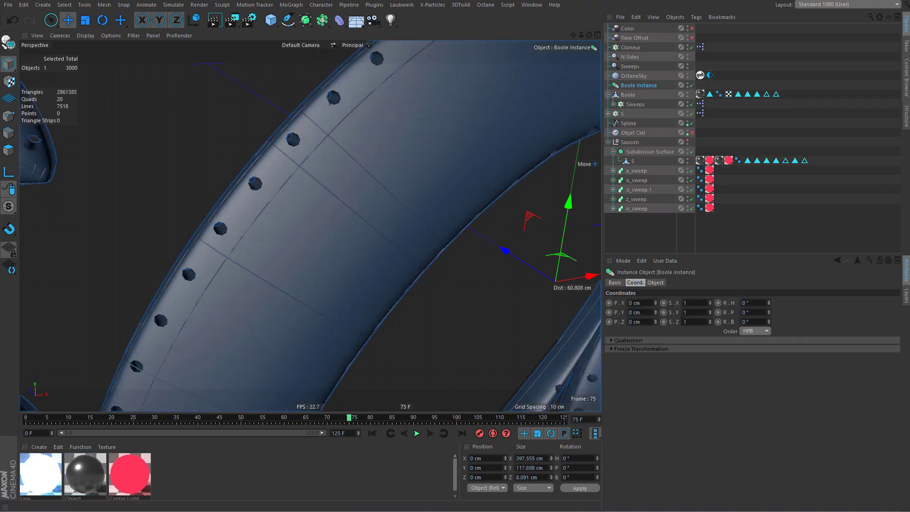
pyautogui.write('-')
pyautogui.press('Return')
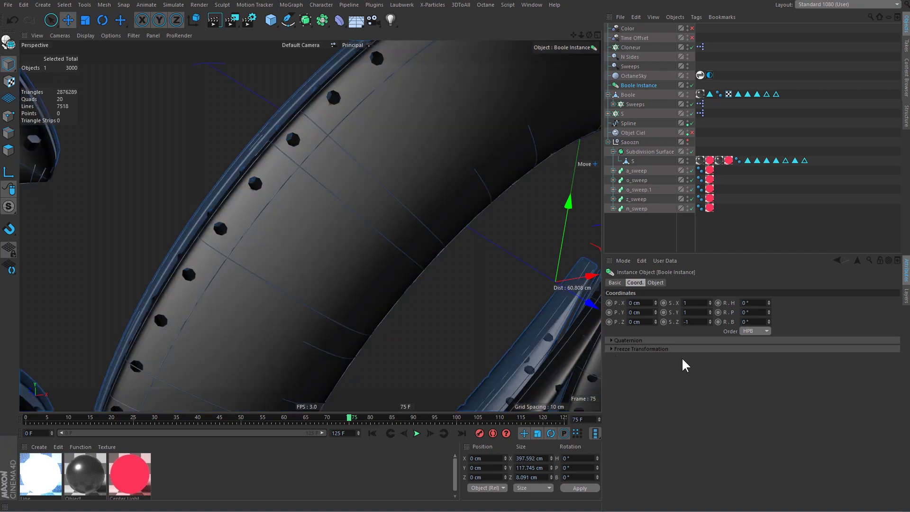
# Zoom out over the whole Saoozn text and toggle the Saoozn group's viewport visibility.
pyautogui.moveTo(345, 196)
pyautogui.keyDown('alt'); pyautogui.mouseDown()
pyautogui.moveTo(415, 231)
pyautogui.moveTo(532, 208)
pyautogui.moveTo(270, 219)
pyautogui.moveTo(286, 259)
pyautogui.mouseUp(); pyautogui.keyUp('alt')
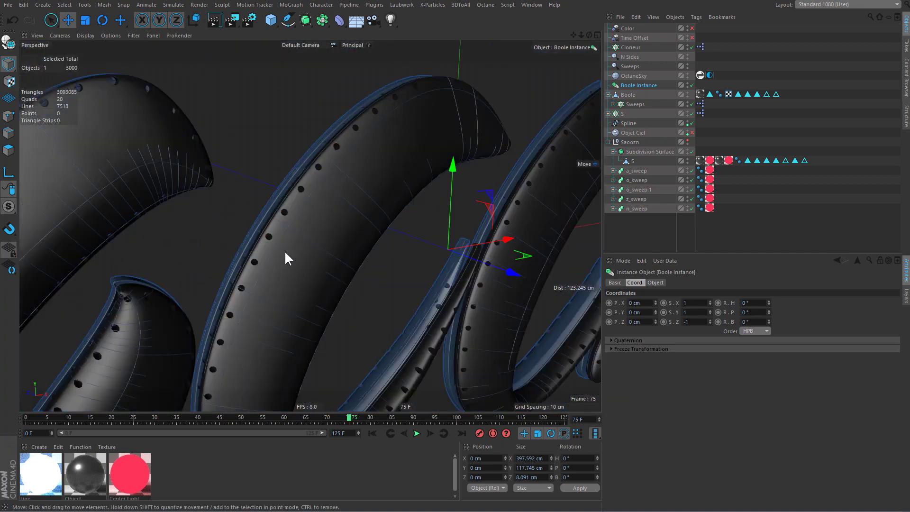
pyautogui.scroll(-10, 285, 258)
pyautogui.keyDown('alt'); pyautogui.moveTo(407, 251); pyautogui.dragTo(319, 226); pyautogui.keyUp('alt')
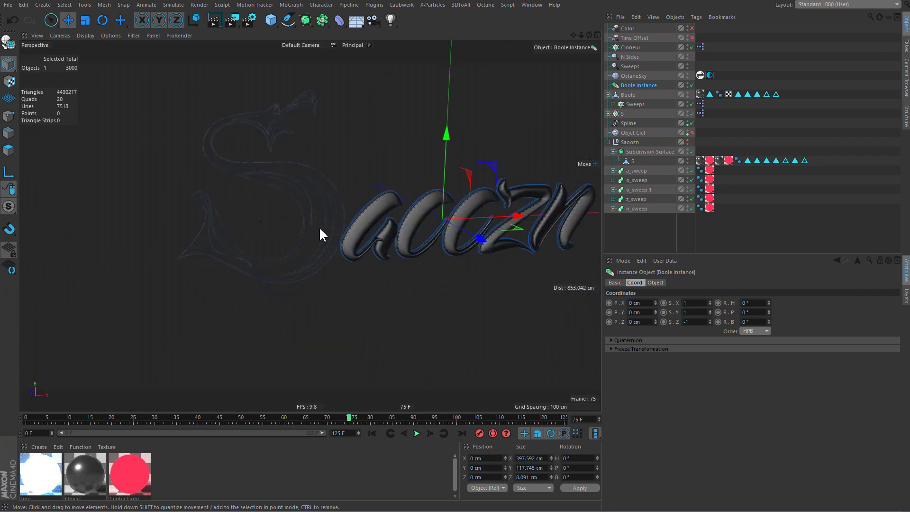
pyautogui.click(687, 140)
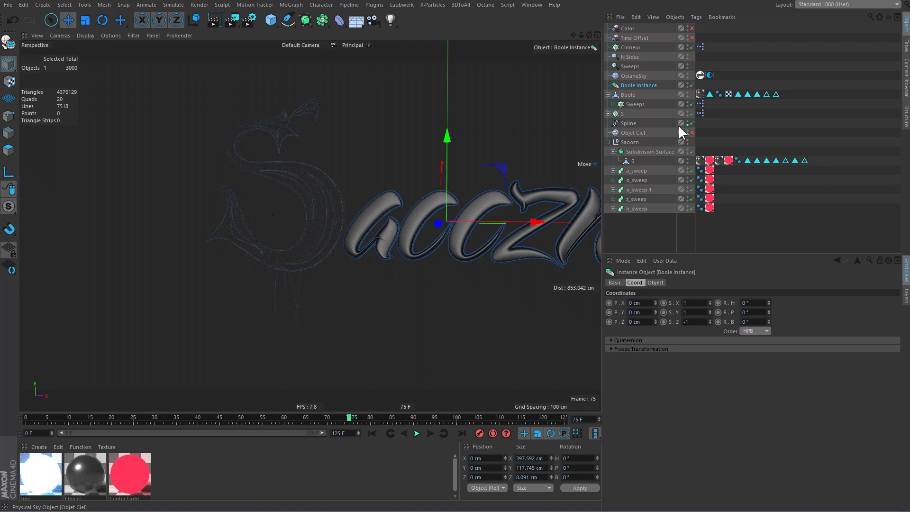
pyautogui.click(606, 113)
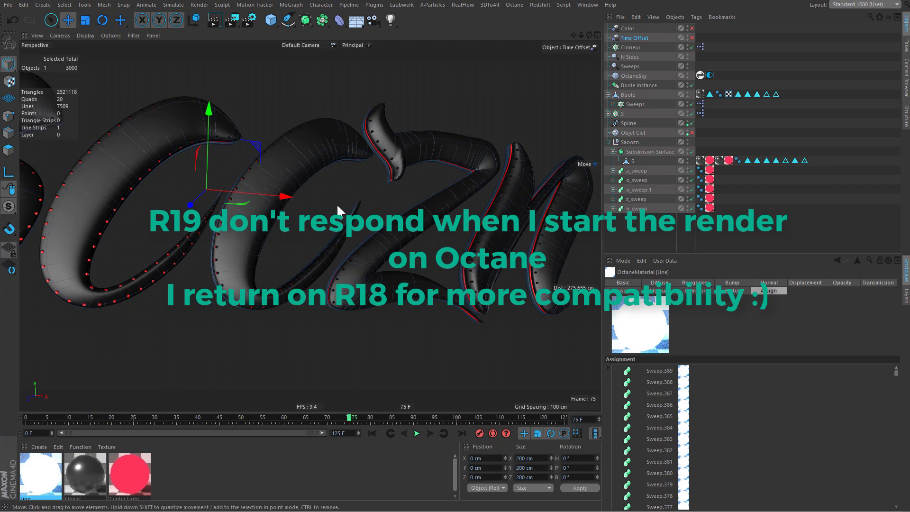
# Remove all of the Line material's per-sweep assignments.
pyautogui.keyDown('alt'); pyautogui.moveTo(332, 229); pyautogui.dragTo(286, 217); pyautogui.keyUp('alt')
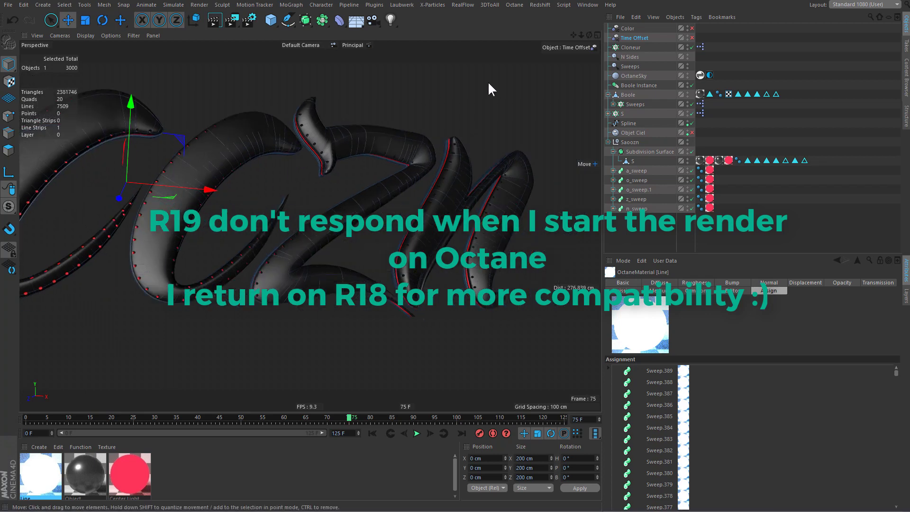
pyautogui.moveTo(588, 36)
pyautogui.mouseDown()
pyautogui.moveTo(598, 40)
pyautogui.moveTo(563, 46)
pyautogui.mouseUp()
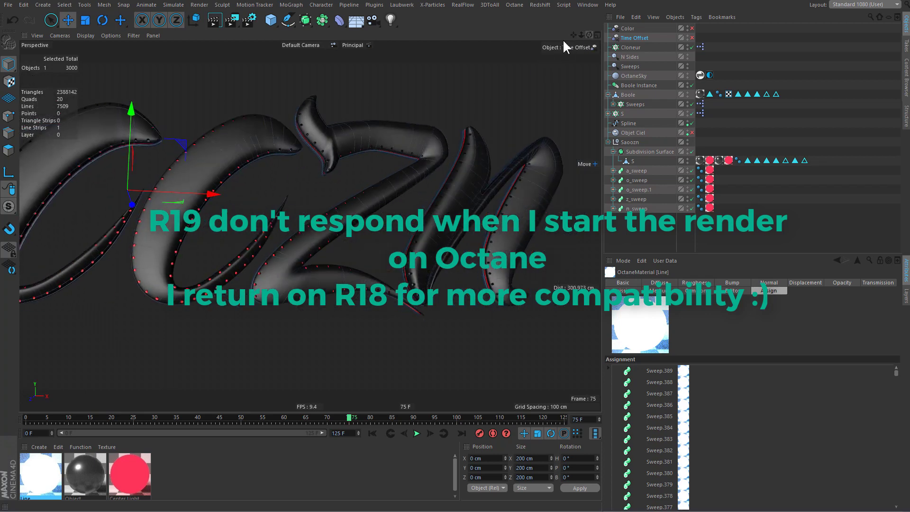
pyautogui.keyDown('alt'); pyautogui.moveTo(419, 182); pyautogui.dragTo(420, 194); pyautogui.keyUp('alt')
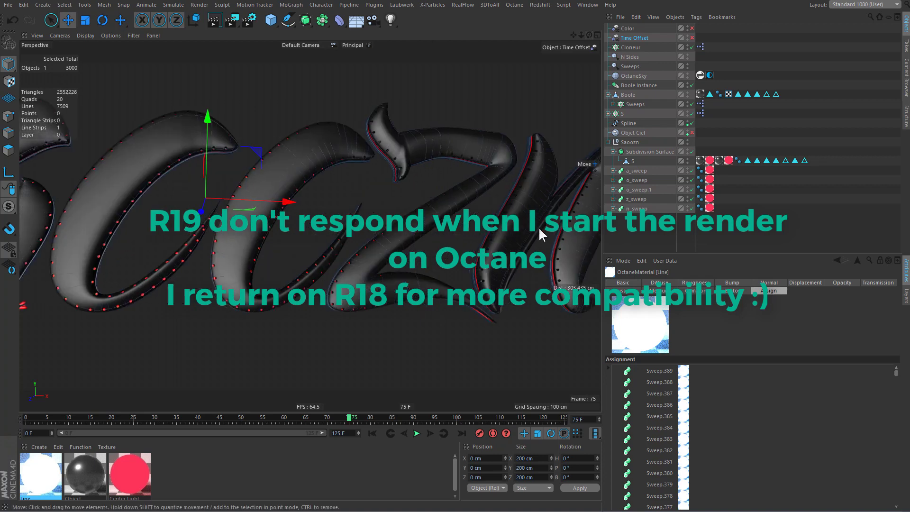
pyautogui.click(640, 189)
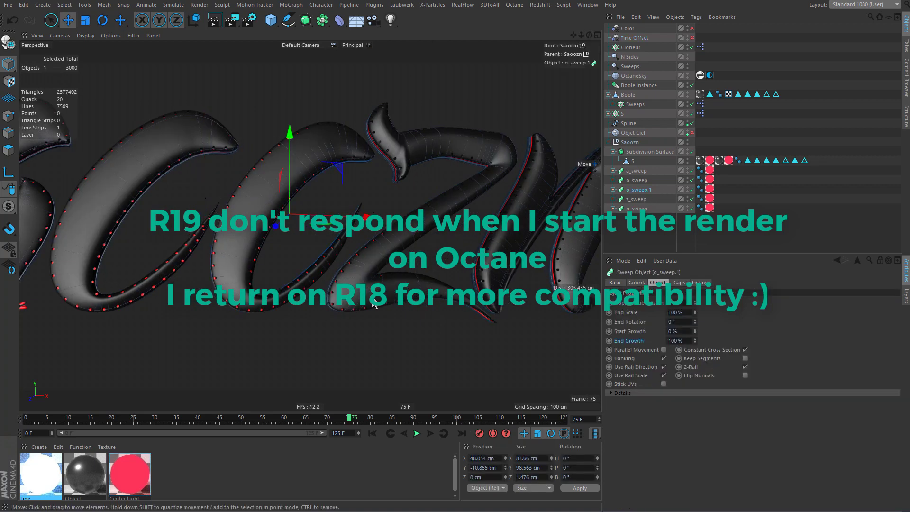
pyautogui.click(40, 464)
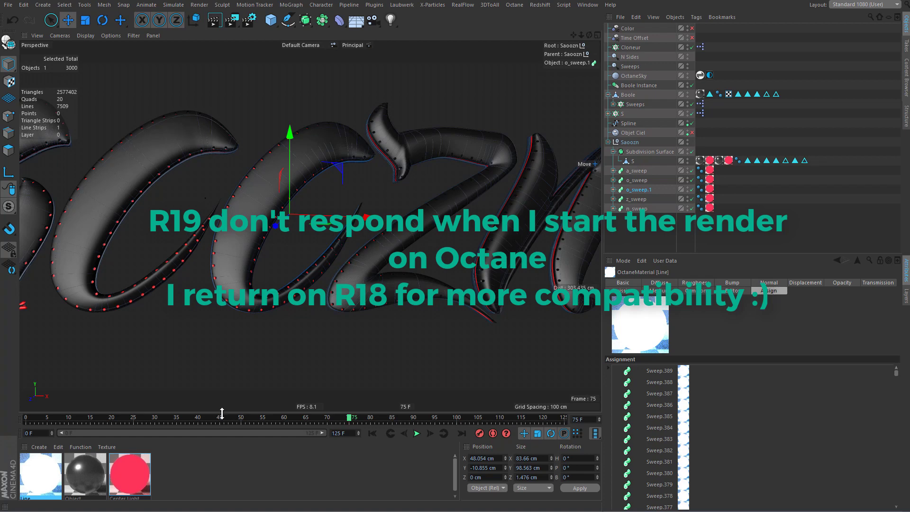
pyautogui.moveTo(222, 413); pyautogui.dragTo(221, 390)
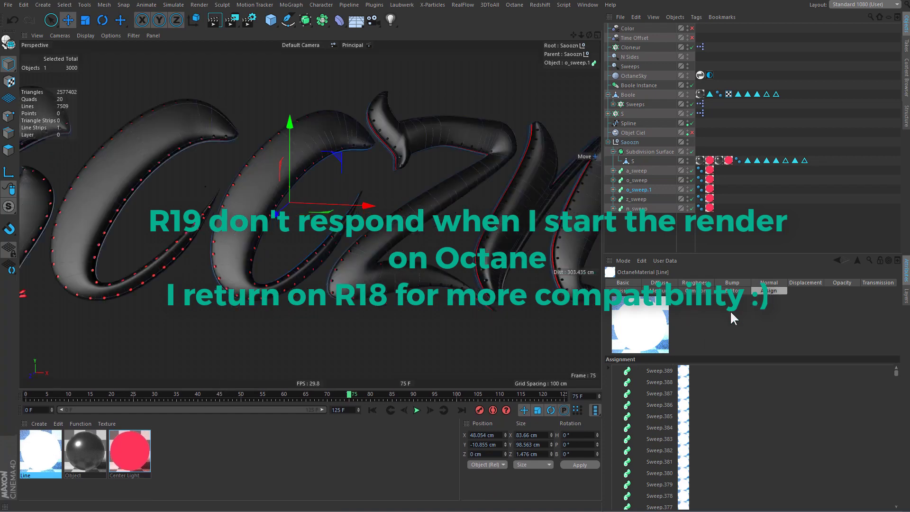
pyautogui.rightClick(652, 381)
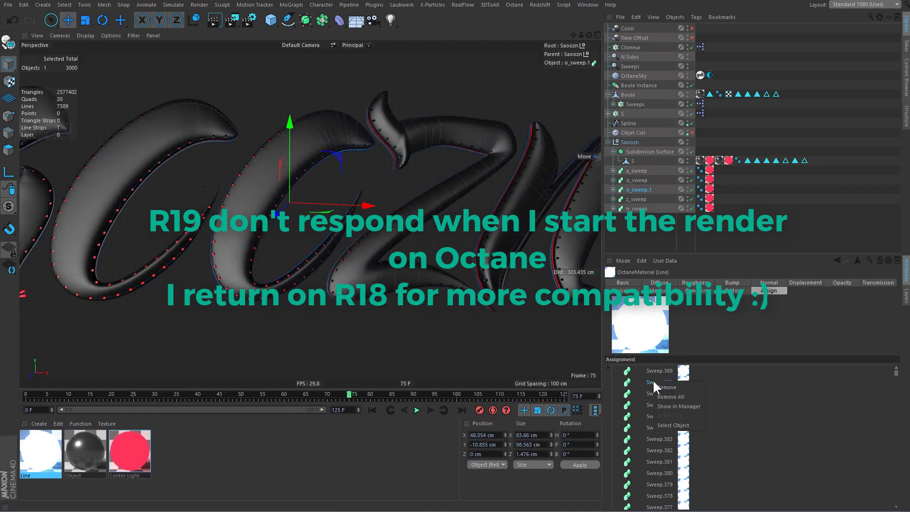
pyautogui.click(613, 104)
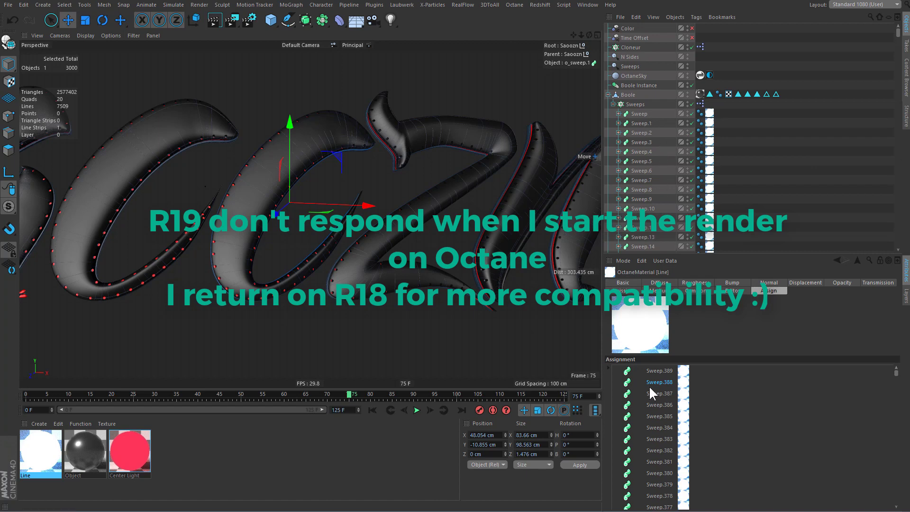
pyautogui.rightClick(668, 387)
pyautogui.click(671, 403)
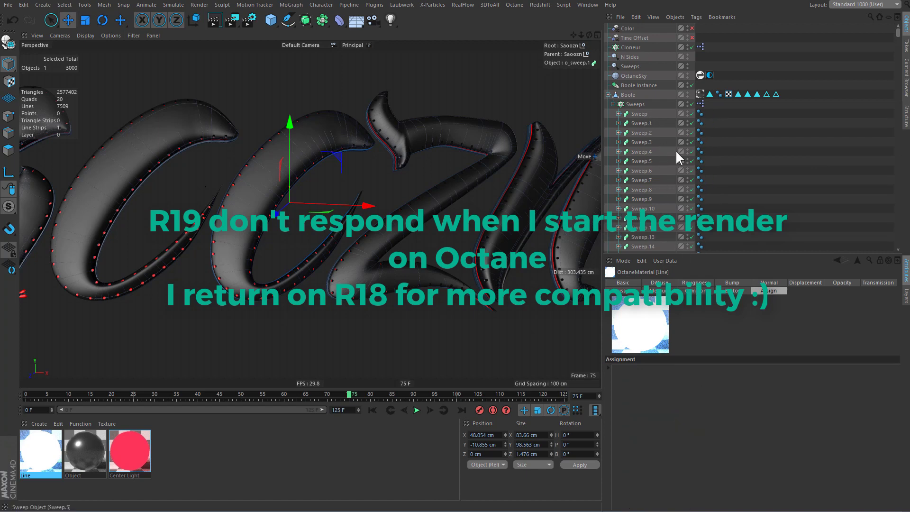
pyautogui.click(613, 104)
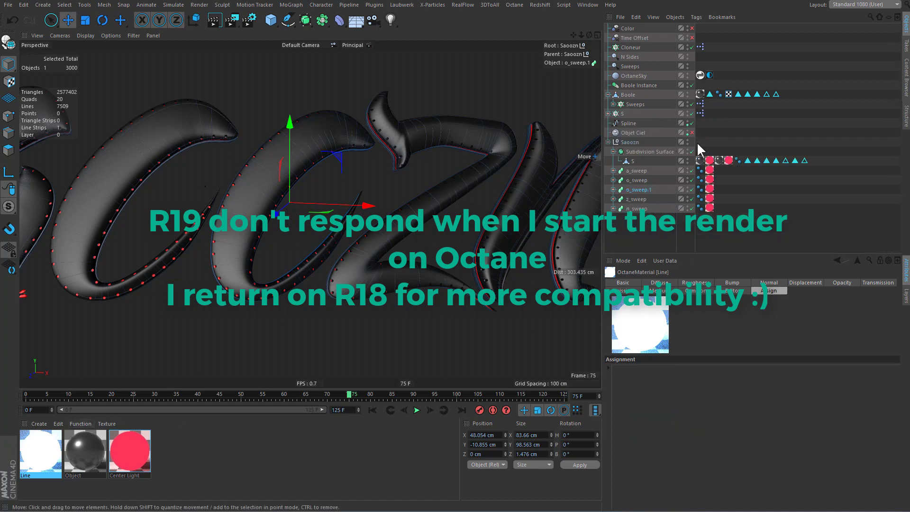
# Disable Boole Instance and apply the Line material to the Sweeps and S cloners.
pyautogui.click(691, 86)
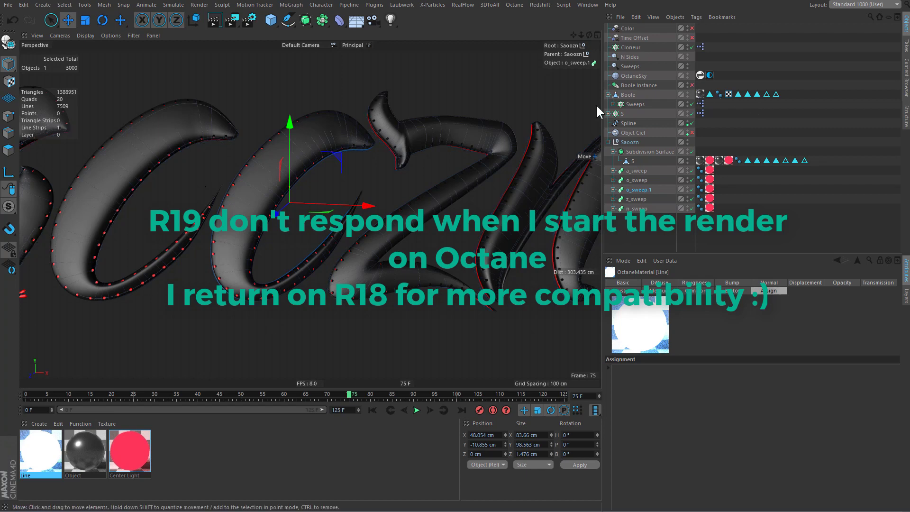
pyautogui.click(635, 104)
pyautogui.keyDown('ctrl'); pyautogui.click(622, 114); pyautogui.keyUp('ctrl')
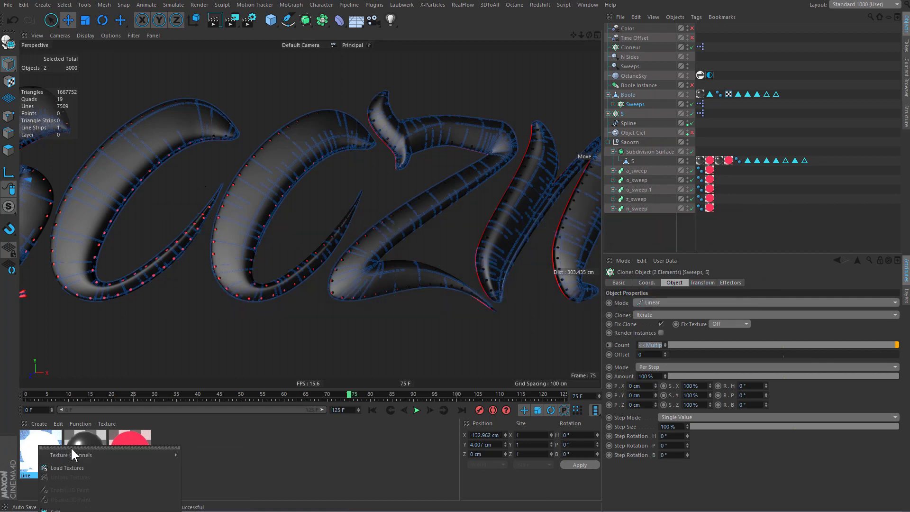
pyautogui.click(70, 446)
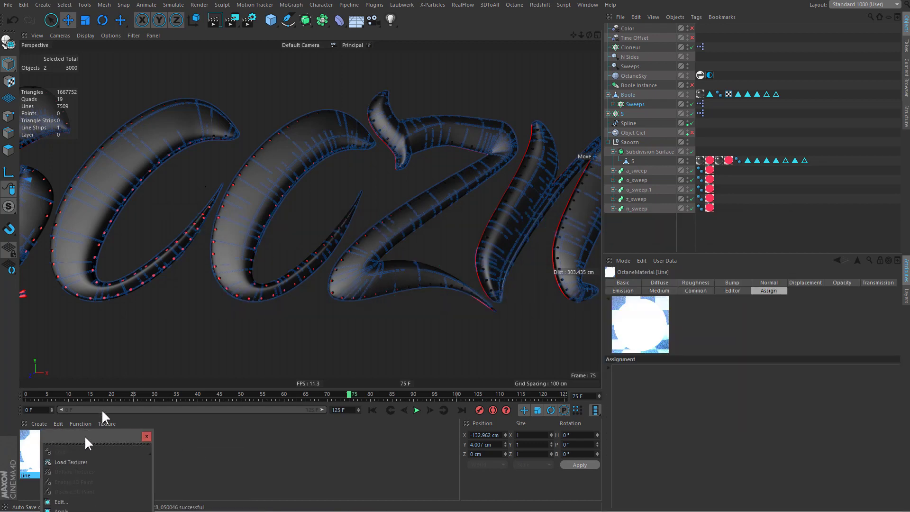
pyautogui.click(181, 287)
pyautogui.click(256, 215)
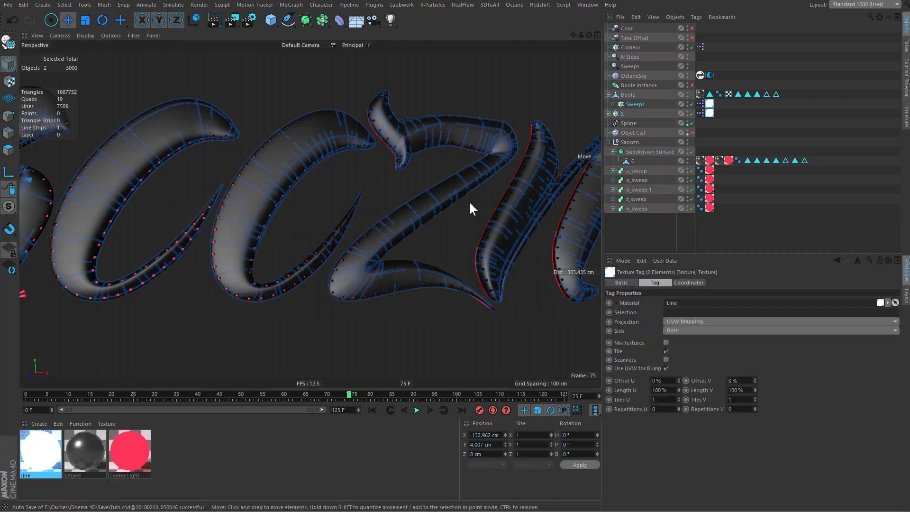
pyautogui.click(774, 115)
pyautogui.click(640, 86)
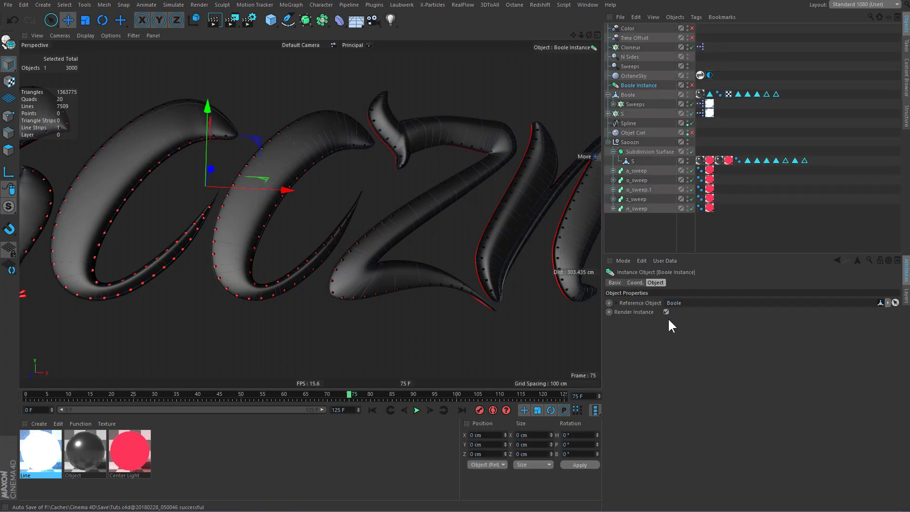
# Turn off the Time Offset object and save the scene with Ctrl+S.
pyautogui.hotkey('ctrl', 's')
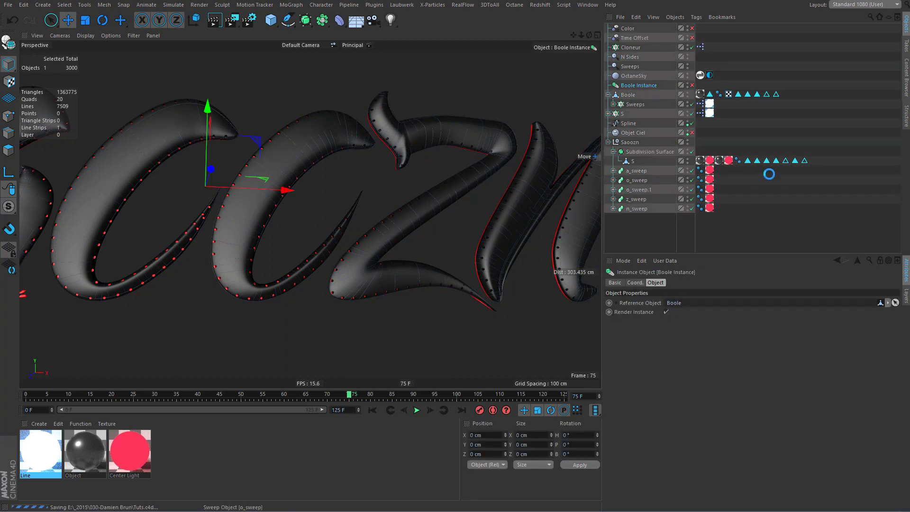
pyautogui.moveTo(427, 220)
pyautogui.keyDown('alt'); pyautogui.mouseDown()
pyautogui.moveTo(494, 229)
pyautogui.moveTo(461, 223)
pyautogui.mouseUp(); pyautogui.keyUp('alt')
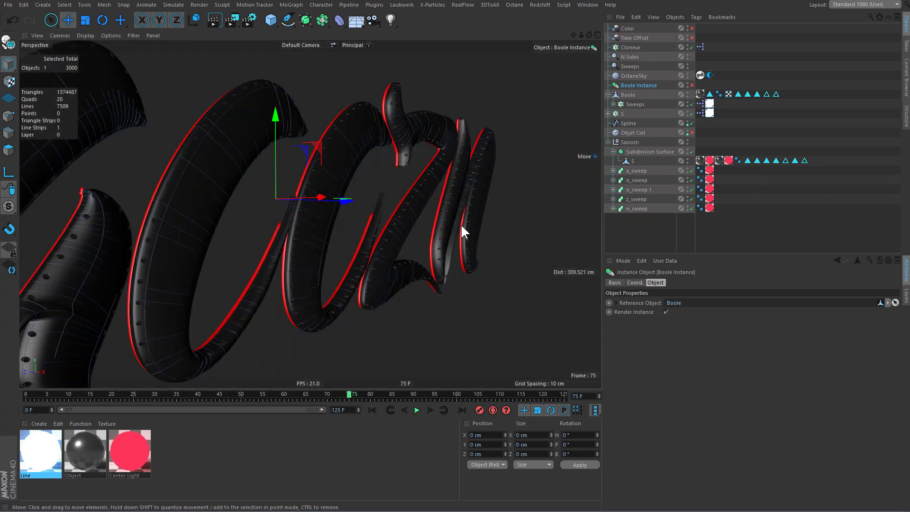
pyautogui.click(692, 38)
pyautogui.moveTo(440, 198)
pyautogui.keyDown('alt'); pyautogui.mouseDown()
pyautogui.moveTo(337, 204)
pyautogui.moveTo(303, 171)
pyautogui.mouseUp(); pyautogui.keyUp('alt')
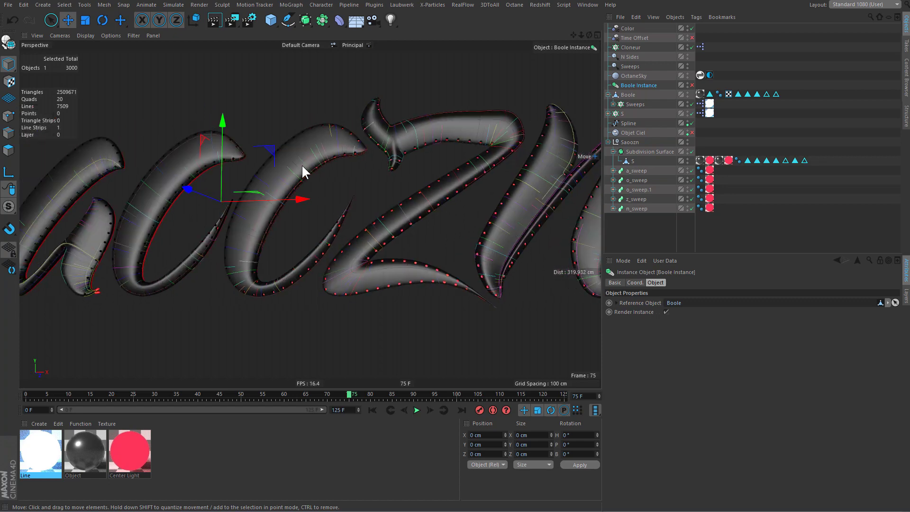
pyautogui.hotkey('ctrl', 's')
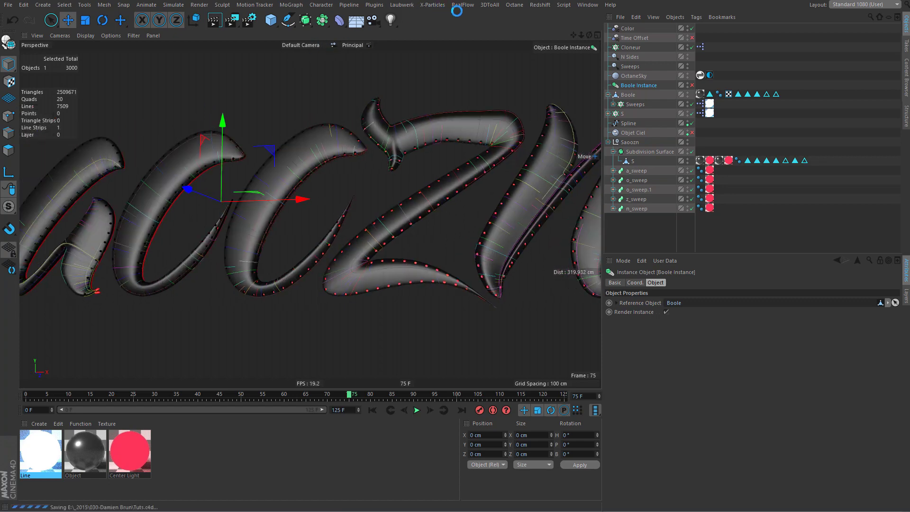
# Render the scene in Octane's Live Viewer and move the viewer window aside.
pyautogui.click(514, 5)
pyautogui.click(521, 26)
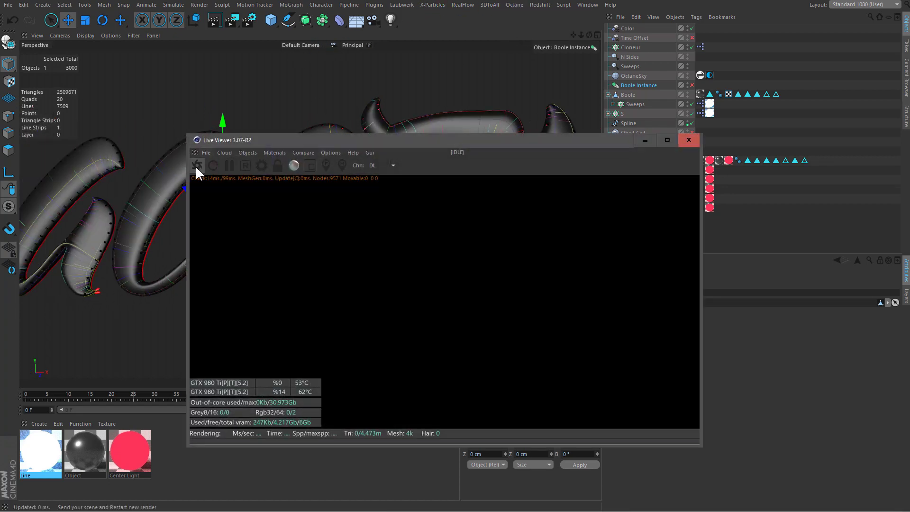
pyautogui.click(196, 165)
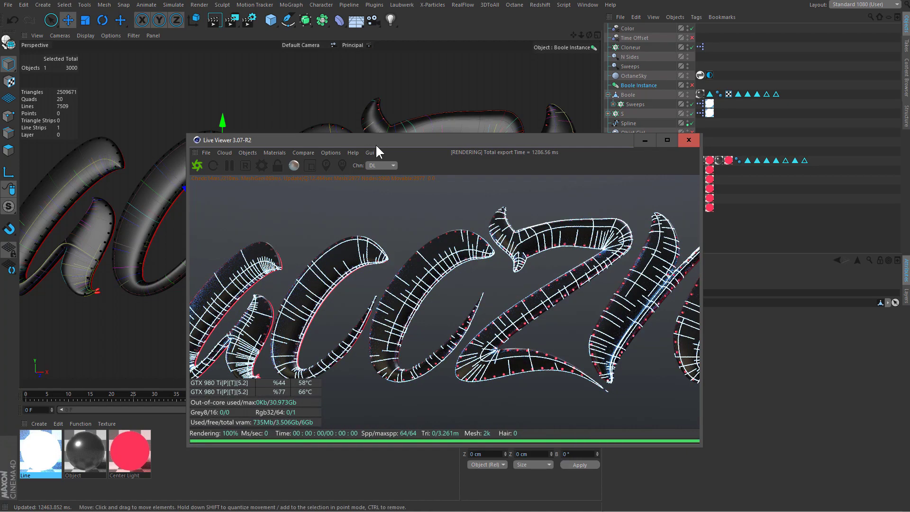
pyautogui.moveTo(331, 141); pyautogui.dragTo(405, 141)
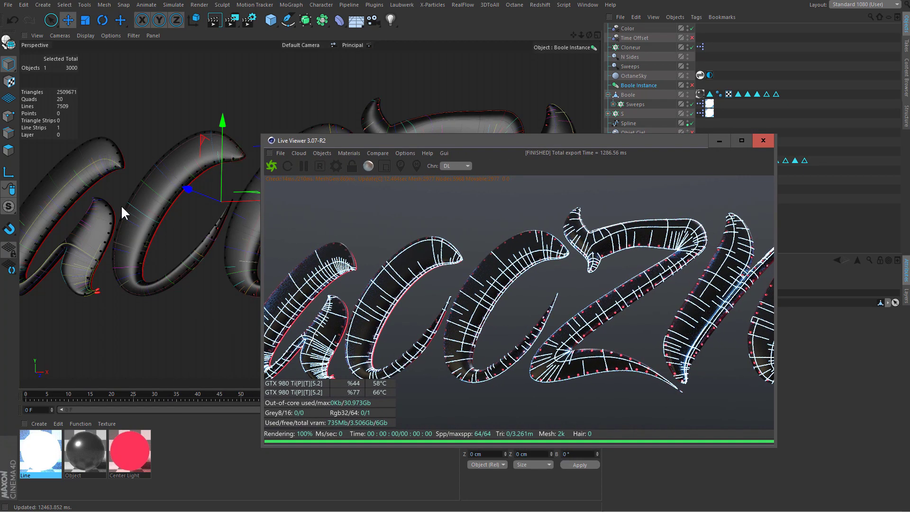
pyautogui.keyDown('alt'); pyautogui.moveTo(122, 203); pyautogui.dragTo(107, 203); pyautogui.keyUp('alt')
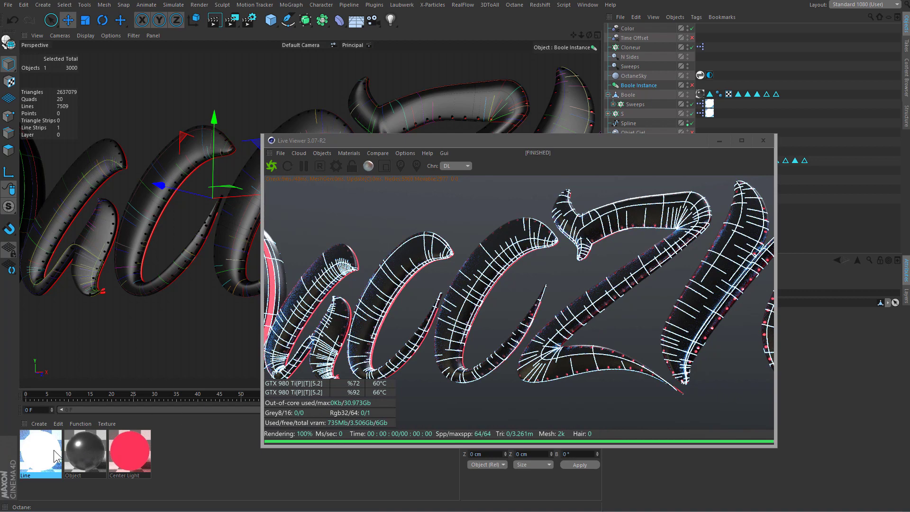
pyautogui.click(52, 455)
# Open the Line material's Node Editor and arrange it beside the Live Viewer.
pyautogui.doubleClick(44, 440)
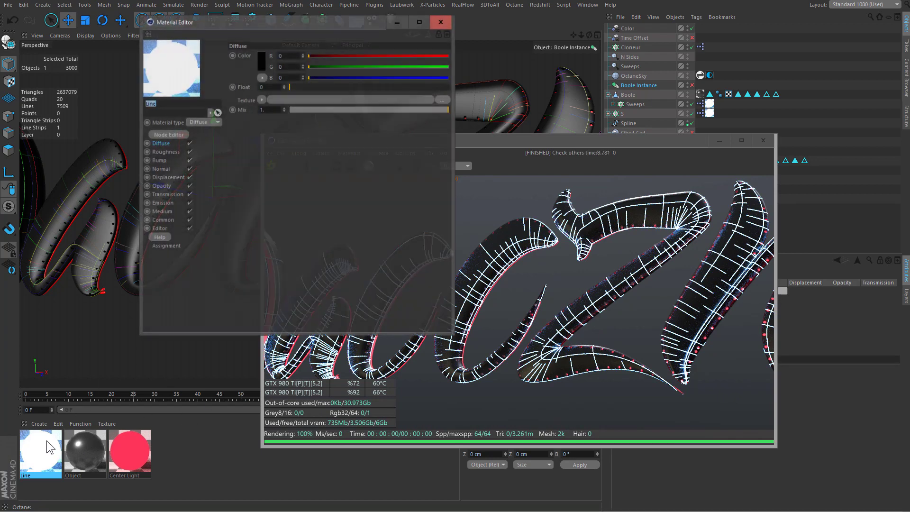
pyautogui.click(166, 134)
pyautogui.moveTo(450, 151); pyautogui.dragTo(392, 142)
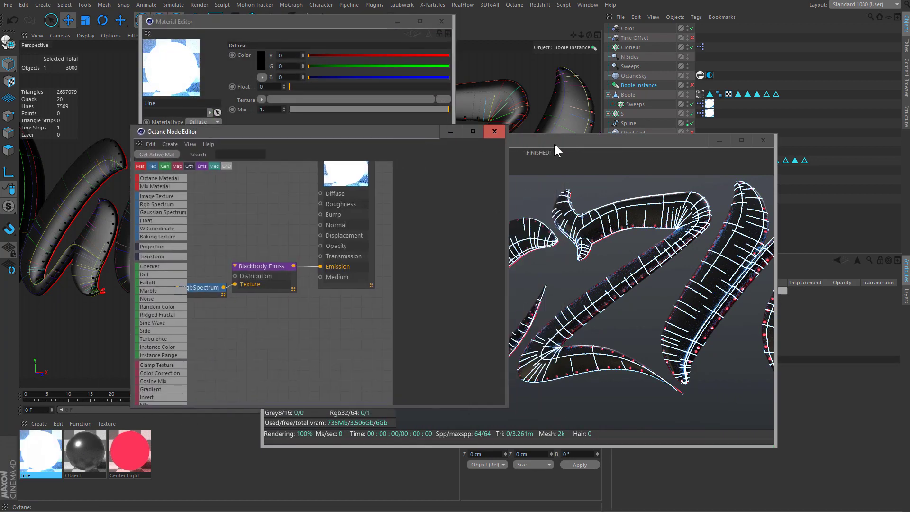
pyautogui.moveTo(554, 142)
pyautogui.mouseDown()
pyautogui.moveTo(676, 142)
pyautogui.moveTo(649, 166)
pyautogui.moveTo(643, 187)
pyautogui.mouseUp()
pyautogui.click(295, 274)
pyautogui.scroll(-3, 299, 228)
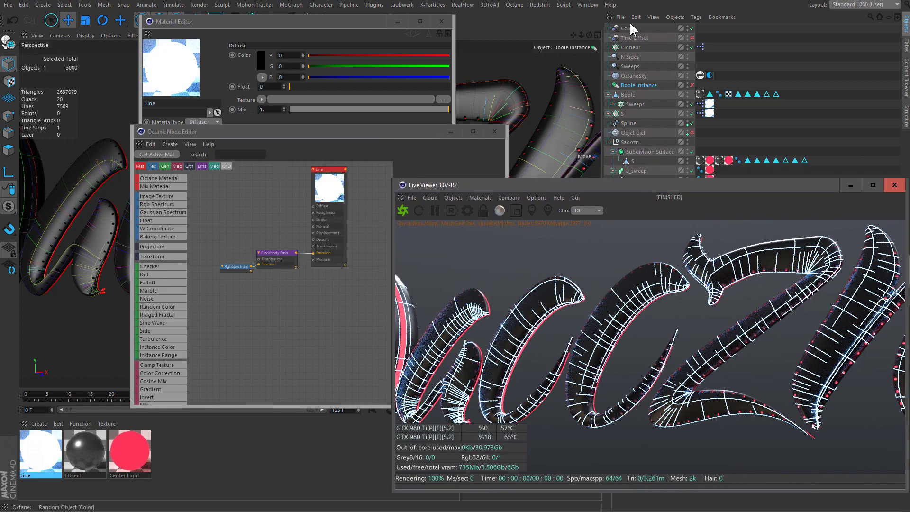
pyautogui.click(156, 370)
pyautogui.scroll(-3, 160, 377)
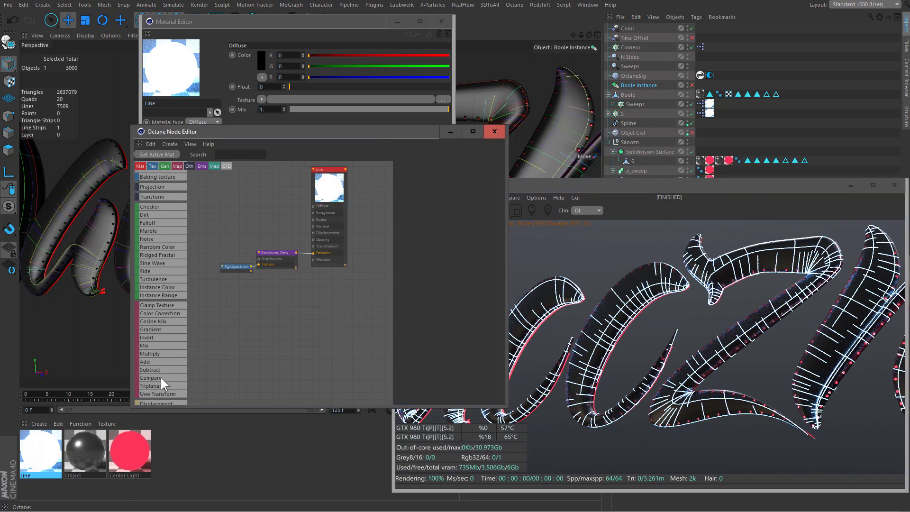
pyautogui.scroll(-2, 161, 378)
pyautogui.scroll(-2, 160, 391)
pyautogui.scroll(-2, 171, 373)
pyautogui.scroll(-1, 173, 371)
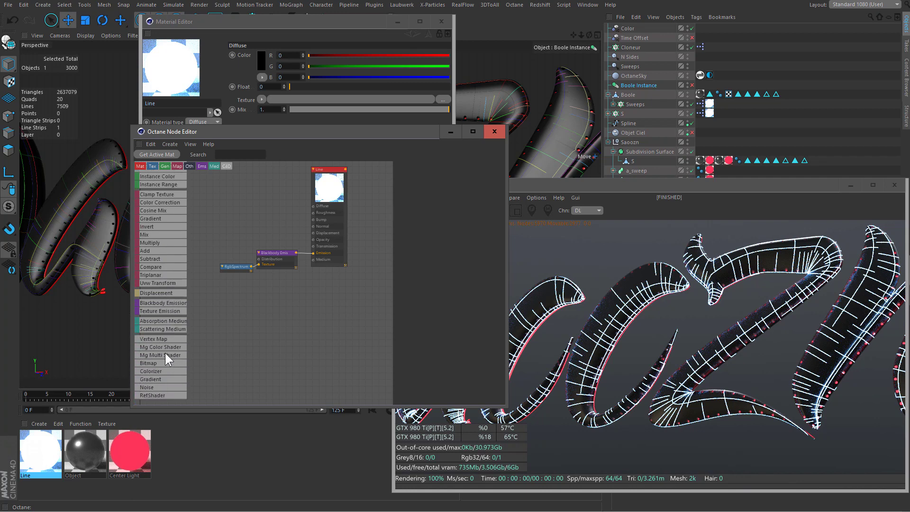
# Feed a Color Shader into the Blackbody texture input through a new Gradient node.
pyautogui.moveTo(165, 350); pyautogui.dragTo(228, 329)
pyautogui.scroll(3, 219, 296)
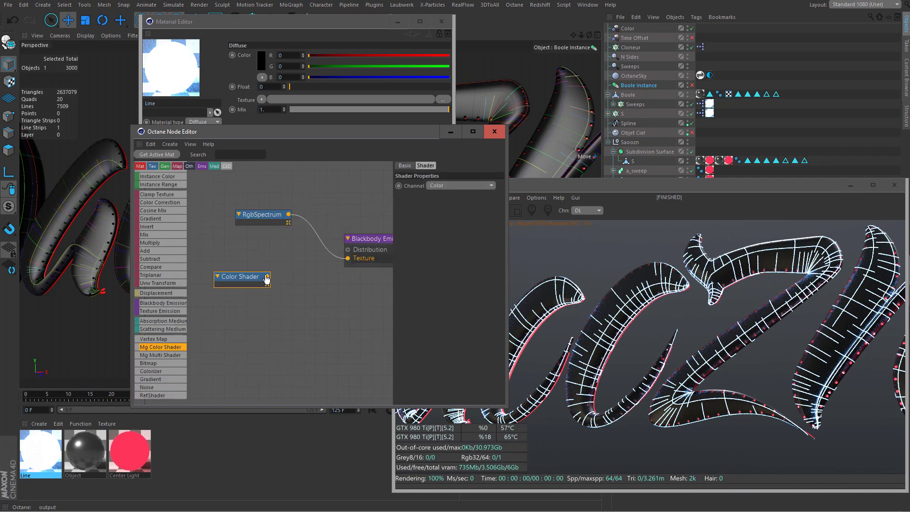
pyautogui.moveTo(267, 277); pyautogui.dragTo(348, 258)
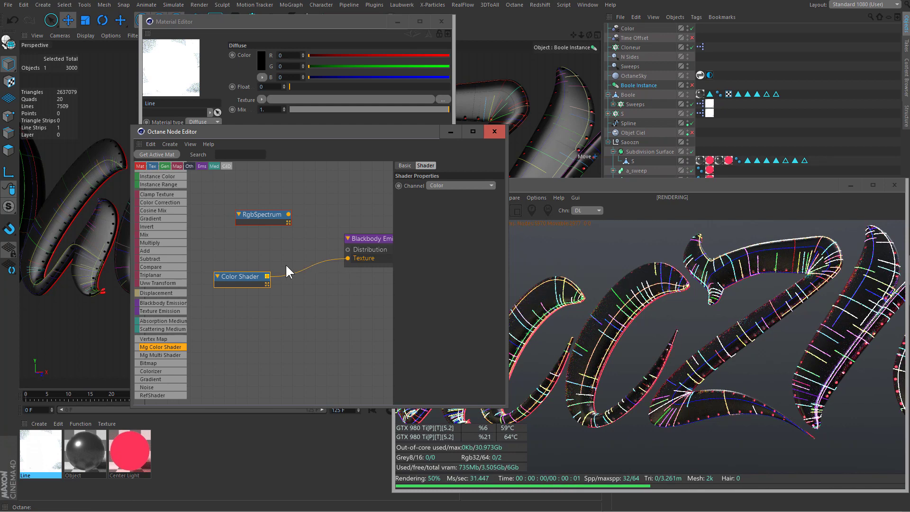
pyautogui.moveTo(252, 290); pyautogui.dragTo(227, 298)
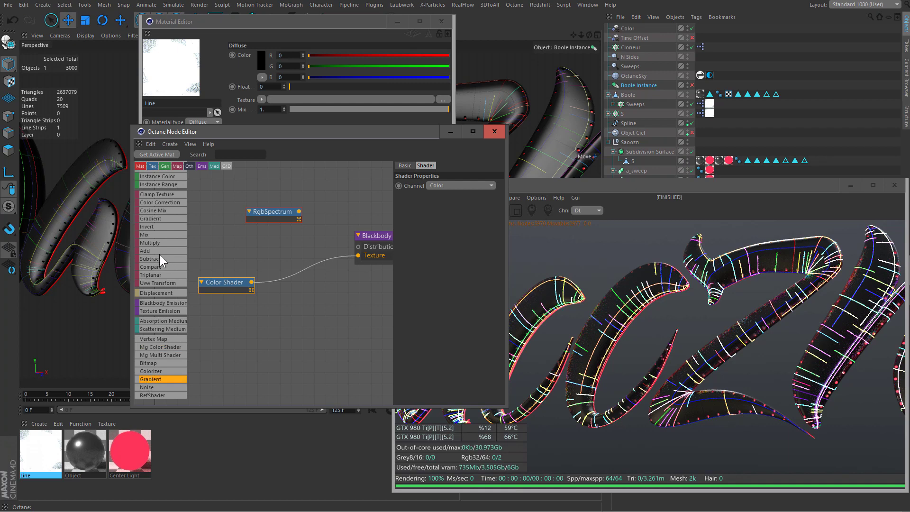
pyautogui.moveTo(153, 219); pyautogui.dragTo(309, 268)
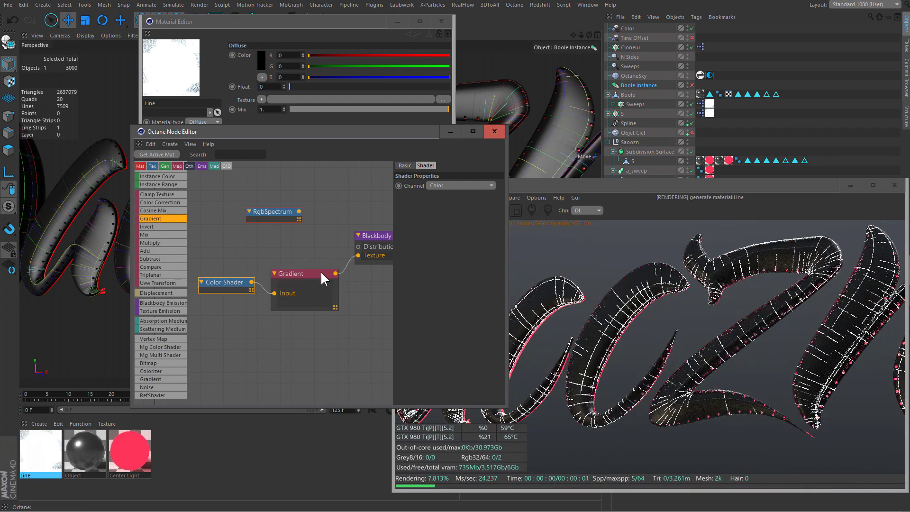
# Apply the Full Colors preset to the emission Gradient.
pyautogui.click(434, 261)
pyautogui.click(441, 365)
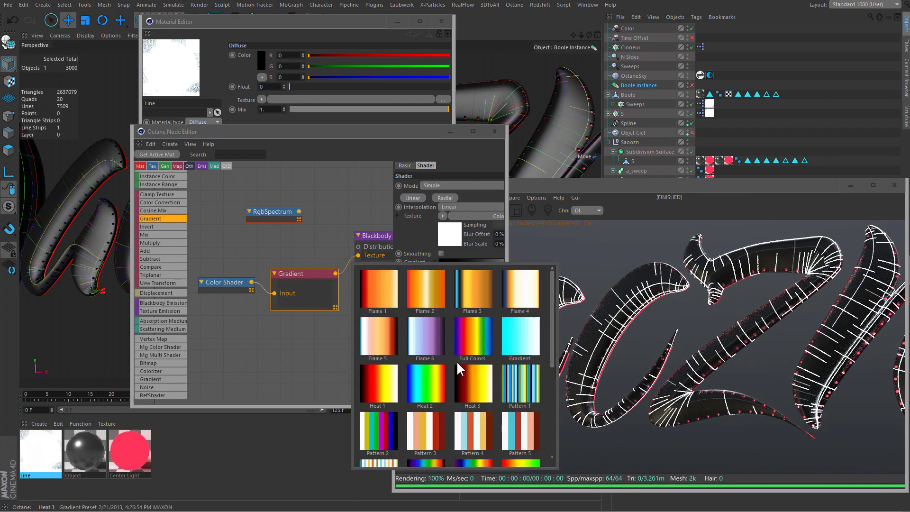
pyautogui.click(478, 342)
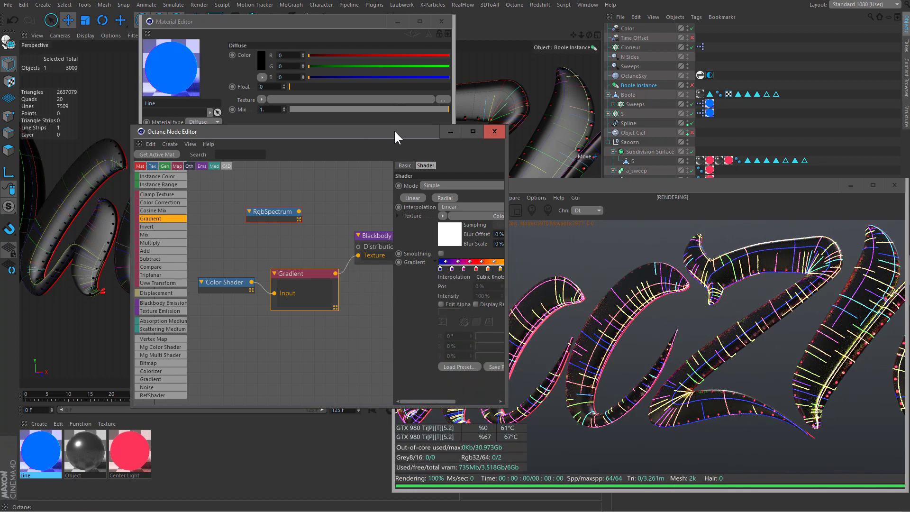
# Resize and reposition the Node Editor and Live Viewer windows.
pyautogui.moveTo(393, 129); pyautogui.dragTo(328, 138)
pyautogui.moveTo(440, 256); pyautogui.dragTo(534, 256)
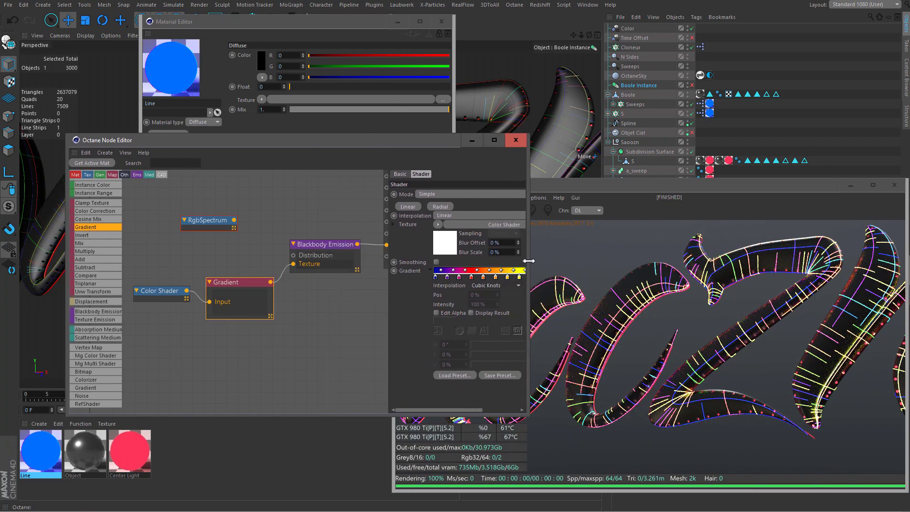
pyautogui.moveTo(450, 142); pyautogui.dragTo(385, 144)
pyautogui.click(625, 29)
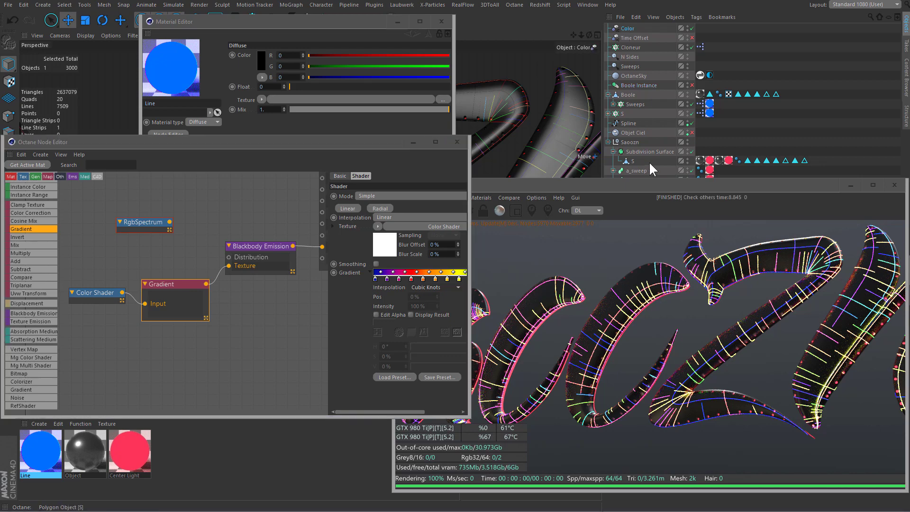
pyautogui.moveTo(650, 183); pyautogui.dragTo(330, 189)
# Set the Randomize effector's Blending Mode to Add and enable Use Alpha/Strength.
pyautogui.click(692, 420)
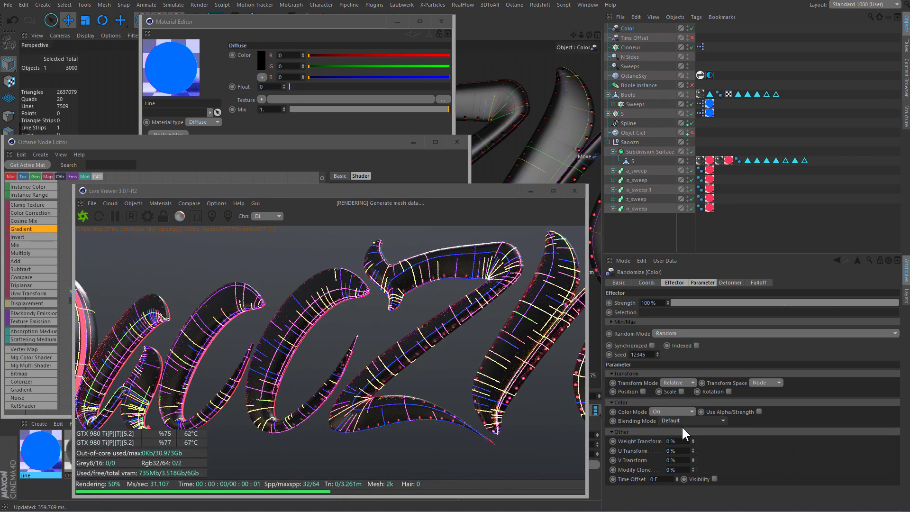
pyautogui.click(683, 419)
pyautogui.click(681, 439)
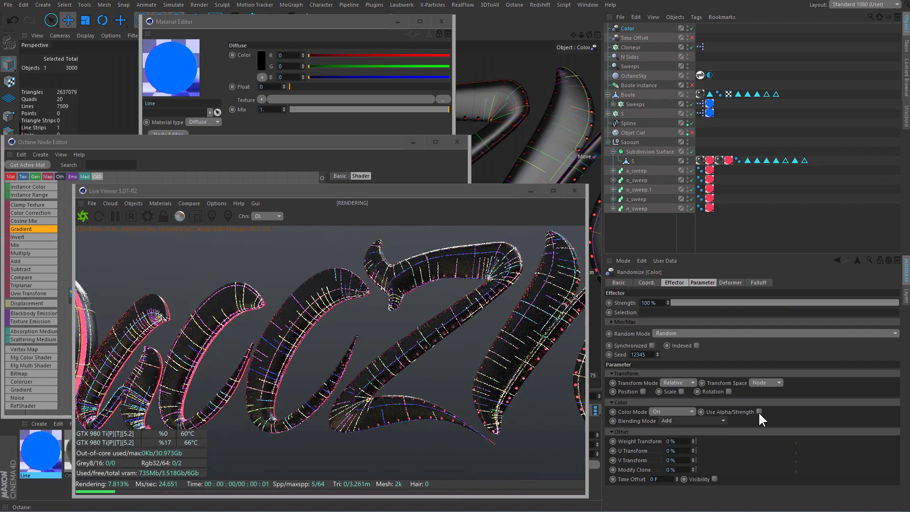
pyautogui.click(758, 411)
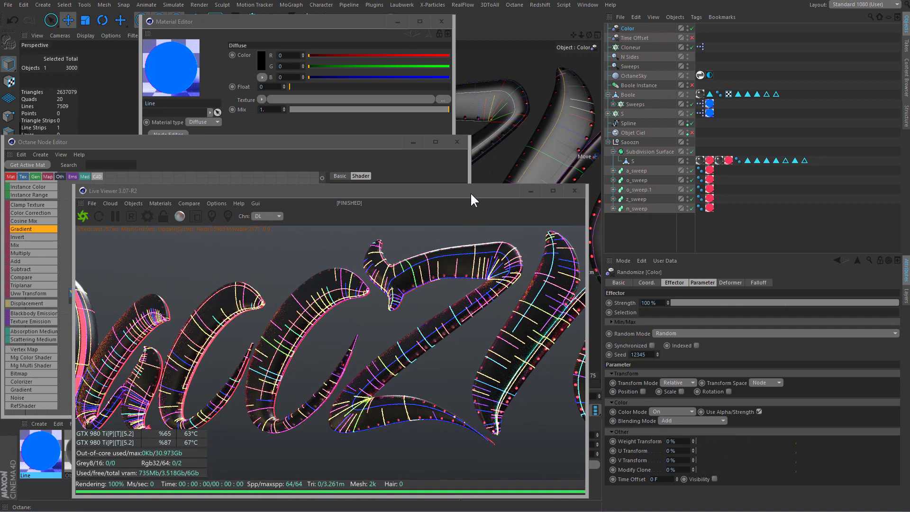
pyautogui.moveTo(470, 192); pyautogui.dragTo(763, 209)
pyautogui.click(265, 340)
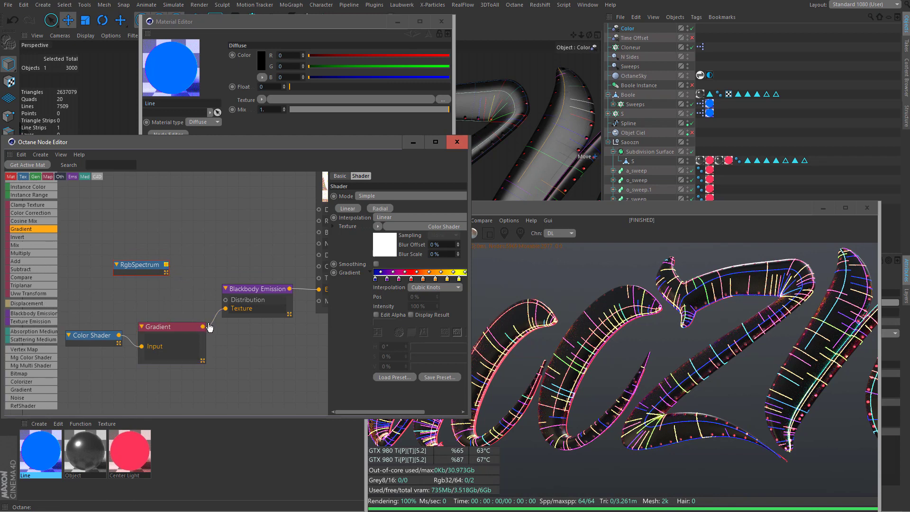
# Insert a MixText node on the Gradient wire with RgbSpectrum feeding Texture1.
pyautogui.moveTo(160, 295); pyautogui.dragTo(263, 275, button='middle')
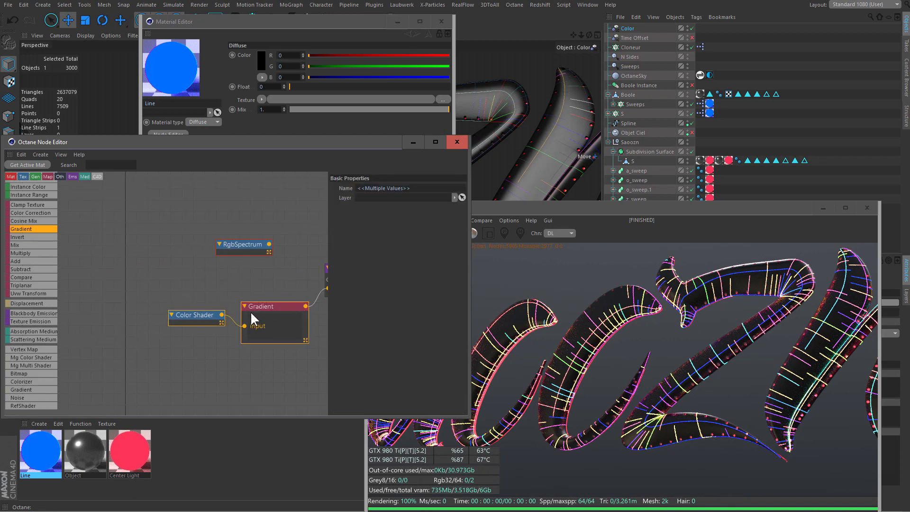
pyautogui.moveTo(264, 302); pyautogui.dragTo(162, 319)
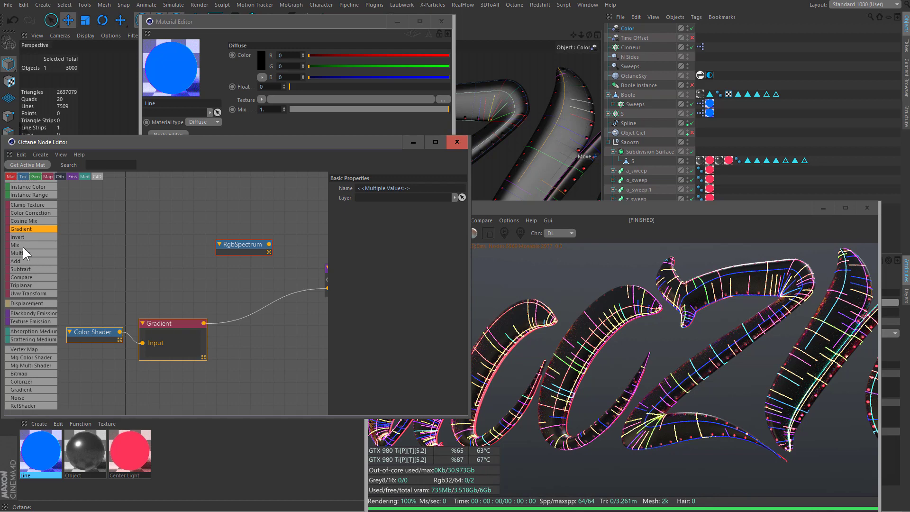
pyautogui.moveTo(283, 300); pyautogui.dragTo(282, 303)
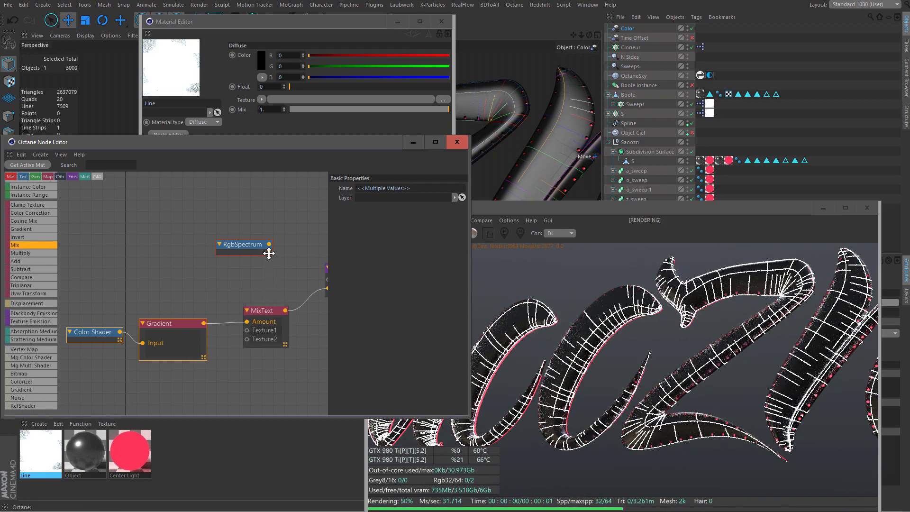
pyautogui.moveTo(269, 244); pyautogui.dragTo(247, 339)
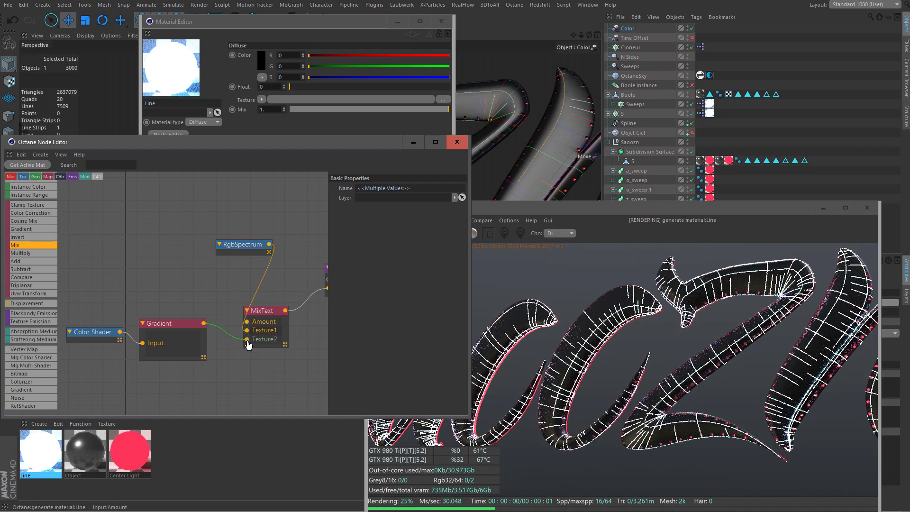
pyautogui.moveTo(252, 254); pyautogui.dragTo(228, 255)
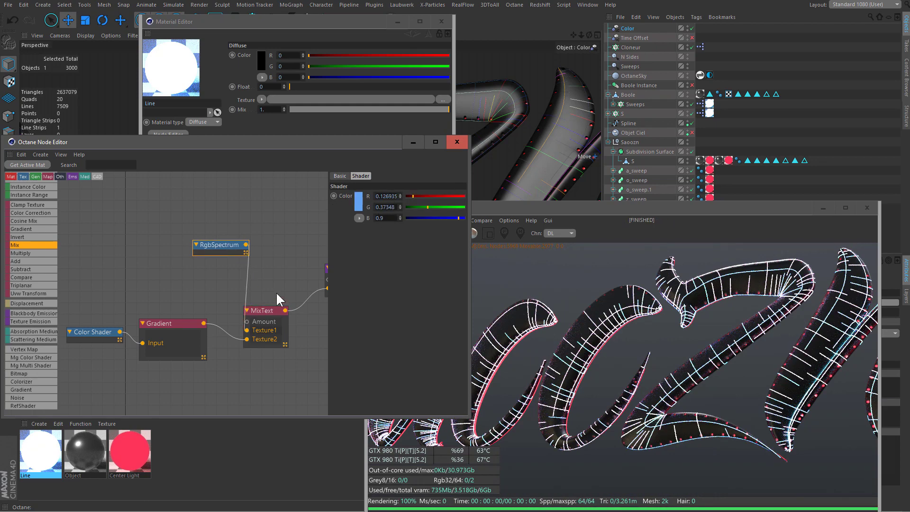
pyautogui.click(268, 310)
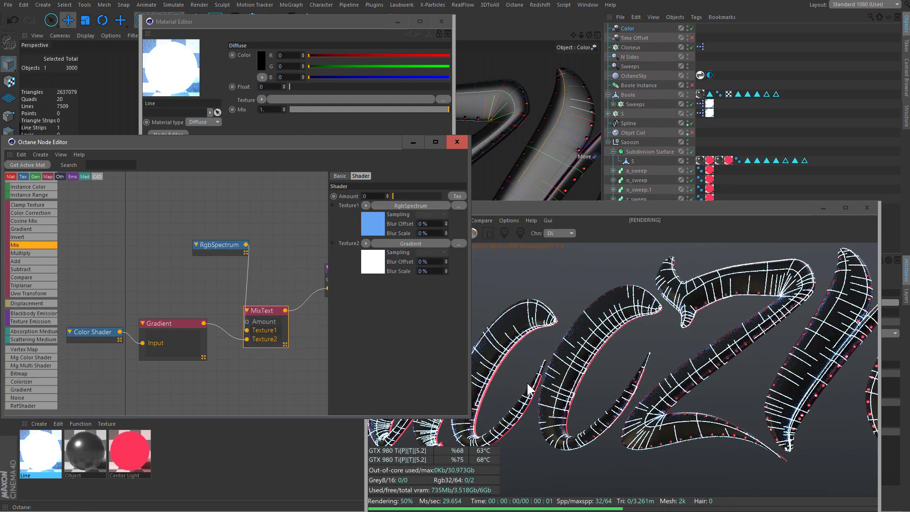
pyautogui.moveTo(199, 354); pyautogui.dragTo(239, 345, button='middle')
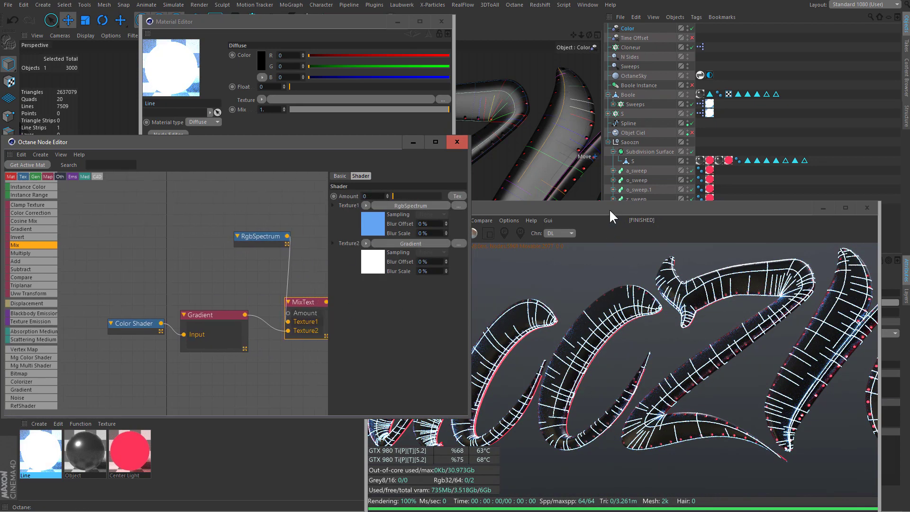
# Open Octane Settings and show the CameraImager tab.
pyautogui.moveTo(611, 217); pyautogui.dragTo(694, 201)
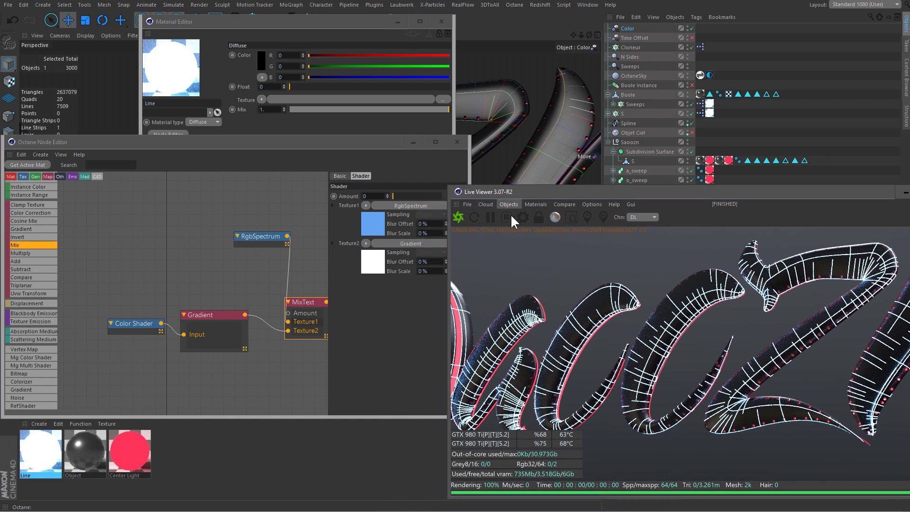
pyautogui.click(522, 217)
pyautogui.click(71, 7)
pyautogui.click(43, 7)
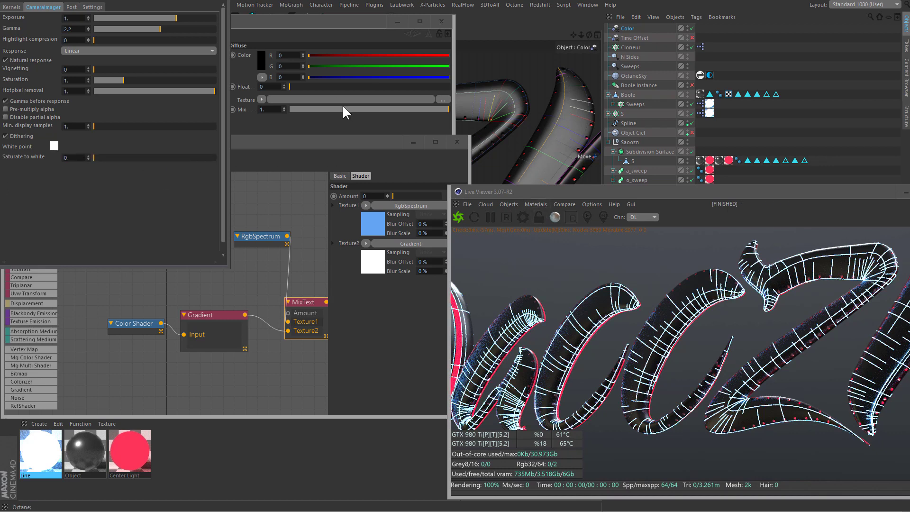
pyautogui.click(300, 379)
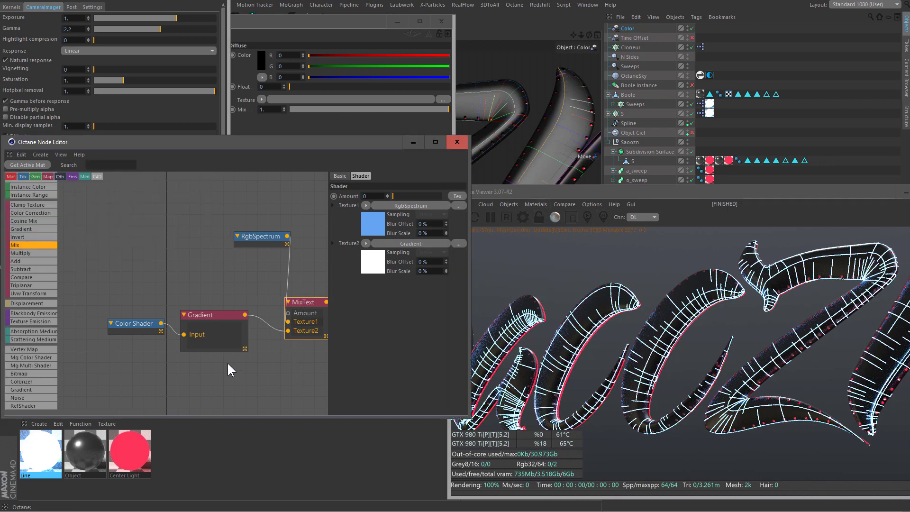
# Set the Blackbody Emission node's Power to 5.
pyautogui.moveTo(227, 362); pyautogui.dragTo(157, 368, button='middle')
pyautogui.click(308, 272)
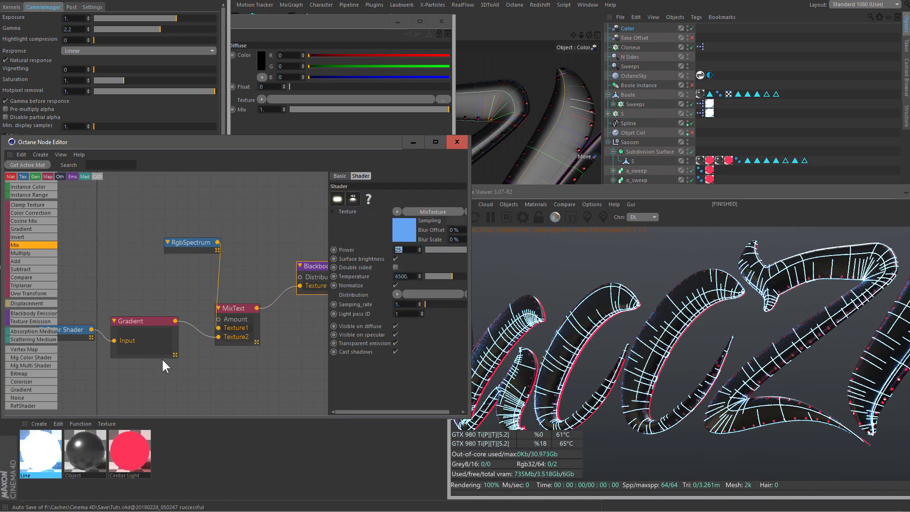
pyautogui.write('5')
pyautogui.press('Return')
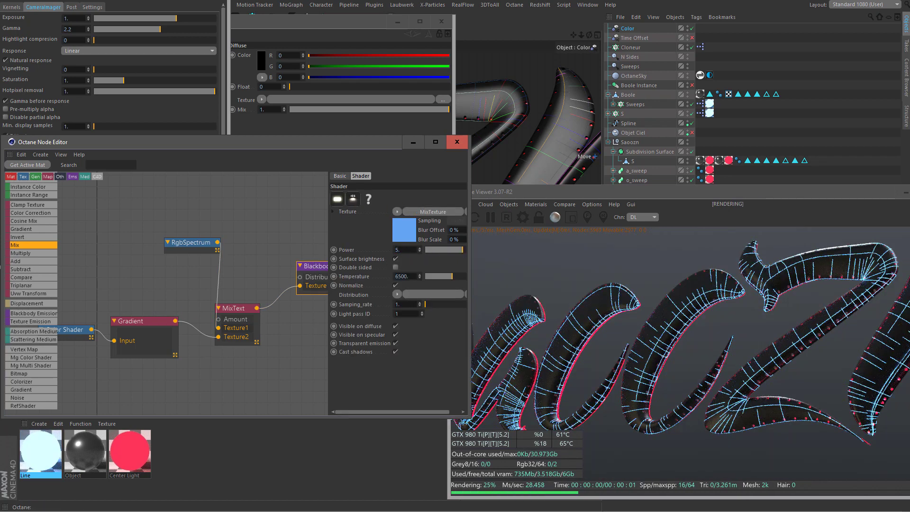
# Give the RgbSpectrum node a deep blue colour (R 0, G 0.17, B 1).
pyautogui.moveTo(204, 310); pyautogui.dragTo(268, 303, button='middle')
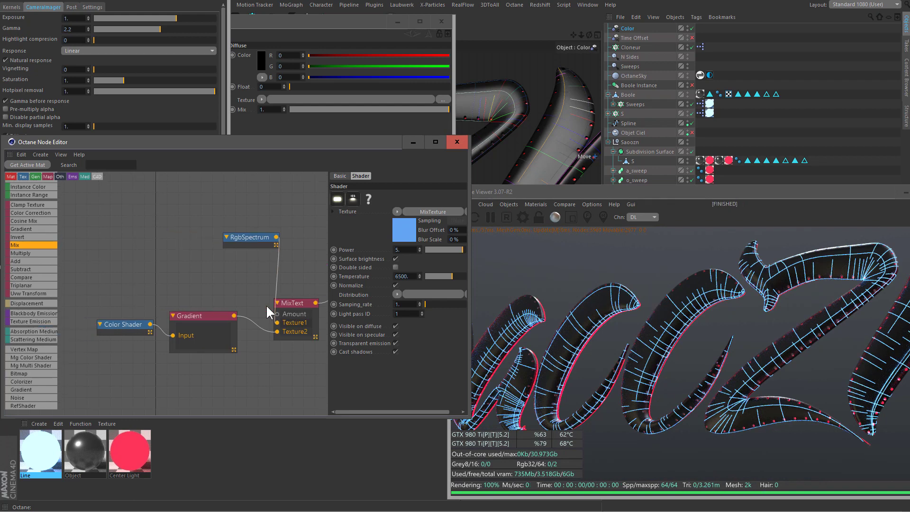
pyautogui.click(121, 326)
pyautogui.click(253, 239)
pyautogui.click(361, 211)
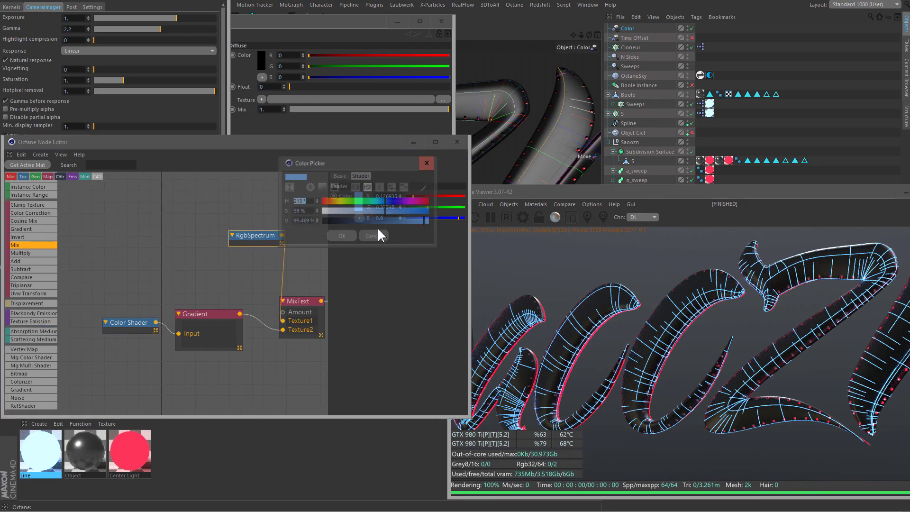
pyautogui.click(341, 236)
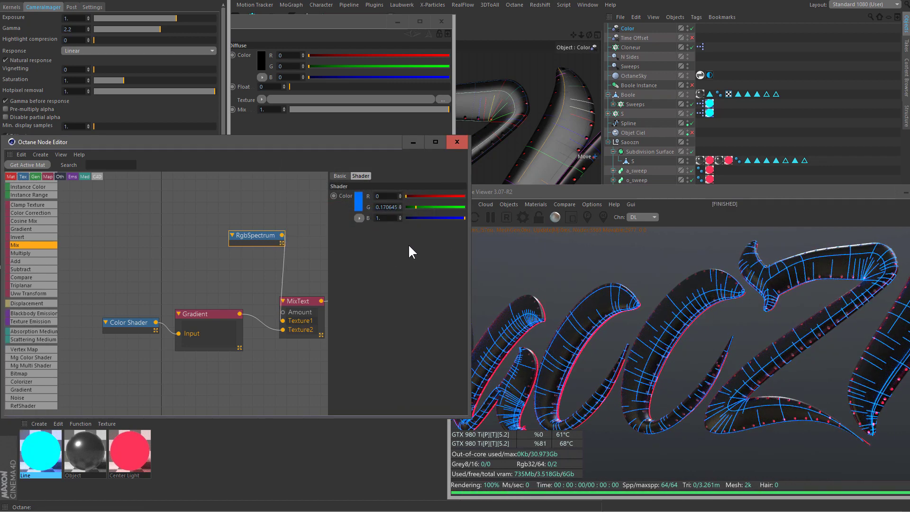
pyautogui.moveTo(181, 317); pyautogui.dragTo(155, 302, button='middle')
# Raise the Blackbody Emission power to 25 and move the RgbSpectrum node left.
pyautogui.click(317, 261)
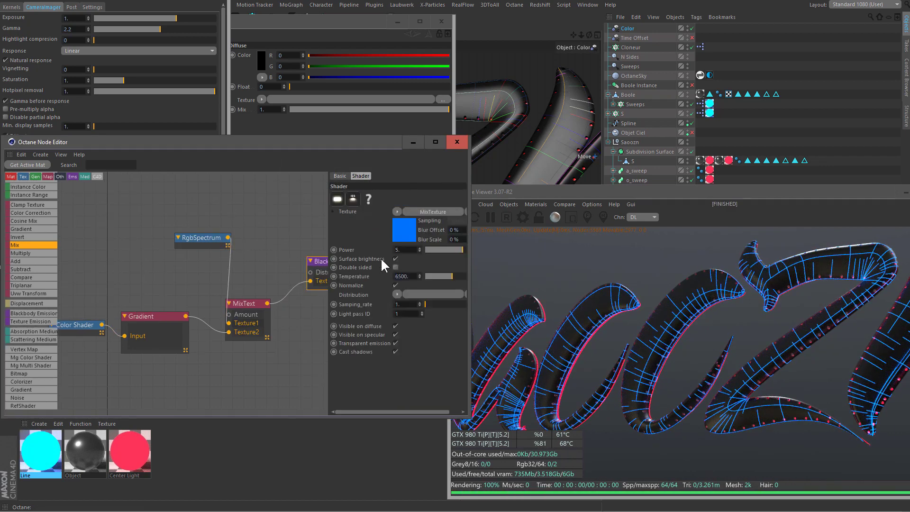
pyautogui.write('25')
pyautogui.press('Return')
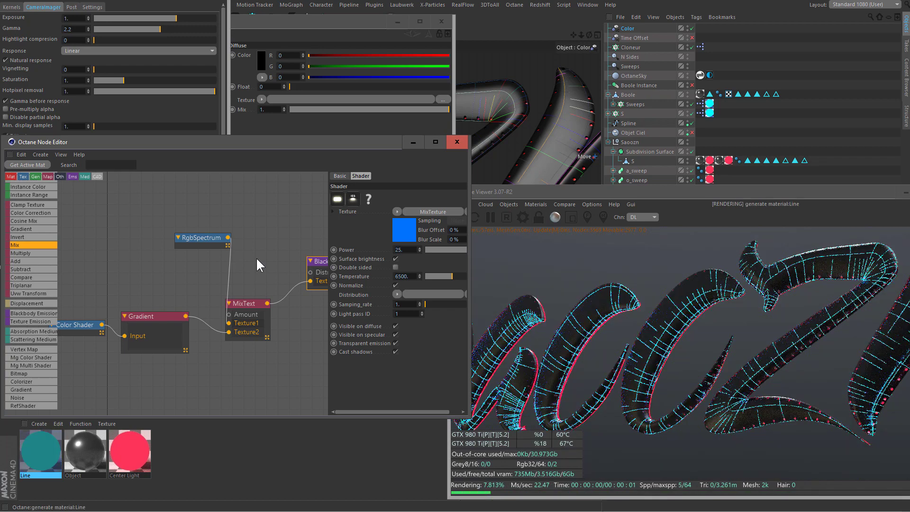
pyautogui.moveTo(230, 356); pyautogui.dragTo(181, 348, button='middle')
pyautogui.moveTo(180, 229); pyautogui.dragTo(153, 233)
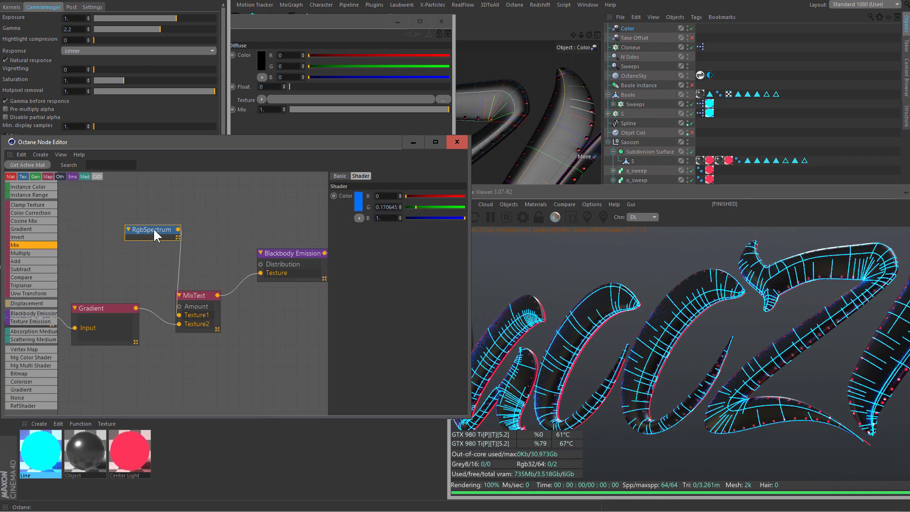
# Set the MixText node's Amount to 0.85, after first trying 0.785.
pyautogui.click(209, 294)
pyautogui.moveTo(403, 196); pyautogui.dragTo(513, 262)
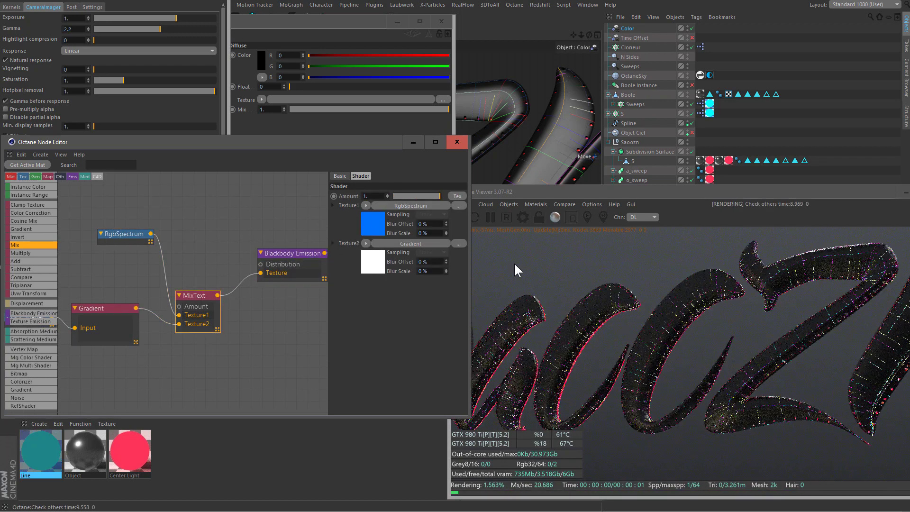
pyautogui.scroll(-2, 113, 322)
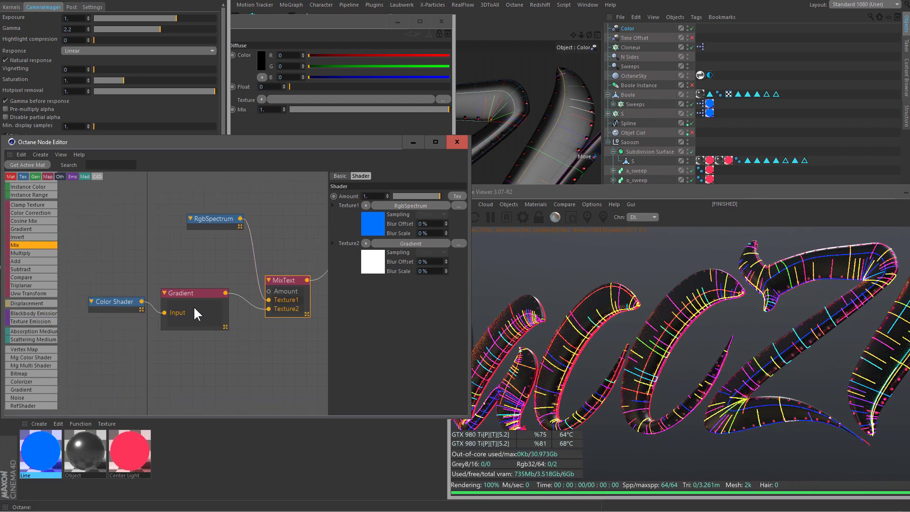
pyautogui.scroll(-1, 147, 303)
pyautogui.moveTo(149, 342); pyautogui.dragTo(96, 314, button='middle')
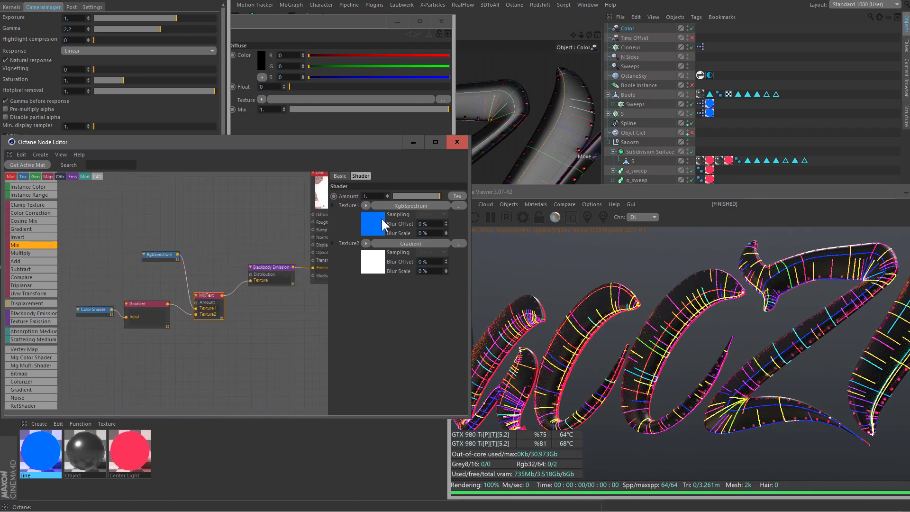
pyautogui.write('0.785')
pyautogui.press('Return')
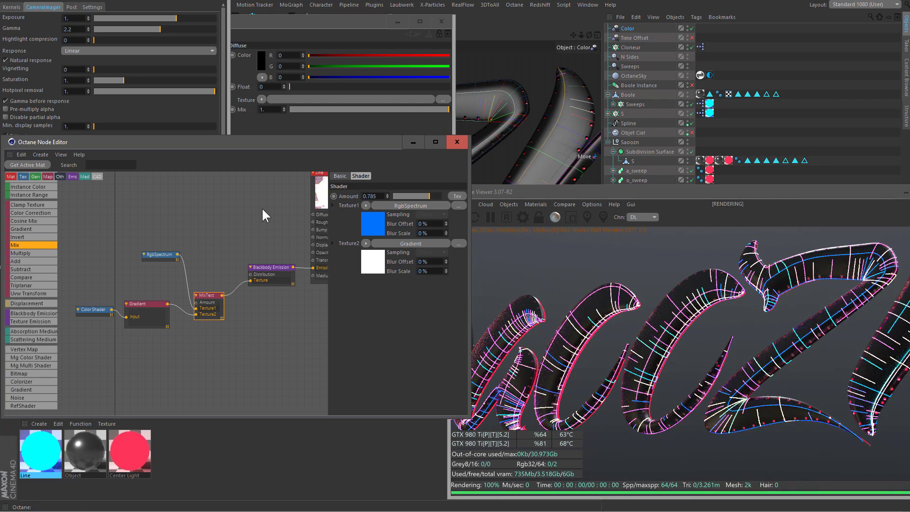
pyautogui.write('0')
pyautogui.write('.85')
pyautogui.press('Return')
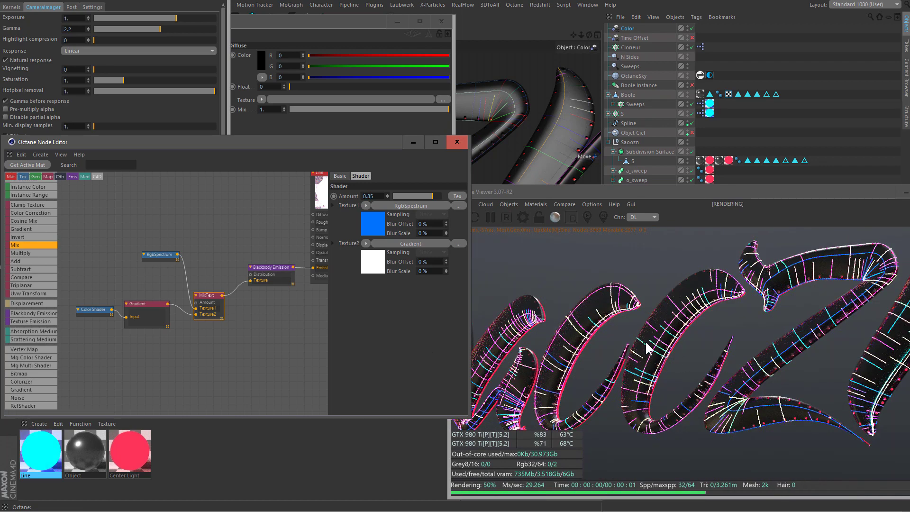
pyautogui.moveTo(162, 364); pyautogui.dragTo(201, 358, button='middle')
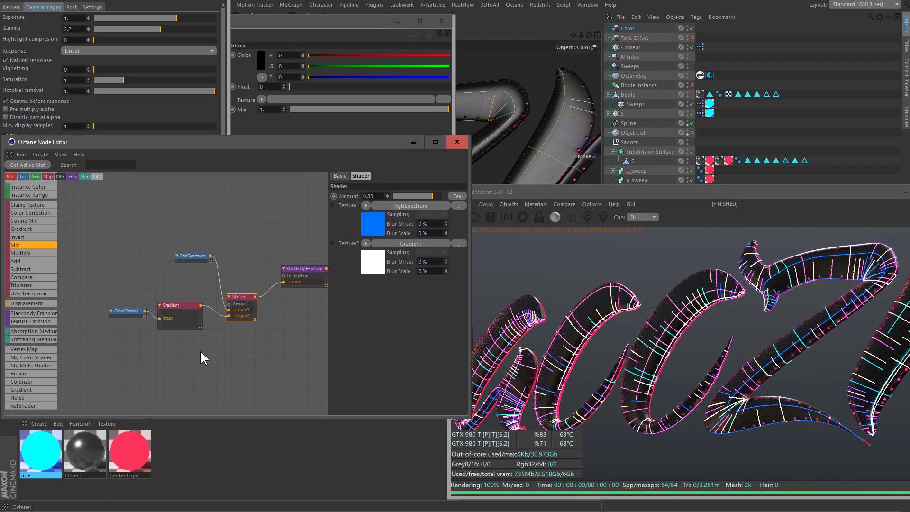
pyautogui.scroll(2, 224, 339)
# Enable Octane post-processing bloom and glare with a Bloom power of 50.
pyautogui.click(520, 223)
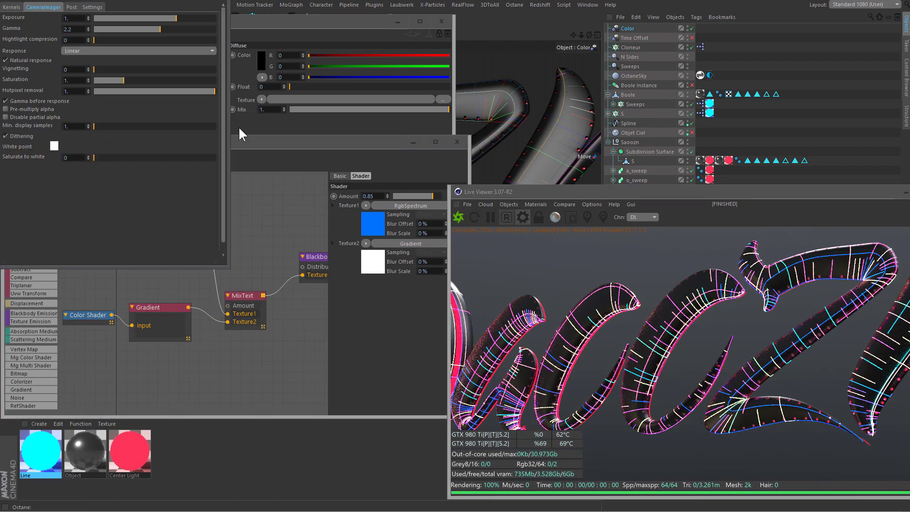
pyautogui.click(71, 7)
pyautogui.click(9, 17)
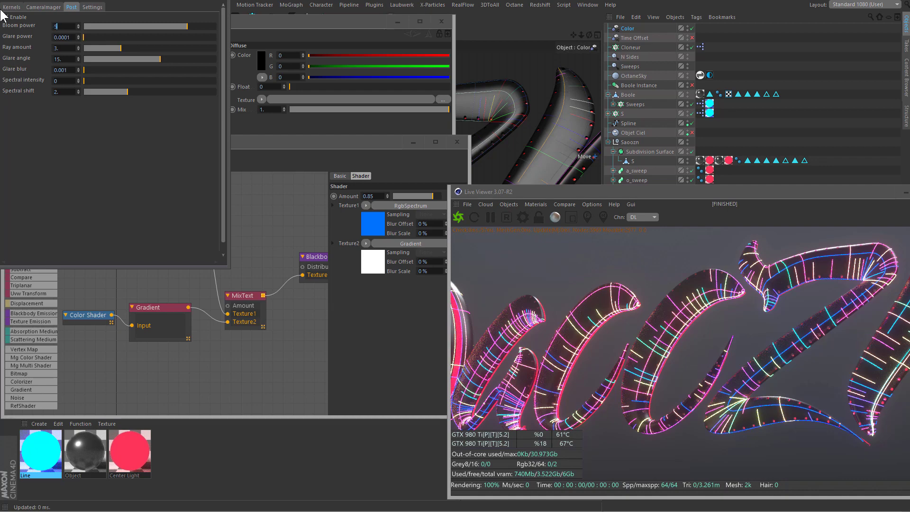
pyautogui.press('Return')
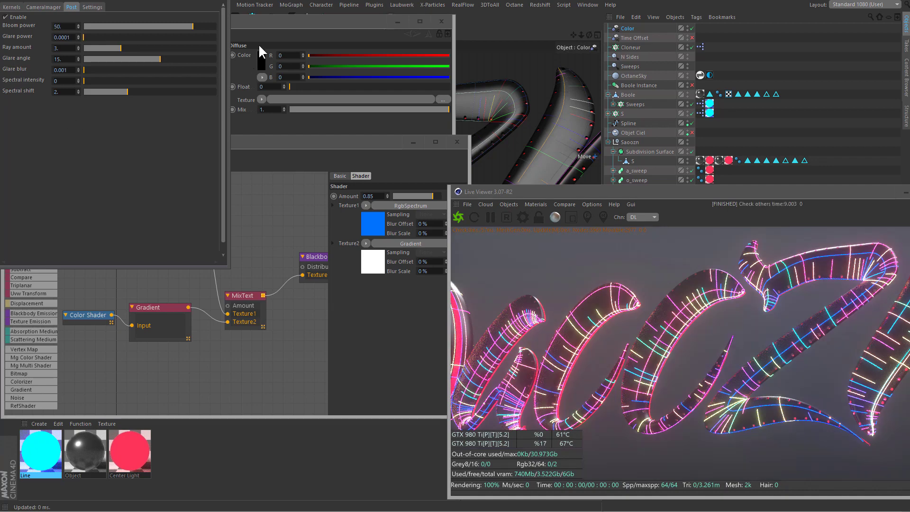
pyautogui.press('Escape')
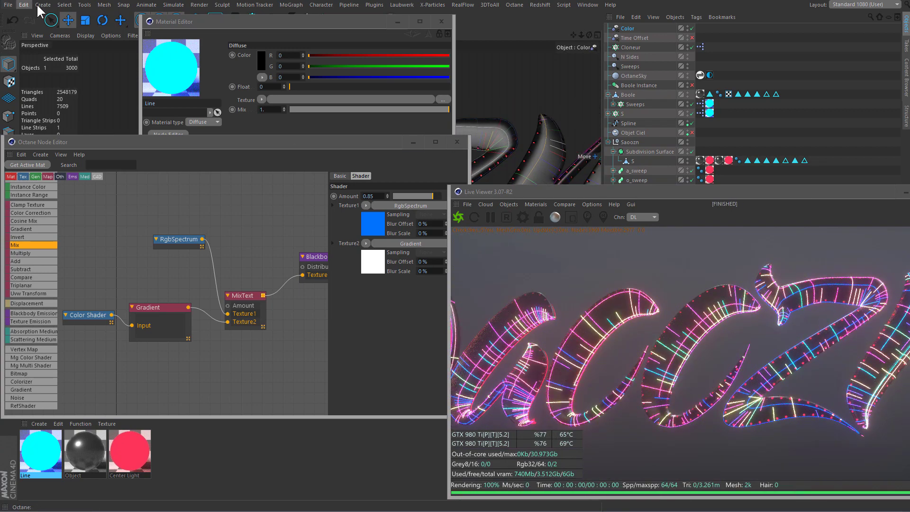
# Copy the Red, Blue and Fill lights from an older Saoozn logo scene into this scene.
pyautogui.click(8, 5)
pyautogui.moveTo(71, 187)
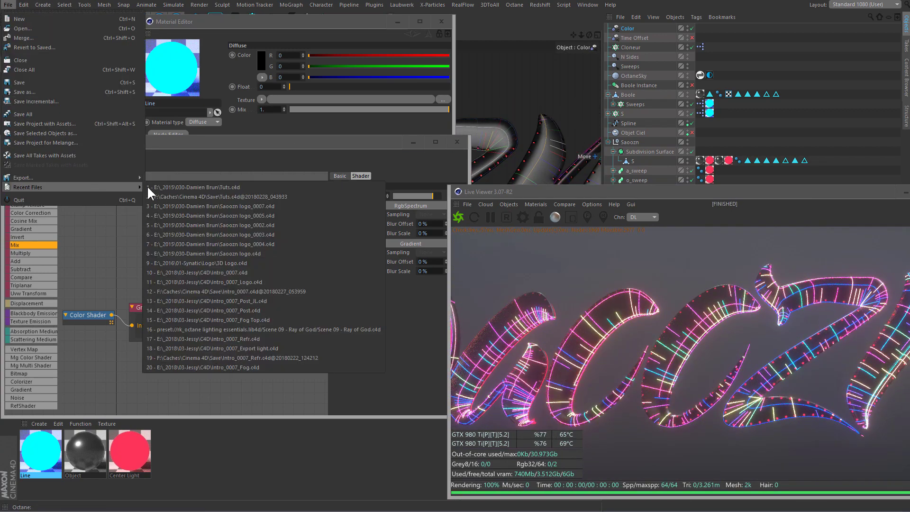
pyautogui.click(202, 205)
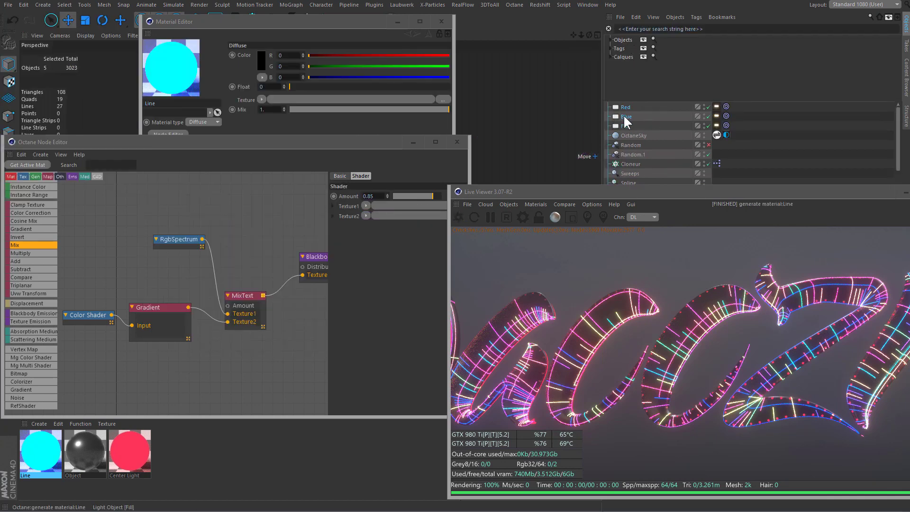
pyautogui.click(636, 17)
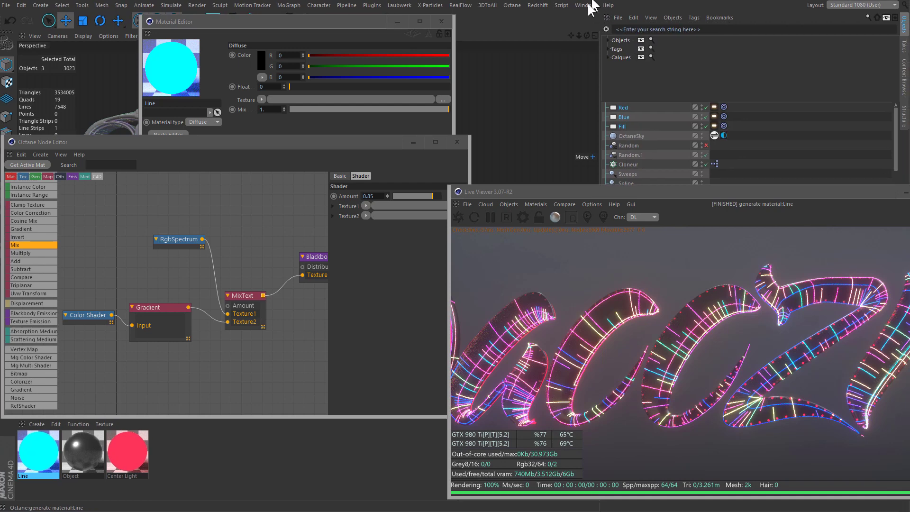
pyautogui.click(589, 4)
pyautogui.click(606, 240)
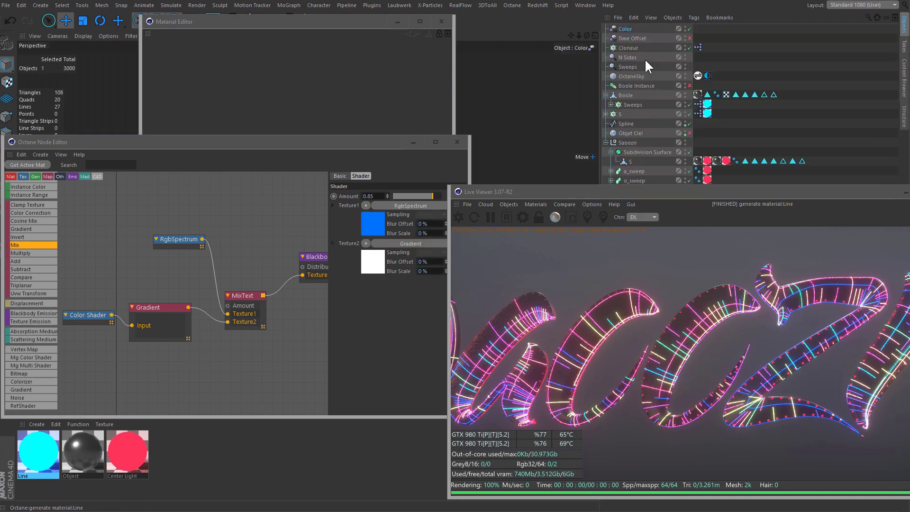
pyautogui.scroll(3, 646, 70)
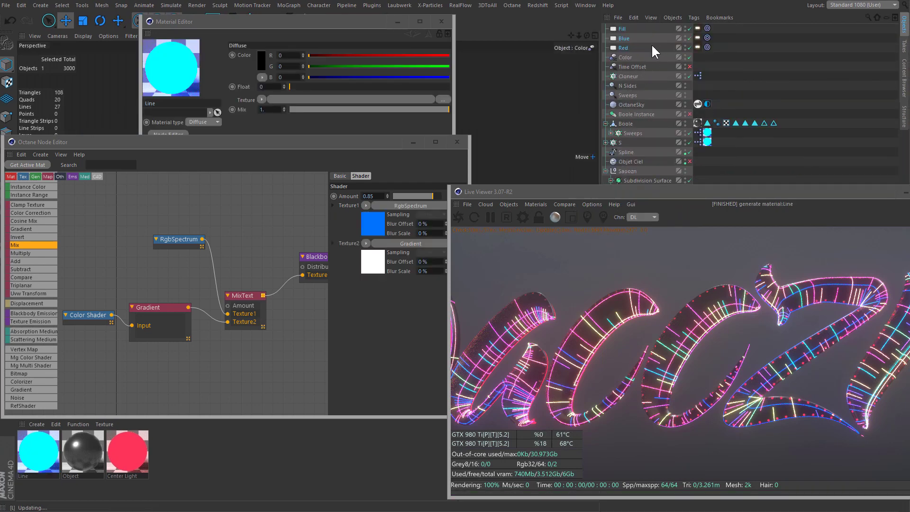
pyautogui.click(567, 58)
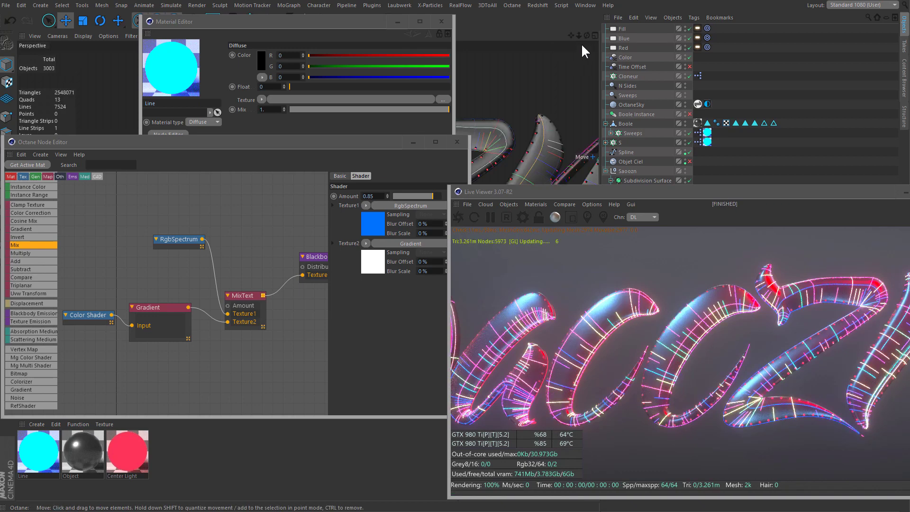
pyautogui.click(441, 23)
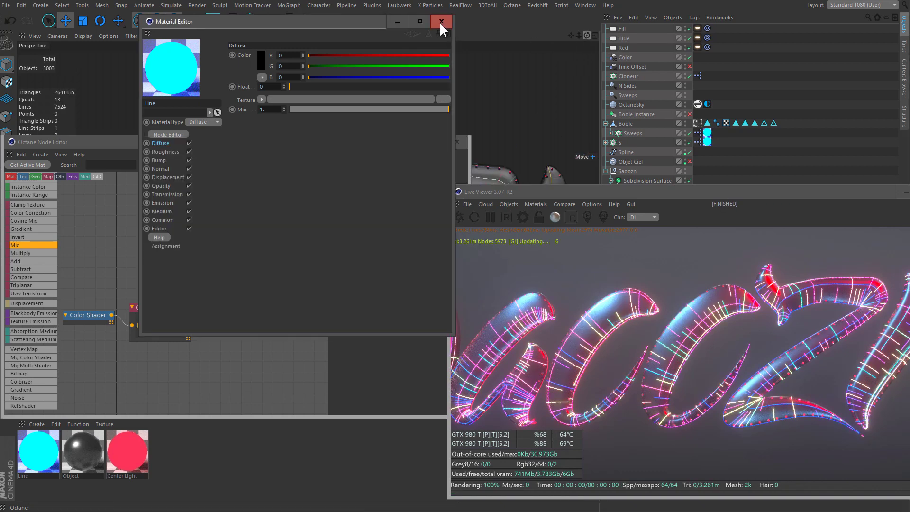
# Set the Octane imager's Saturate to white to 0.25, close the node editor, and orbit toward the S.
pyautogui.click(377, 152)
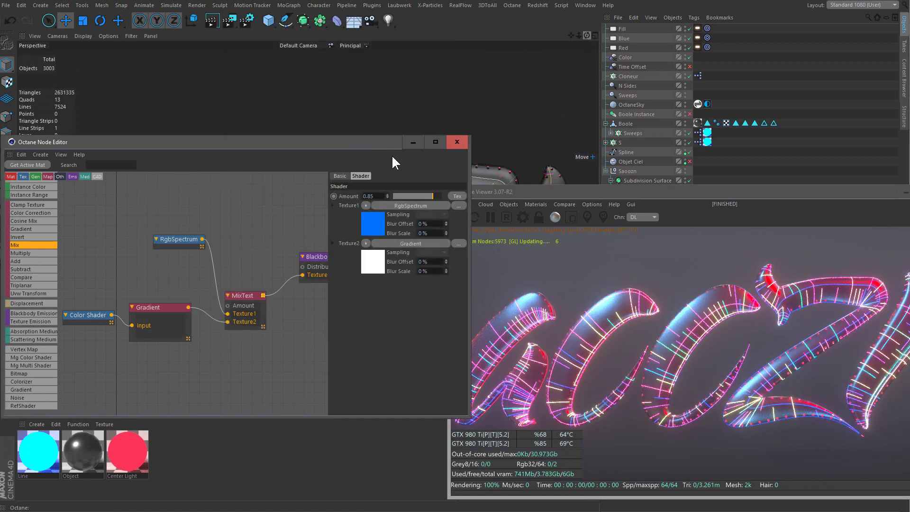
pyautogui.click(522, 214)
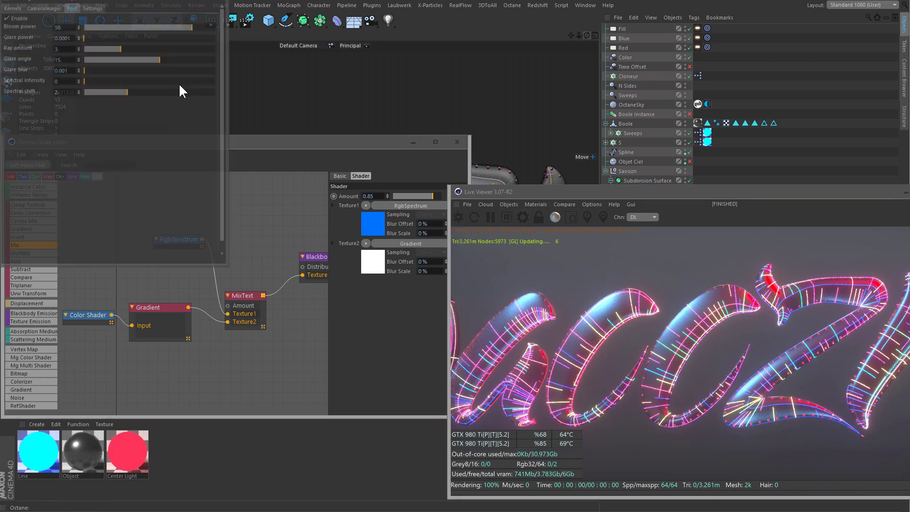
pyautogui.click(42, 7)
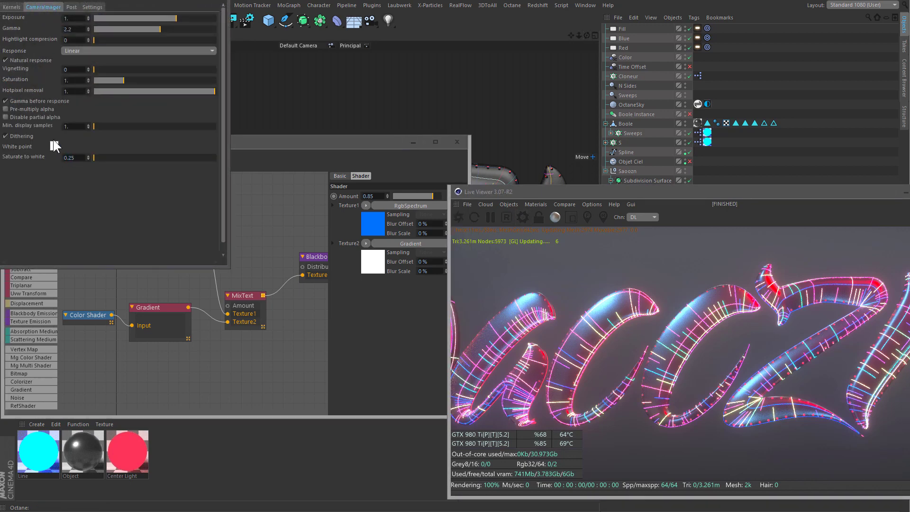
pyautogui.press('Return')
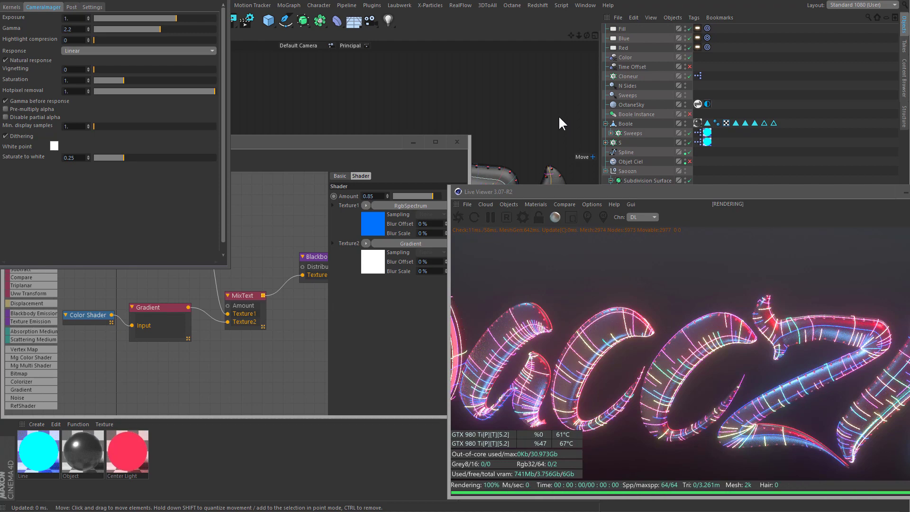
pyautogui.click(456, 142)
pyautogui.moveTo(392, 203)
pyautogui.keyDown('alt'); pyautogui.mouseDown()
pyautogui.moveTo(416, 177)
pyautogui.moveTo(399, 163)
pyautogui.moveTo(428, 167)
pyautogui.moveTo(427, 146)
pyautogui.moveTo(406, 173)
pyautogui.moveTo(371, 187)
pyautogui.moveTo(365, 197)
pyautogui.moveTo(369, 189)
pyautogui.moveTo(395, 201)
pyautogui.moveTo(379, 204)
pyautogui.mouseUp(); pyautogui.keyUp('alt')
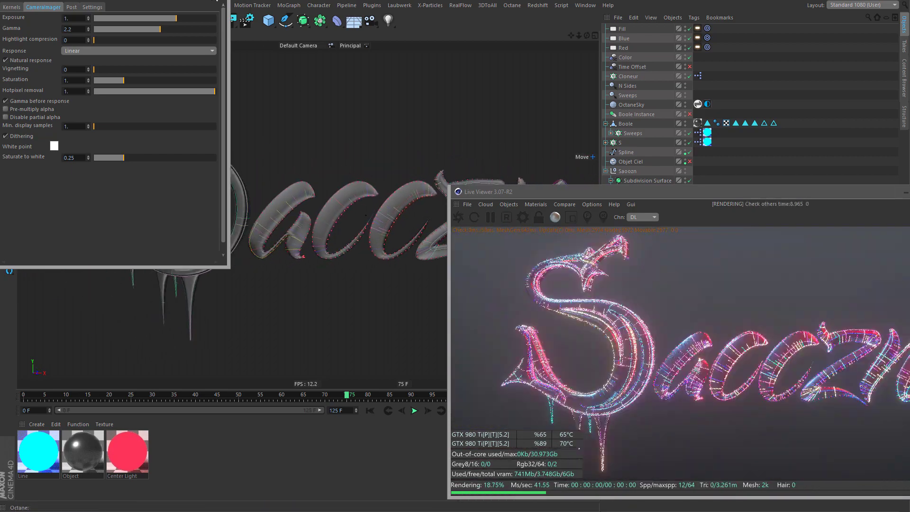
# At frame 25, save the scene as Tuts.c4d and enable the Time Offset effector.
pyautogui.click(130, 395)
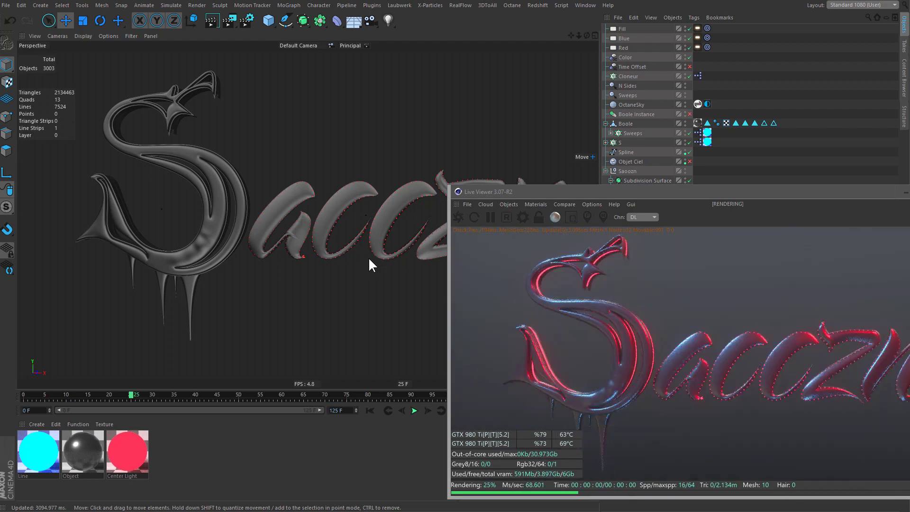
pyautogui.moveTo(369, 257)
pyautogui.keyDown('alt'); pyautogui.mouseDown()
pyautogui.moveTo(368, 285)
pyautogui.moveTo(348, 230)
pyautogui.moveTo(355, 200)
pyautogui.mouseUp(); pyautogui.keyUp('alt')
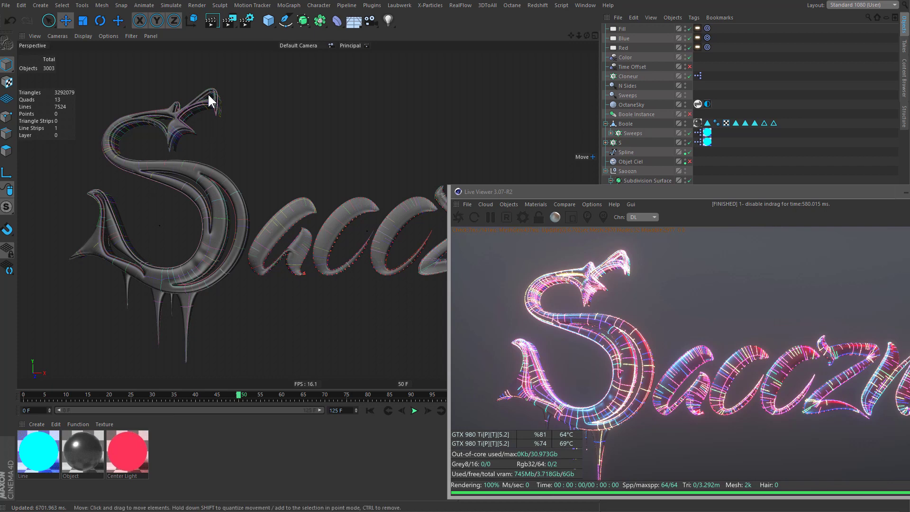
pyautogui.hotkey('ctrl', 's')
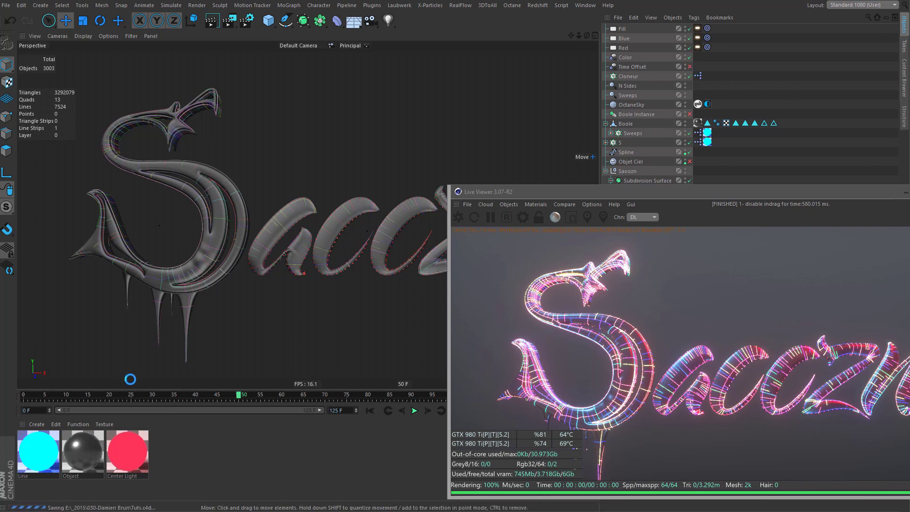
pyautogui.click(131, 393)
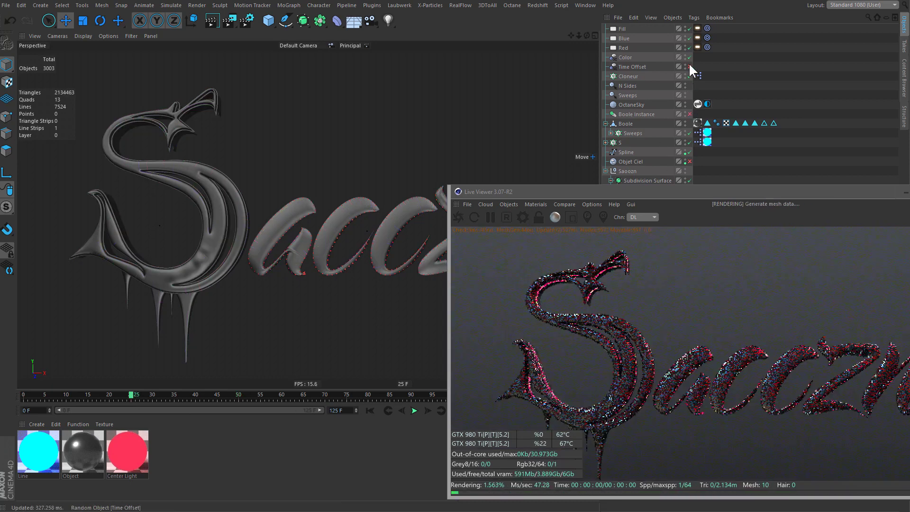
pyautogui.click(689, 67)
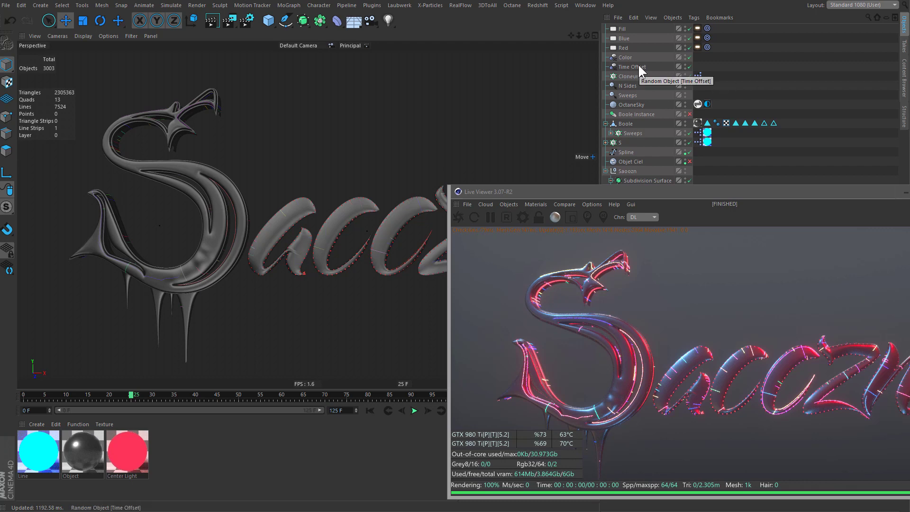
# Rearrange the live render window and jump to frame 45.
pyautogui.moveTo(677, 191)
pyautogui.mouseDown()
pyautogui.moveTo(615, 124)
pyautogui.moveTo(585, 35)
pyautogui.mouseUp()
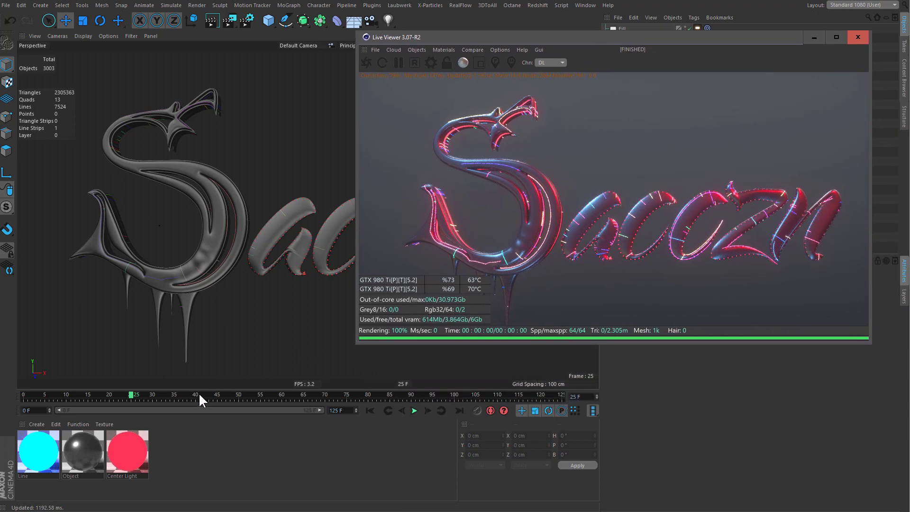
pyautogui.moveTo(544, 38); pyautogui.dragTo(496, 144)
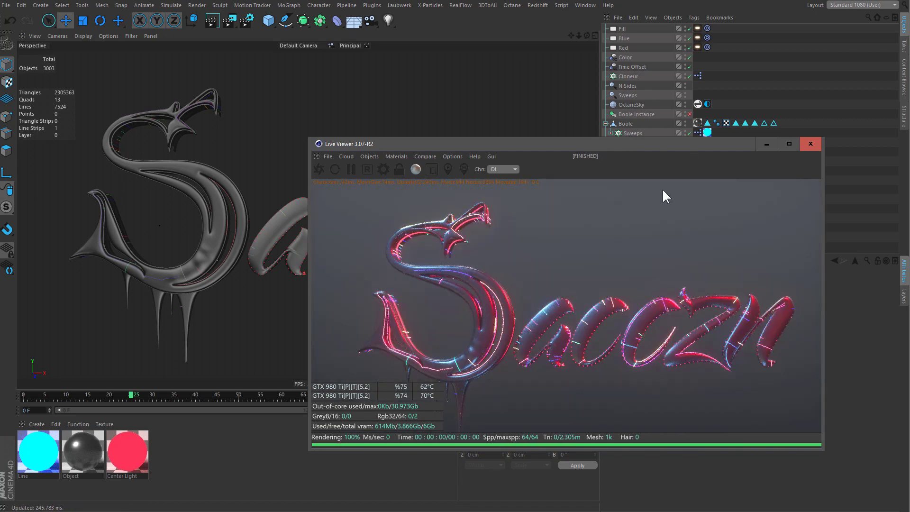
pyautogui.moveTo(653, 143); pyautogui.dragTo(663, 140)
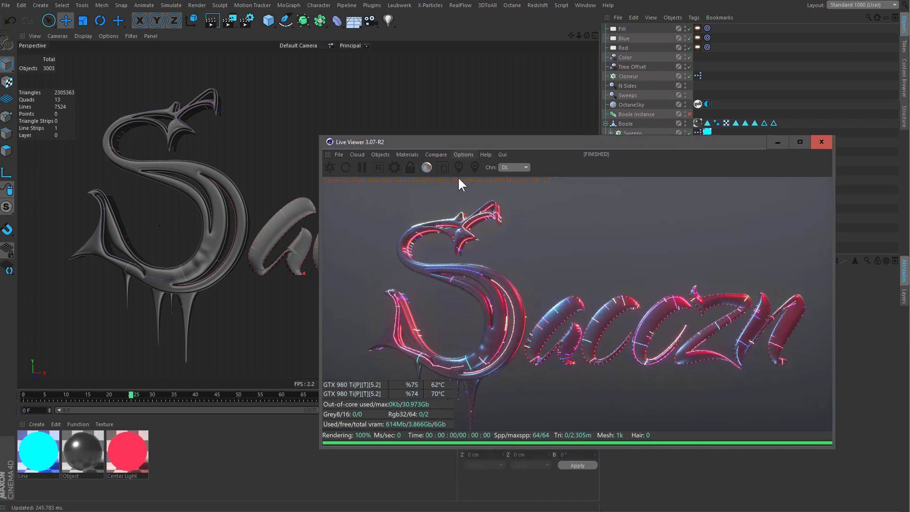
pyautogui.click(217, 395)
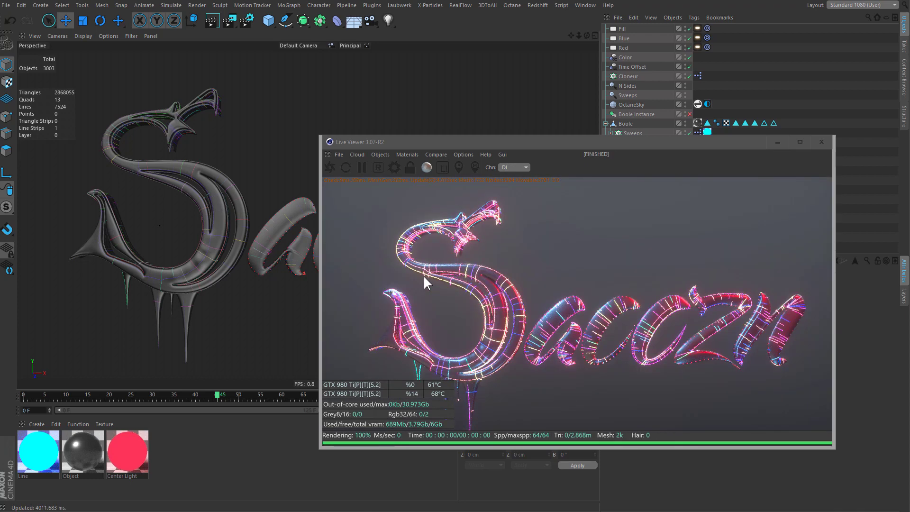
pyautogui.moveTo(583, 142); pyautogui.dragTo(396, 404)
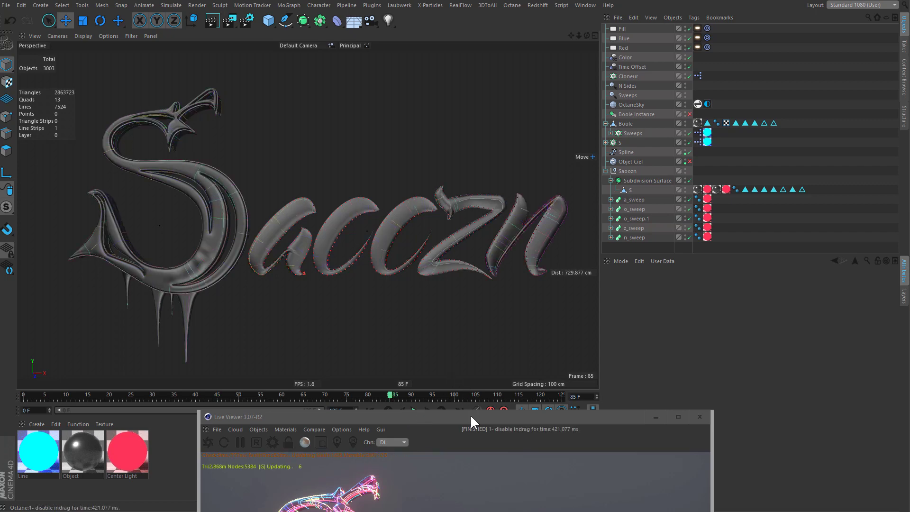
pyautogui.moveTo(471, 417); pyautogui.dragTo(500, 171)
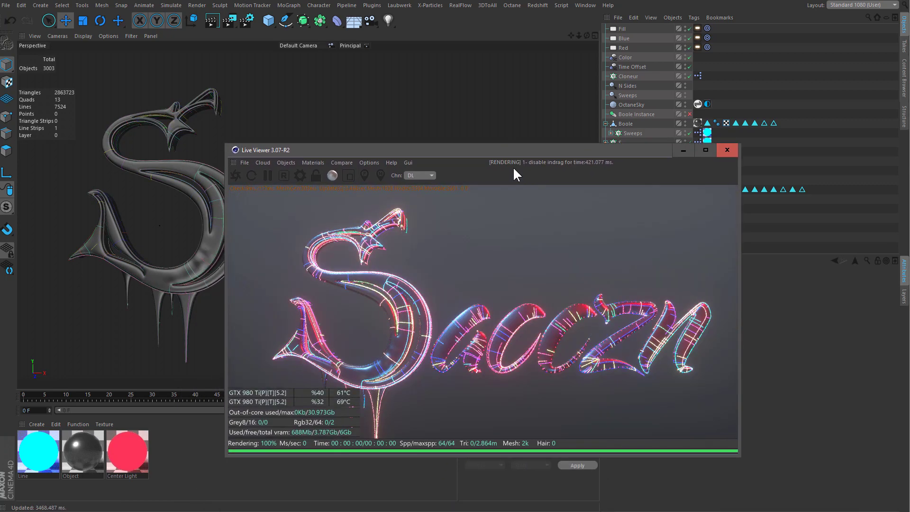
# Scrub to frame 39 and show o_sweep's Sweep Object attributes beside the render.
pyautogui.moveTo(521, 166); pyautogui.dragTo(608, 224)
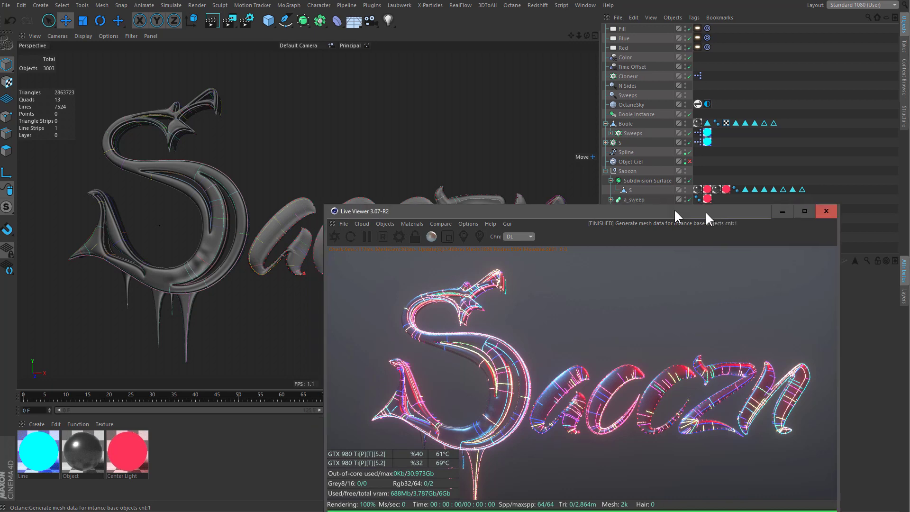
pyautogui.moveTo(662, 205)
pyautogui.mouseDown()
pyautogui.moveTo(532, 166)
pyautogui.moveTo(263, 304)
pyautogui.mouseUp()
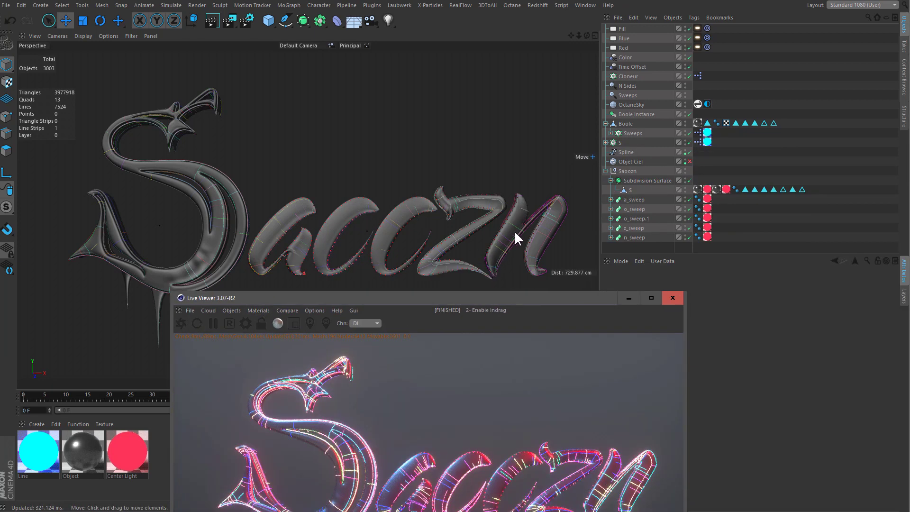
pyautogui.moveTo(545, 299)
pyautogui.mouseDown()
pyautogui.moveTo(716, 142)
pyautogui.moveTo(719, 127)
pyautogui.mouseUp()
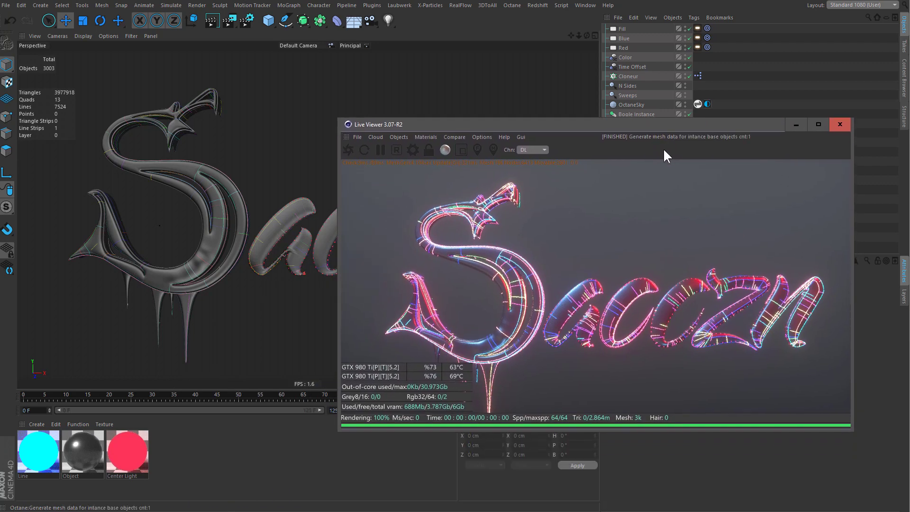
pyautogui.moveTo(176, 398); pyautogui.dragTo(190, 395)
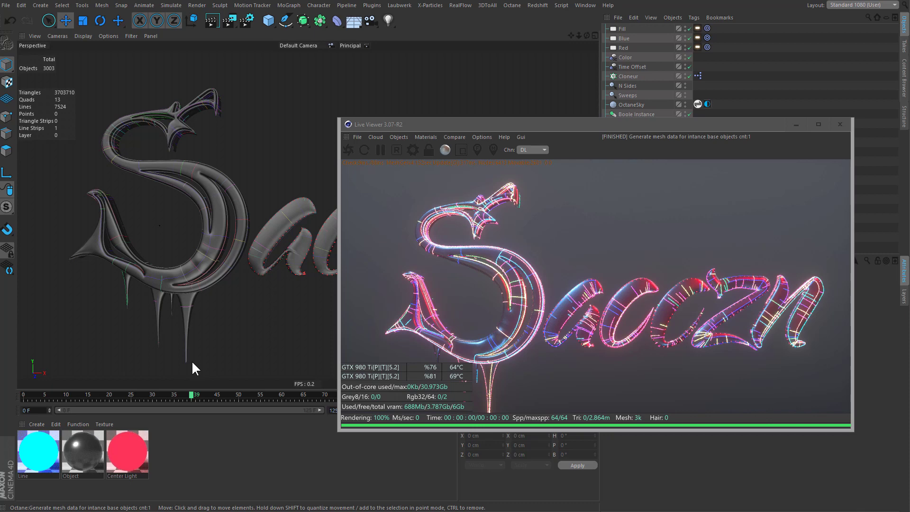
pyautogui.moveTo(688, 124); pyautogui.dragTo(674, 124)
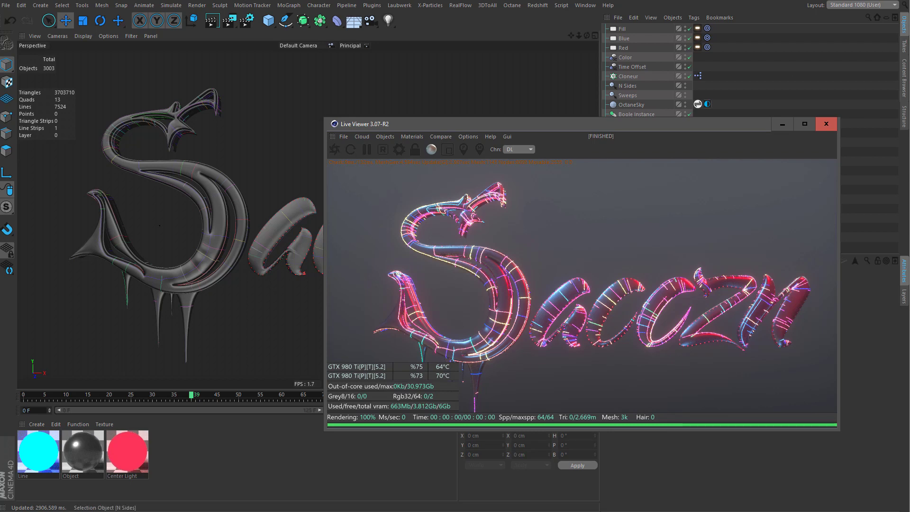
pyautogui.moveTo(687, 122); pyautogui.dragTo(445, 104)
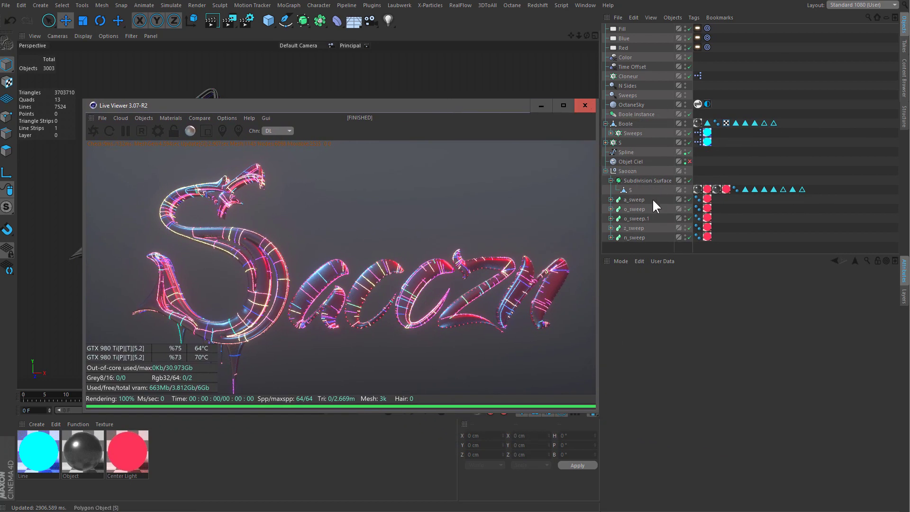
pyautogui.click(633, 210)
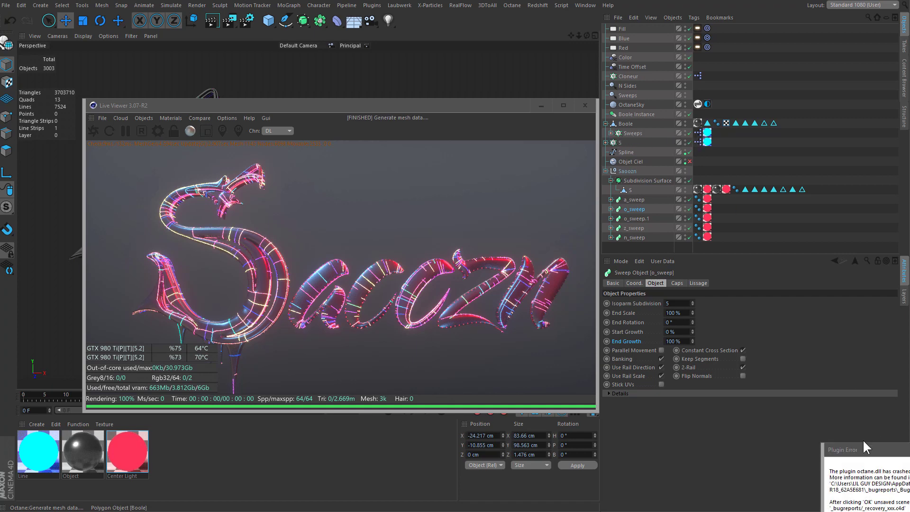
pyautogui.moveTo(877, 450); pyautogui.dragTo(626, 272)
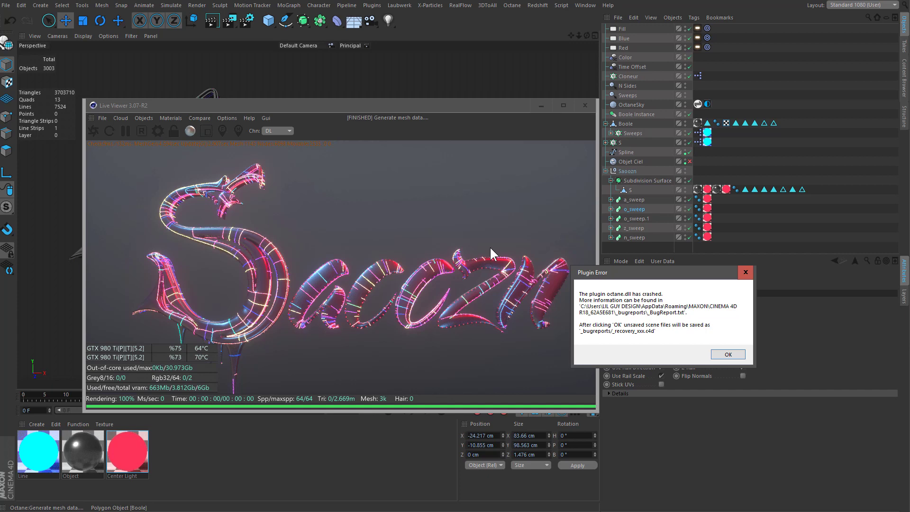
pyautogui.moveTo(598, 273); pyautogui.dragTo(591, 122)
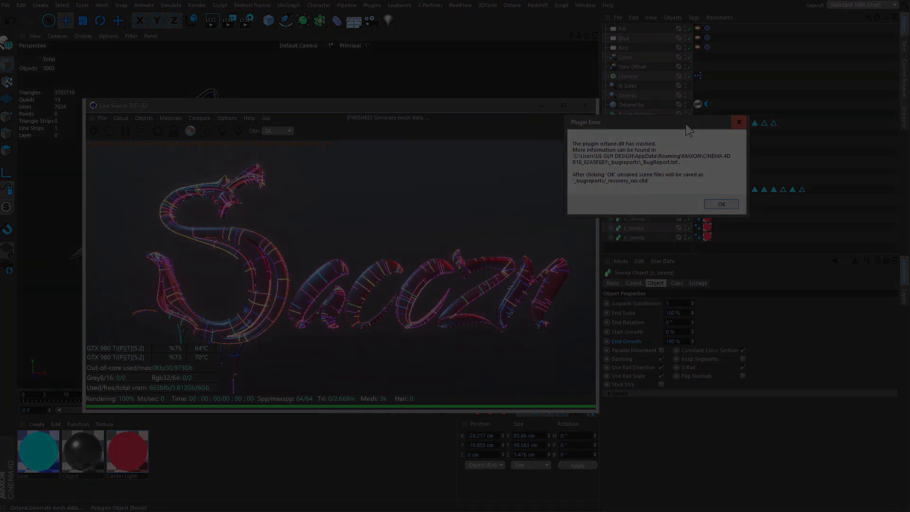
pyautogui.moveTo(685, 123); pyautogui.dragTo(693, 164)
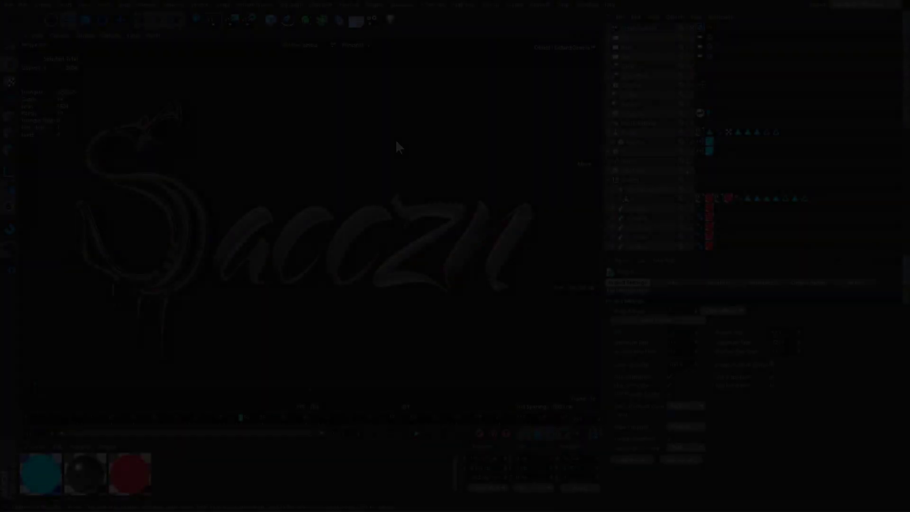
# Open the Octane settings and start the Live Viewer render, arranging both windows.
pyautogui.click(248, 19)
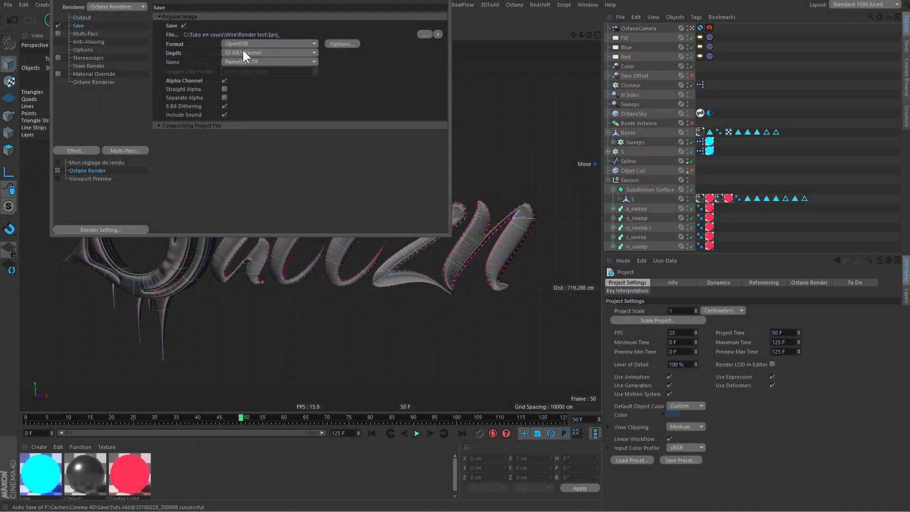
pyautogui.click(225, 81)
pyautogui.click(122, 19)
pyautogui.click(93, 82)
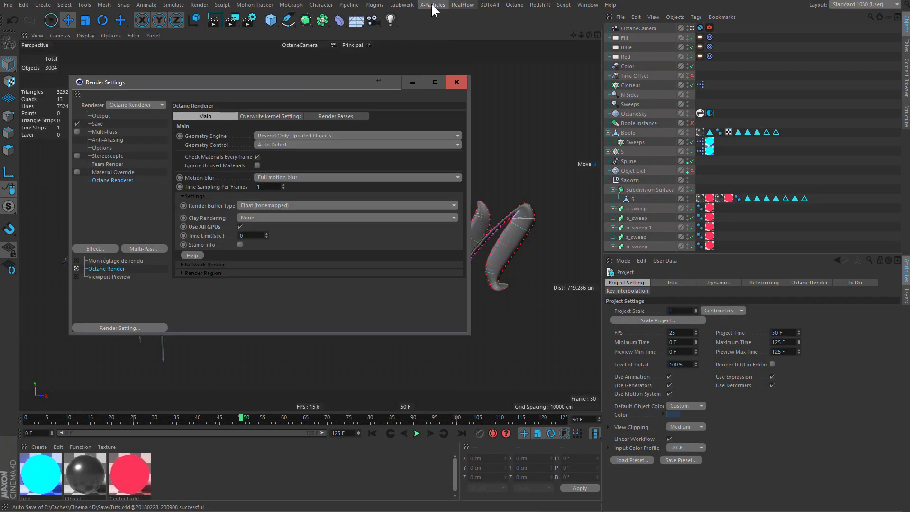
pyautogui.click(514, 4)
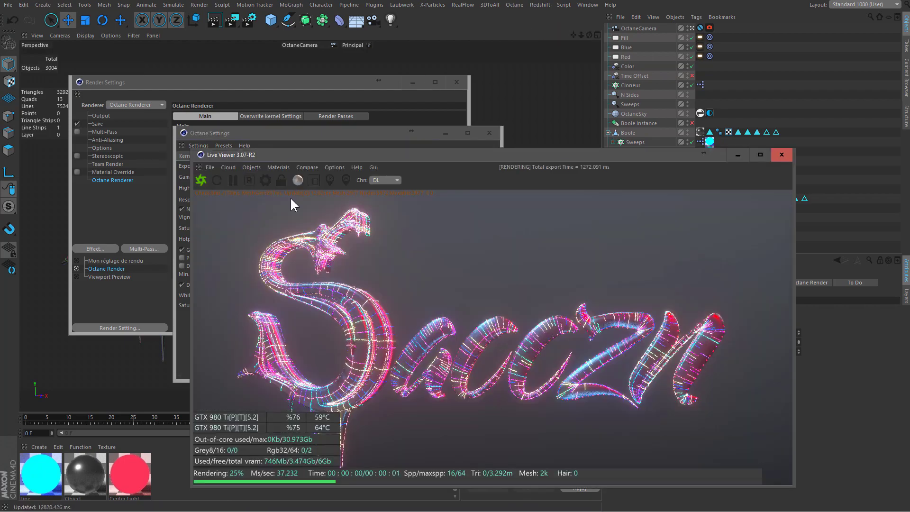
pyautogui.moveTo(332, 155); pyautogui.dragTo(374, 94)
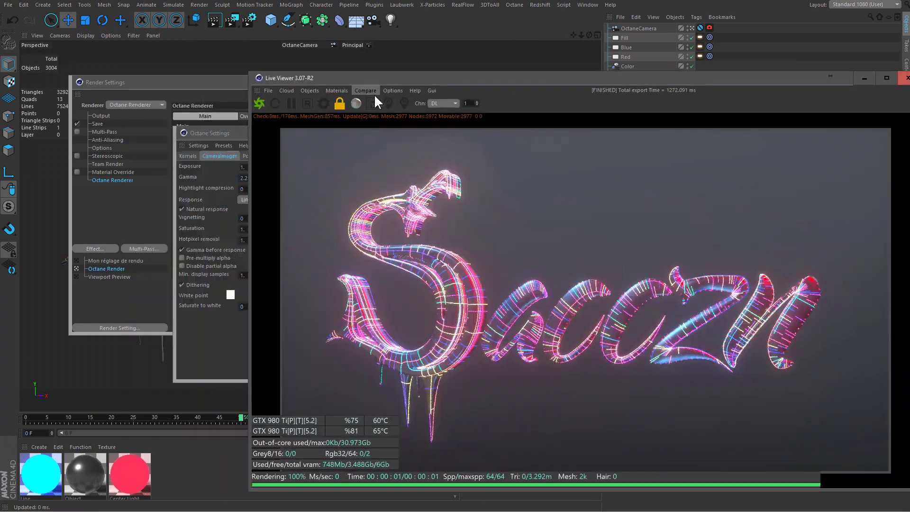
pyautogui.click(374, 99)
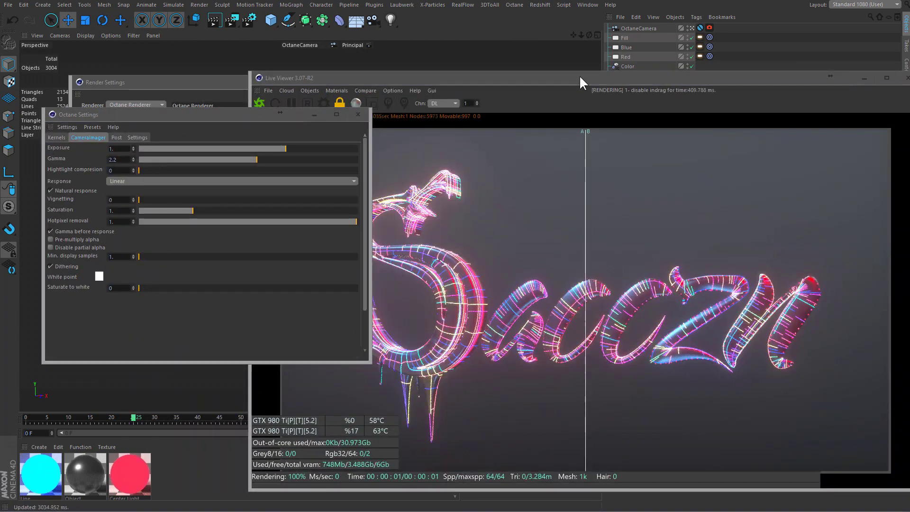
pyautogui.moveTo(579, 77)
pyautogui.mouseDown()
pyautogui.moveTo(480, 49)
pyautogui.moveTo(497, 37)
pyautogui.mouseUp()
pyautogui.moveTo(397, 47); pyautogui.dragTo(368, 191)
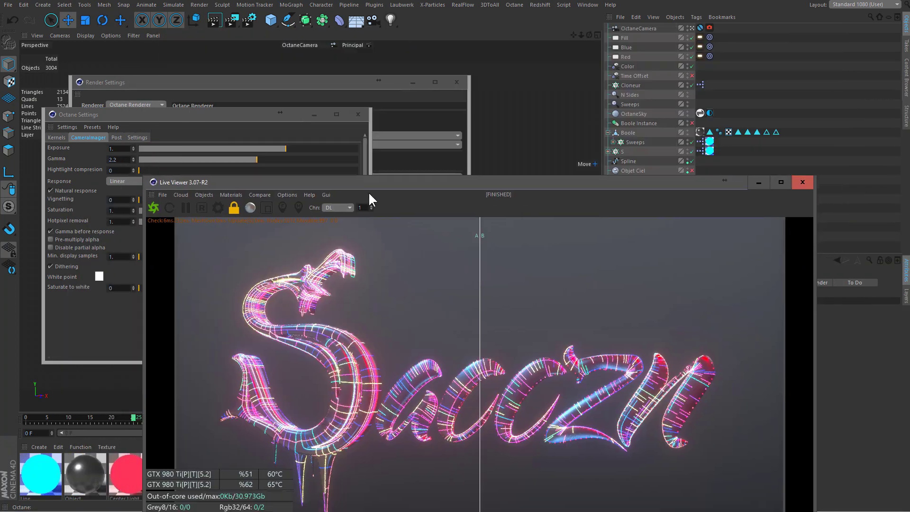
pyautogui.moveTo(355, 108); pyautogui.dragTo(111, 144)
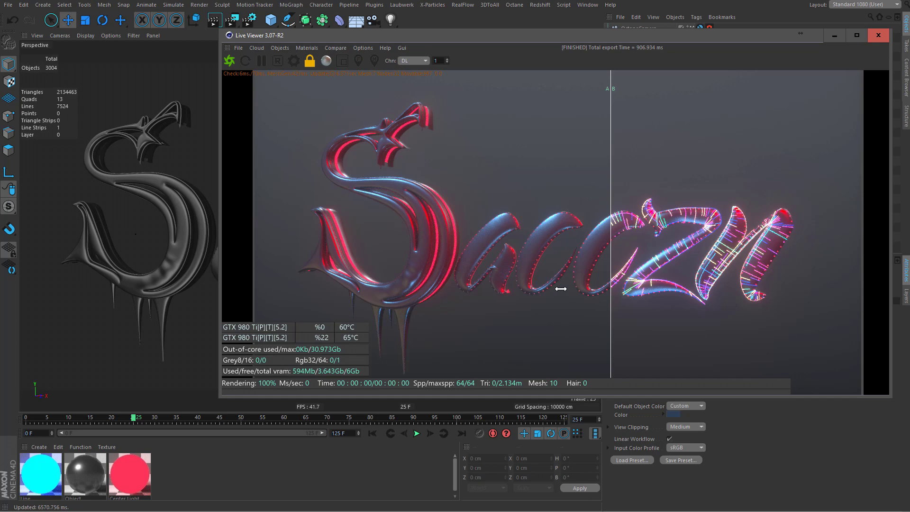
pyautogui.moveTo(651, 37)
pyautogui.mouseDown()
pyautogui.moveTo(578, 110)
pyautogui.moveTo(653, 45)
pyautogui.mouseUp()
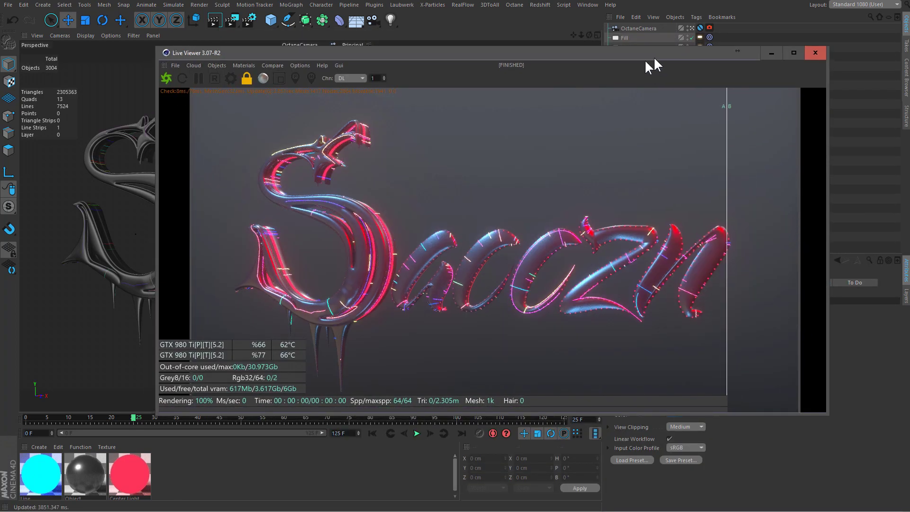
# Set the path-tracing kernel's Max samples to 512.
pyautogui.click(260, 71)
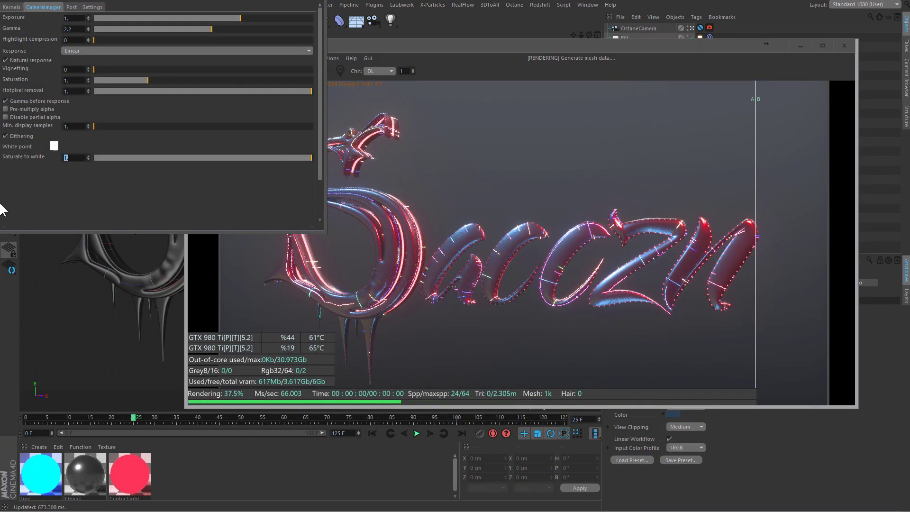
pyautogui.click(12, 6)
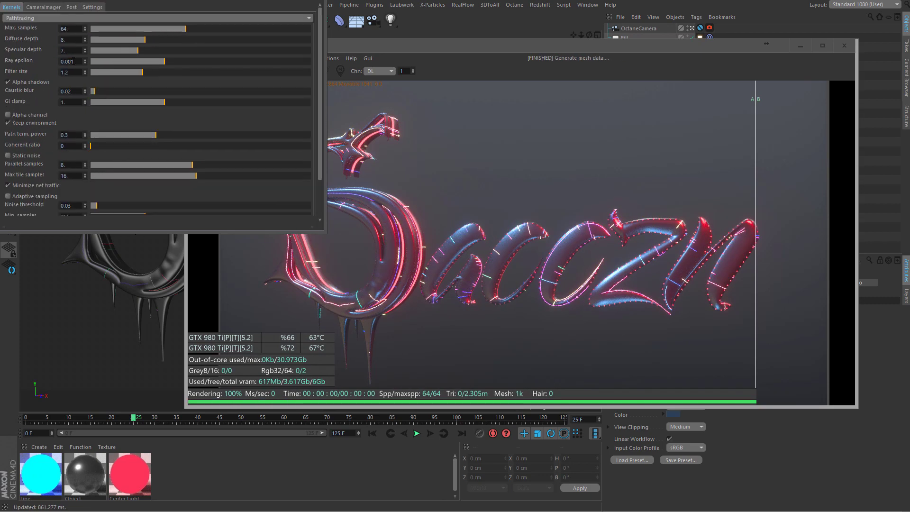
pyautogui.write('512')
pyautogui.press('Return')
pyautogui.scroll(-2, 81, 128)
pyautogui.click(7, 150)
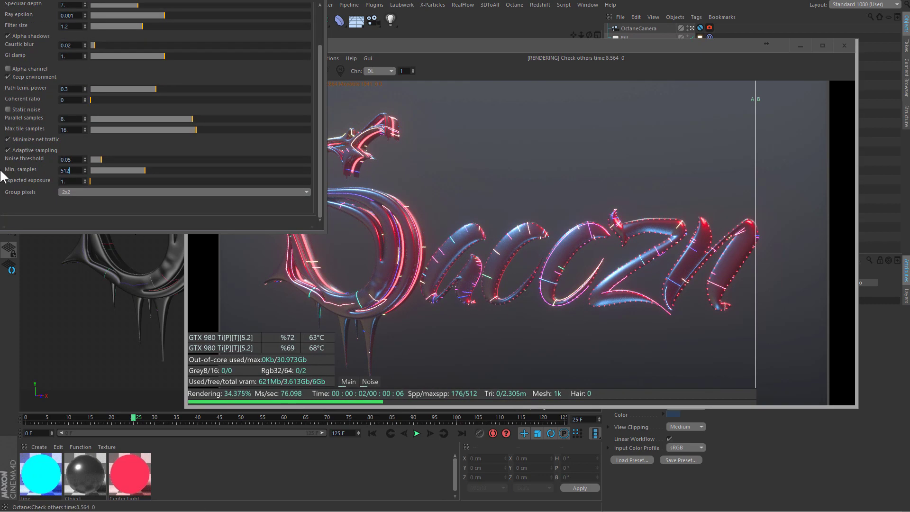
# Raise the Glare power to 10 and re-render the live view at frame 50.
pyautogui.click(102, 229)
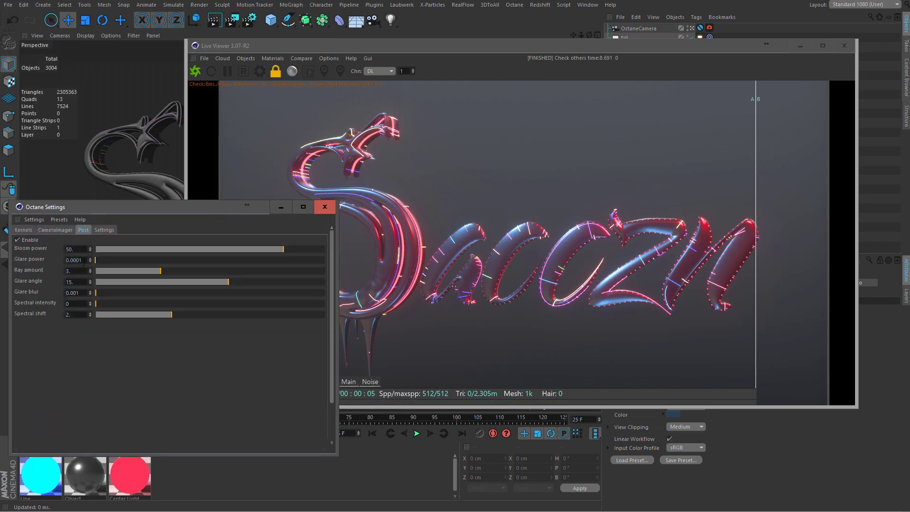
pyautogui.moveTo(185, 259)
pyautogui.mouseDown()
pyautogui.moveTo(283, 260)
pyautogui.moveTo(260, 260)
pyautogui.mouseUp()
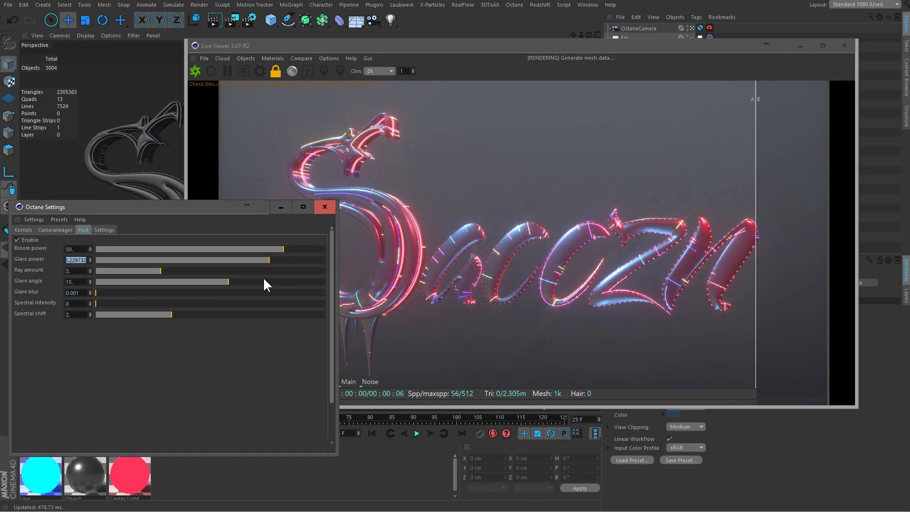
pyautogui.moveTo(209, 206); pyautogui.dragTo(8, 235)
pyautogui.click(240, 415)
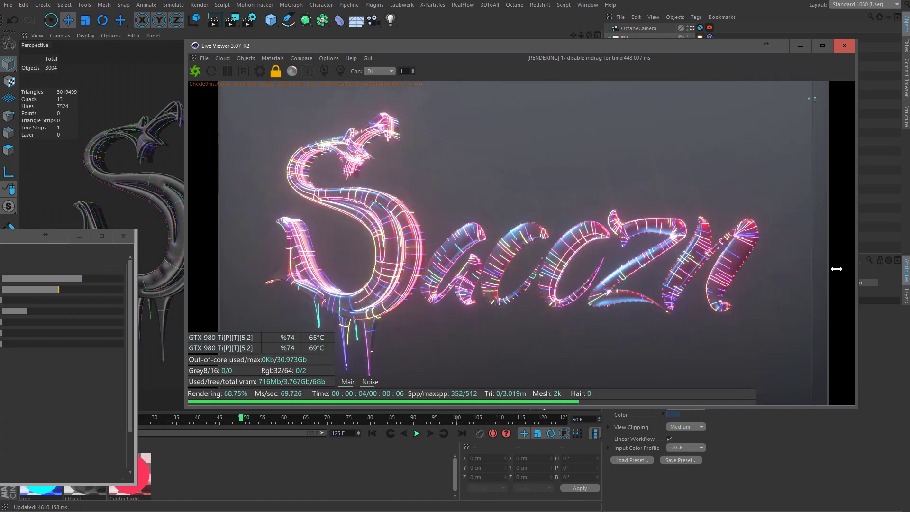
pyautogui.moveTo(48, 236); pyautogui.dragTo(246, 195)
# Render to an enlarged Picture Viewer and review the earlier still render's filter controls.
pyautogui.moveTo(474, 46); pyautogui.dragTo(428, 57)
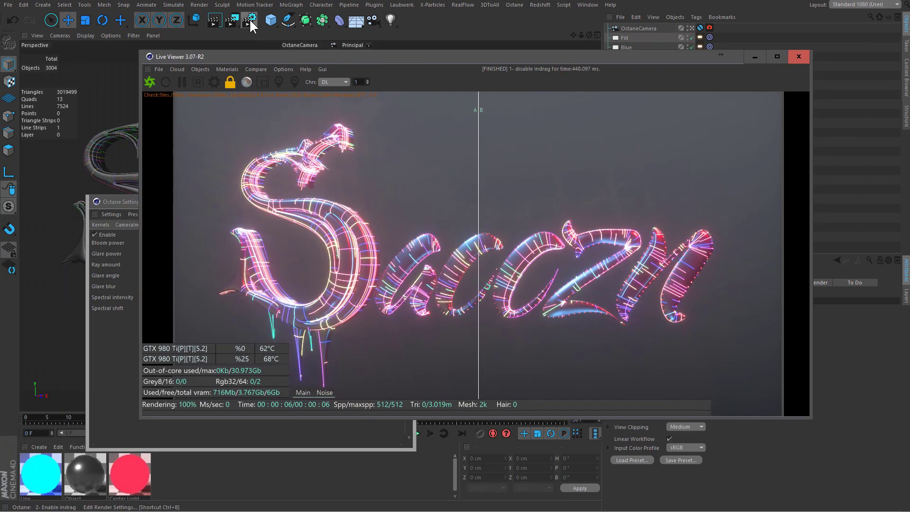
pyautogui.click(249, 20)
pyautogui.hotkey('shift', 'r')
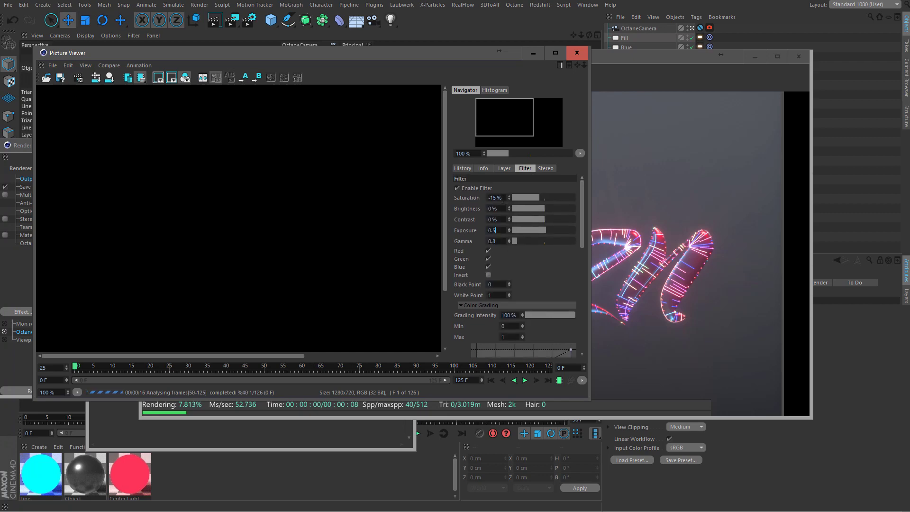
pyautogui.click(462, 169)
pyautogui.click(481, 199)
pyautogui.moveTo(752, 406); pyautogui.dragTo(830, 475)
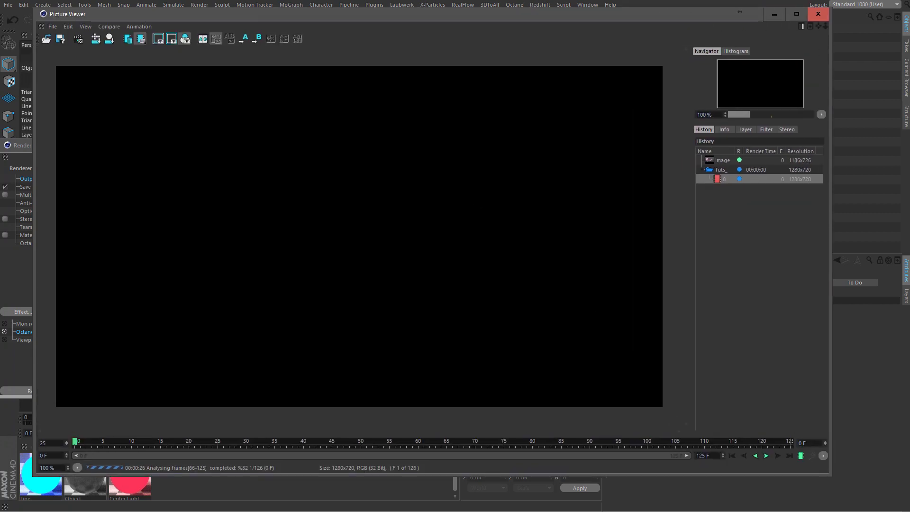
pyautogui.click(746, 129)
pyautogui.click(698, 149)
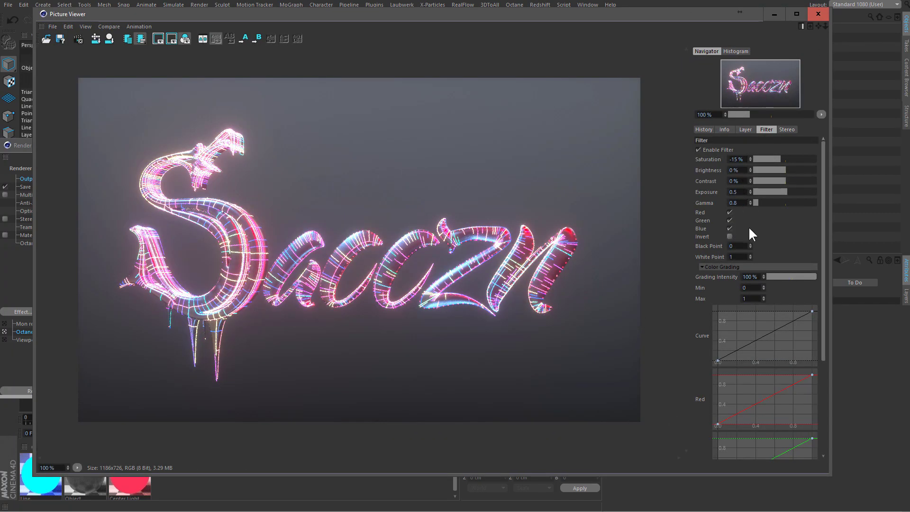
pyautogui.click(703, 130)
# Render all 126 frames, play them back, and enable the colour filter.
pyautogui.hotkey('shift', 'r')
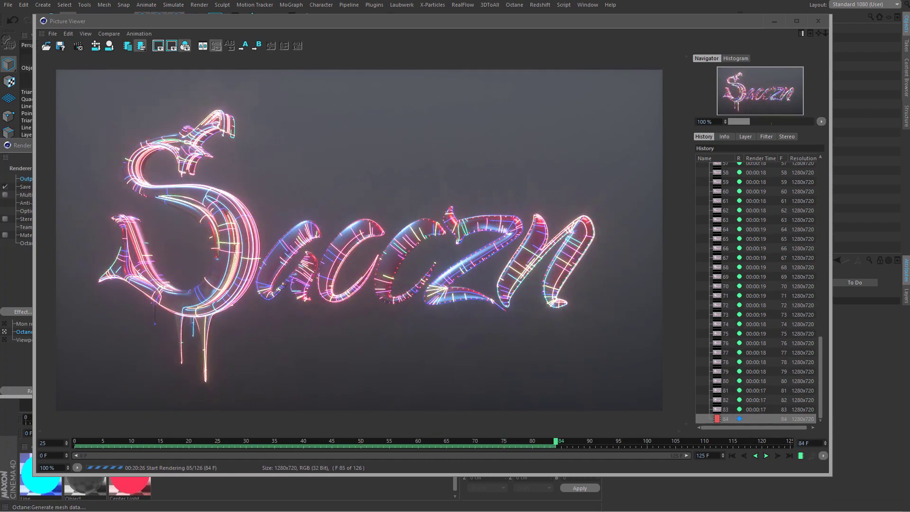
pyautogui.click(766, 456)
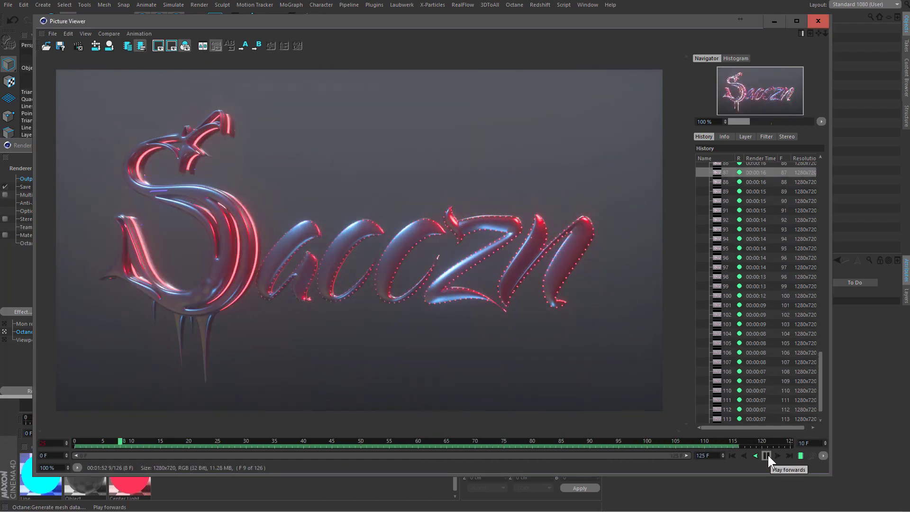
pyautogui.moveTo(751, 444)
pyautogui.mouseDown()
pyautogui.moveTo(441, 444)
pyautogui.moveTo(701, 479)
pyautogui.mouseUp()
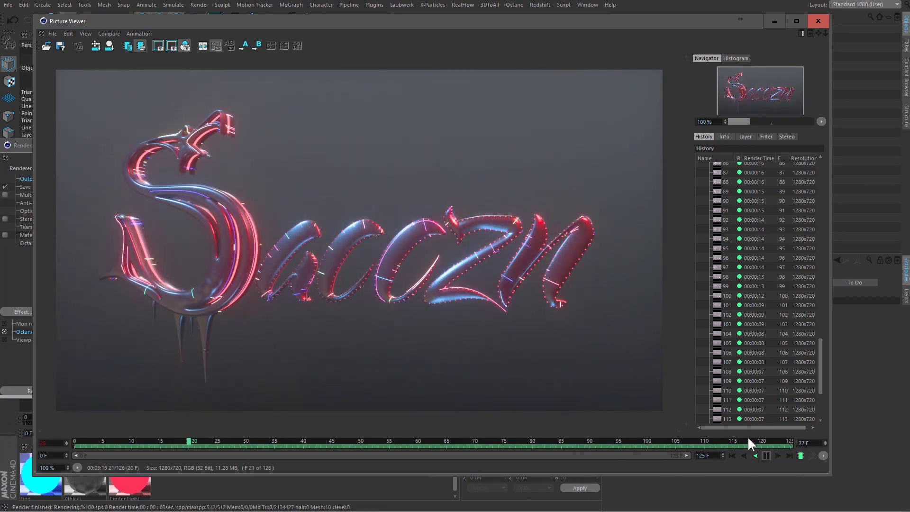
pyautogui.click(760, 148)
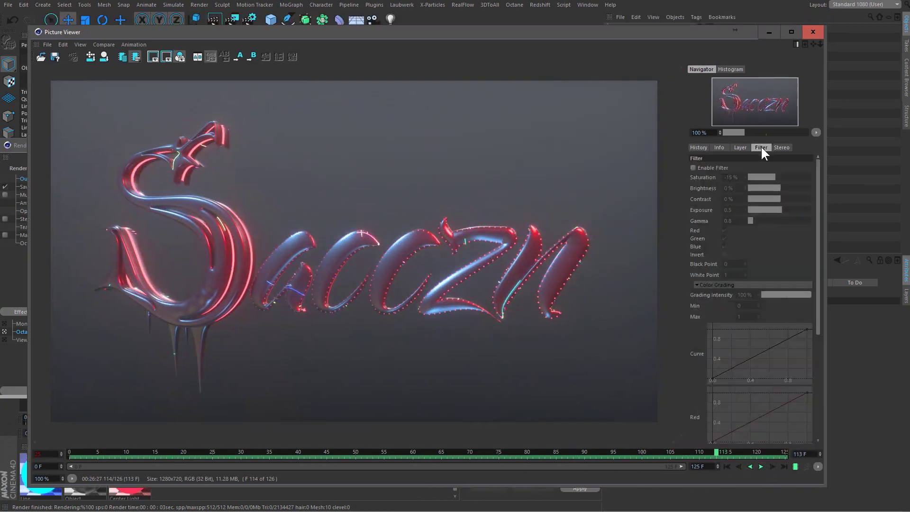
pyautogui.click(717, 168)
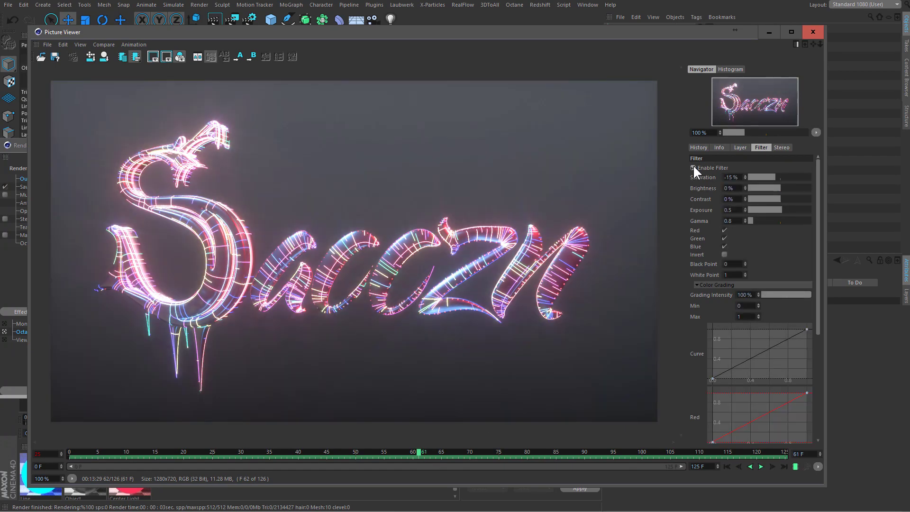
# Check frames 30 and 36, then bring up the animation save options.
pyautogui.click(241, 453)
pyautogui.click(282, 455)
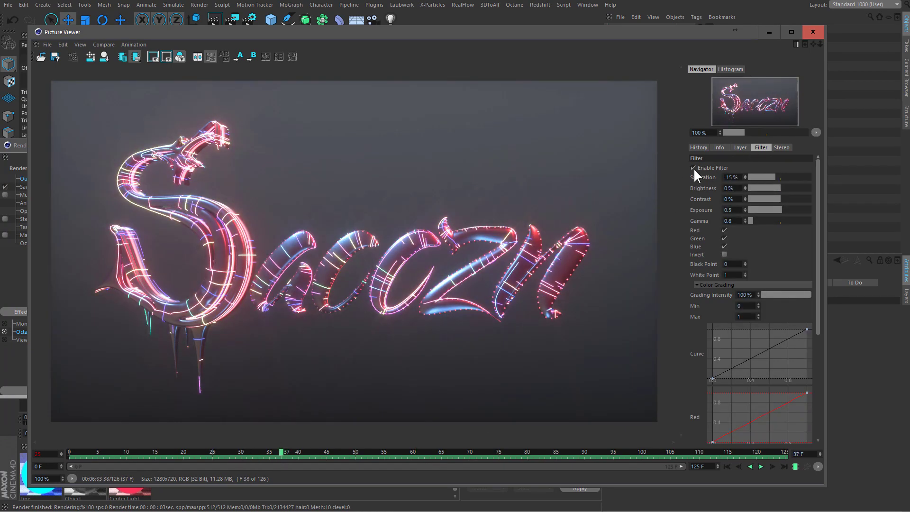
pyautogui.click(56, 57)
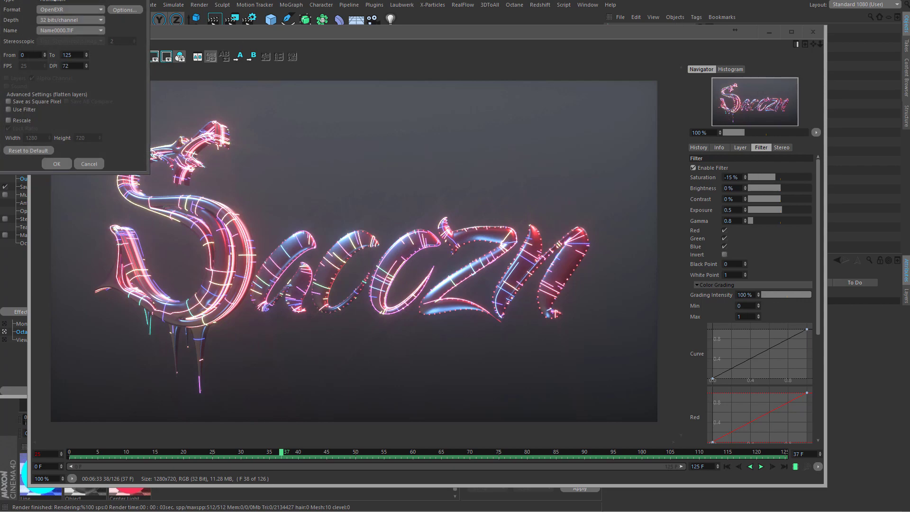